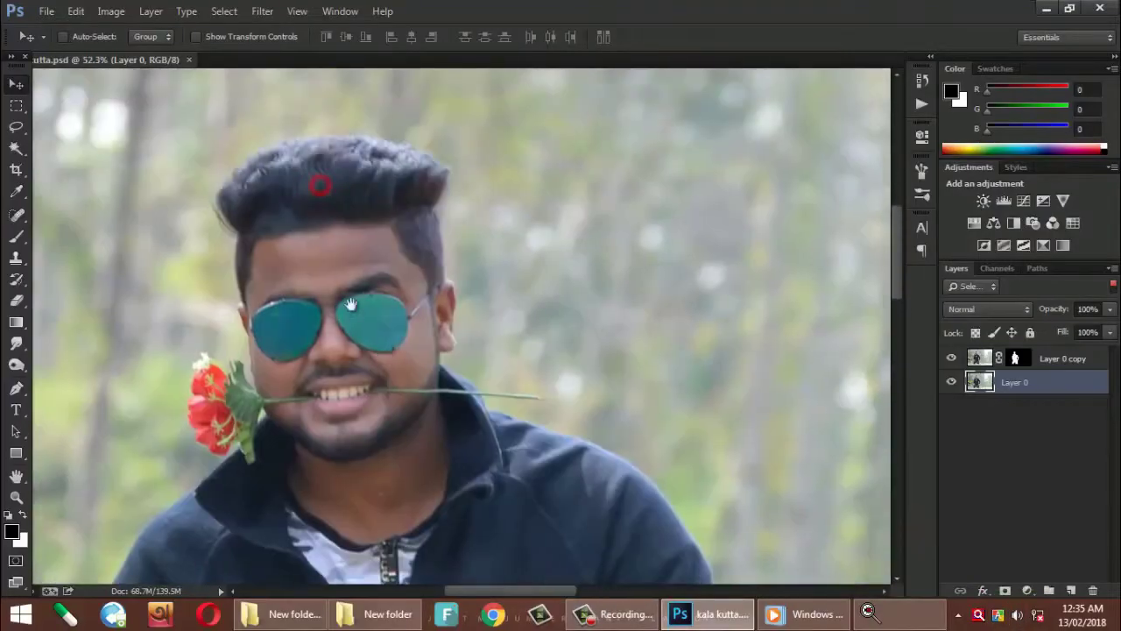
- Hide Layer 0 and select the layer mask on Layer 0 copy
scroll(351, 304, "down", 5)
scroll(321, 219, "down", 5)
left_click(952, 383)
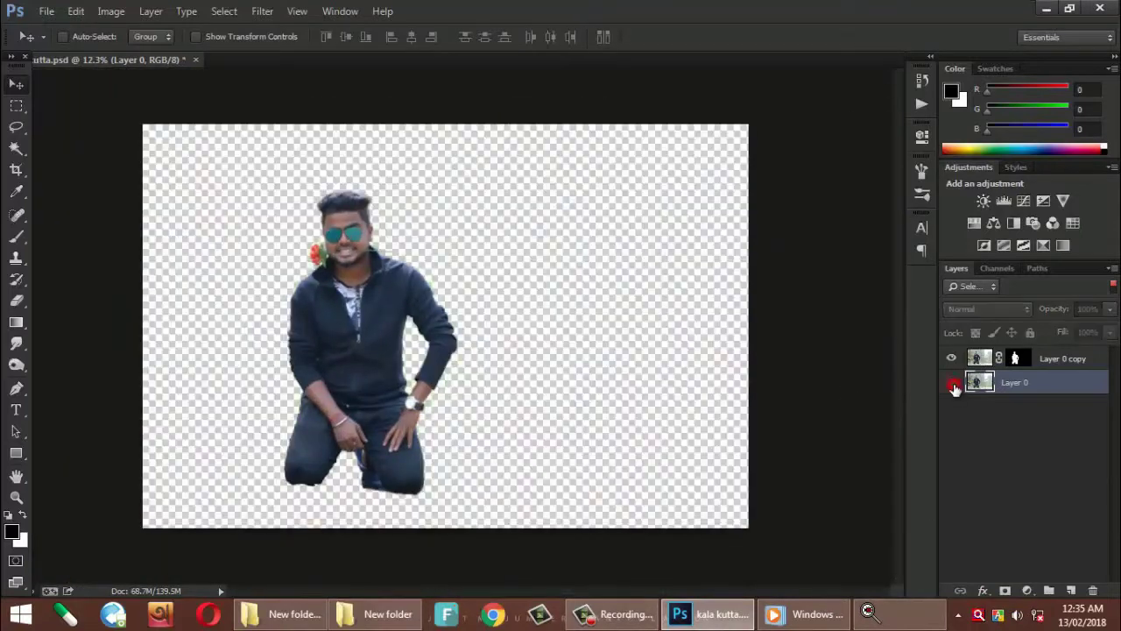
left_click(952, 383)
left_click(1016, 358)
- Zoom in on the man's face and set a white brush at 100% opacity
scroll(421, 350, "up", 5)
scroll(466, 404, "down", 2)
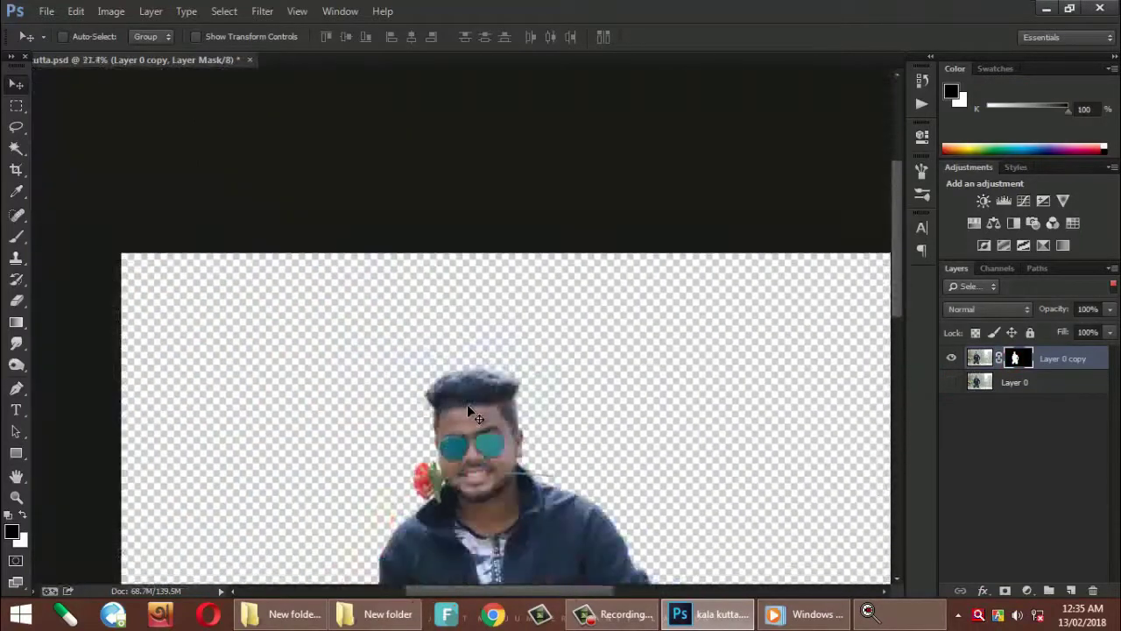
left_click_drag(281, 199, 389, 425)
left_click(425, 367, "ctrl")
key("b")
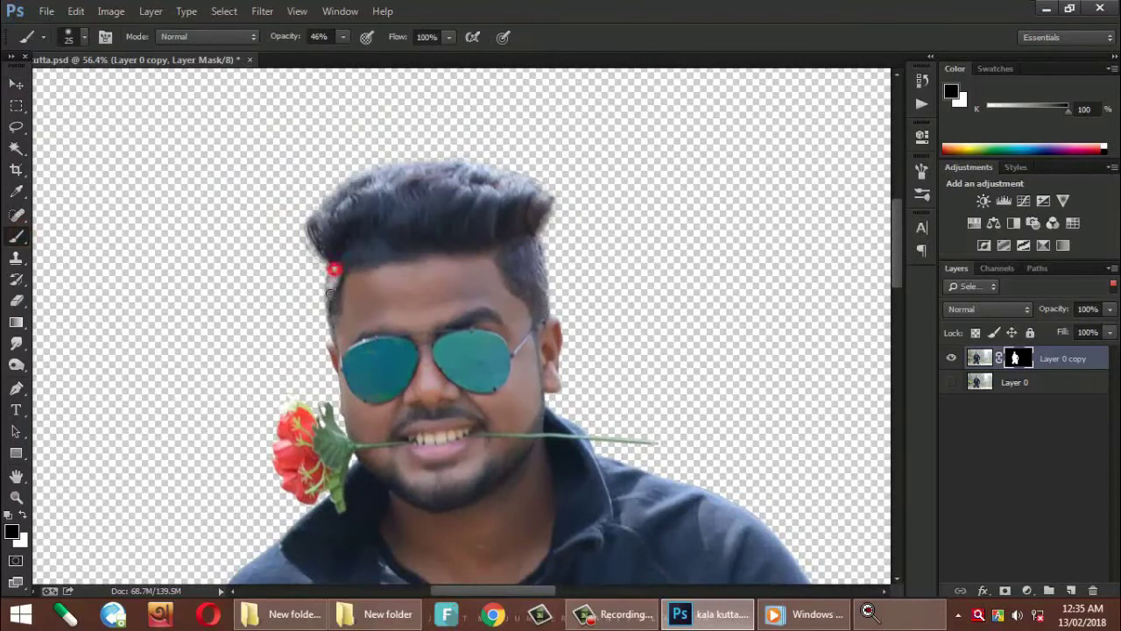
key("x")
left_click_drag(287, 40, 317, 270)
scroll(317, 269, "up", 1)
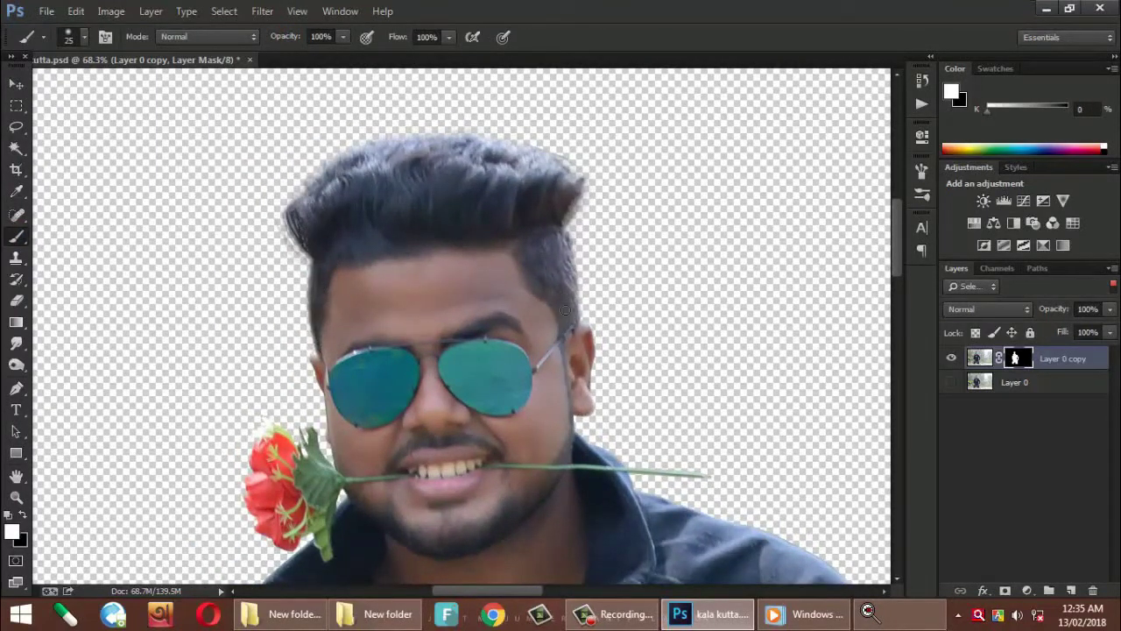
- Apply Refine Mask to the man's layer mask
right_click(1016, 358)
left_click(964, 490)
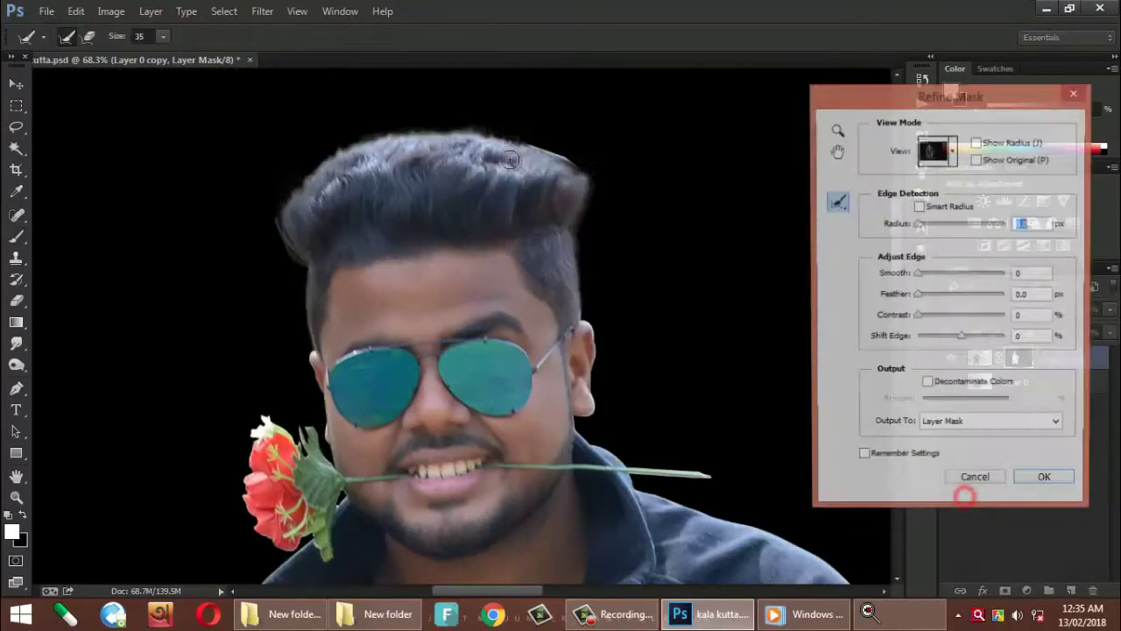
scroll(552, 151, "down", 3)
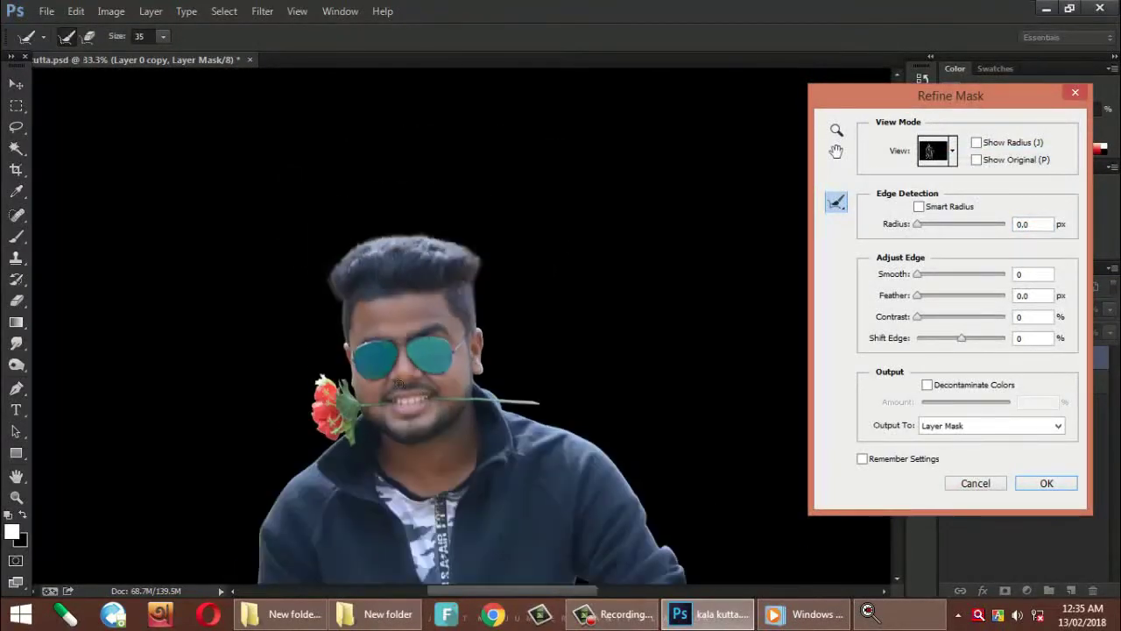
scroll(552, 150, "up", 1)
left_click(1036, 496)
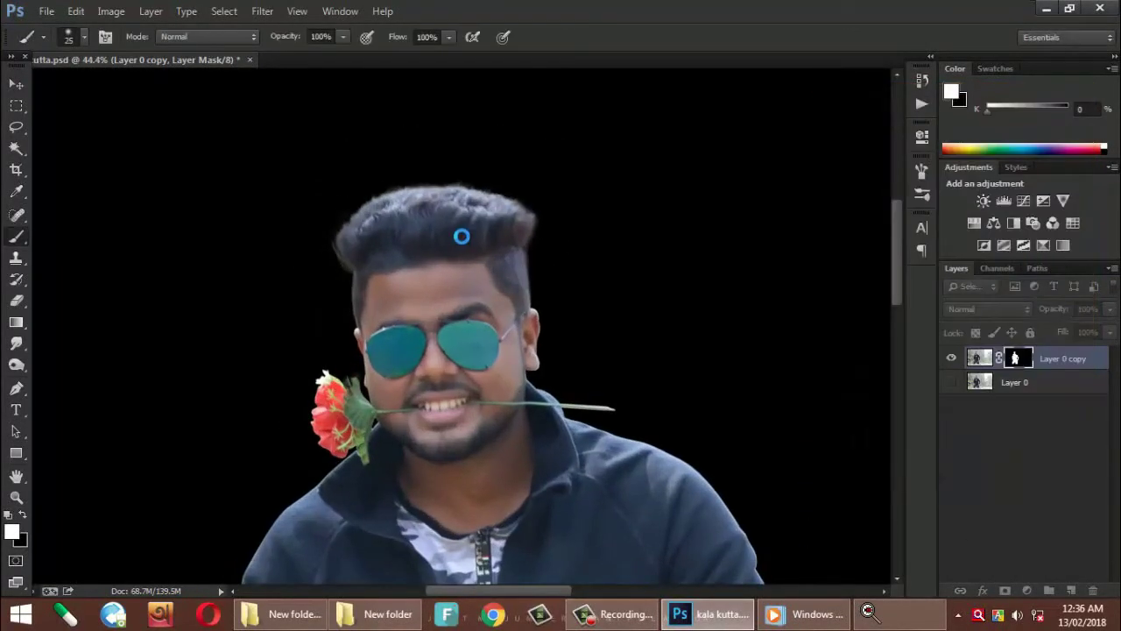
scroll(438, 254, "down", 4)
- Make Layer 0's forest photo visible again and select that layer
key("v")
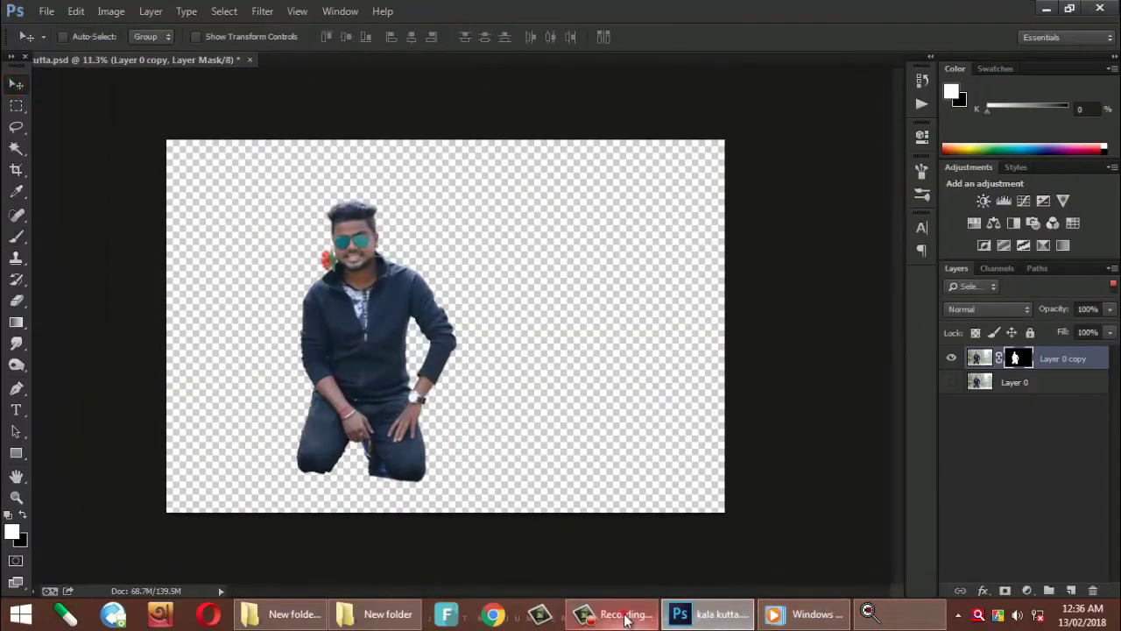
scroll(415, 291, "up", 4)
scroll(415, 291, "down", 5)
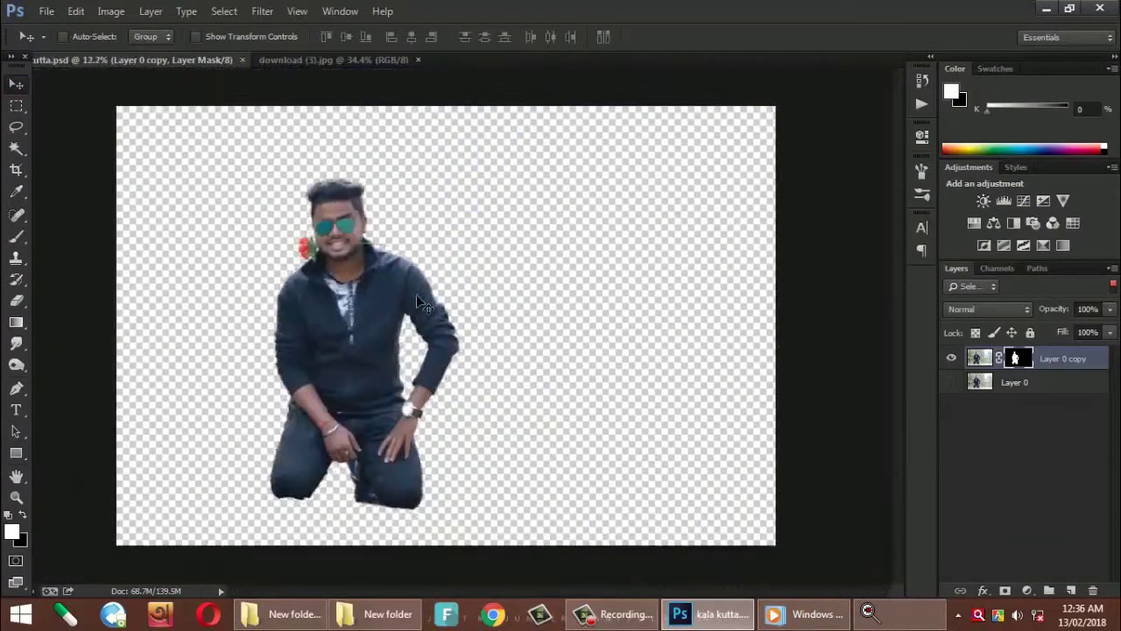
left_click(952, 382)
left_click(1014, 382)
- Switch to the download (3).jpg dog photo
scroll(310, 317, "up", 1)
scroll(377, 464, "up", 4)
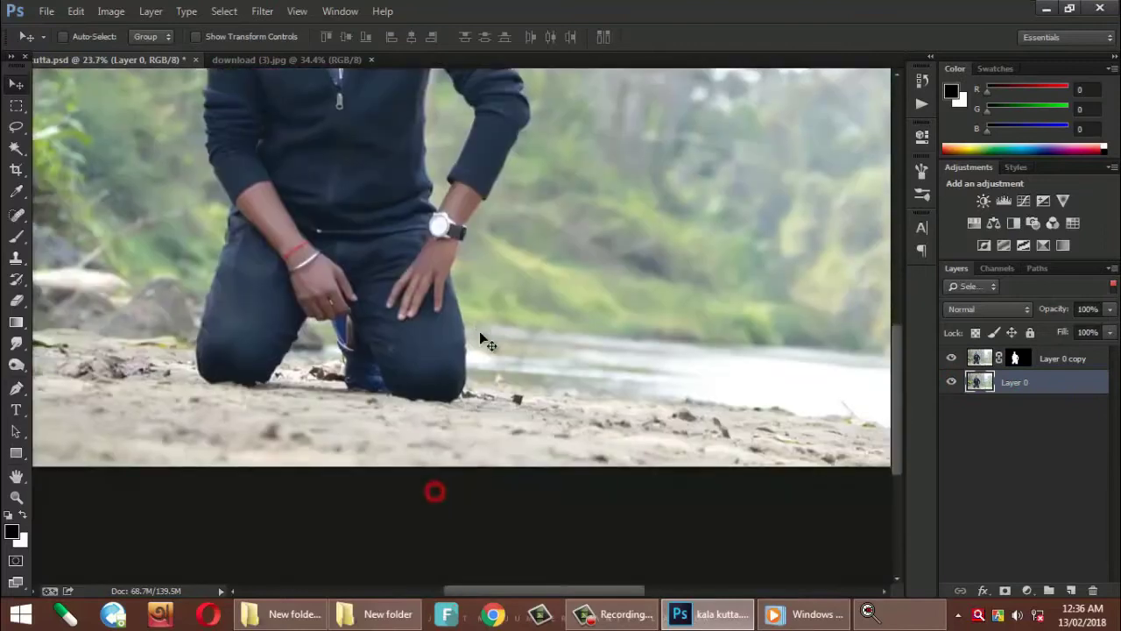
scroll(481, 332, "down", 4)
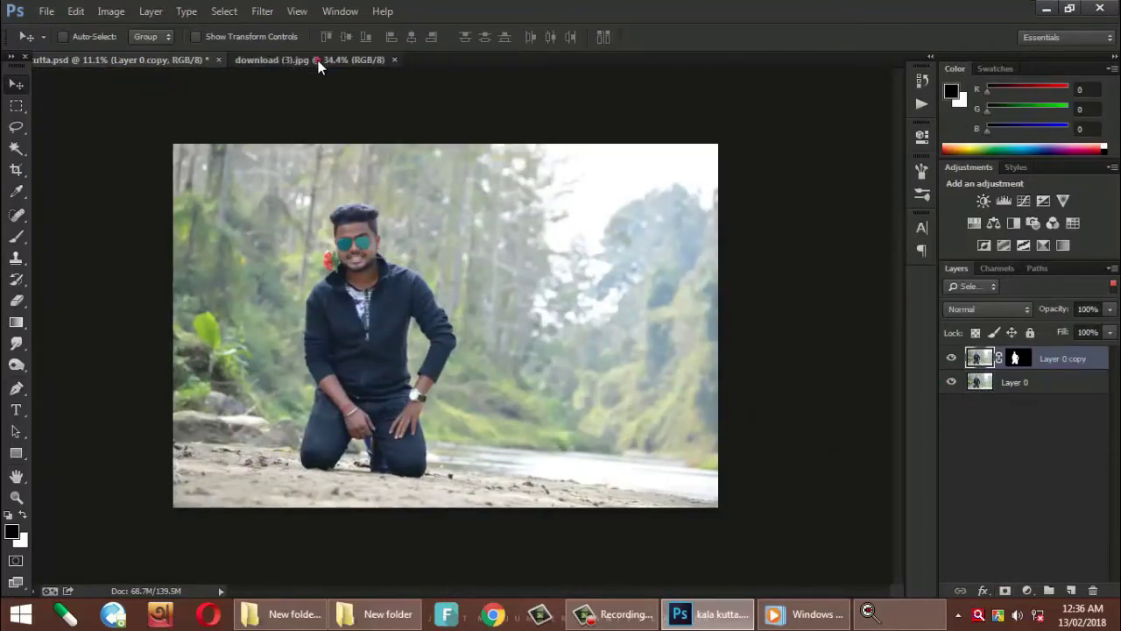
left_click(286, 59)
- Start a Pen path at the dog's front paw and trace up its leg edge
scroll(589, 378, "up", 4)
key("p")
scroll(589, 379, "up", 2)
scroll(582, 447, "up", 1)
left_click(545, 472)
left_click(616, 474)
left_click(674, 404)
left_click(658, 378)
left_click(612, 367)
left_click(566, 296)
left_click(543, 257)
left_click(494, 227)
- Continue the path up the dog's fur edge, curving a segment along the fur
left_click_drag(537, 116, 460, 452)
left_click(422, 416)
left_click(409, 296)
left_click_drag(429, 186, 366, 401)
left_click(343, 238)
scroll(403, 479, "down", 4)
scroll(384, 254, "down", 3)
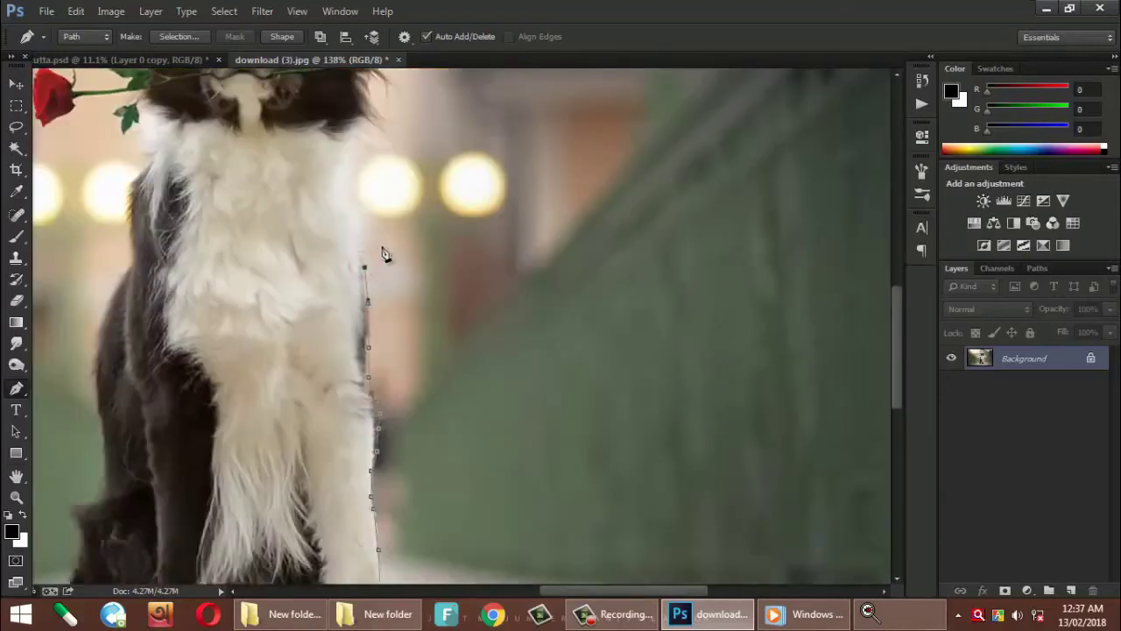
scroll(383, 254, "down", 3)
scroll(371, 351, "up", 5)
left_click_drag(388, 260, 431, 442)
left_click(457, 473)
left_click(470, 441)
left_click(435, 342)
left_click_drag(487, 355, 505, 346)
scroll(493, 290, "up", 3)
scroll(418, 311, "down", 2)
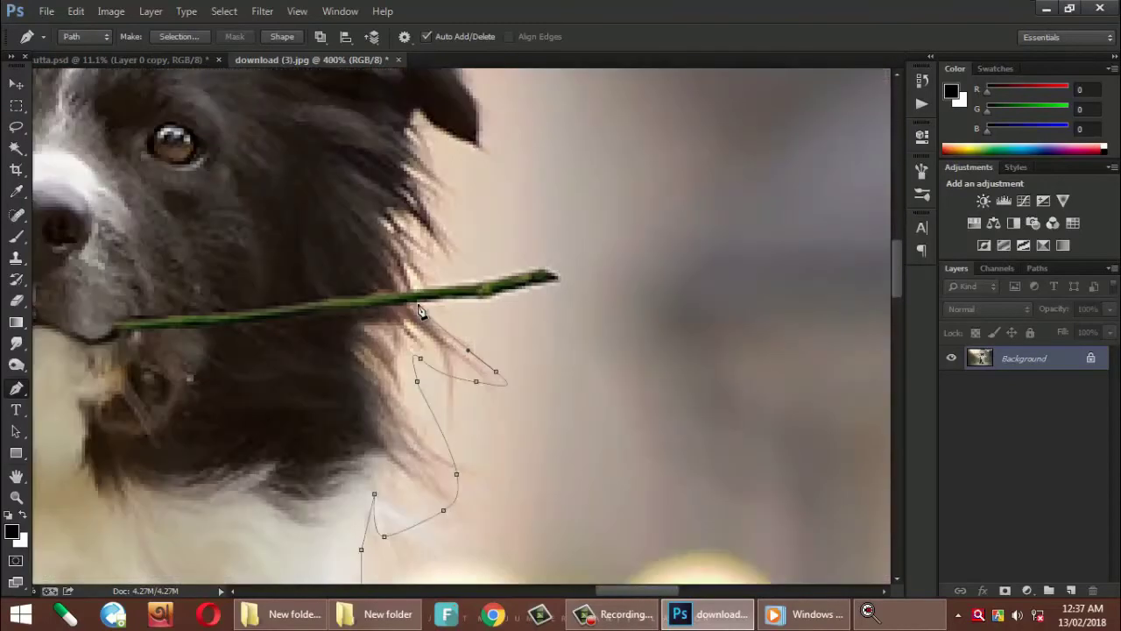
- Trace along the stick's top edge and back up the fur
left_click(539, 266)
left_click_drag(474, 281, 458, 291)
left_click(462, 256)
left_click(458, 229)
left_click(445, 179)
left_click(432, 160)
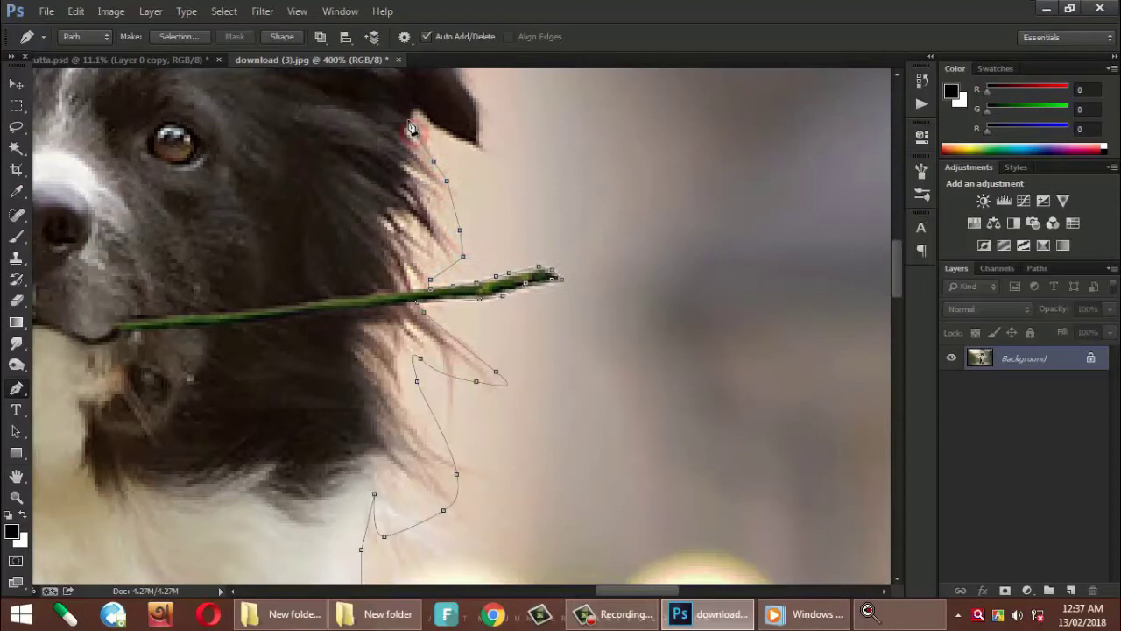
left_click(412, 107)
scroll(415, 105, "up", 2)
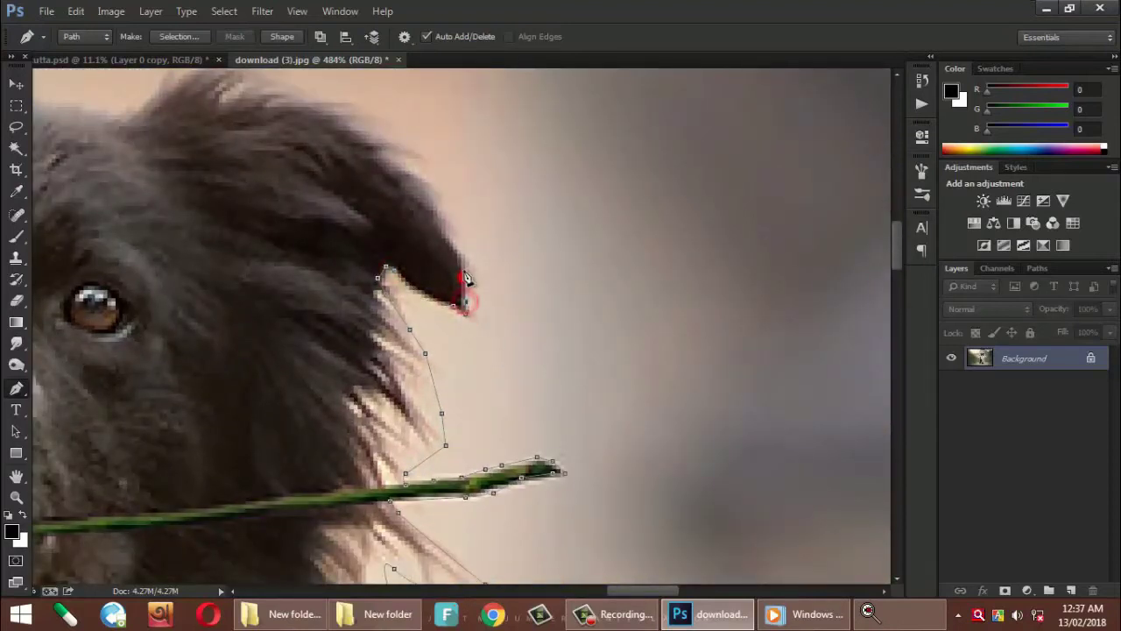
- Trace the path over the ear's top edge and left along the fur top
left_click(413, 164)
left_click(357, 113)
left_click_drag(296, 72, 660, 291)
left_click(622, 269)
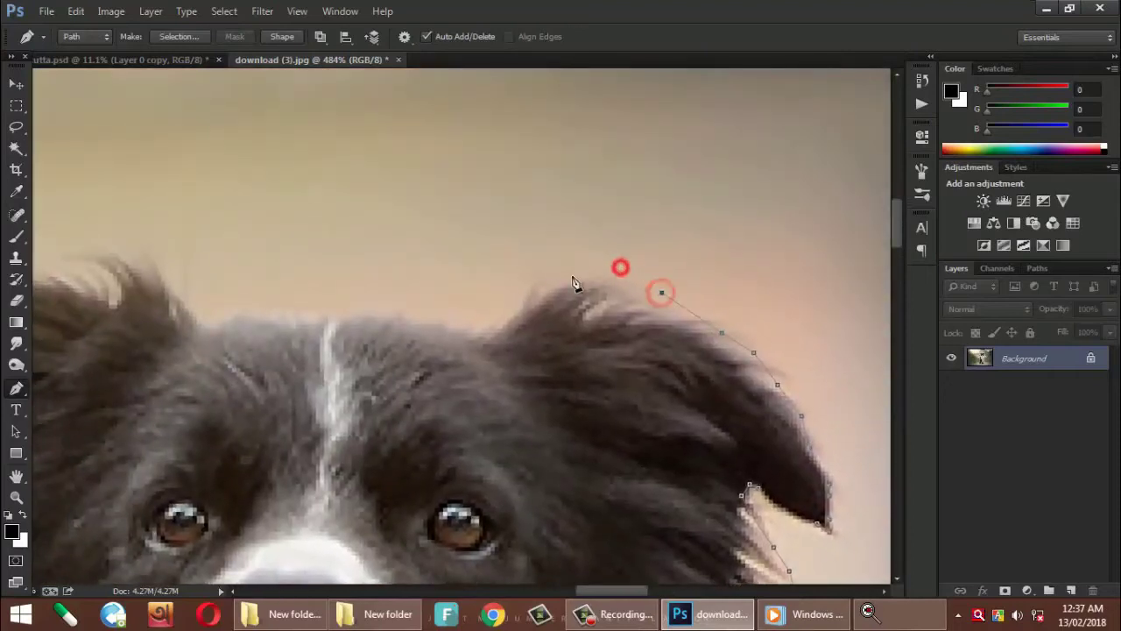
left_click(539, 291)
left_click(499, 324)
left_click(439, 325)
left_click(387, 316)
left_click(304, 316)
left_click(221, 316)
left_click(172, 288)
left_click(110, 248)
- Extend the path across the top of the head and down the fur's left edge
left_click_drag(98, 254, 635, 316)
left_click(710, 326)
left_click(655, 307)
left_click(586, 302)
left_click(590, 330)
left_click(518, 338)
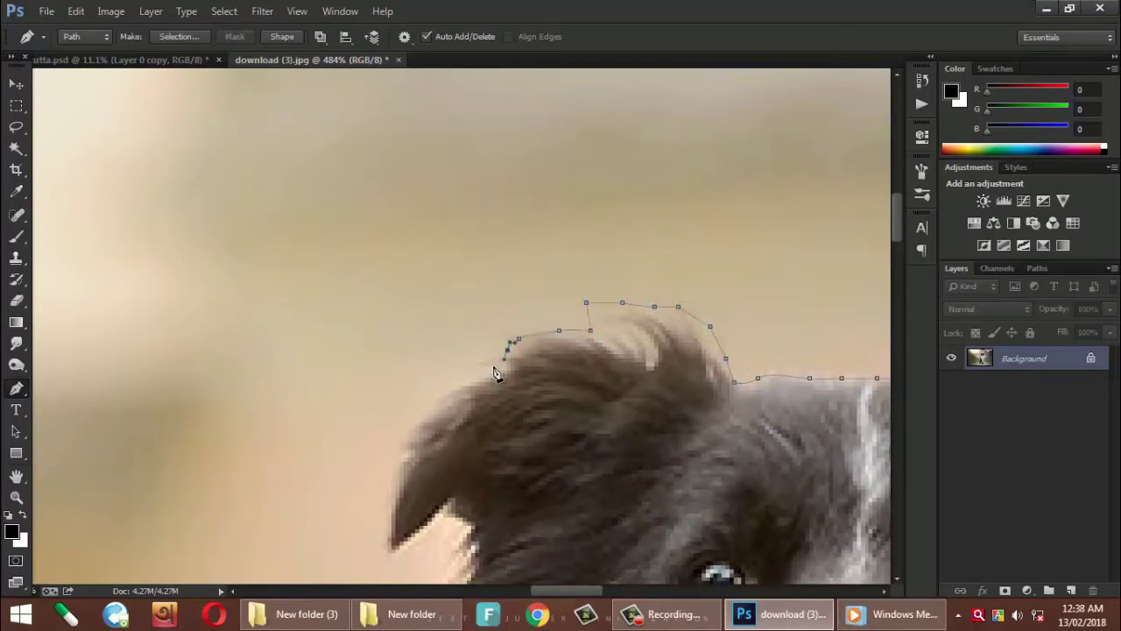
left_click(452, 386)
left_click(431, 410)
left_click(411, 446)
left_click(399, 474)
left_click(392, 505)
left_click(388, 525)
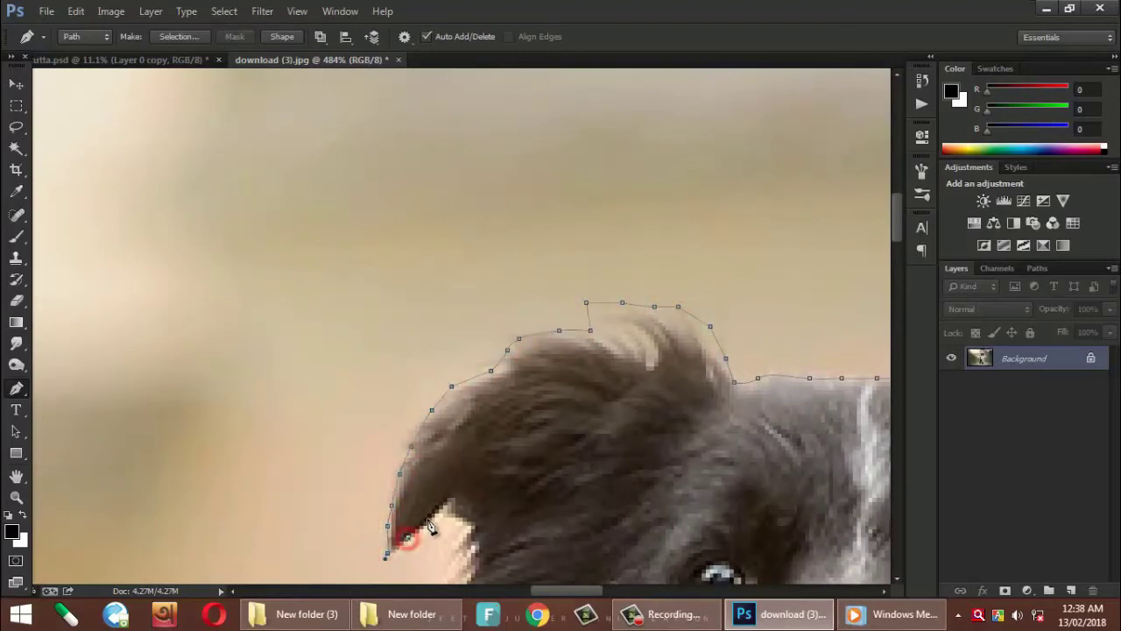
- Carry the path down the fur to the rose leaf and along its top edge
left_click_drag(458, 530, 546, 284)
left_click(551, 303)
left_click(535, 379)
left_click(503, 426)
left_click(484, 445)
left_click(554, 488)
scroll(534, 493, "up", 2)
left_click(441, 465)
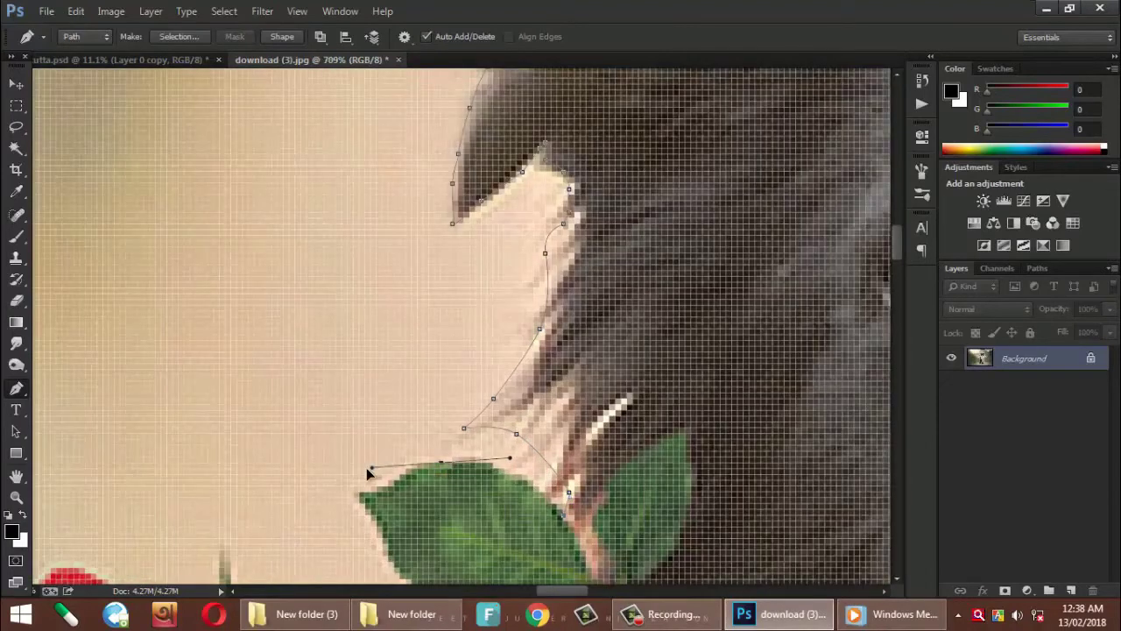
left_click(423, 463)
left_click(394, 481)
left_click(381, 485)
left_click(361, 489)
- Trace the path along the rose leaf's lower edge
left_click_drag(396, 513, 418, 350)
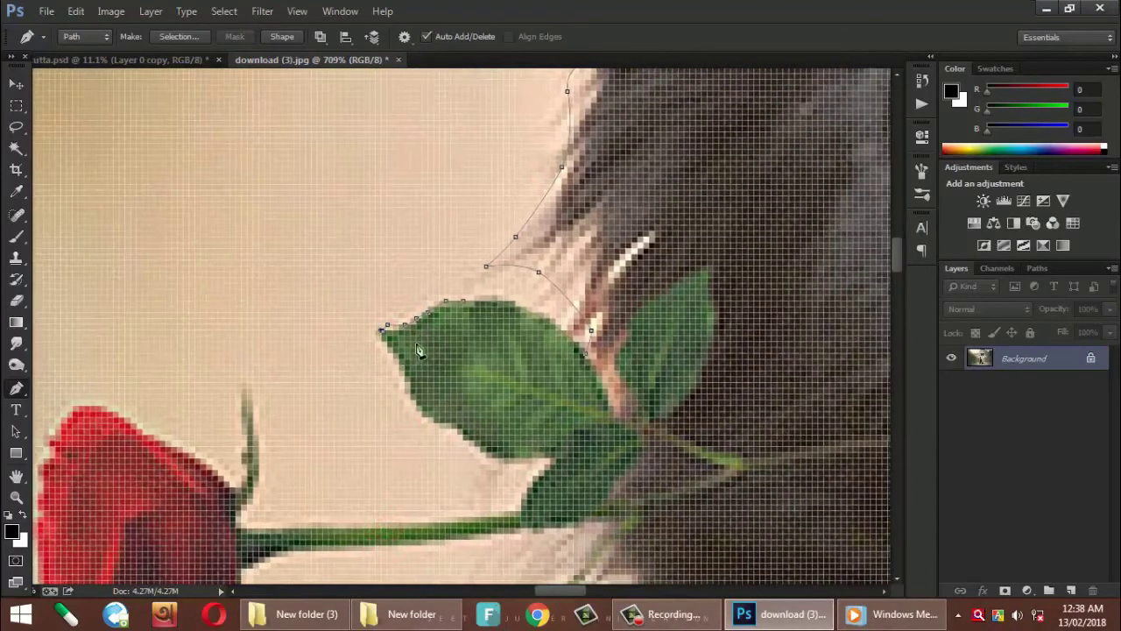
left_click(404, 388)
left_click(416, 412)
left_click(434, 422)
left_click(467, 435)
left_click(502, 461)
- Trace the thin rose stem and down the rose's left edge
scroll(563, 465, "down", 1)
scroll(536, 499, "down", 3)
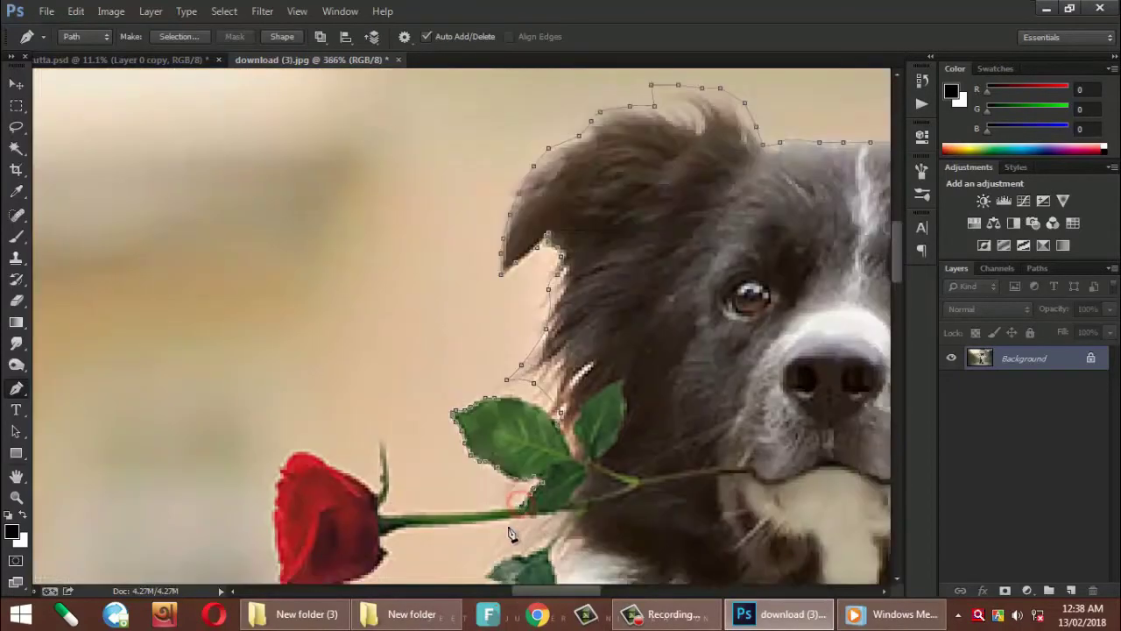
scroll(545, 351, "up", 2)
scroll(587, 365, "up", 1)
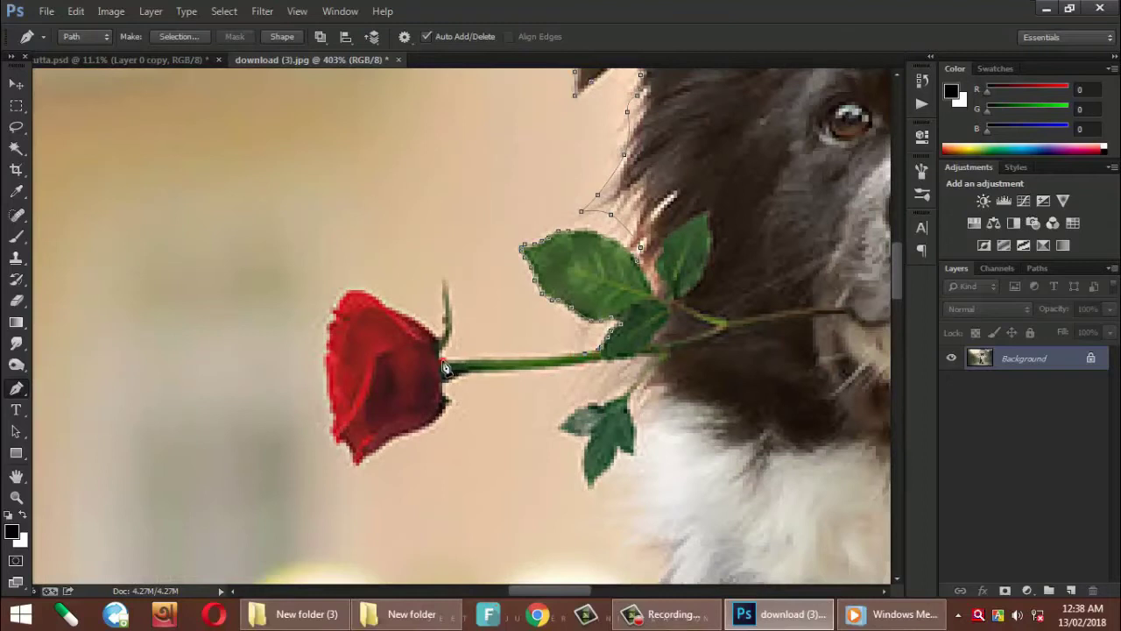
left_click(449, 307)
left_click(413, 323)
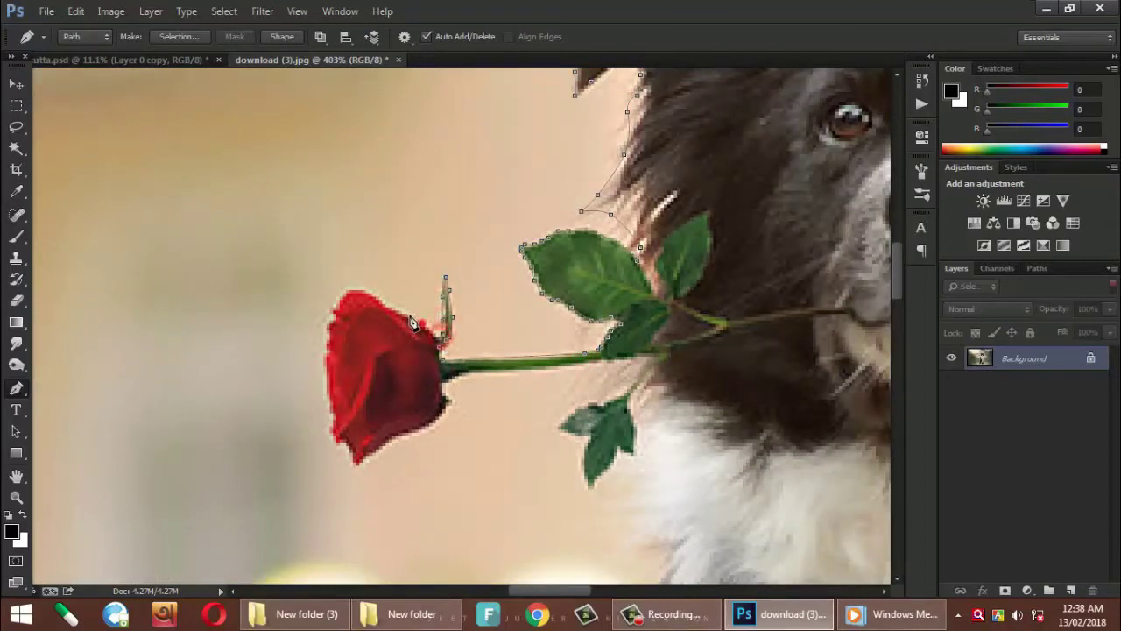
left_click(333, 326)
left_click(327, 349)
left_click(330, 417)
left_click(333, 438)
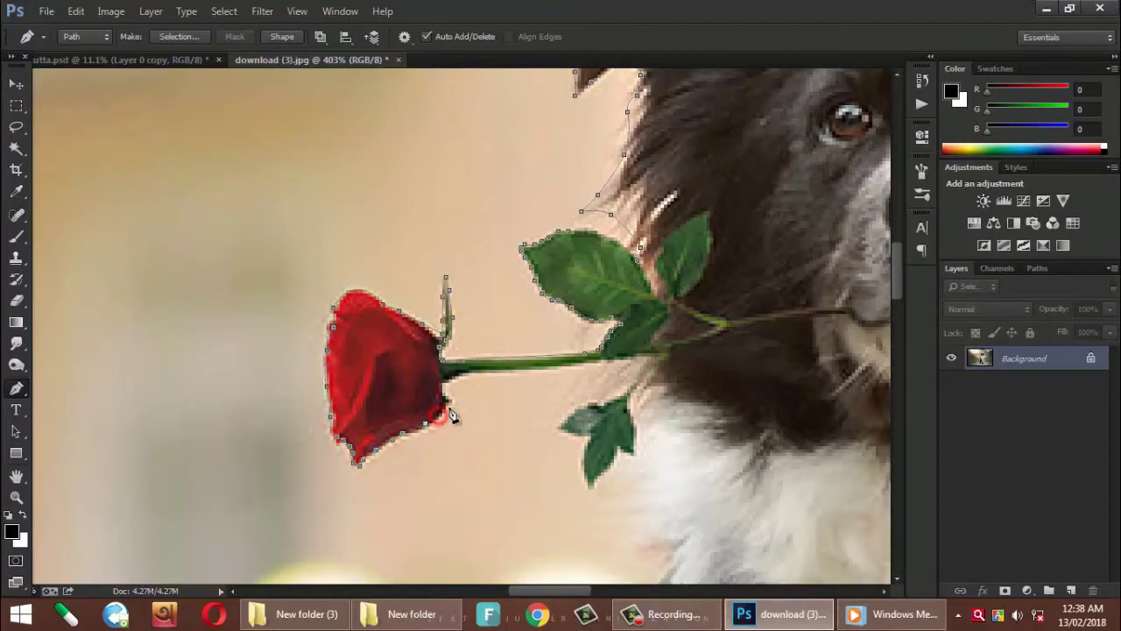
- Trace from the stem around the lower leaf and along the chest fur edge
left_click(608, 371)
left_click(555, 427)
left_click(581, 448)
left_click(590, 489)
left_click(619, 460)
left_click(629, 491)
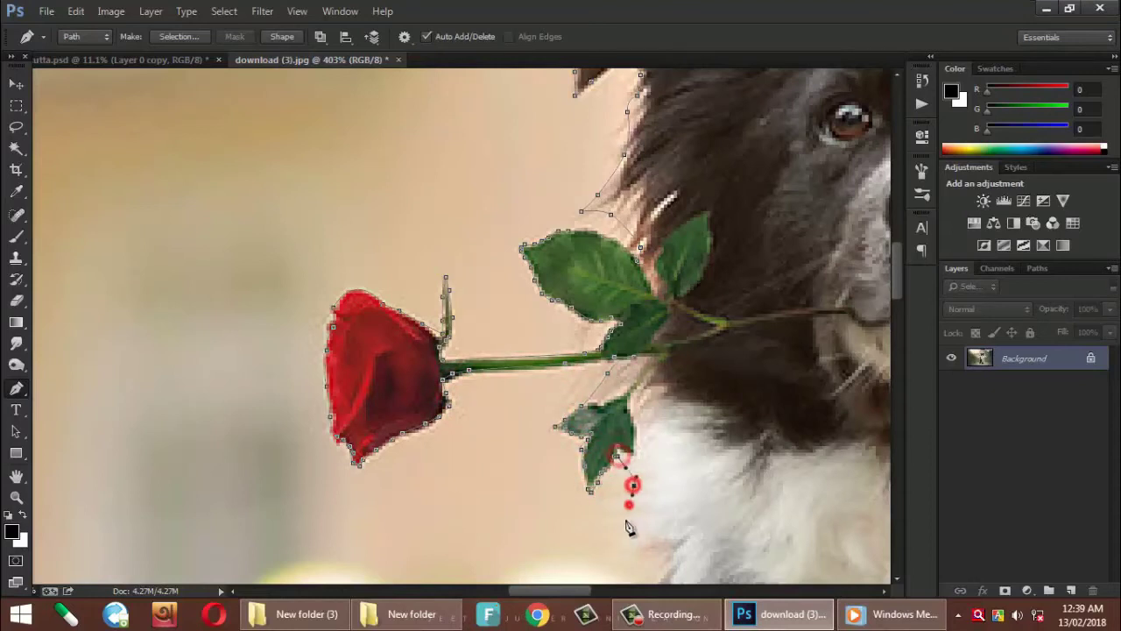
scroll(648, 420, "down", 5)
left_click(655, 469)
scroll(675, 368, "down", 6)
left_click(692, 375)
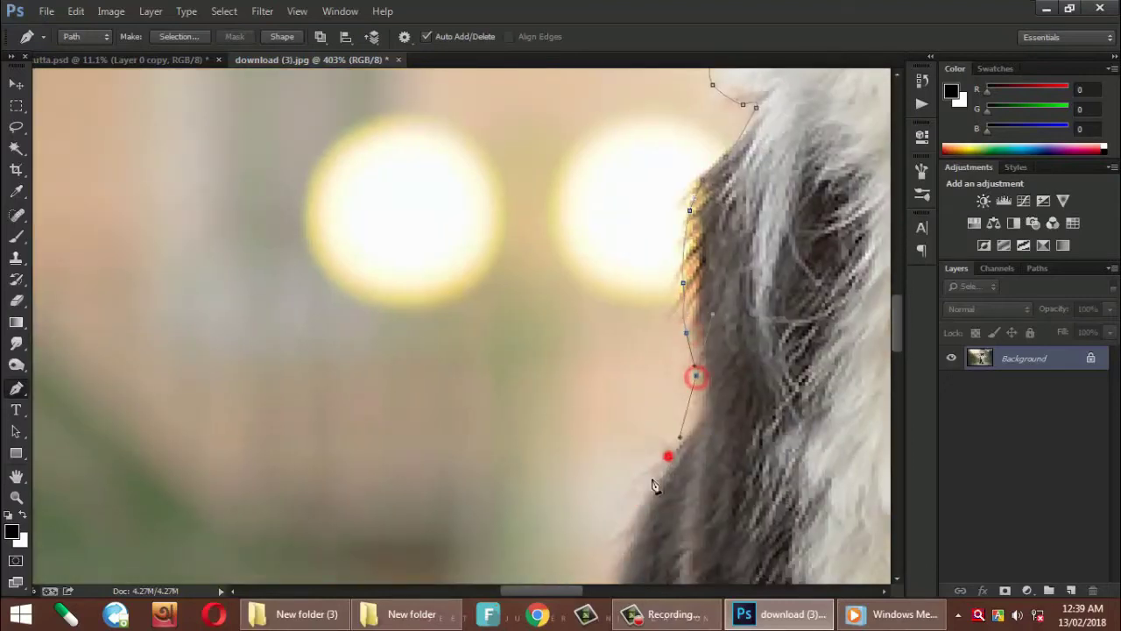
scroll(666, 420, "down", 5)
scroll(631, 350, "down", 3)
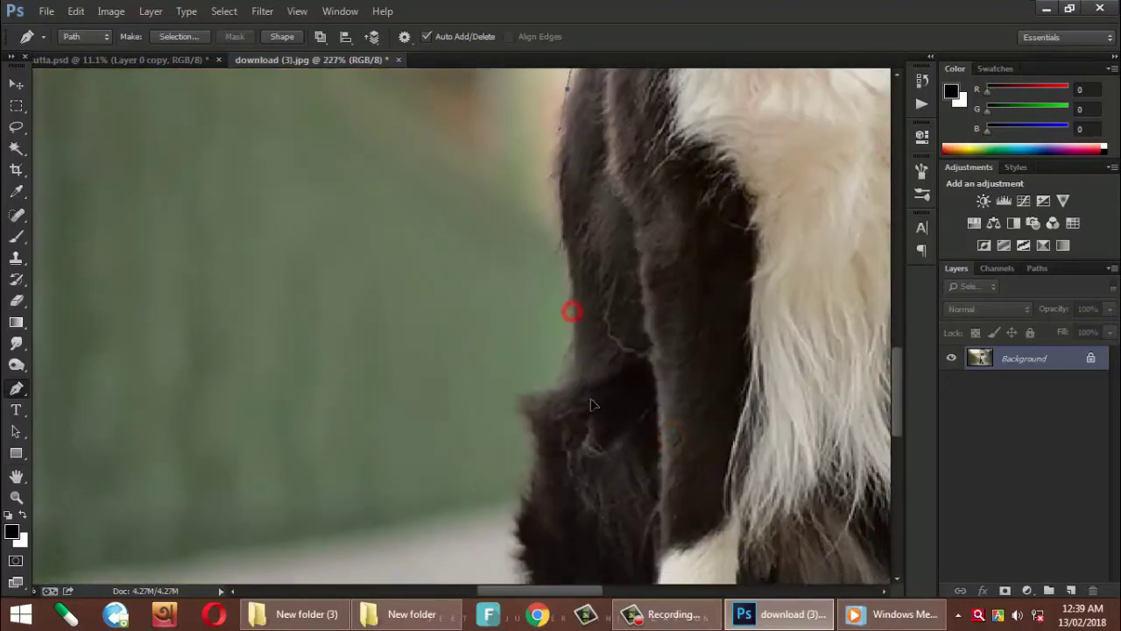
- Trace the leg fur down to the paw, then zoom out to view the whole dog
left_click(575, 313)
scroll(574, 332, "up", 1)
left_click(566, 386)
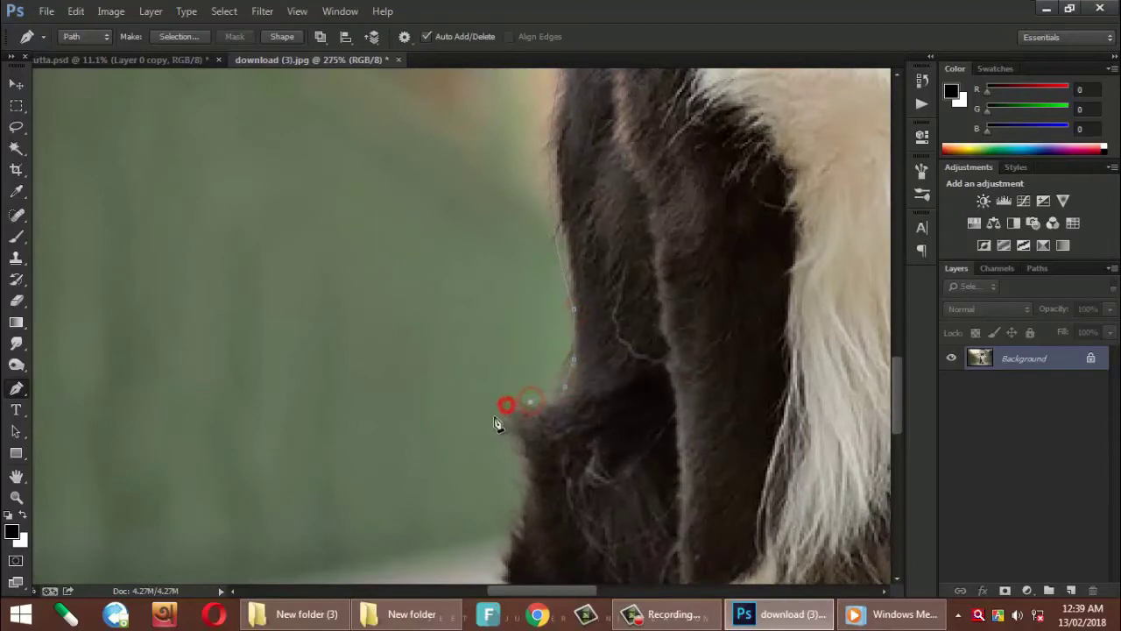
left_click_drag(535, 513, 570, 302)
left_click(549, 295)
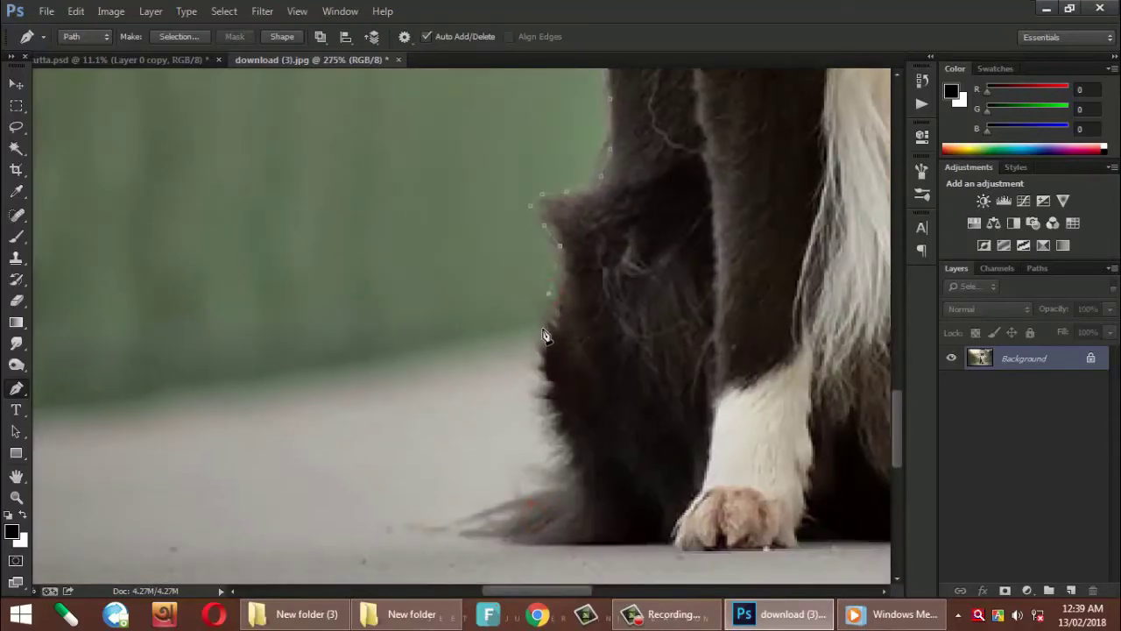
left_click_drag(546, 482, 569, 363)
left_click(568, 362)
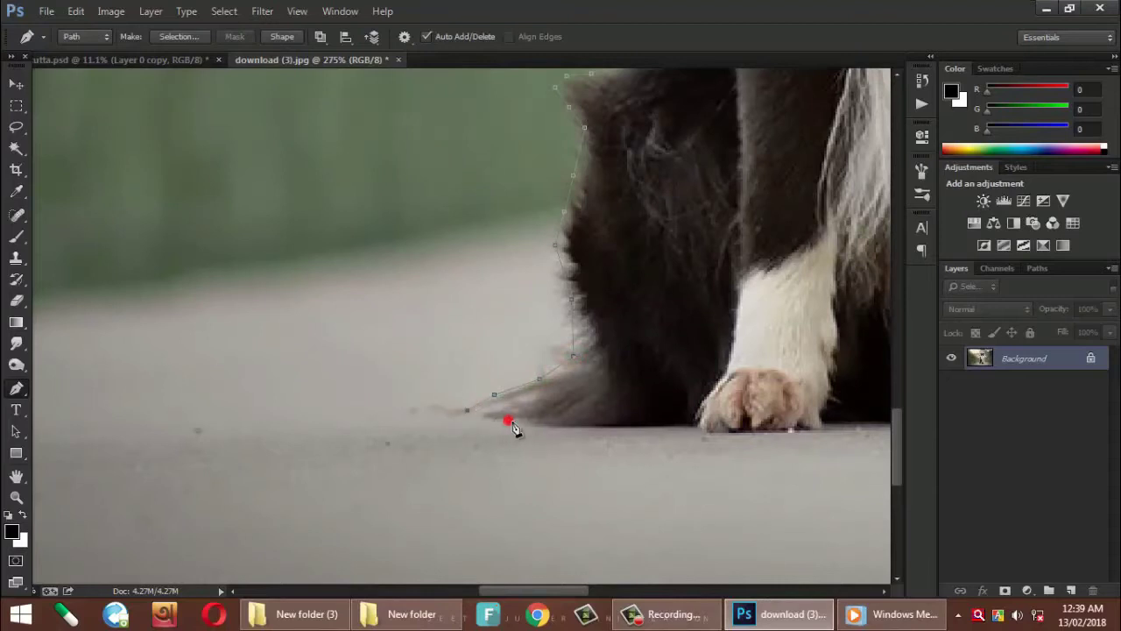
scroll(705, 438, "up", 3)
left_click_drag(705, 438, 462, 378)
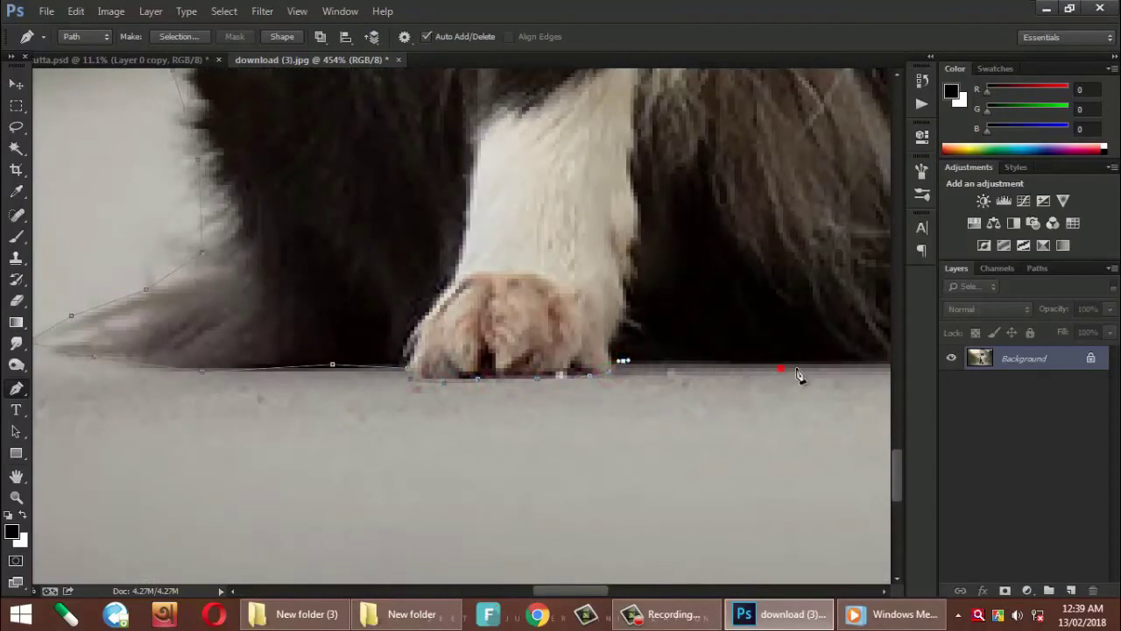
left_click_drag(798, 374, 516, 358)
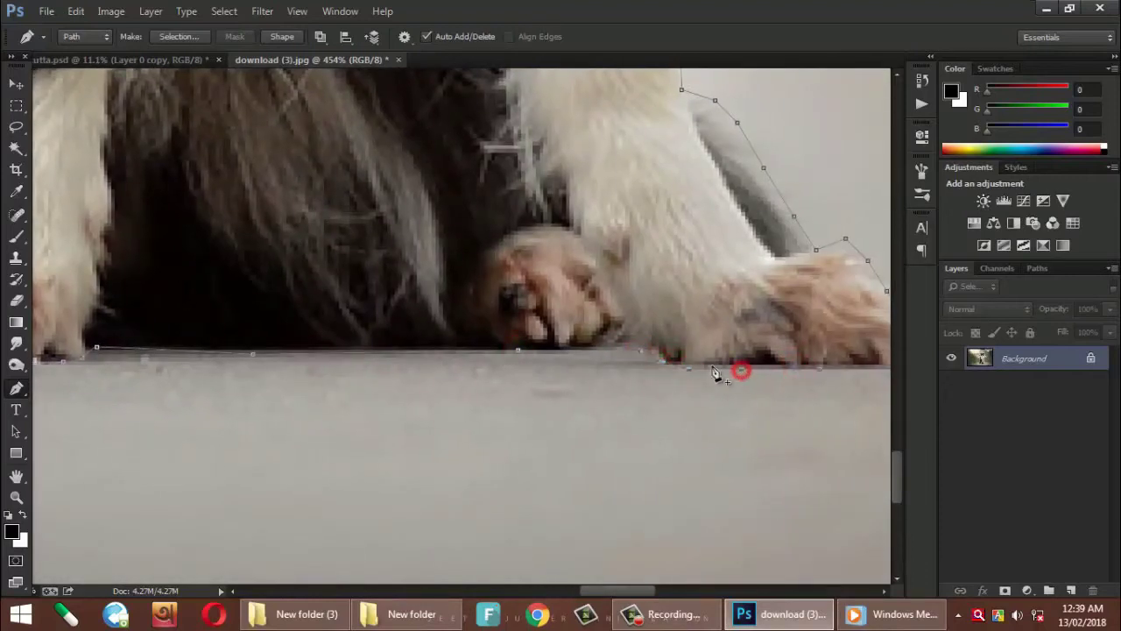
key("ctrl+0")
- Turn the traced path into a selection, convert Background to Layer 0, and mask it
right_click(529, 215)
left_click(570, 315)
left_click(665, 174)
double_click(1051, 358)
left_click(708, 192)
left_click(1005, 590)
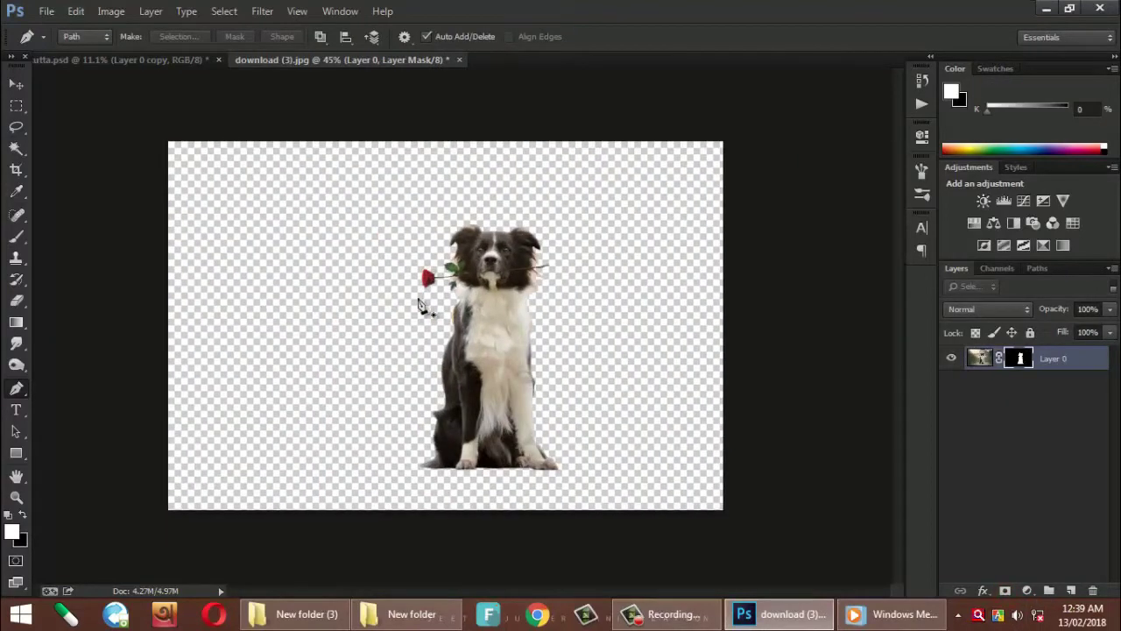
key("v")
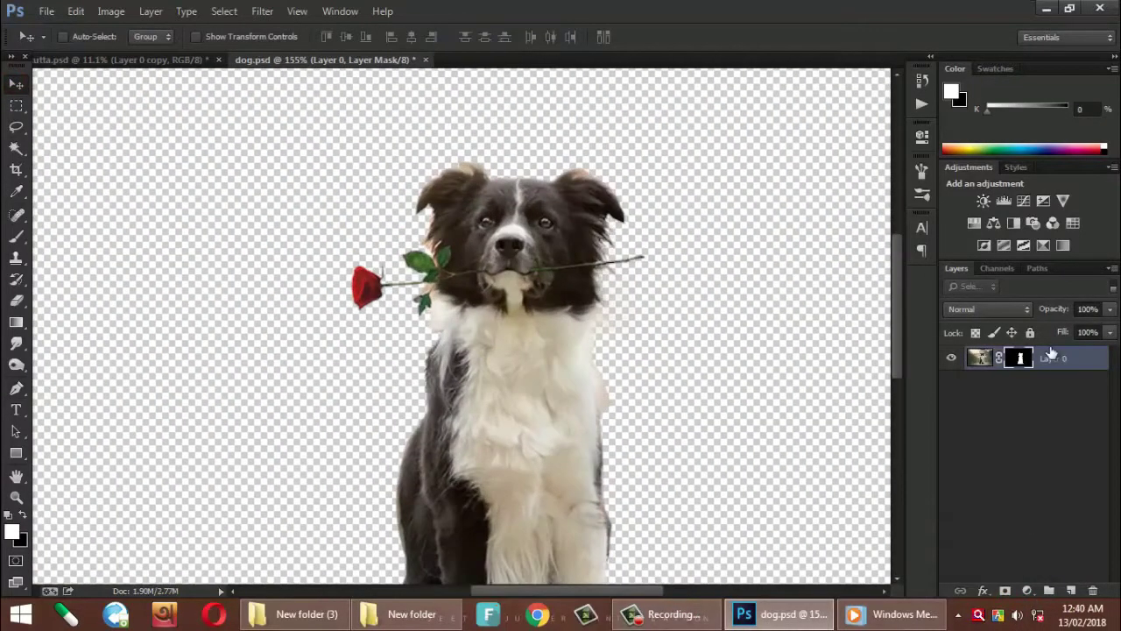
- Refine the mask edges around the dog's head, ears, sides and paws
right_click(1023, 357)
left_click(986, 494)
left_click_drag(570, 180, 421, 215)
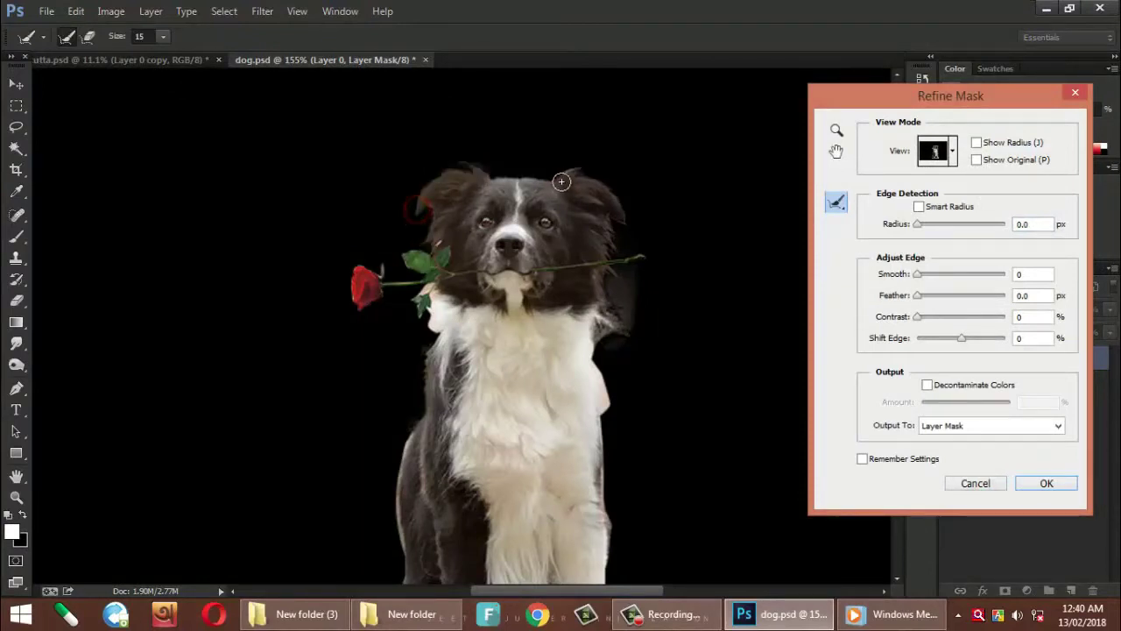
mouse_move(409, 301)
left_mouse_down()
mouse_move(420, 438)
mouse_move(421, 263)
mouse_move(403, 426)
mouse_move(370, 493)
mouse_move(221, 524)
left_mouse_up()
left_click_drag(483, 131, 484, 237)
mouse_move(483, 179)
left_mouse_down()
mouse_move(487, 370)
mouse_move(538, 514)
left_mouse_up()
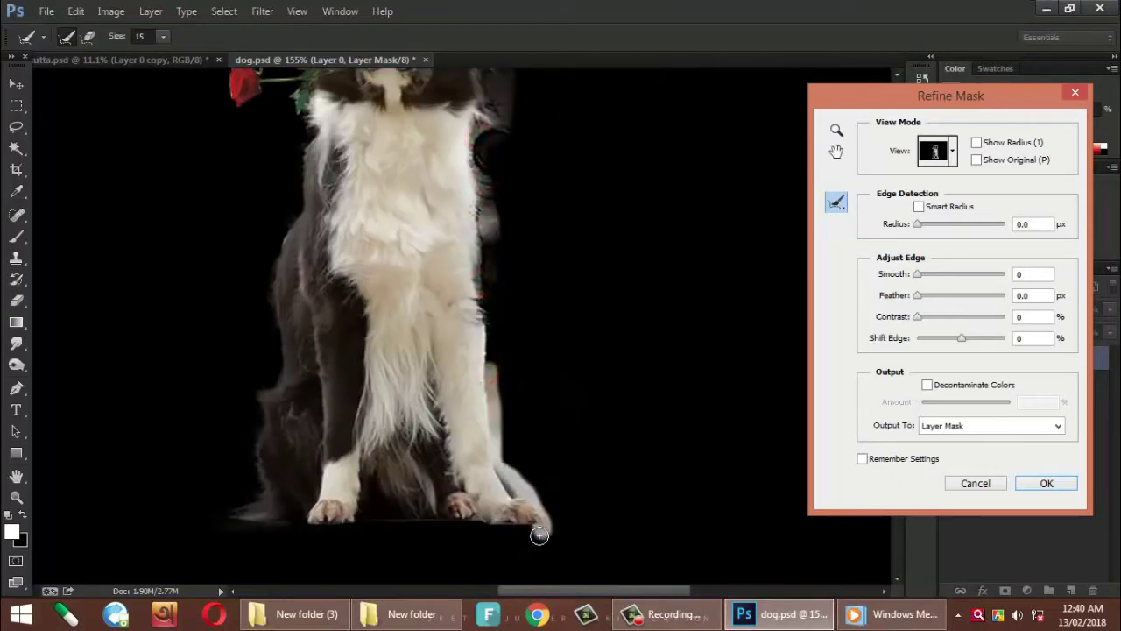
key("ctrl+0")
scroll(595, 298, "up", 3)
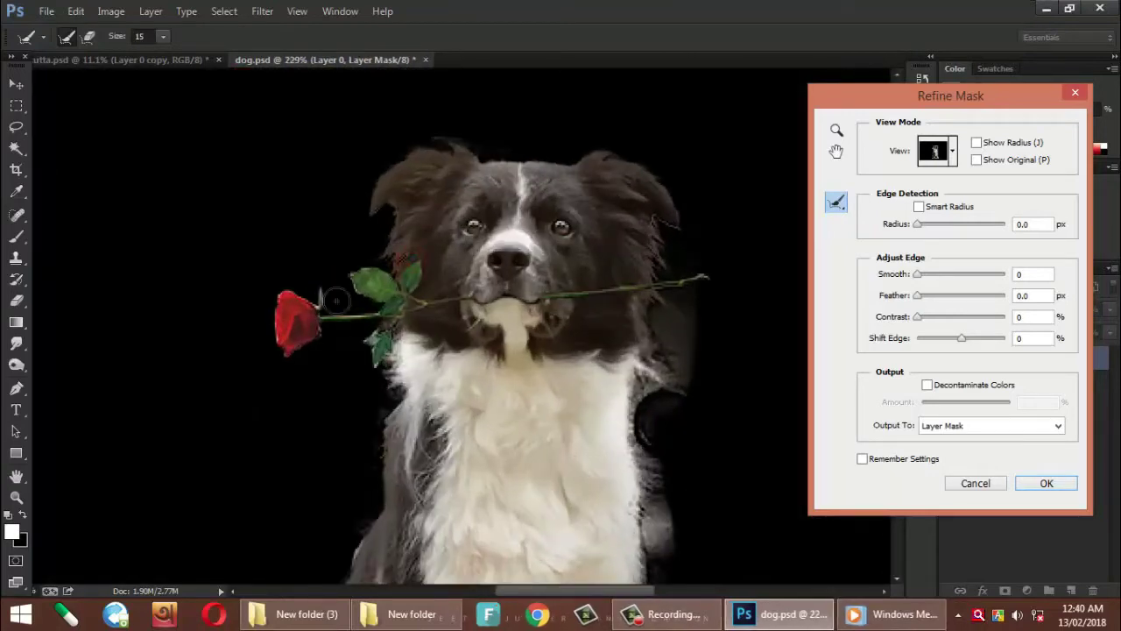
scroll(591, 390, "down", 5)
left_click(1046, 482)
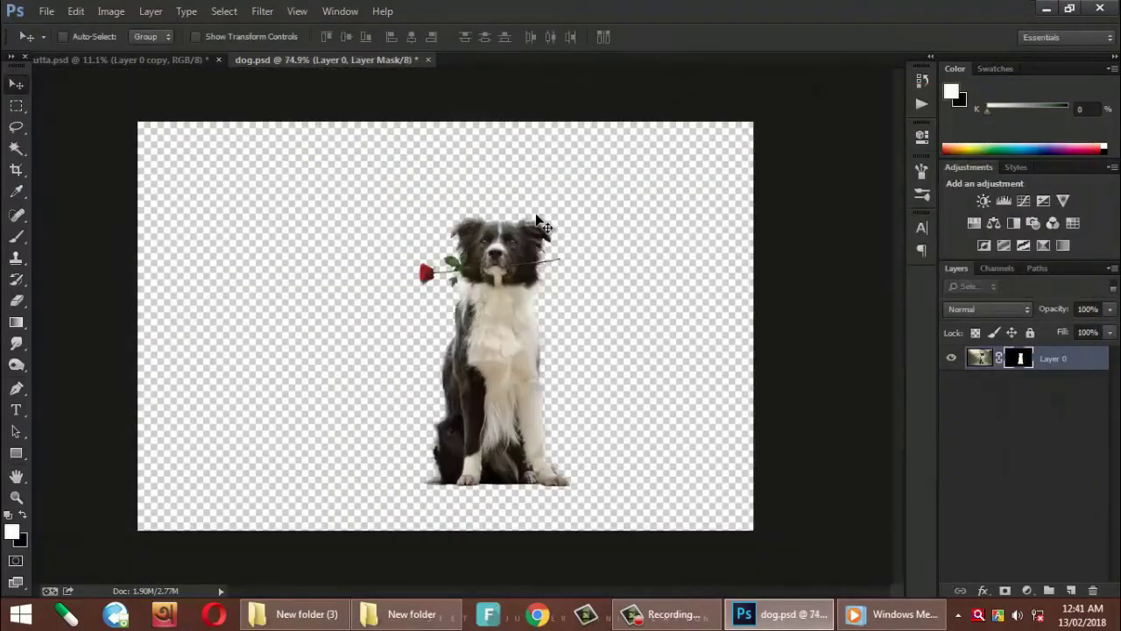
- Apply the dog's layer mask, bring the dog into kala kutta.psd, and enlarge it beside the man
right_click(1018, 358)
left_click(983, 413)
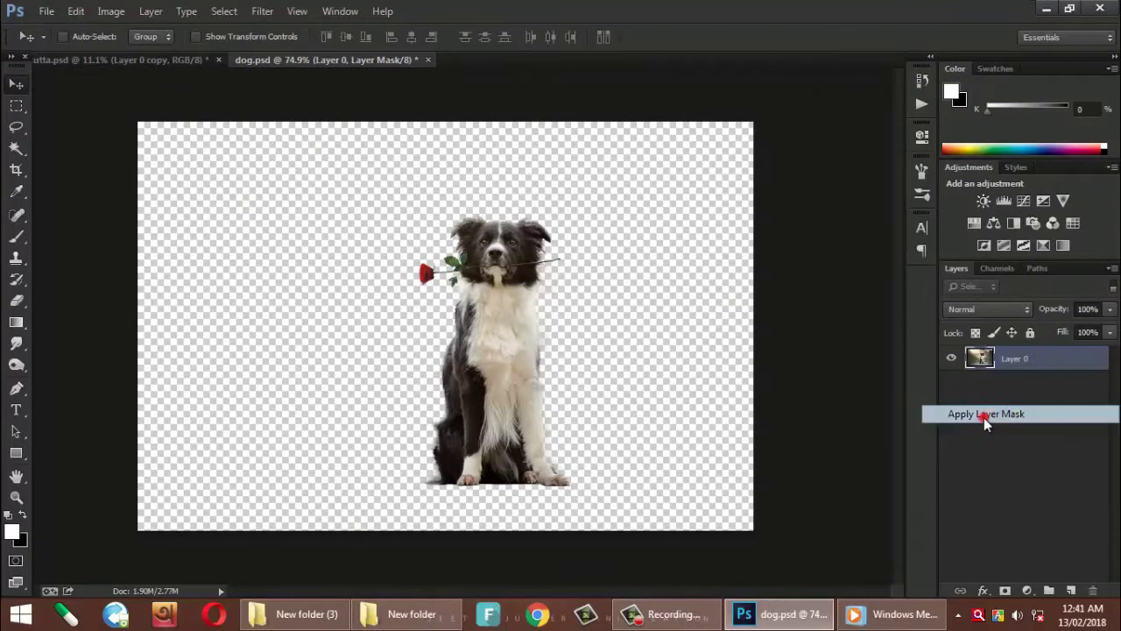
mouse_move(517, 357)
left_mouse_down()
mouse_move(172, 59)
mouse_move(529, 407)
left_mouse_up()
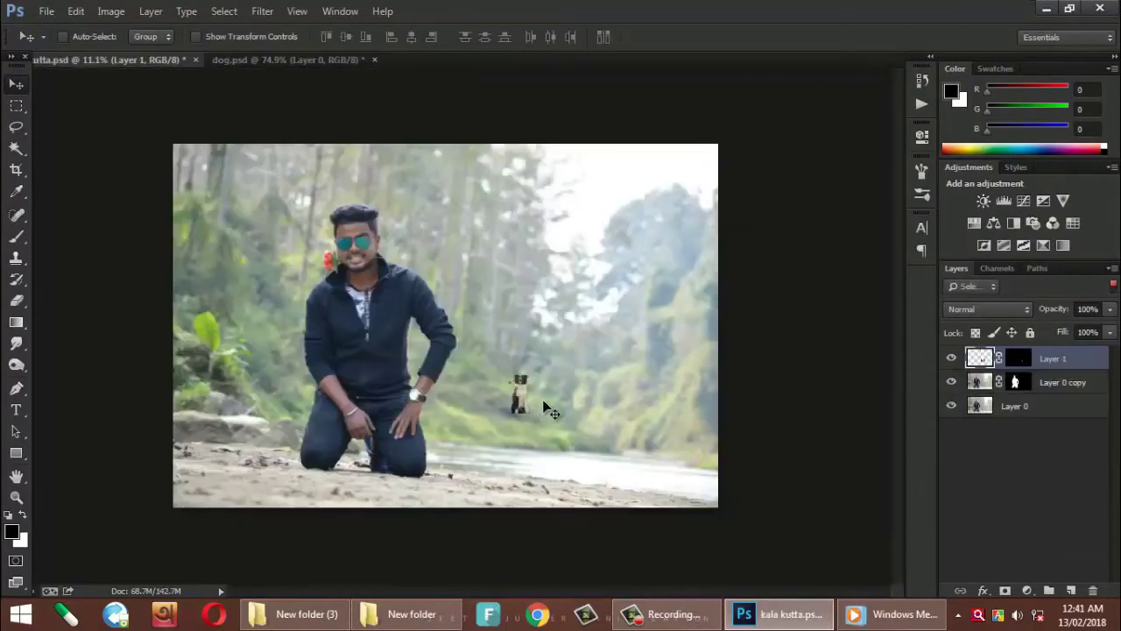
key("ctrl+t")
left_click_drag(574, 355, 751, 239)
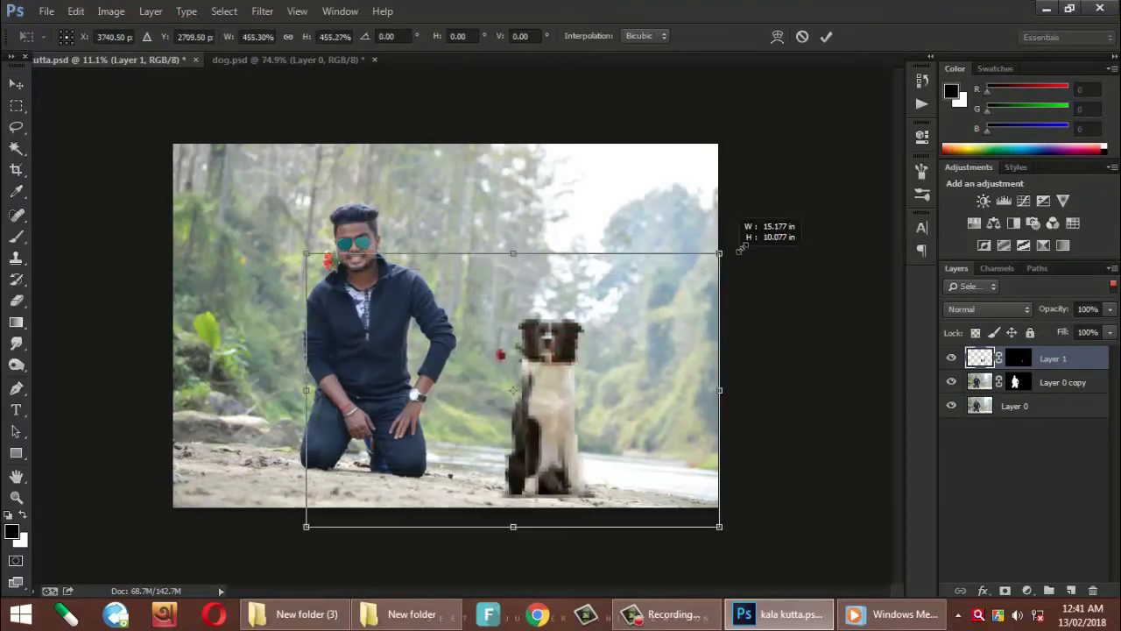
left_click_drag(622, 402, 578, 366)
double_click(579, 381)
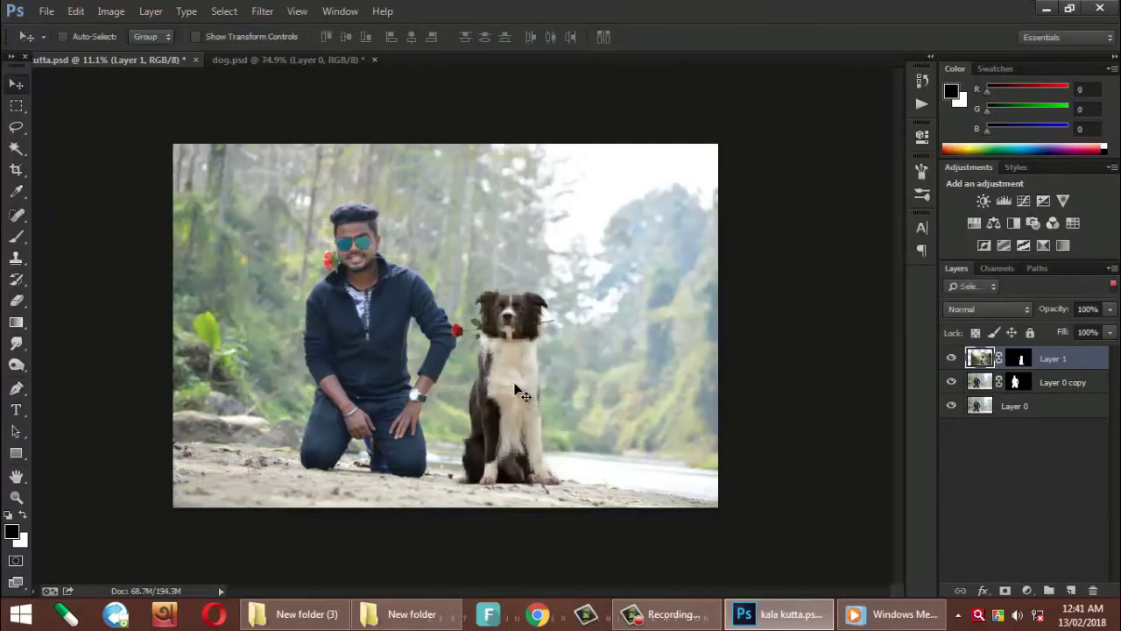
left_click_drag(513, 383, 518, 382)
- Rotate the dog about 1.7° and move it to the left of the man
scroll(560, 394, "up", 2)
scroll(604, 396, "down", 2)
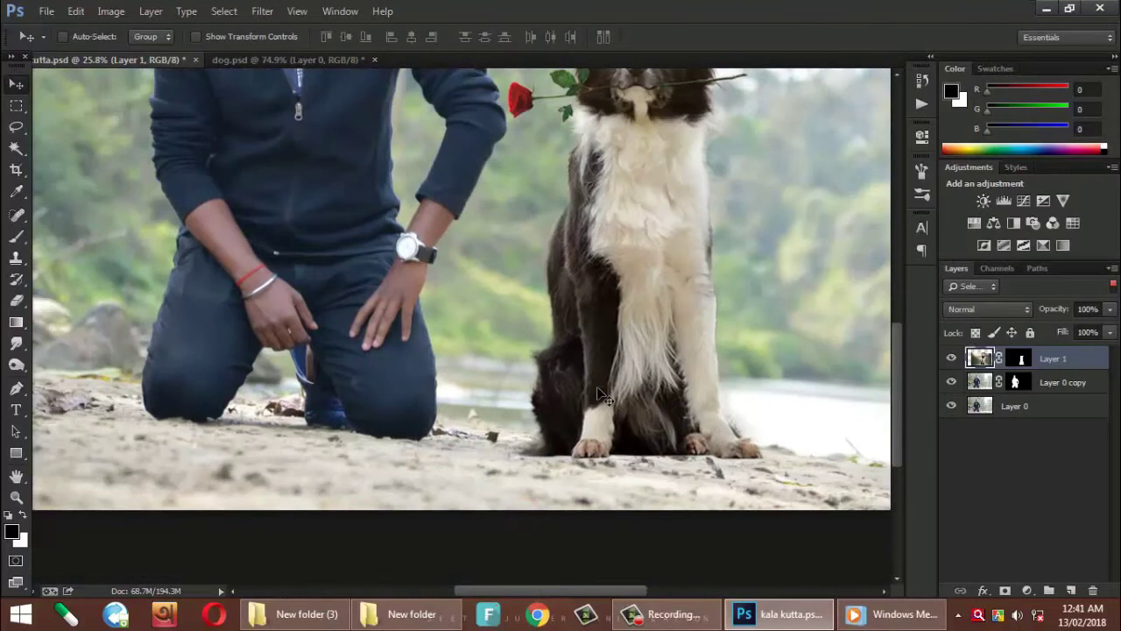
scroll(604, 395, "down", 3)
scroll(536, 439, "up", 1)
scroll(532, 441, "up", 1)
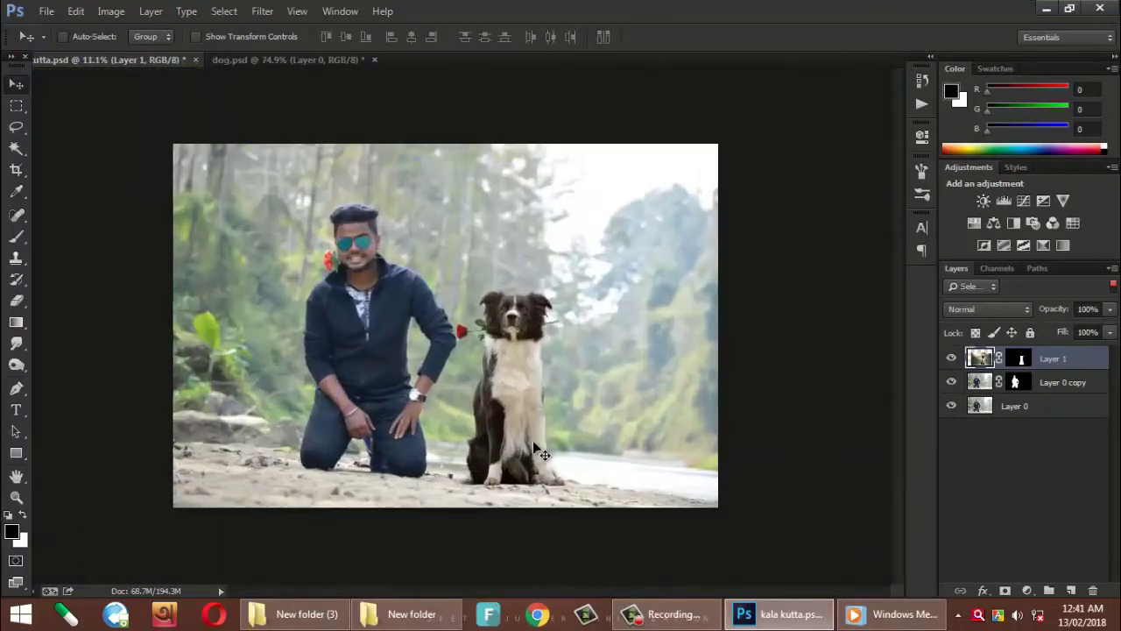
scroll(532, 440, "up", 1)
key("ctrl+t")
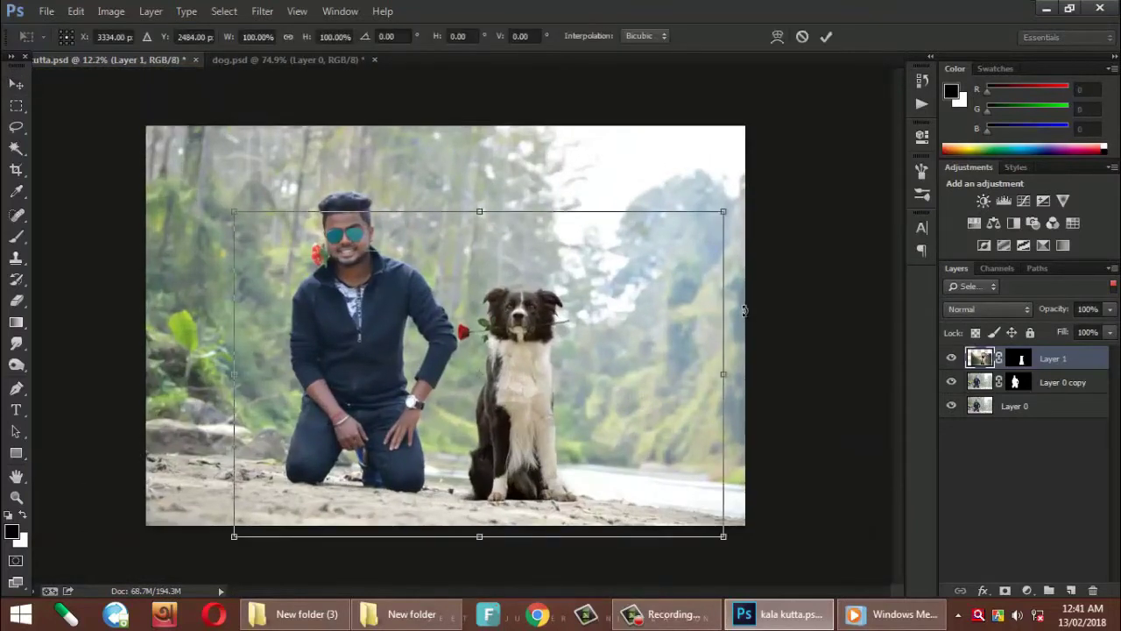
left_click_drag(744, 309, 751, 334)
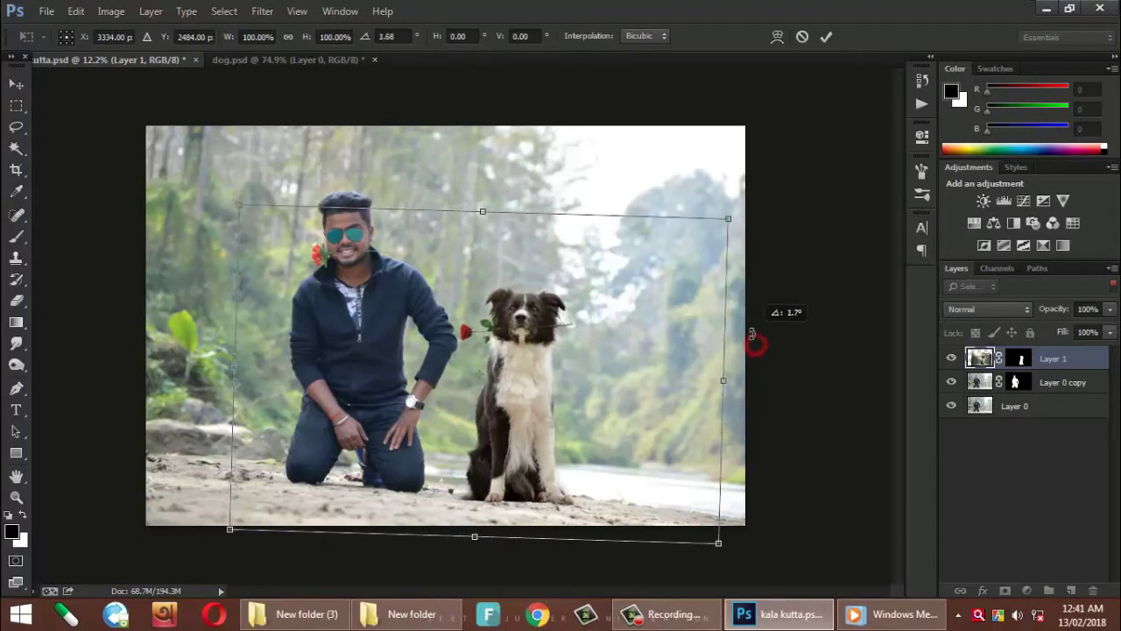
left_click_drag(448, 400, 245, 394)
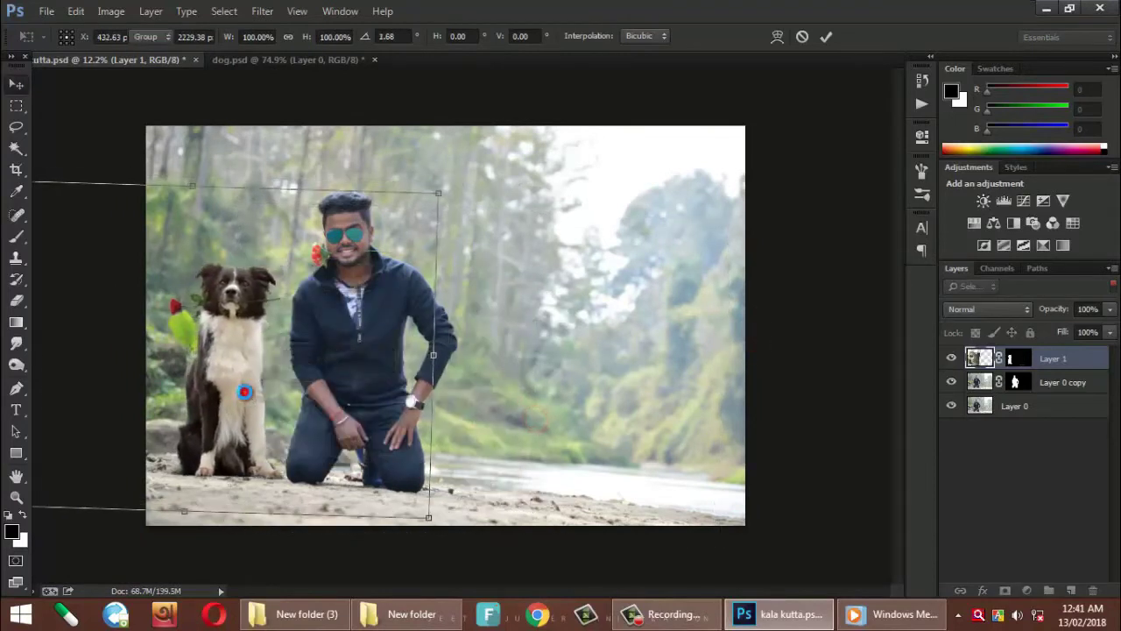
key("Return")
scroll(220, 413, "up", 3)
- Set the crop box narrower from the right and extend it upward above the image
scroll(220, 413, "down", 2)
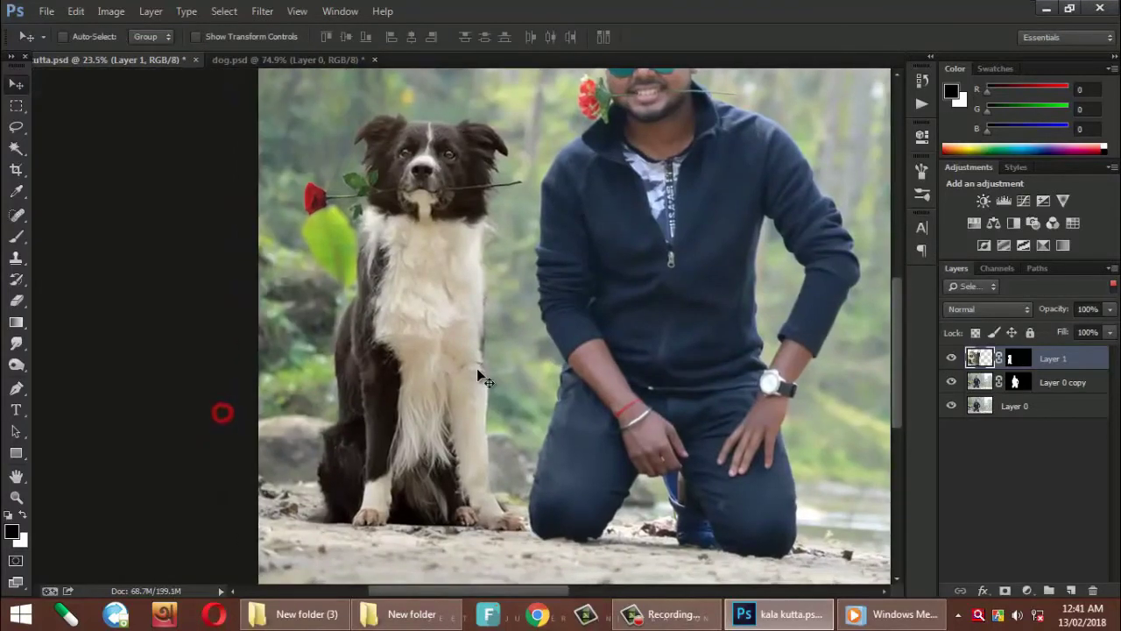
scroll(477, 368, "down", 2)
scroll(477, 368, "up", 2)
key("c")
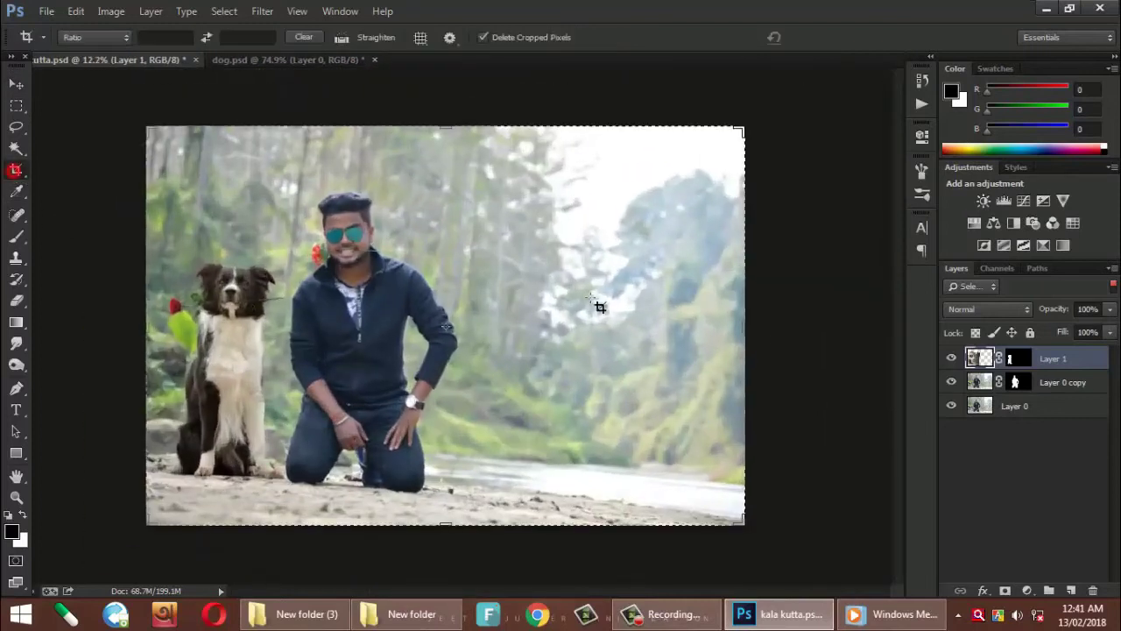
left_click_drag(748, 330, 629, 330)
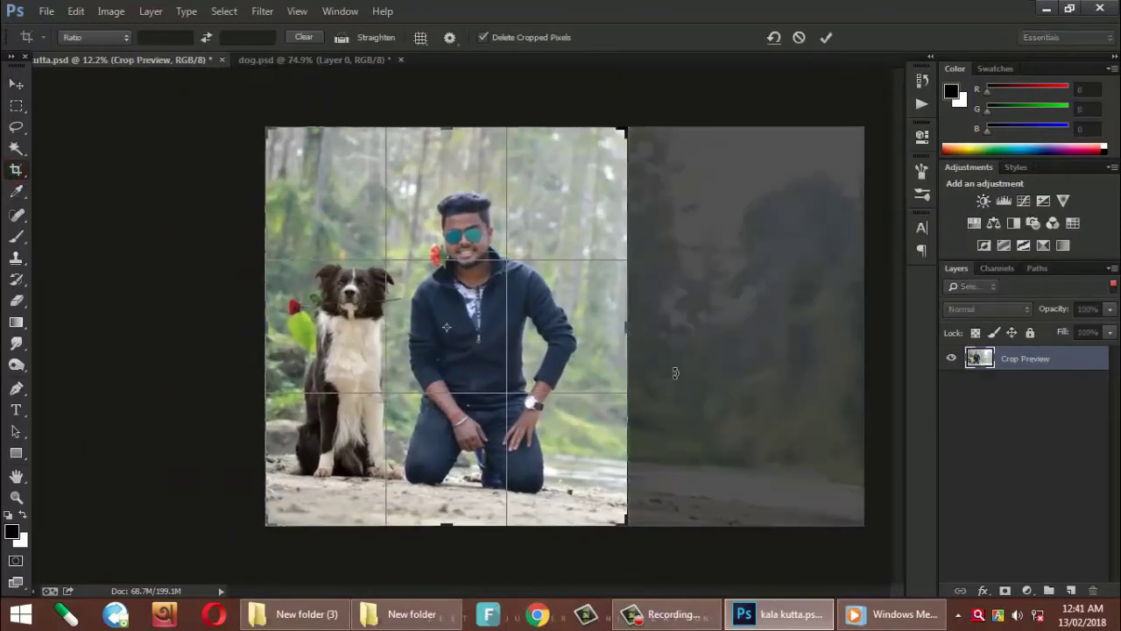
left_click_drag(445, 123, 451, 84)
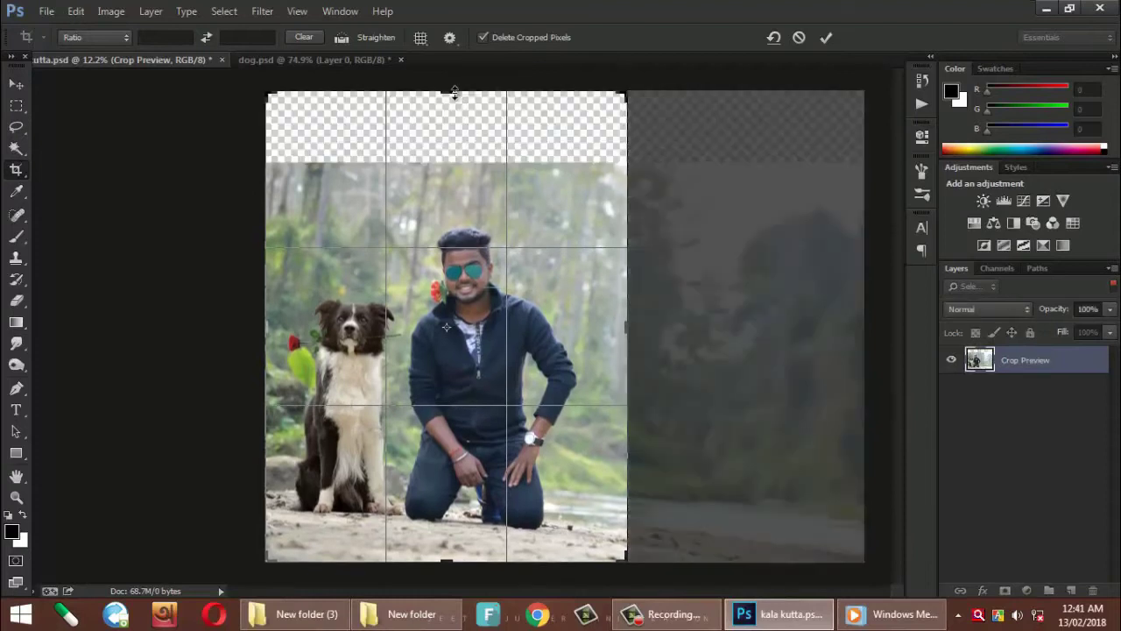
left_click_drag(626, 322, 617, 322)
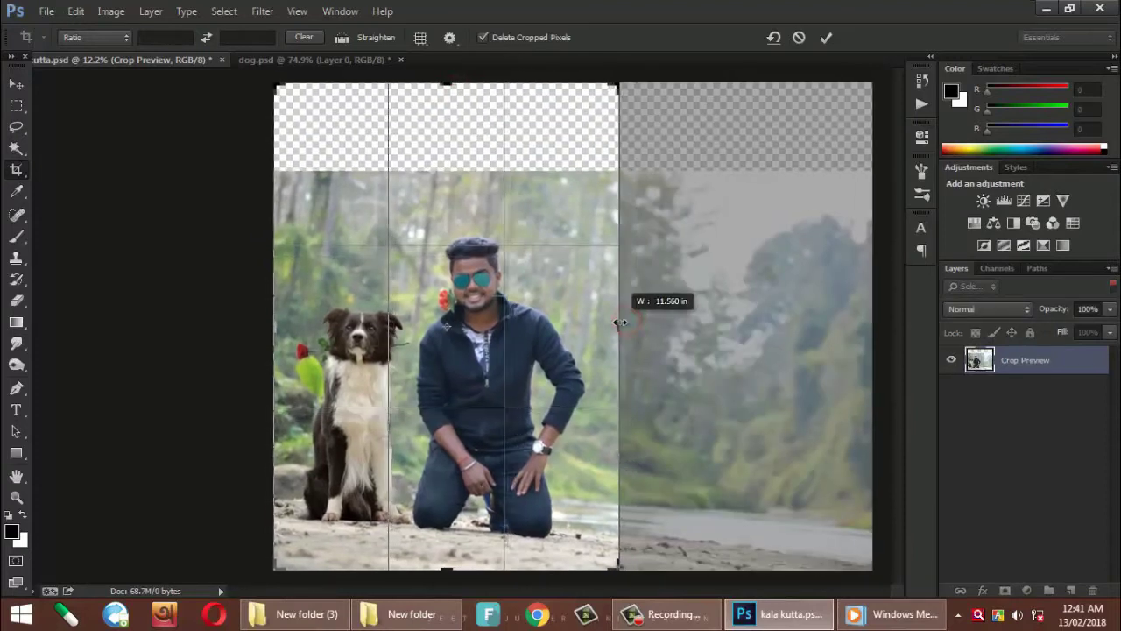
key("ctrl+minus")
scroll(471, 317, "up", 1)
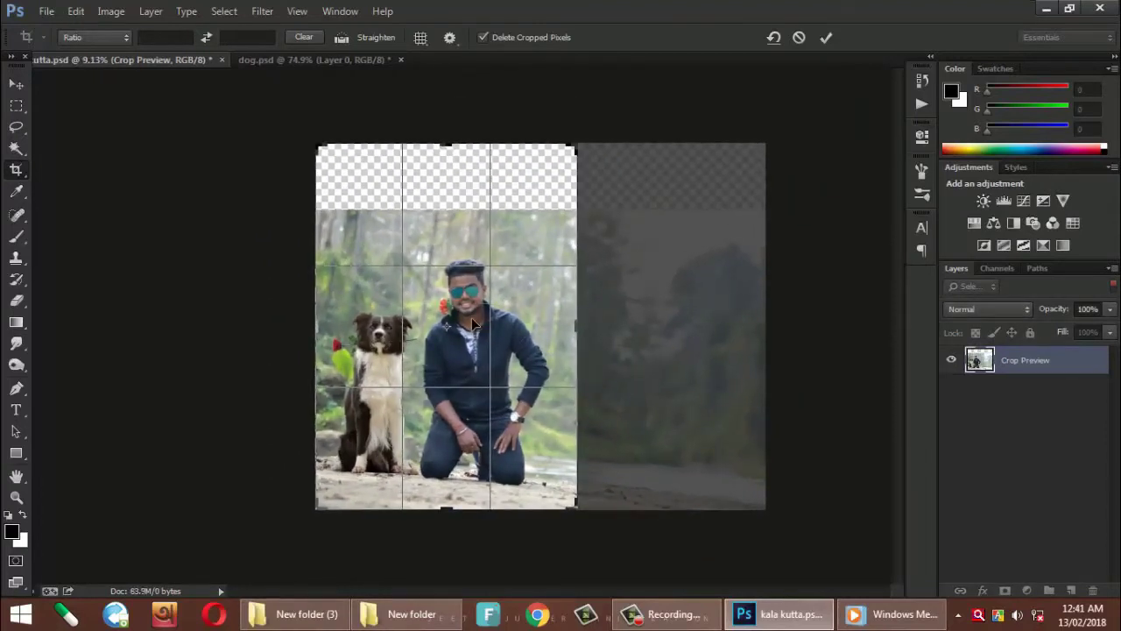
scroll(471, 317, "up", 1)
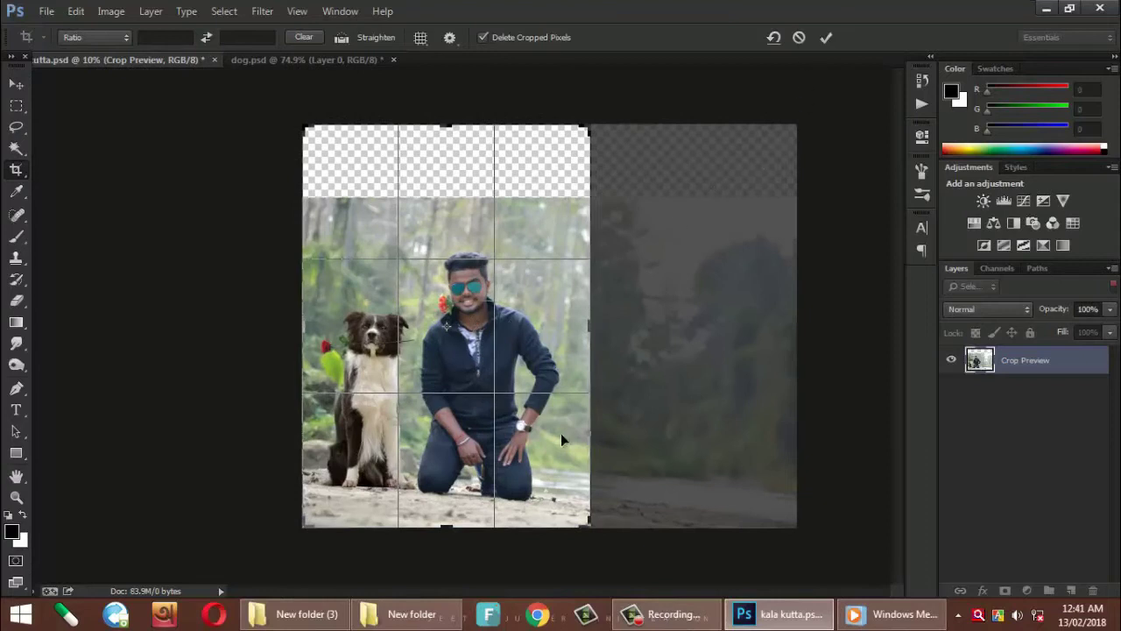
- Commit the portrait crop and return to the Move tool
left_click(826, 38)
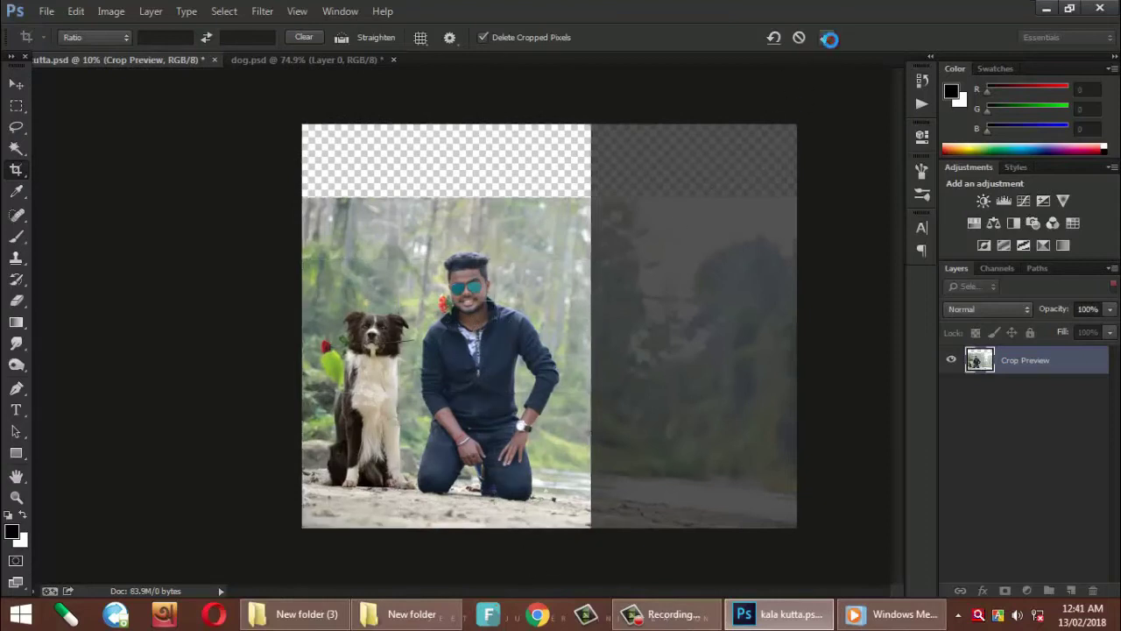
left_click(15, 82)
scroll(362, 308, "up", 2)
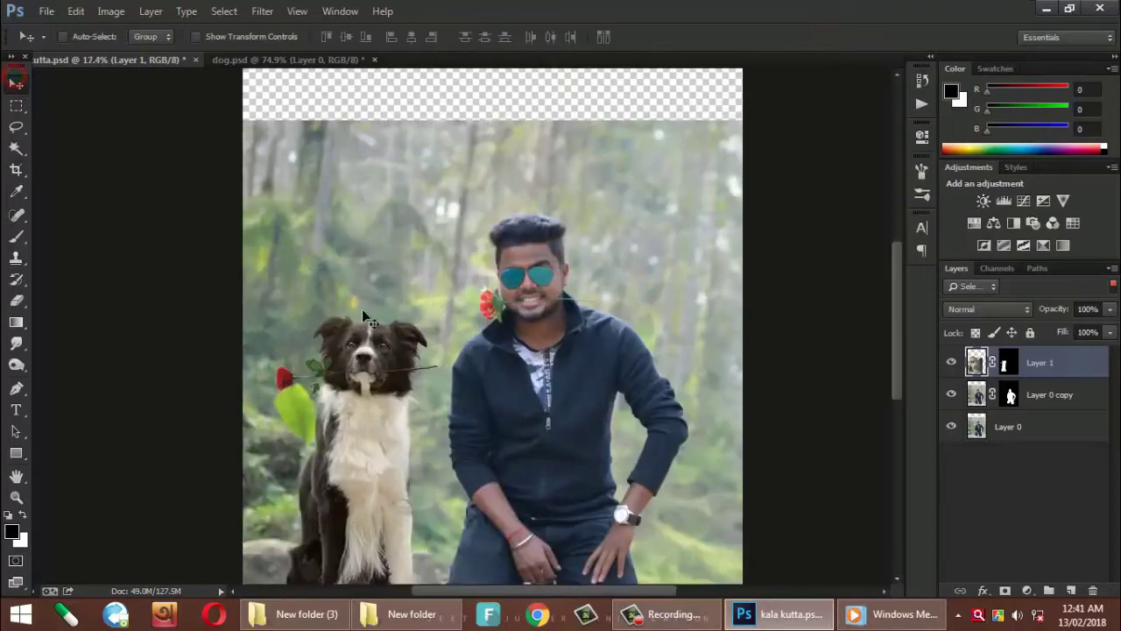
scroll(361, 308, "up", 2)
scroll(421, 281, "up", 1)
scroll(483, 261, "down", 2)
scroll(486, 271, "down", 3)
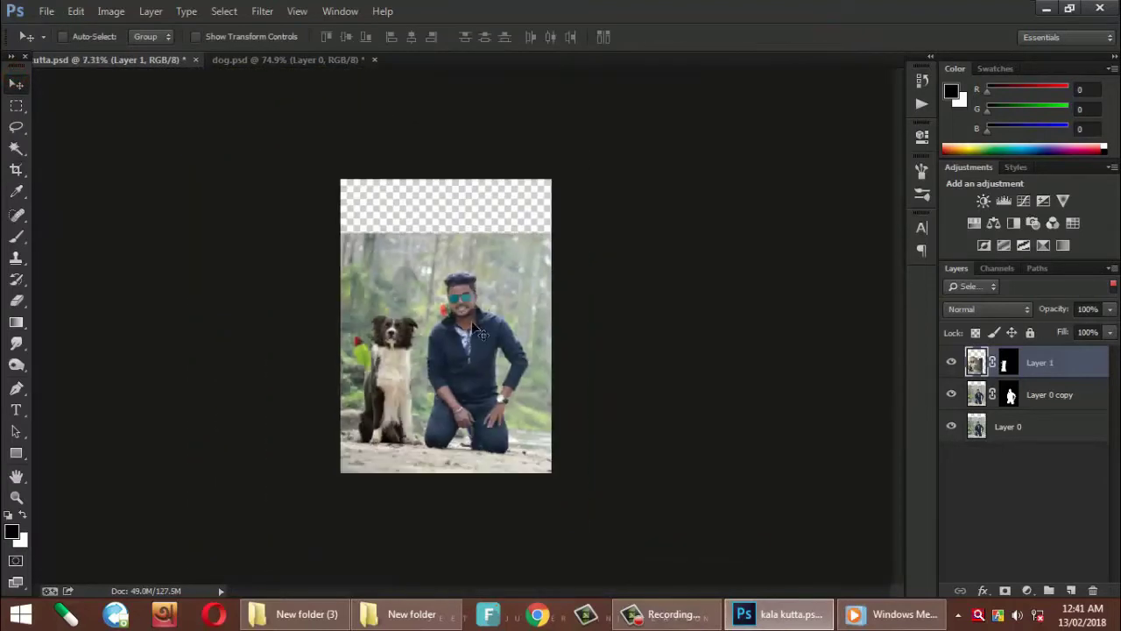
scroll(486, 271, "up", 2)
- Add a white layer mask to Layer 0 and prepare the Gradient tool with swapped colours
left_click(1021, 427)
left_click(1005, 591)
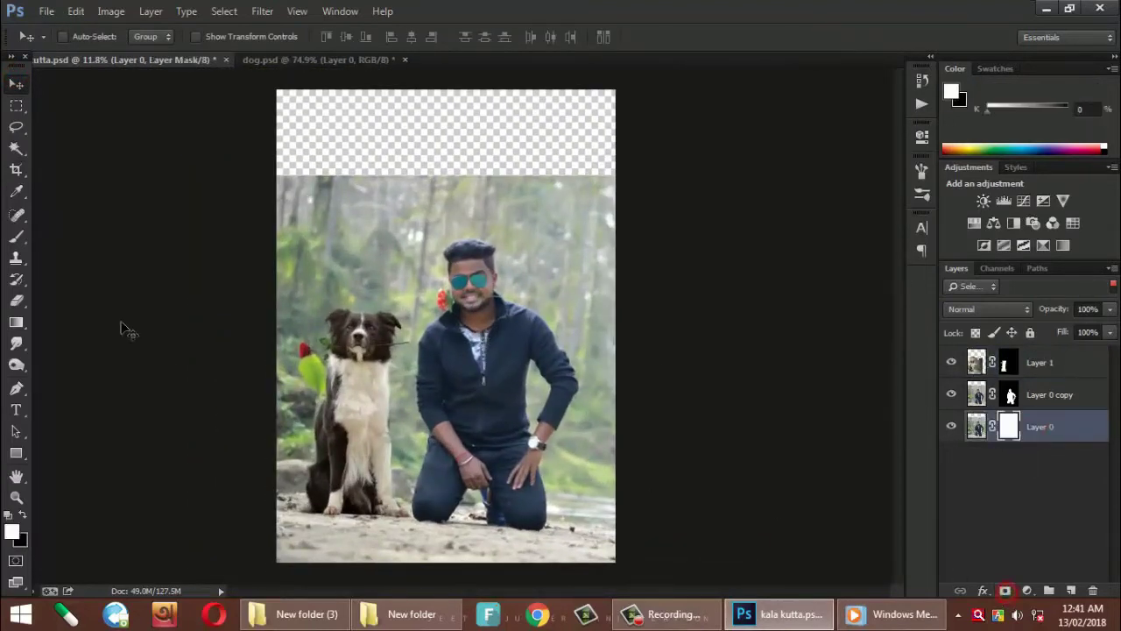
left_click(16, 301)
left_click(16, 322)
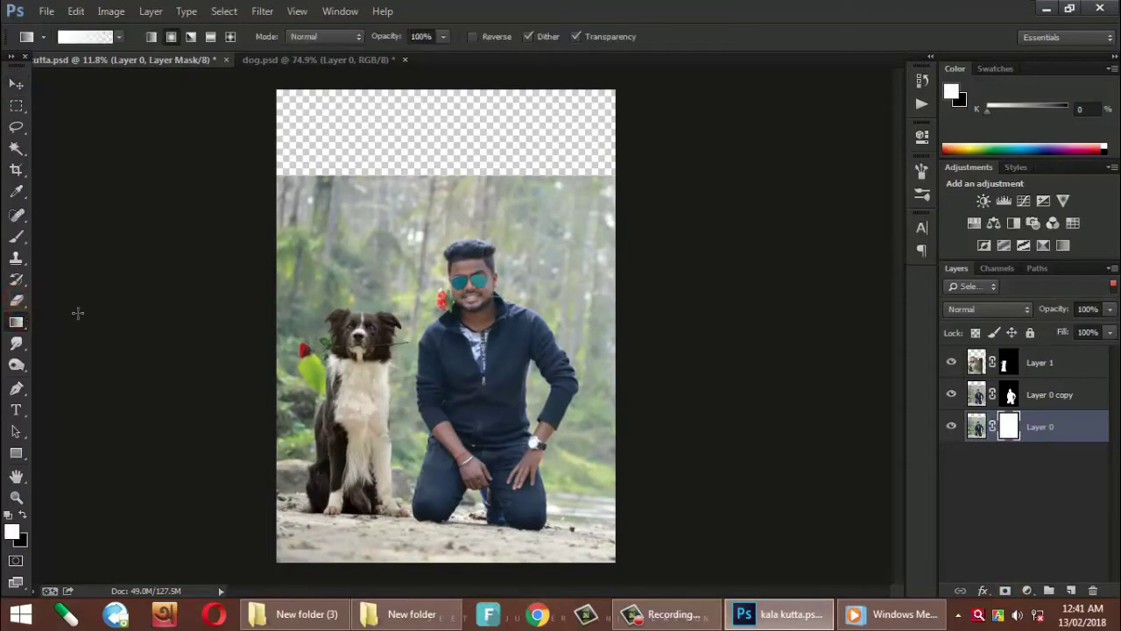
key("x")
- Drag gradients on Layer 0's mask to fade the forest, leaving only the sandy ground
left_click_drag(414, 322, 433, 419)
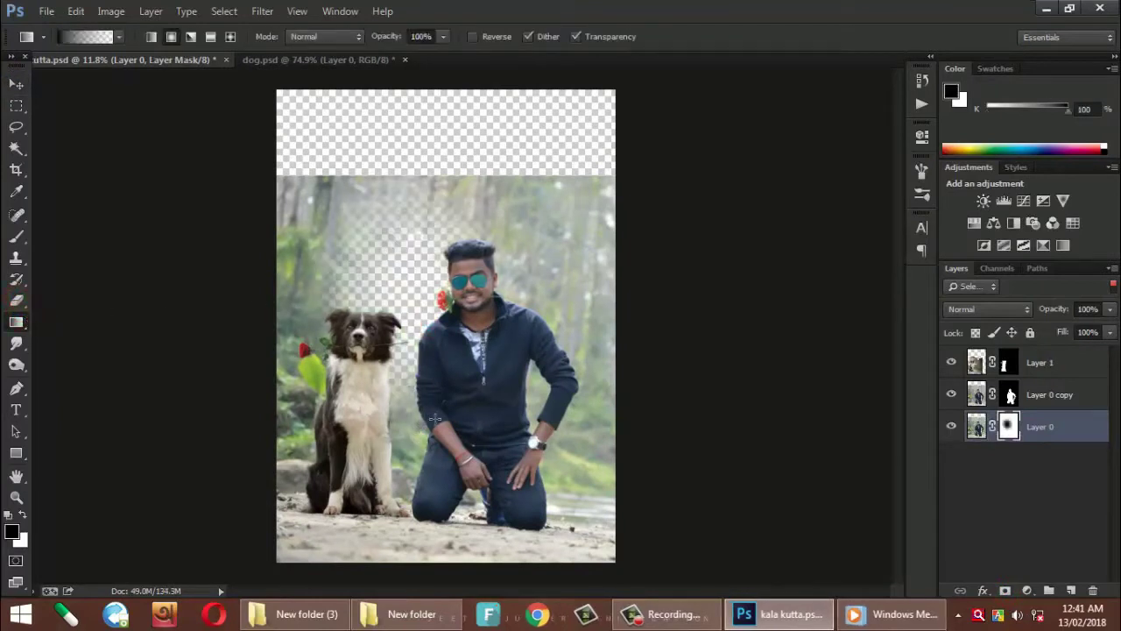
mouse_move(446, 184)
left_mouse_down()
mouse_move(452, 427)
mouse_move(441, 437)
left_mouse_up()
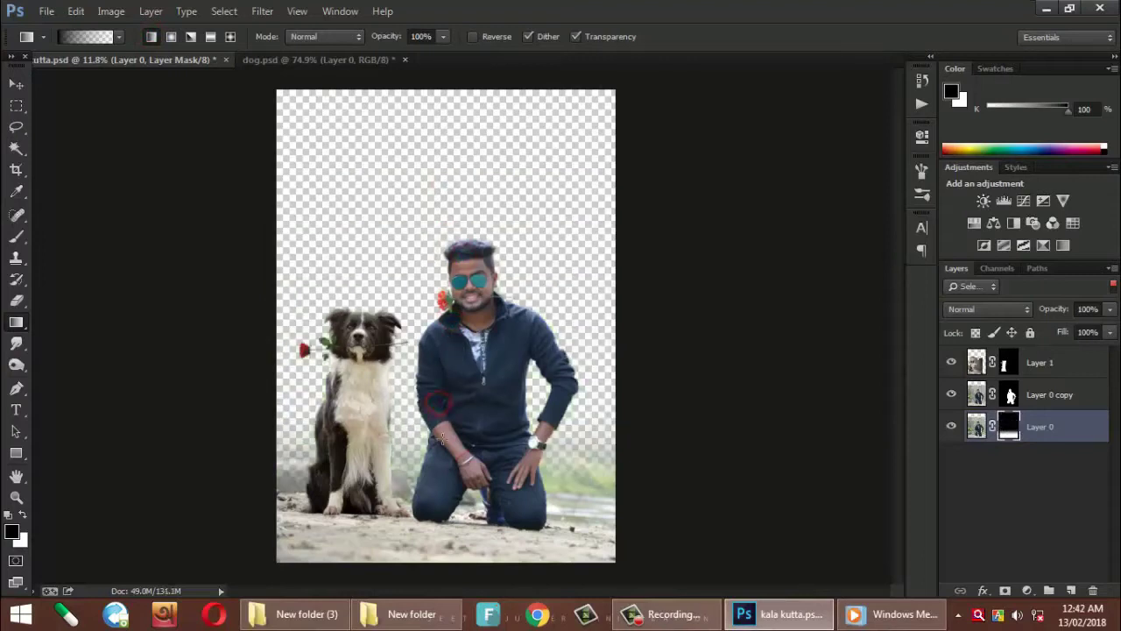
left_click_drag(571, 450, 571, 483)
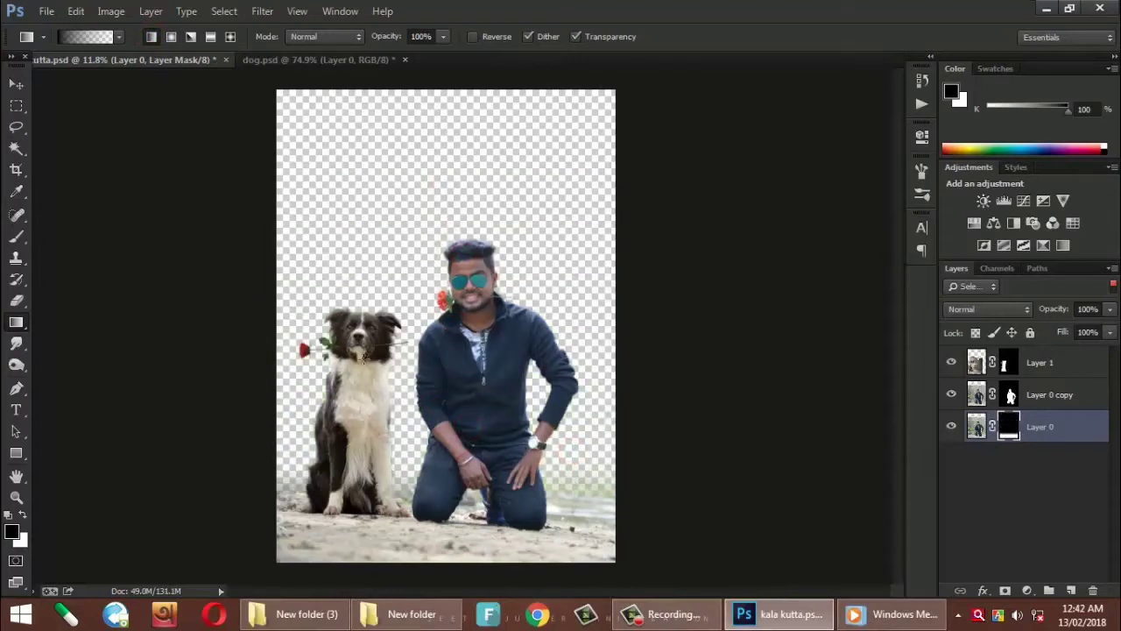
scroll(456, 366, "up", 3)
scroll(456, 366, "up", 3)
scroll(456, 366, "down", 3)
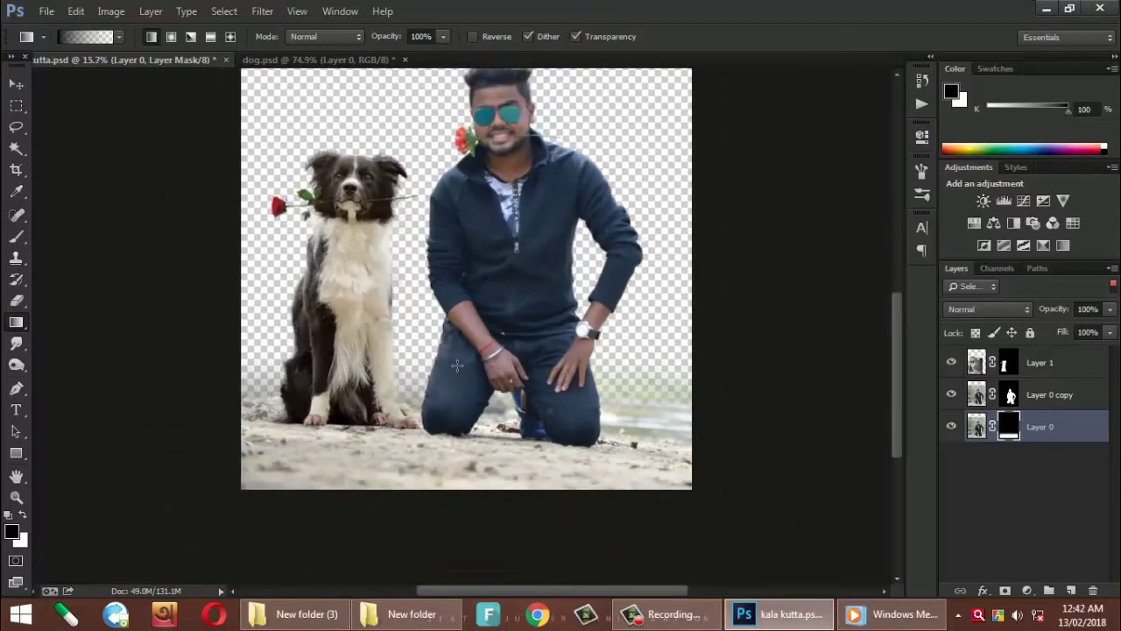
scroll(456, 366, "down", 2)
scroll(456, 366, "up", 1)
- Add a new Layer 2 under the others and fill it with black
key("v")
scroll(440, 287, "down", 2)
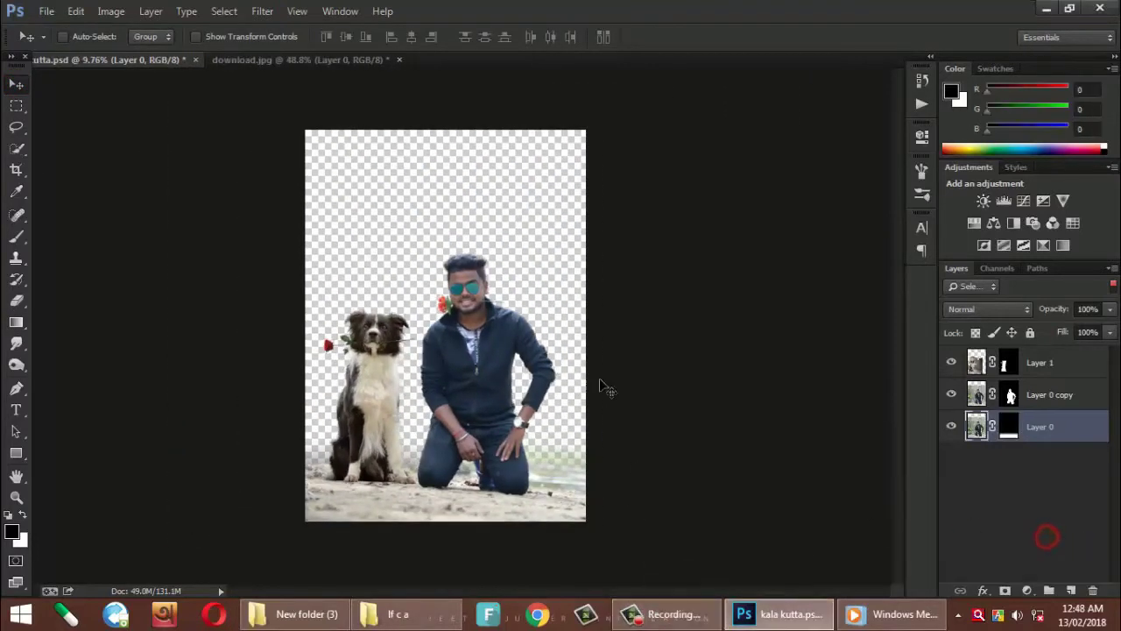
scroll(434, 333, "down", 1)
scroll(434, 333, "up", 3)
scroll(473, 307, "up", 2)
scroll(502, 279, "up", 2)
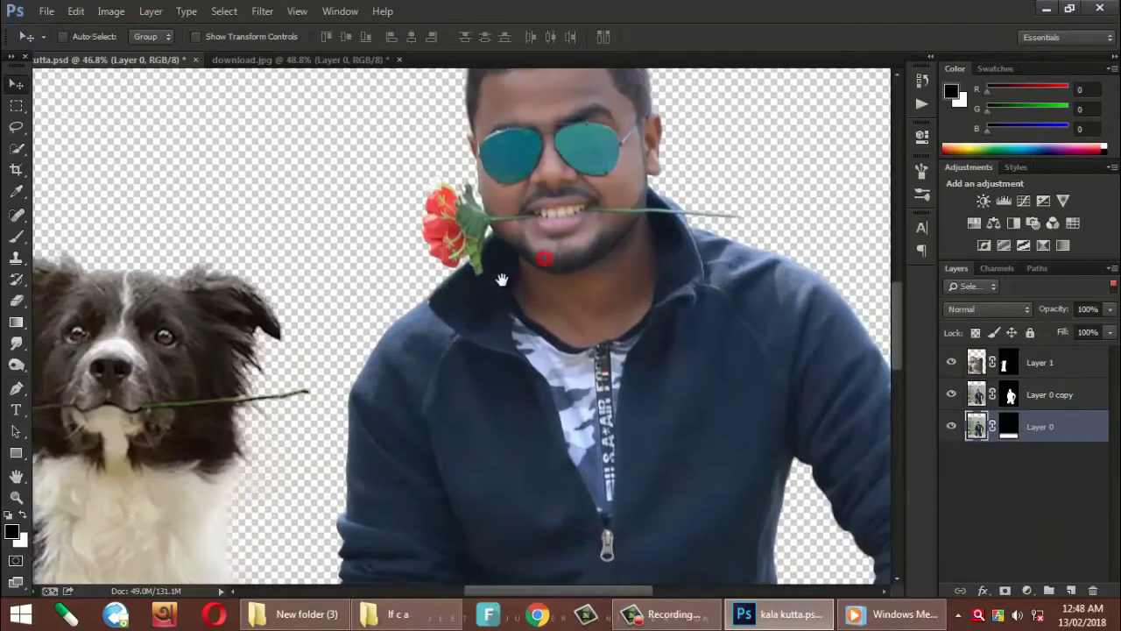
scroll(502, 279, "down", 3)
scroll(602, 384, "down", 1)
left_click(1071, 591, "ctrl")
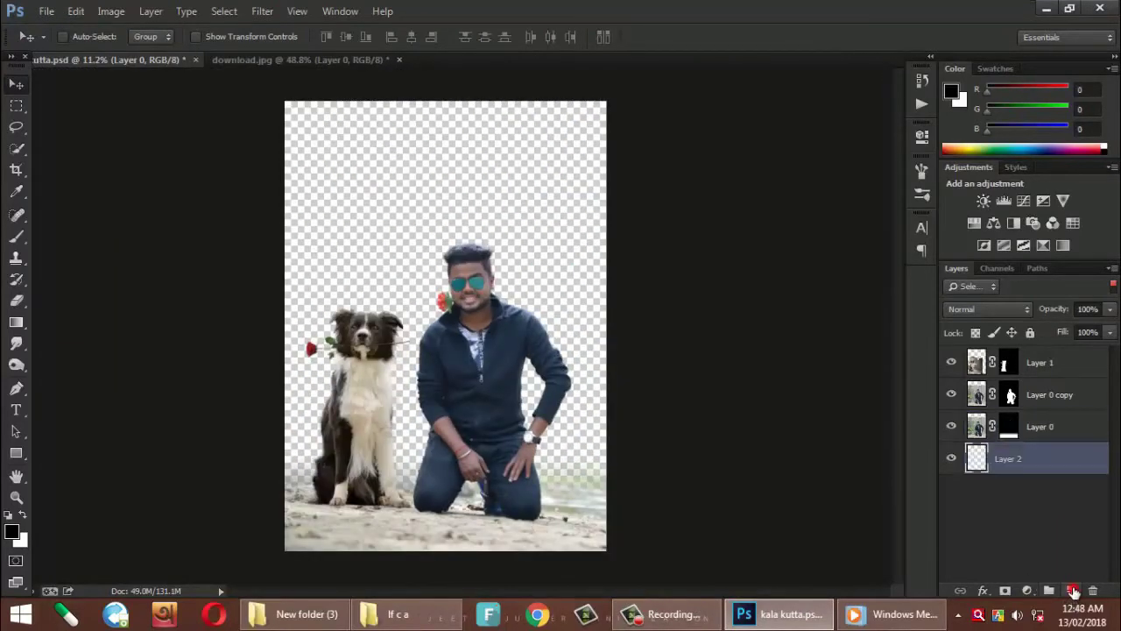
key("alt+BackSpace")
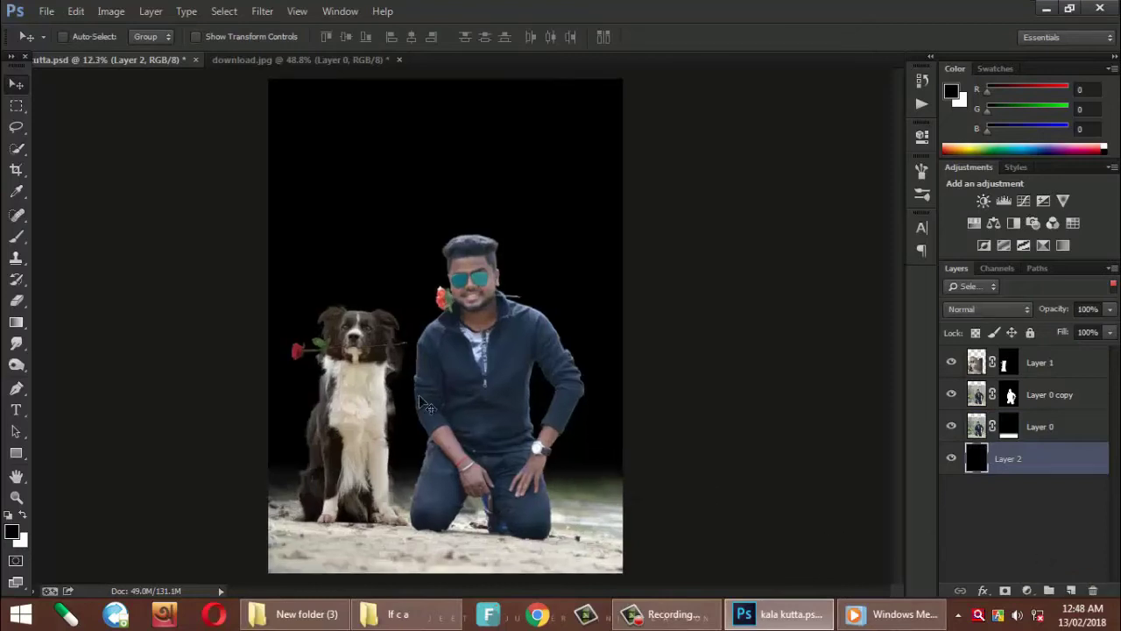
scroll(430, 295, "up", 5)
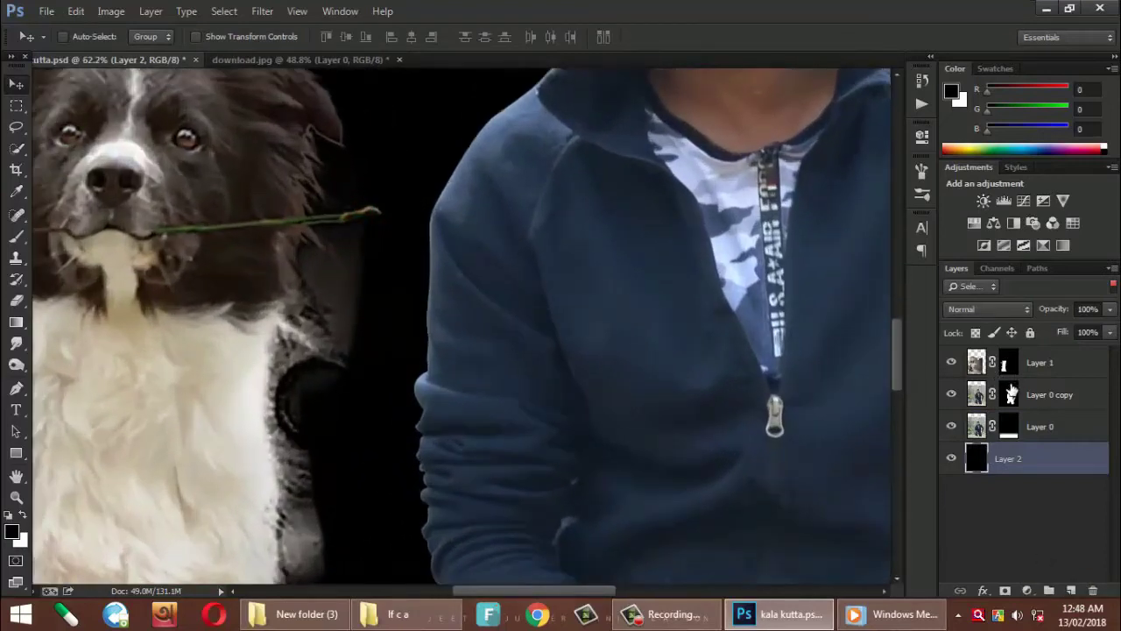
- Target Layer 1's mask and set up a 125 px brush for painting
left_click(1011, 362)
left_click(16, 237)
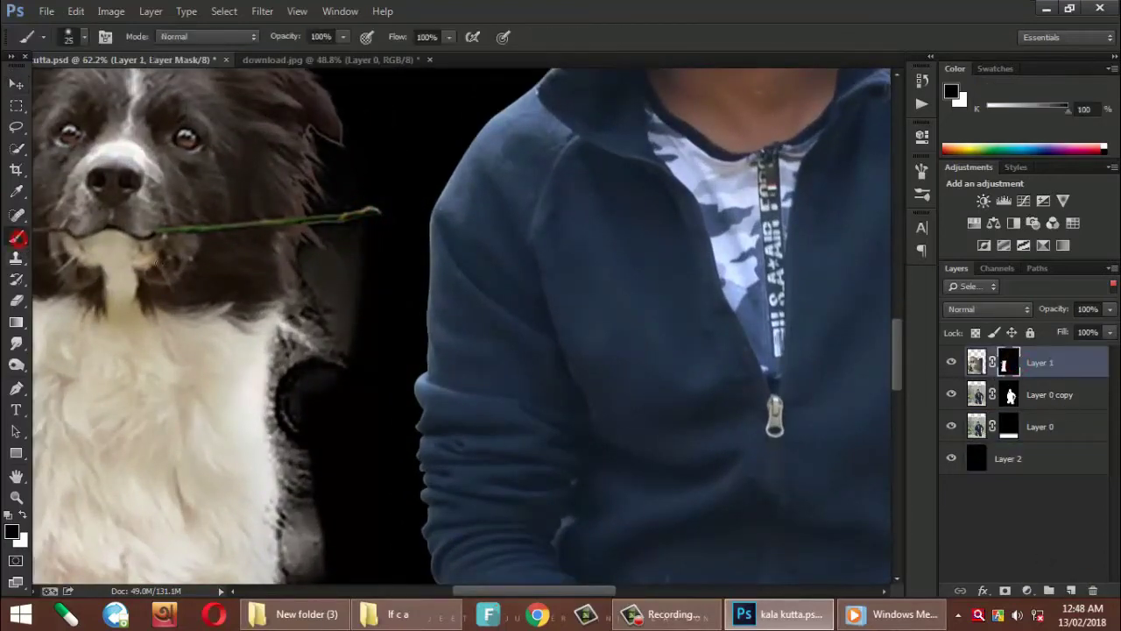
right_click(371, 285)
left_click(445, 393)
mouse_move(353, 242)
left_mouse_down()
mouse_move(312, 408)
mouse_move(325, 517)
mouse_move(325, 180)
mouse_move(321, 318)
mouse_move(385, 52)
left_mouse_up()
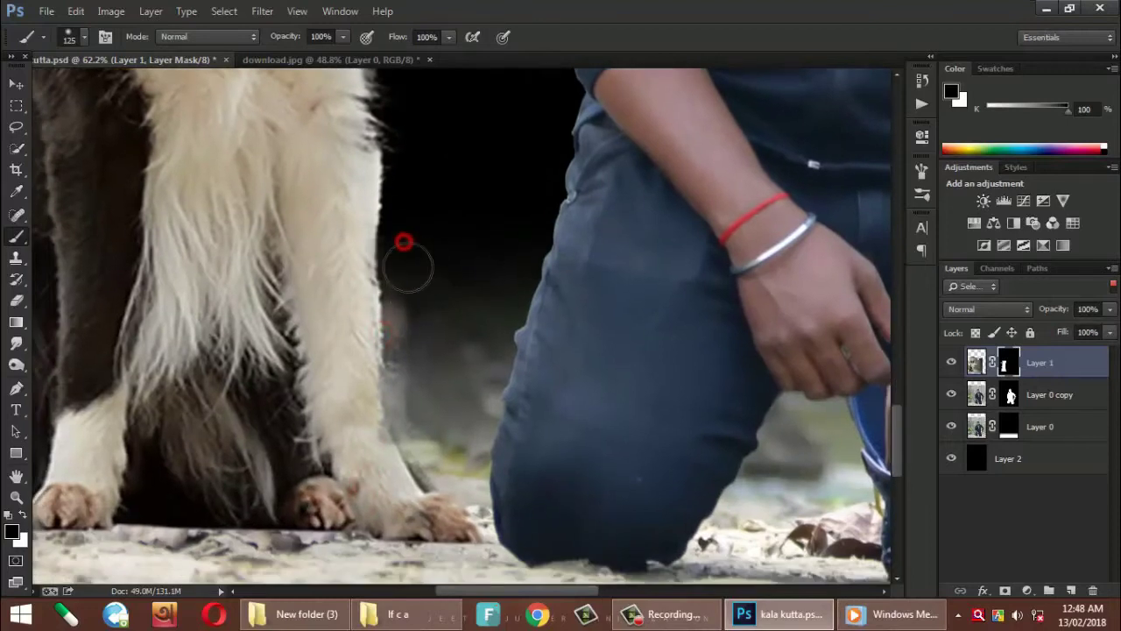
- Paint out the grey fringe along the dog's leg and the leaf edge with a smaller brush
left_click_drag(407, 264, 398, 287)
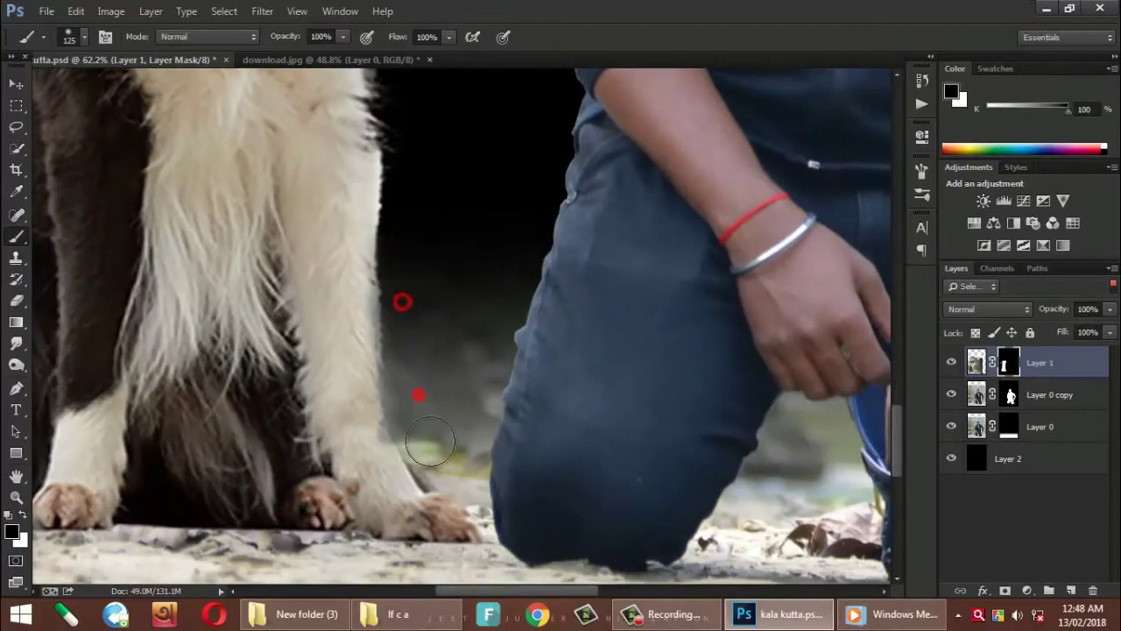
left_click_drag(430, 443, 450, 490)
mouse_move(451, 376)
left_mouse_down()
mouse_move(428, 370)
mouse_move(468, 376)
mouse_move(429, 411)
left_mouse_up()
left_click_drag(552, 112, 470, 187)
key("bracketleft")
scroll(298, 394, "up", 5)
key("bracketleft")
key("bracketleft")
key("bracketleft")
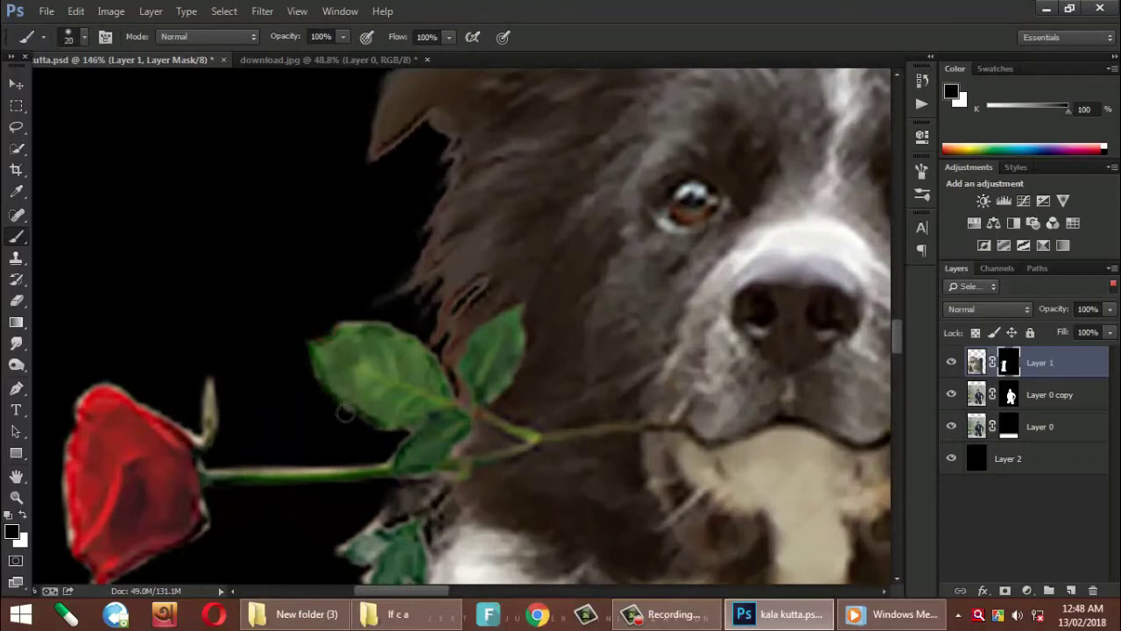
left_click_drag(364, 317, 248, 373)
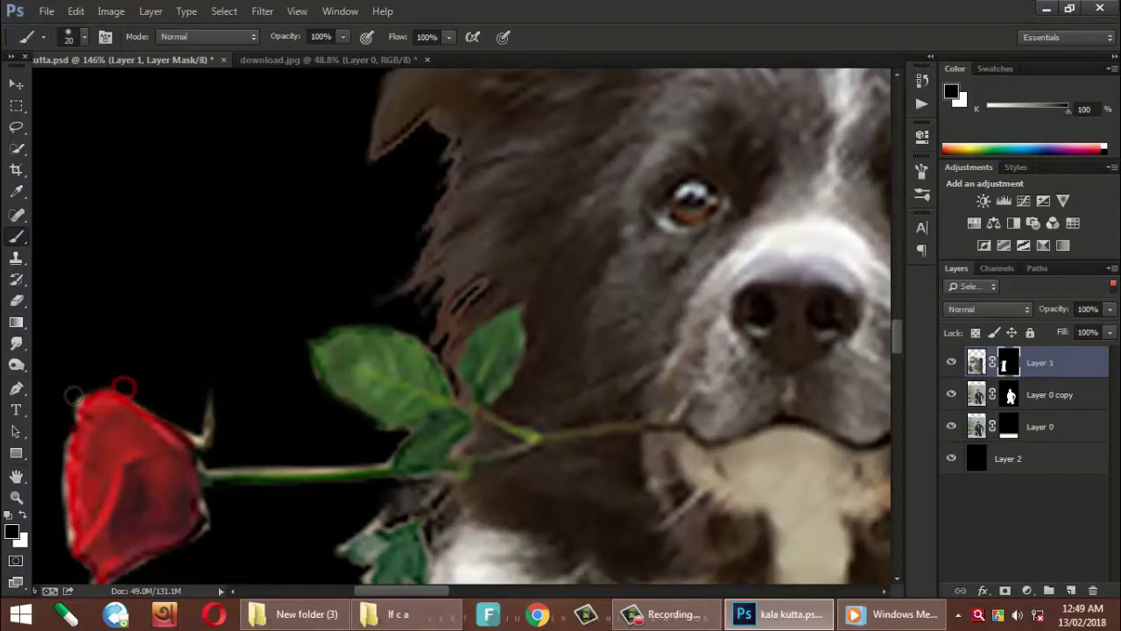
- Inspect the rose, the man's hands and face for leftover fringe, then select the black layer
left_click_drag(57, 490, 219, 270)
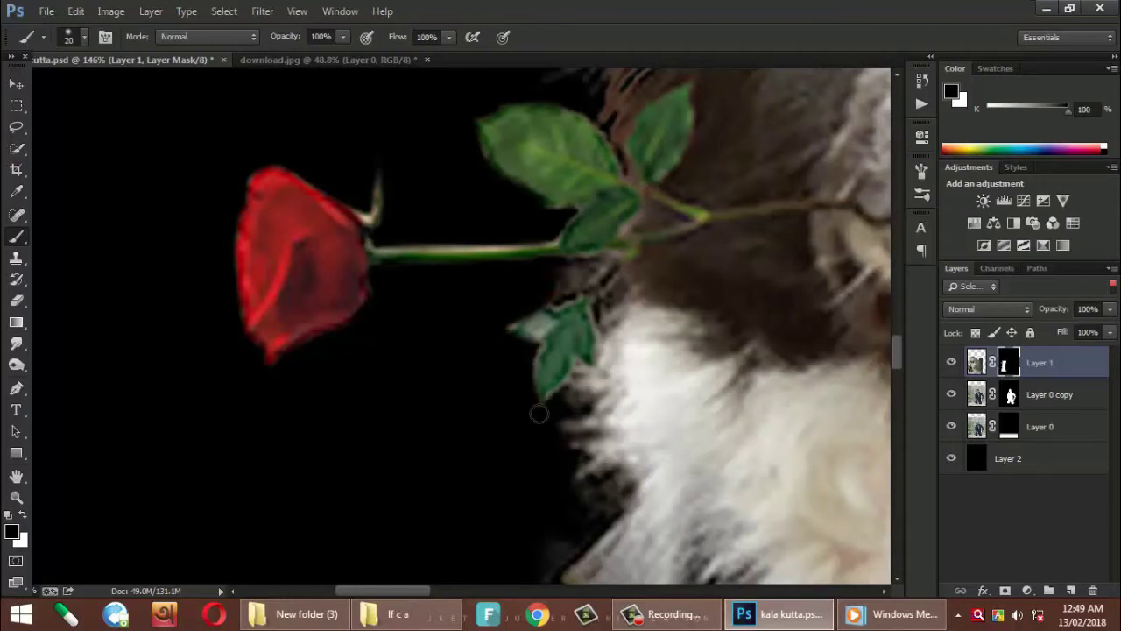
scroll(545, 456, "down", 3)
scroll(537, 530, "down", 3)
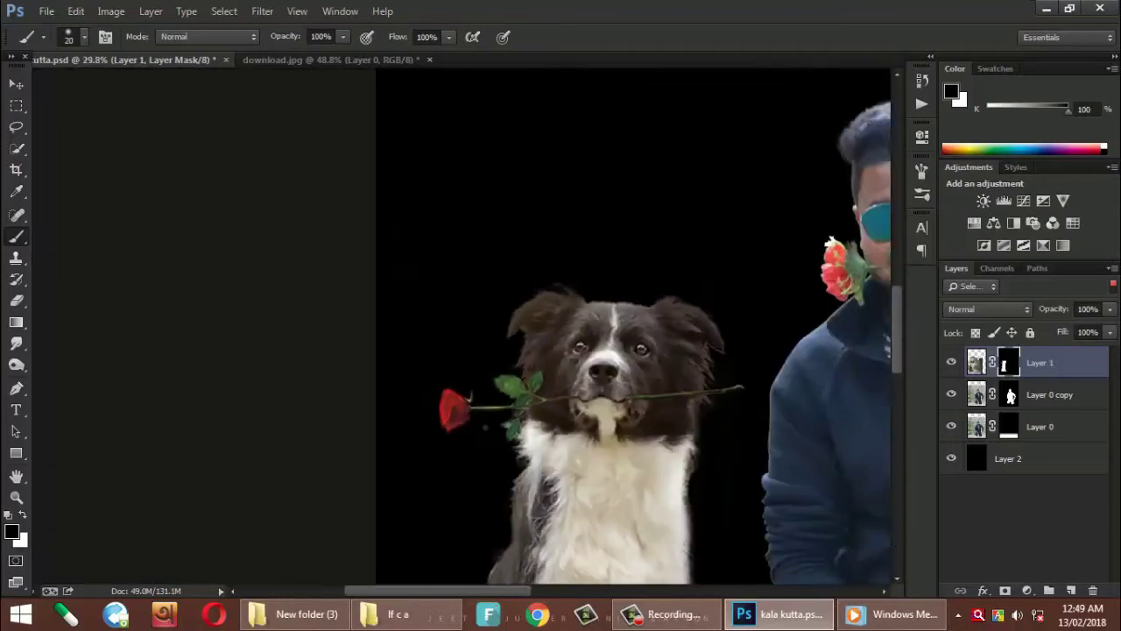
scroll(538, 531, "down", 2)
scroll(508, 368, "down", 3)
scroll(390, 378, "up", 4)
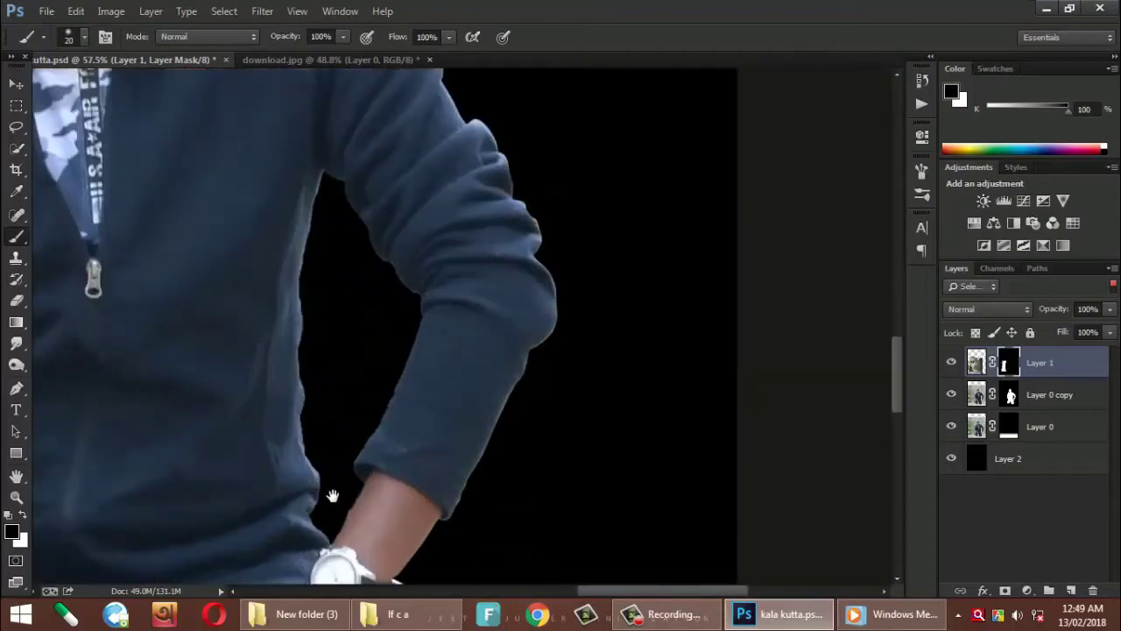
scroll(328, 493, "up", 2)
left_click_drag(665, 238, 422, 456)
left_click_drag(400, 325, 411, 490)
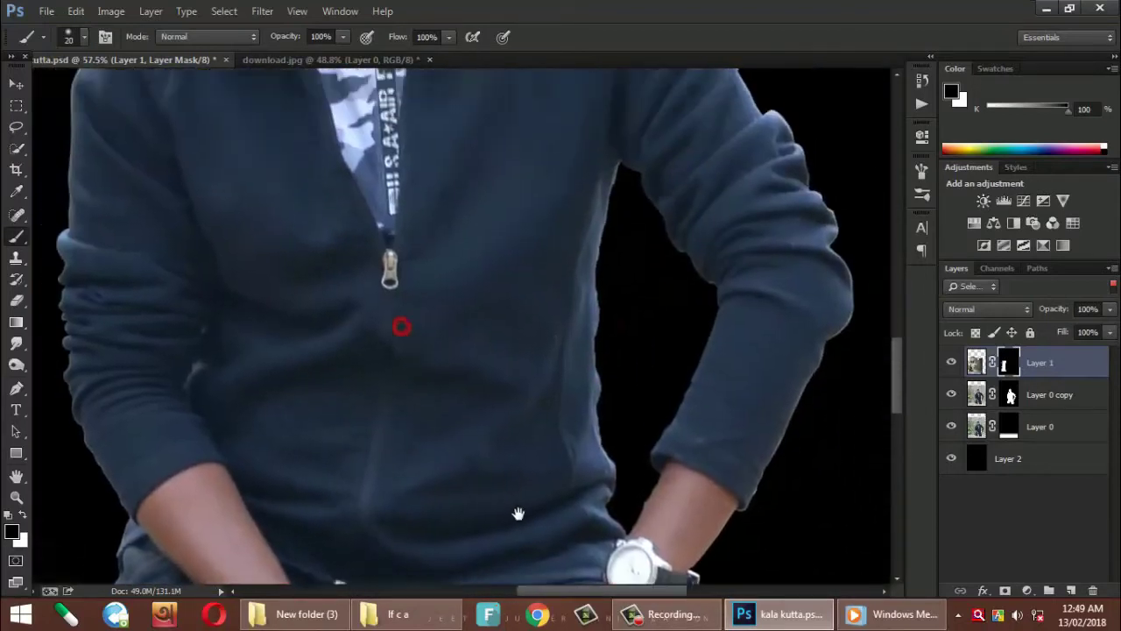
left_click_drag(508, 368, 500, 561)
left_click_drag(517, 313, 494, 455)
scroll(495, 455, "down", 3)
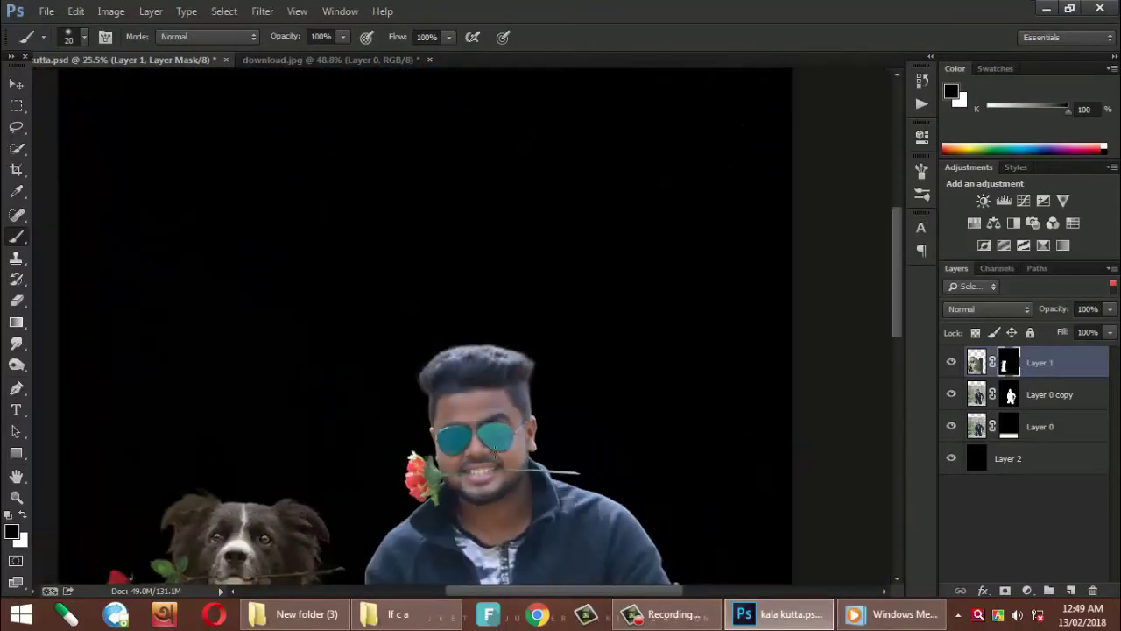
scroll(495, 451, "down", 2)
left_click(1048, 434)
- Delete the black Layer 2 and fit the image in the window
left_click(1022, 465)
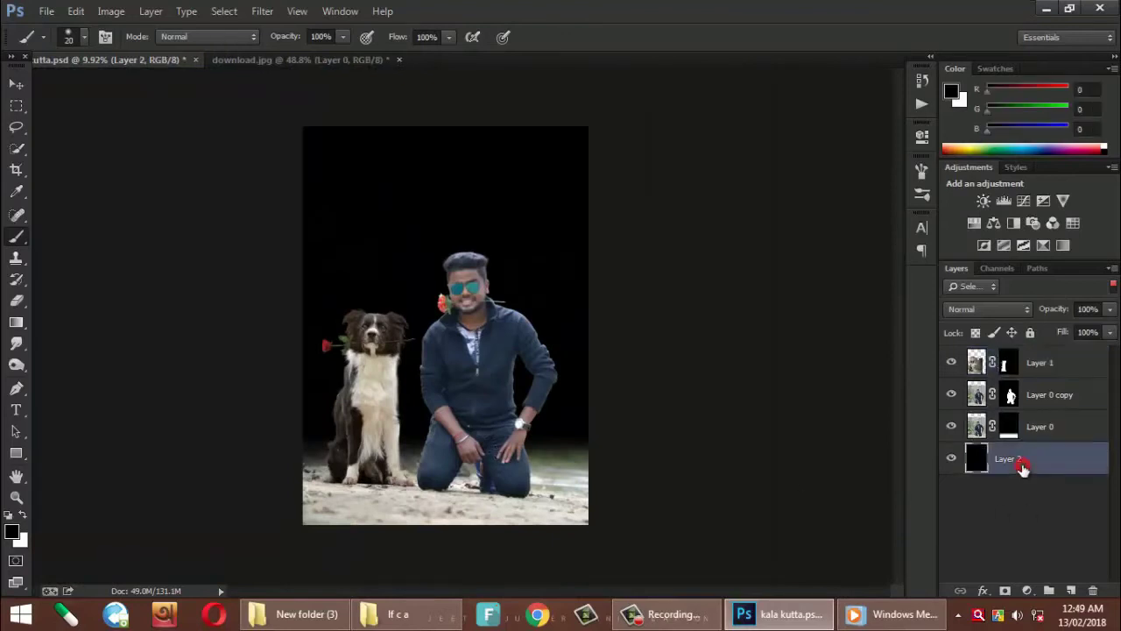
key("Delete")
key("ctrl+0")
key("v")
scroll(469, 285, "down", 2)
scroll(469, 284, "up", 1)
scroll(470, 243, "up", 3)
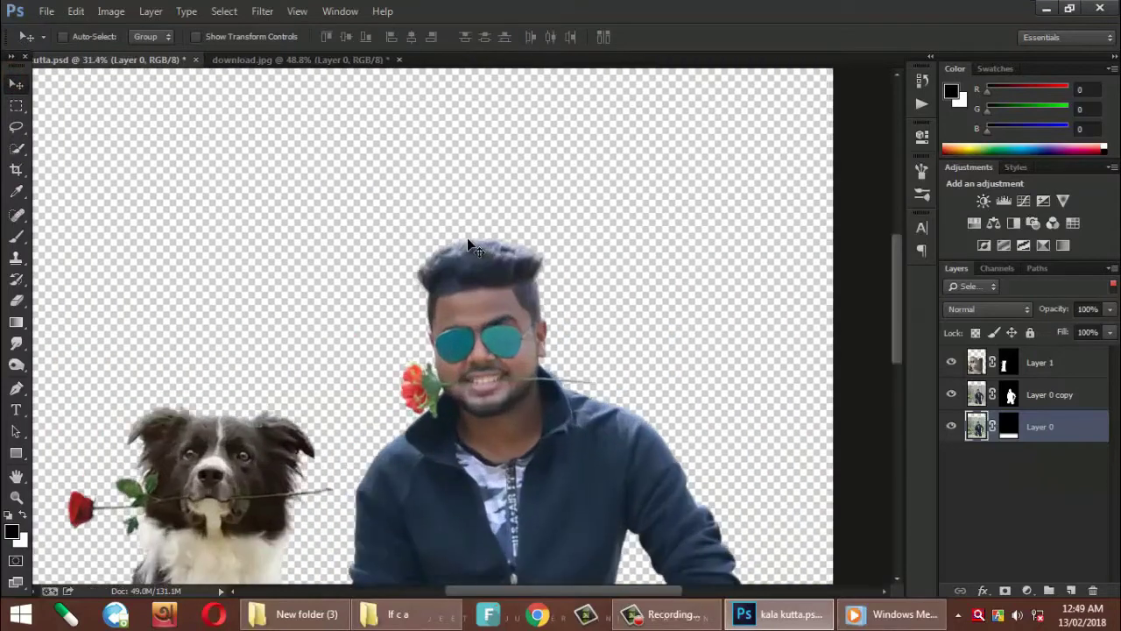
scroll(491, 307, "up", 3)
- Delete Layer 0 copy's mask, duplicate it as Layer 0 copy 2, and hide the original
left_click(1009, 395)
right_click(1009, 395)
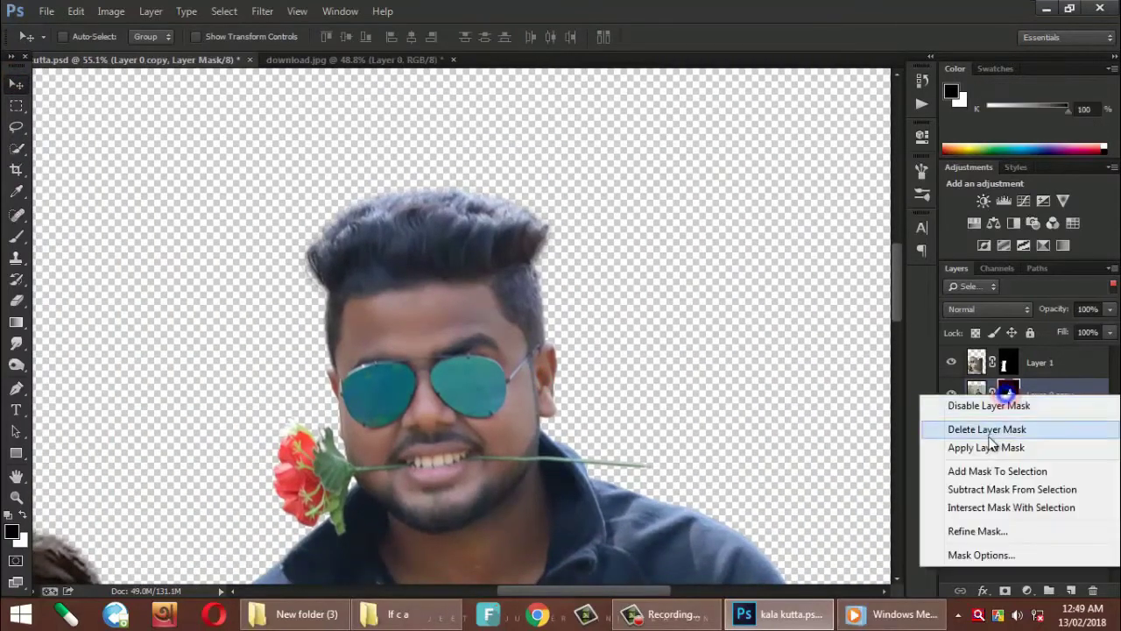
left_click(964, 428)
scroll(571, 324, "up", 2)
key("ctrl+j")
left_click(951, 427)
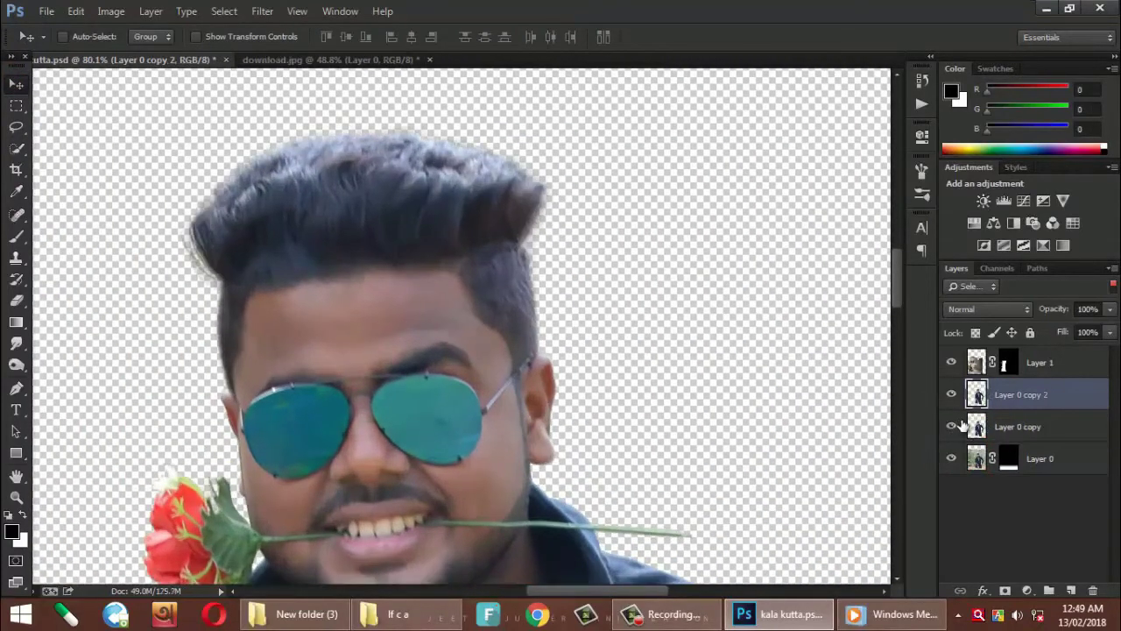
- Switch to the Smudge tool with a bristle brush preset
left_click(19, 343)
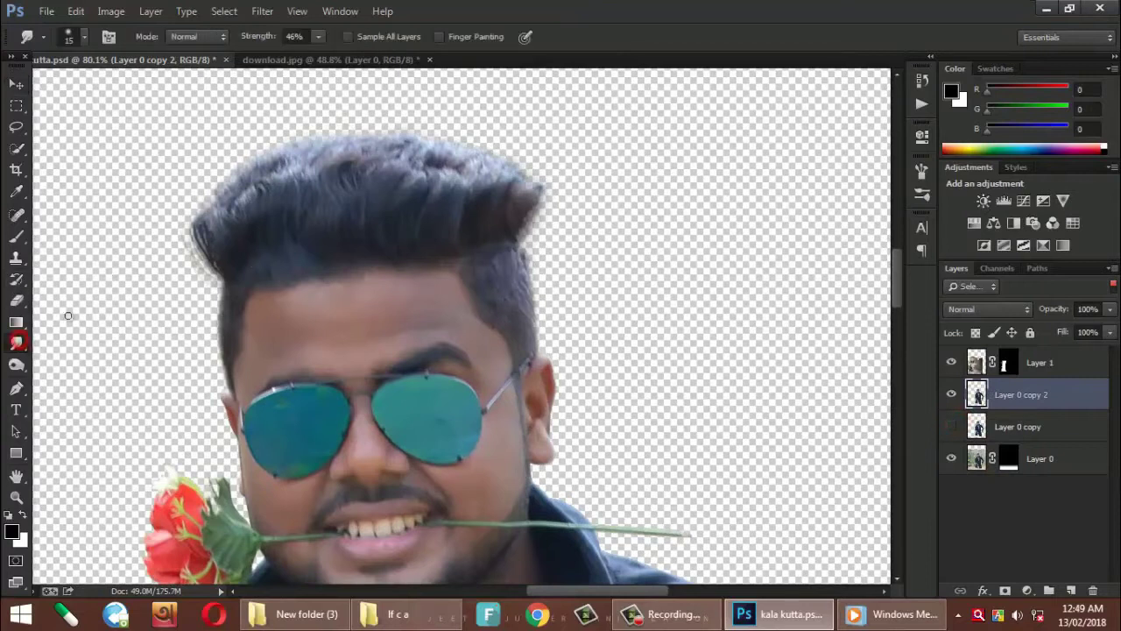
left_click_drag(267, 264, 306, 369)
right_click(386, 298)
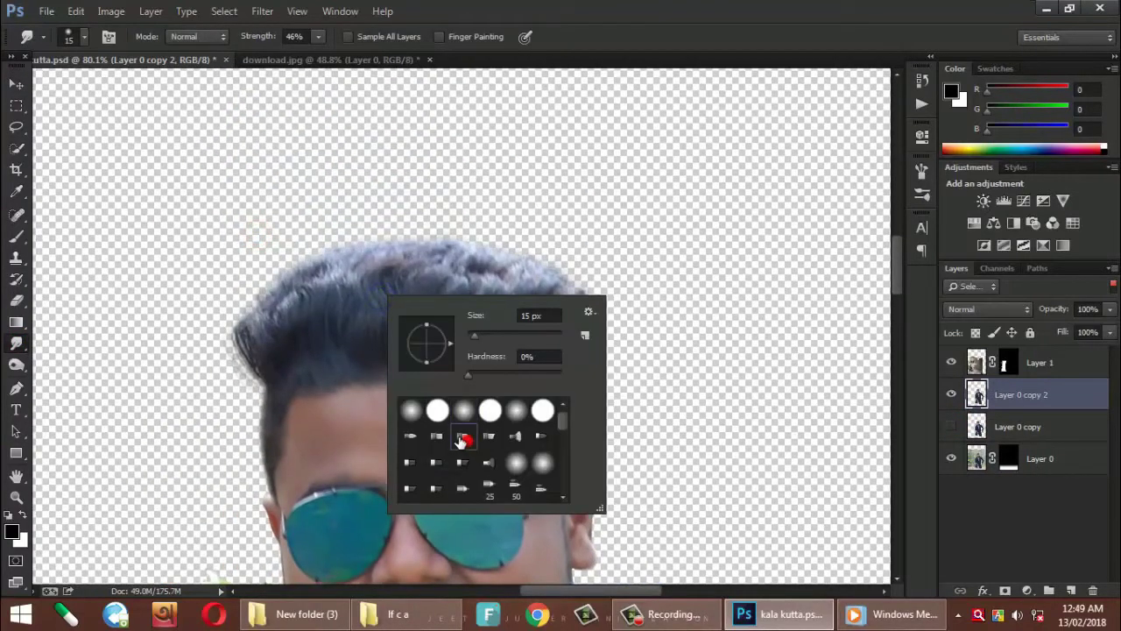
double_click(462, 439)
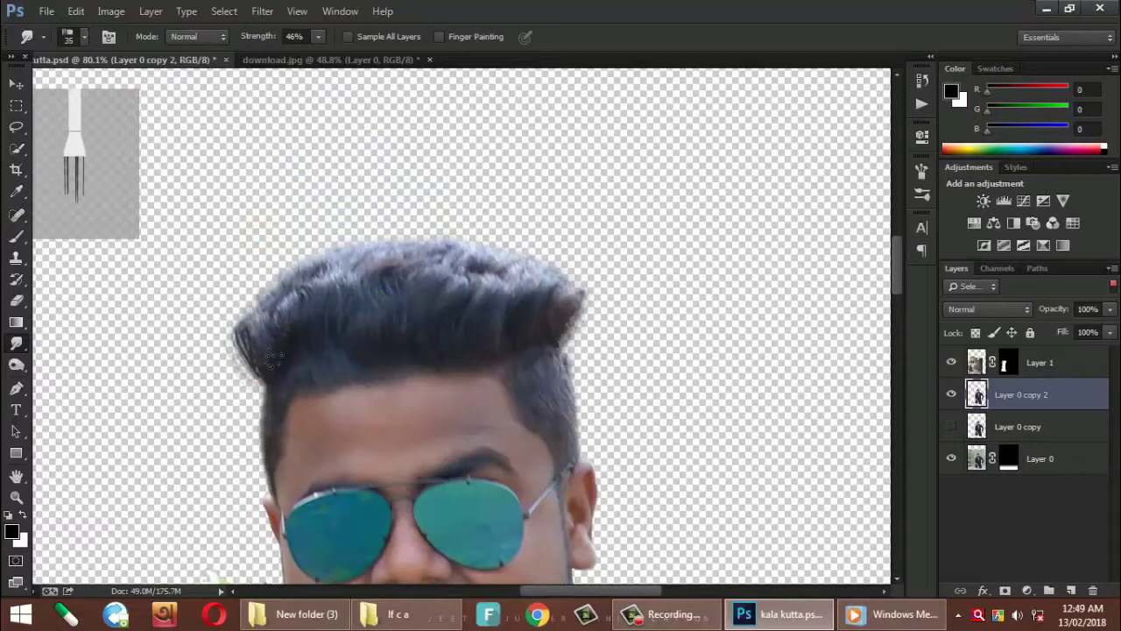
- Smudge the hair's left, right and top edges outward into strands
left_click_drag(271, 368, 250, 302)
left_click_drag(287, 335, 280, 396)
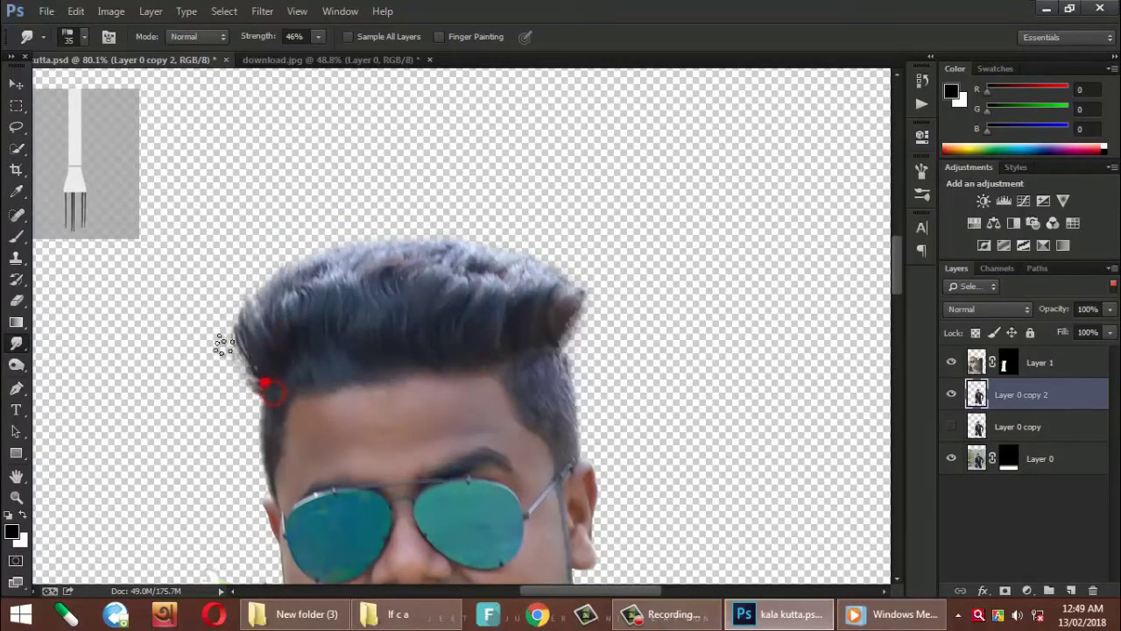
left_click_drag(291, 346, 275, 314)
mouse_move(532, 348)
left_mouse_down()
mouse_move(565, 331)
mouse_move(550, 306)
mouse_move(557, 264)
mouse_move(533, 294)
mouse_move(473, 240)
left_mouse_up()
left_click_drag(561, 285, 535, 232)
mouse_move(561, 361)
left_mouse_down()
mouse_move(579, 341)
mouse_move(579, 417)
left_mouse_up()
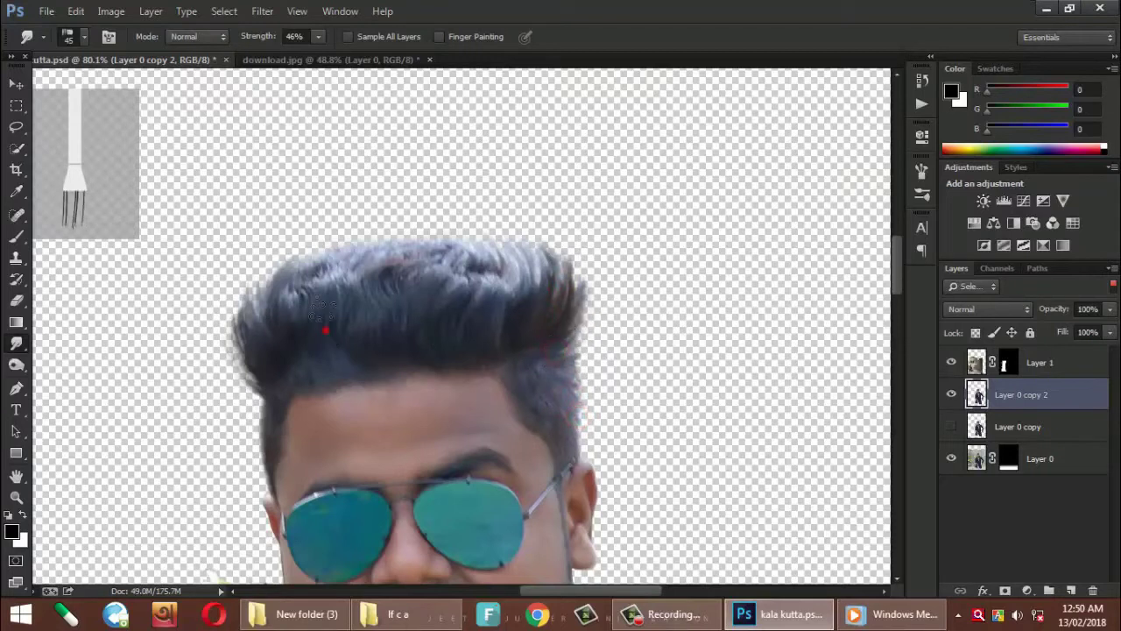
left_click_drag(315, 304, 332, 245)
mouse_move(288, 308)
left_mouse_down()
mouse_move(276, 341)
mouse_move(264, 271)
left_mouse_up()
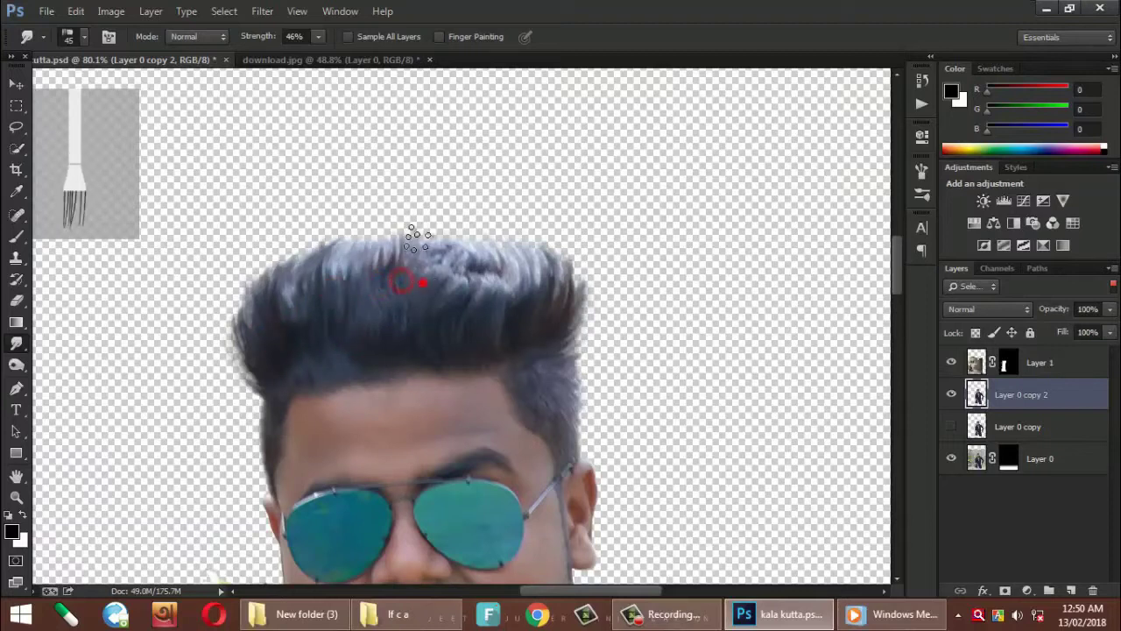
left_click_drag(451, 286, 516, 286)
- Fit the image on screen and compare the smudged hair with the original
key("ctrl+0")
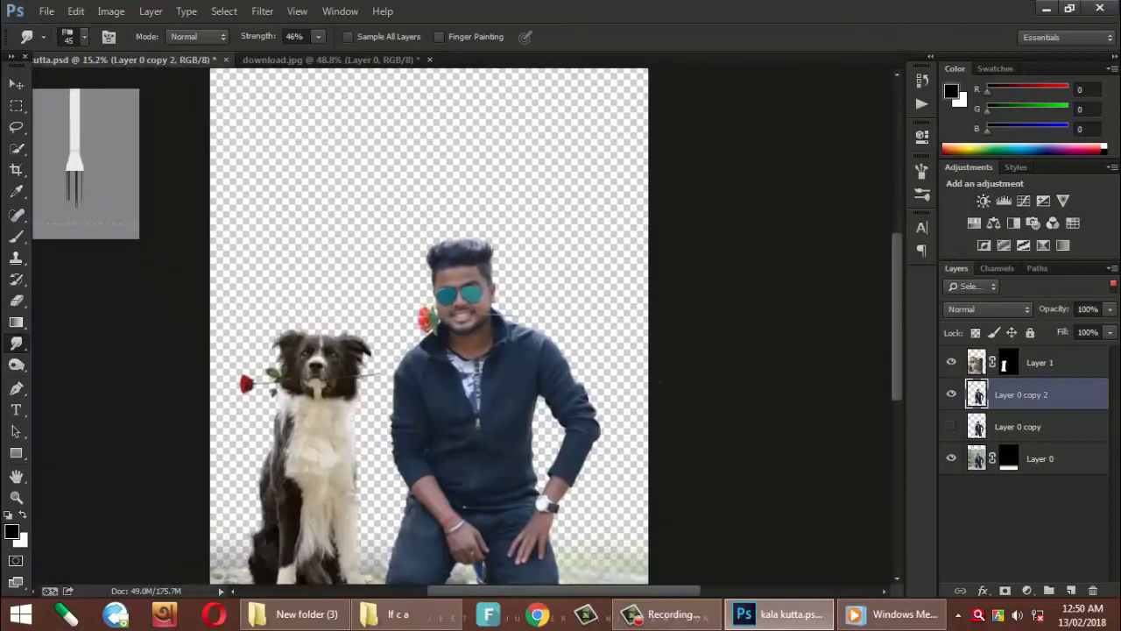
left_click(952, 429)
left_click(951, 394)
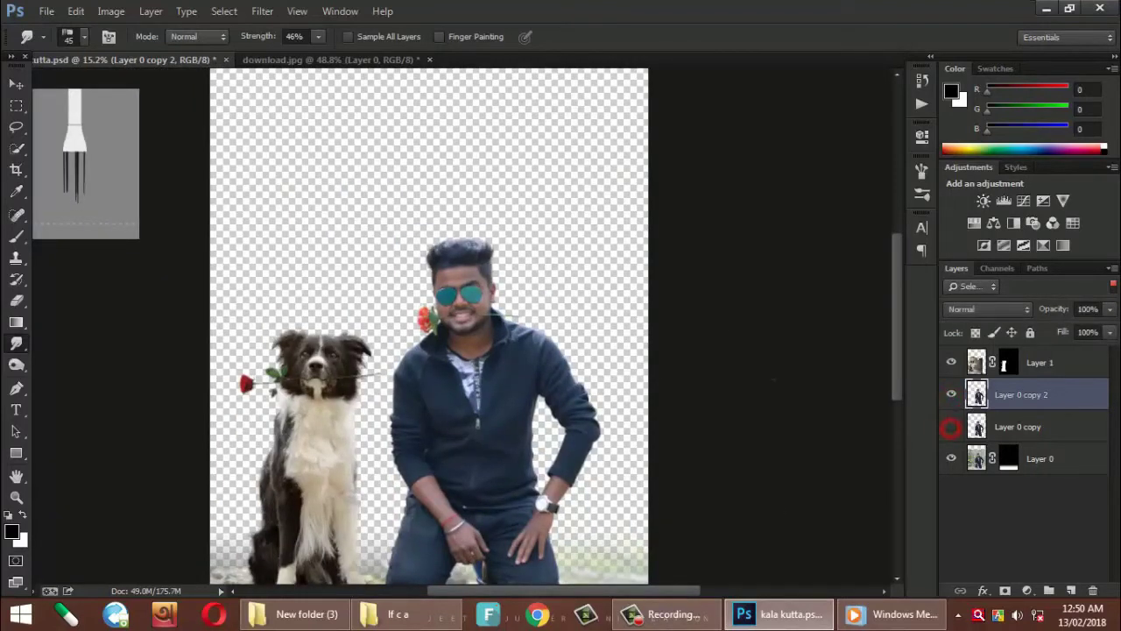
scroll(464, 246, "down", 1)
scroll(464, 246, "up", 3)
scroll(465, 246, "up", 3)
scroll(464, 246, "up", 2)
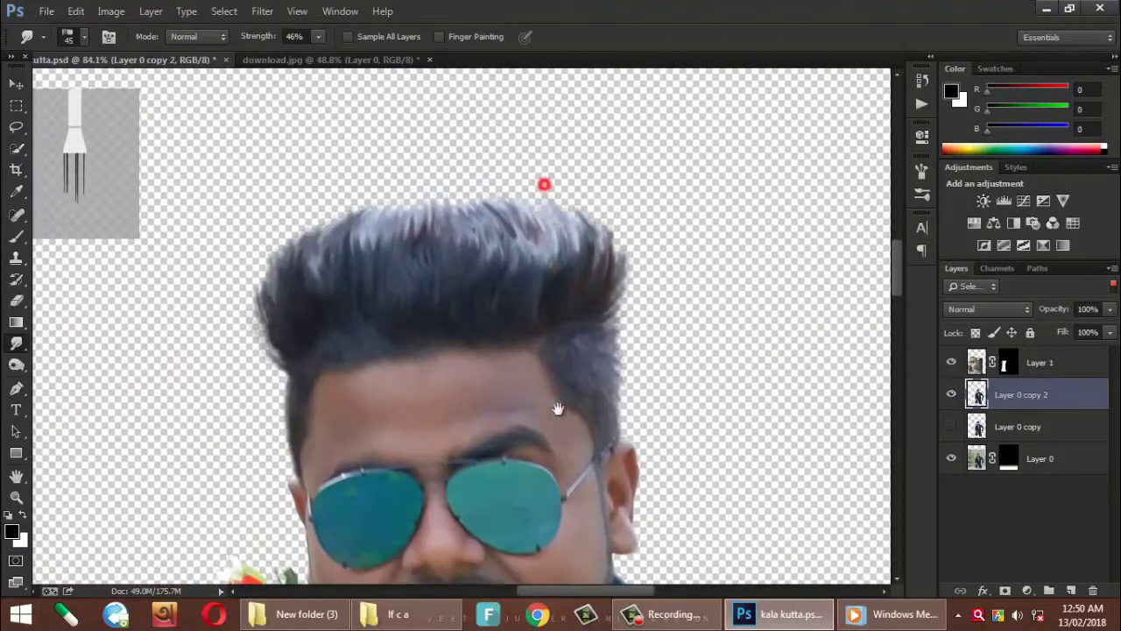
- Sweep hair strands upward along the whole top of the head, left to far right
left_click_drag(558, 408, 562, 426)
left_click_drag(400, 333, 390, 206)
left_click_drag(377, 302, 384, 219)
left_click_drag(429, 307, 418, 197)
mouse_move(469, 306)
left_mouse_down()
mouse_move(466, 206)
mouse_move(480, 210)
left_mouse_up()
mouse_move(512, 302)
left_mouse_down()
mouse_move(508, 207)
mouse_move(524, 197)
left_mouse_up()
left_click_drag(560, 287, 560, 215)
left_click_drag(587, 272, 574, 203)
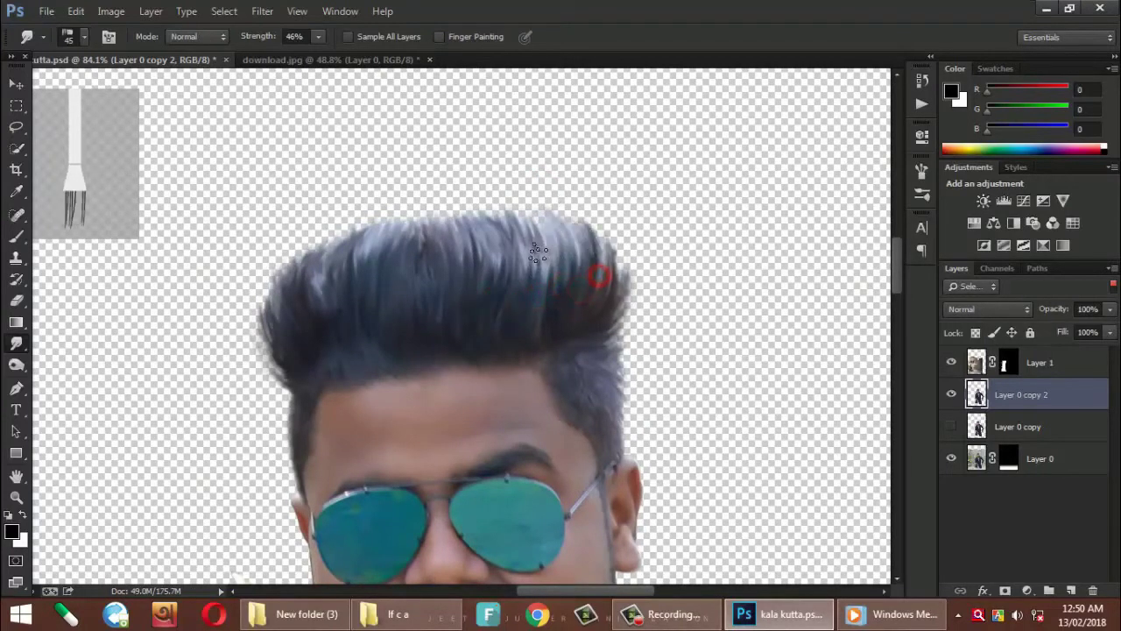
scroll(538, 252, "down", 3)
scroll(538, 252, "down", 2)
scroll(539, 252, "down", 1)
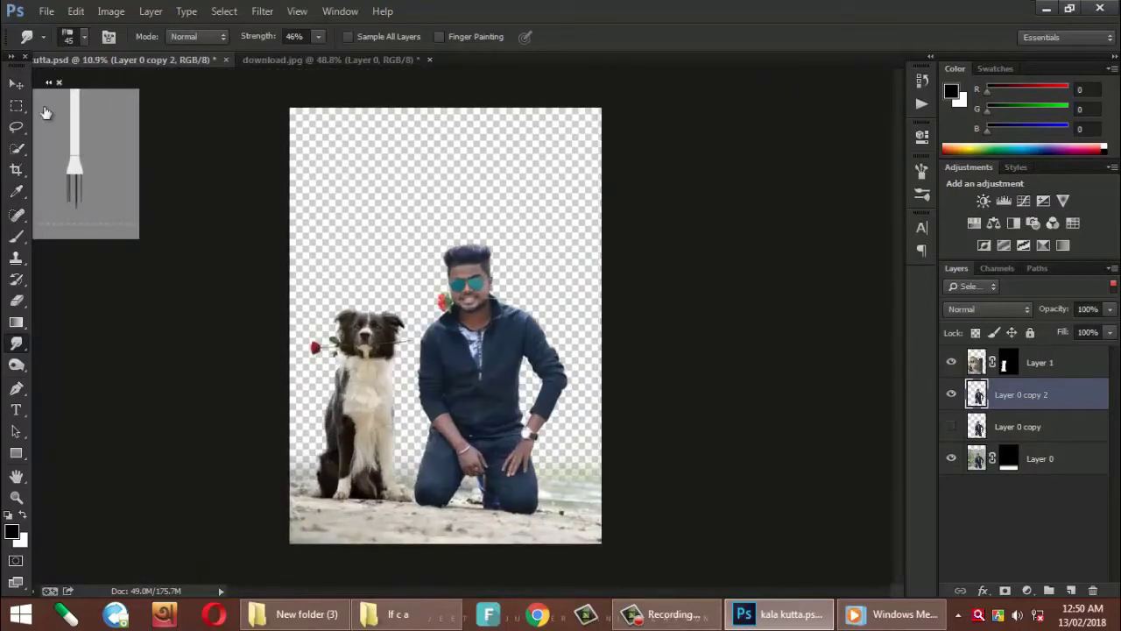
key("v")
scroll(473, 332, "up", 2)
scroll(473, 333, "up", 1)
- Open the Camera Raw filter, then close it without applying changes
scroll(488, 352, "down", 3)
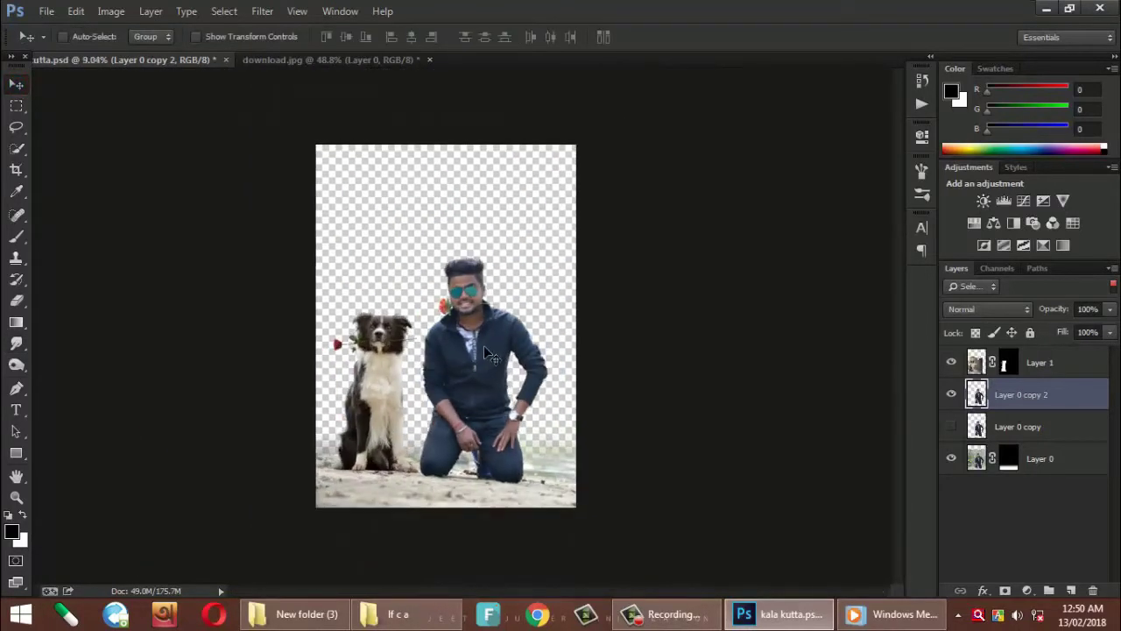
scroll(488, 352, "up", 1)
left_click(262, 12)
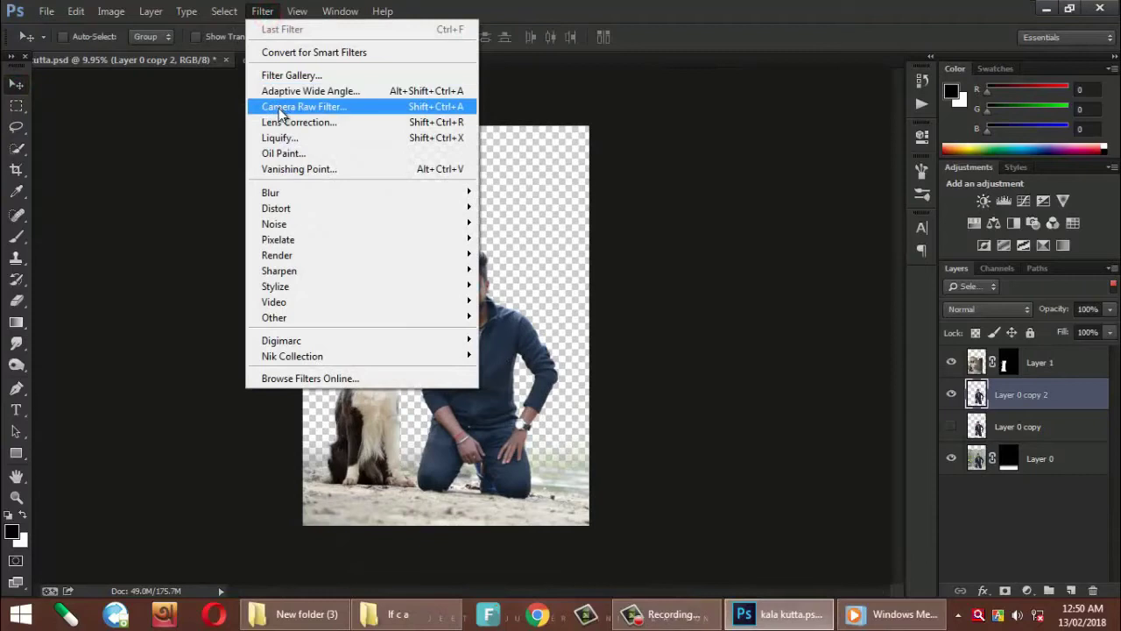
left_click(279, 110)
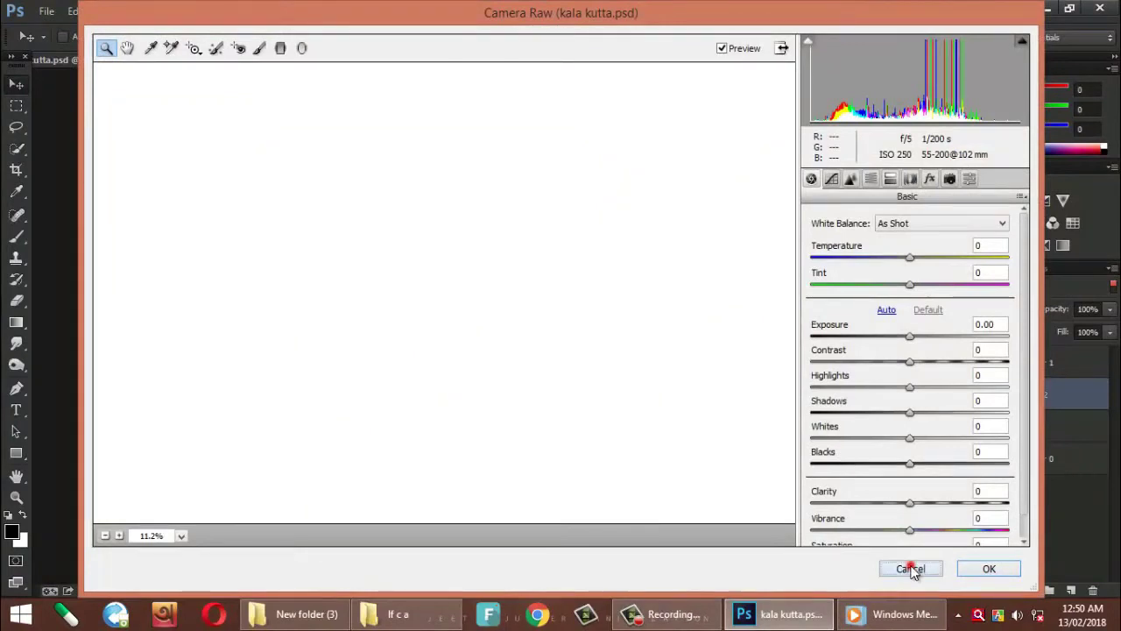
left_click(911, 568)
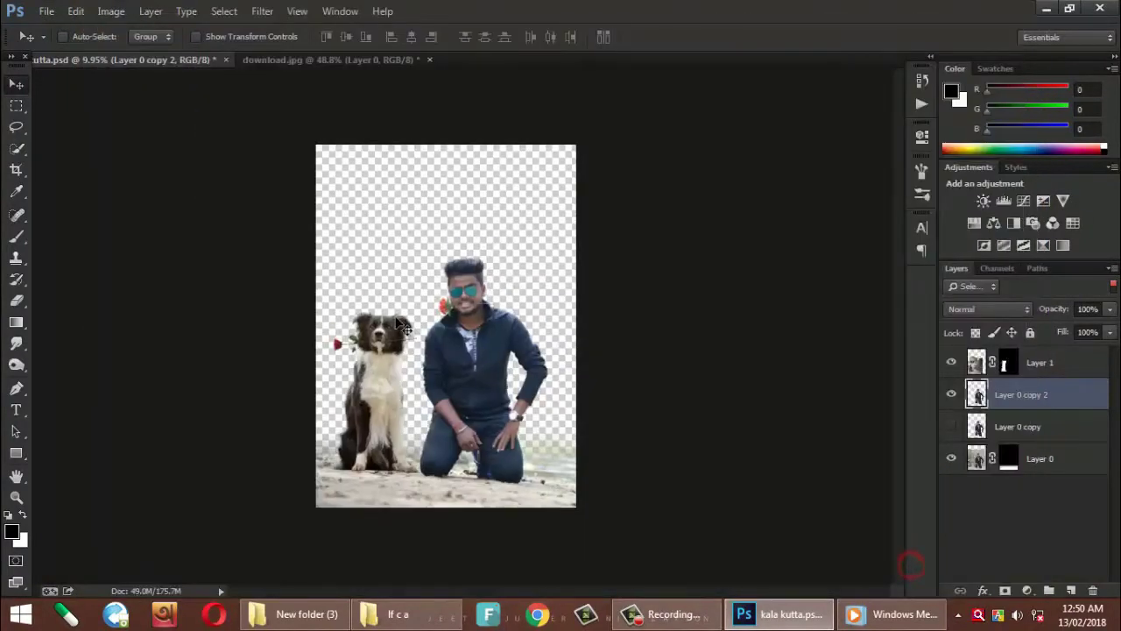
left_click(665, 613)
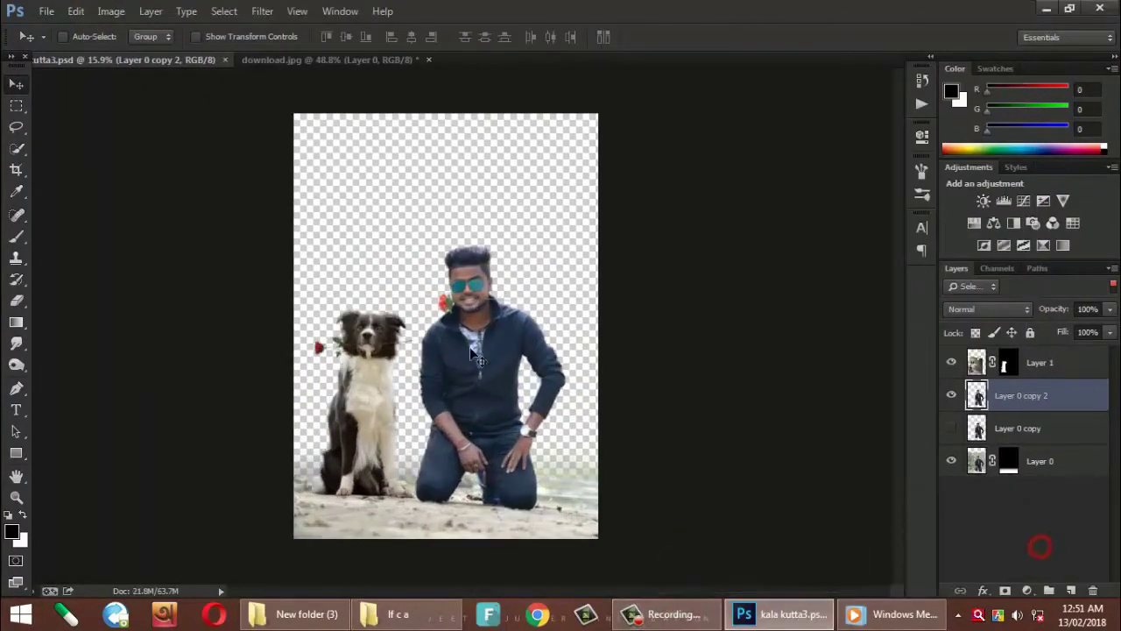
- In Camera Raw on the man's layer, set Blacks -21 and Vibrance +59
left_click(262, 11)
left_click(280, 106)
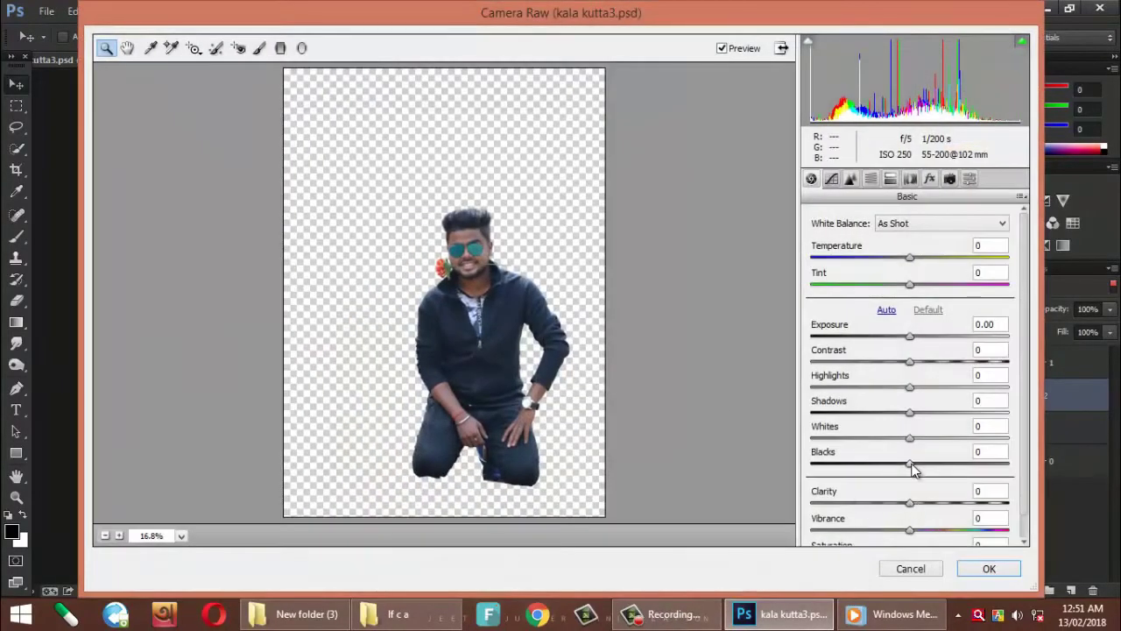
left_click_drag(911, 465, 890, 464)
left_click_drag(946, 524, 968, 529)
left_click(529, 213)
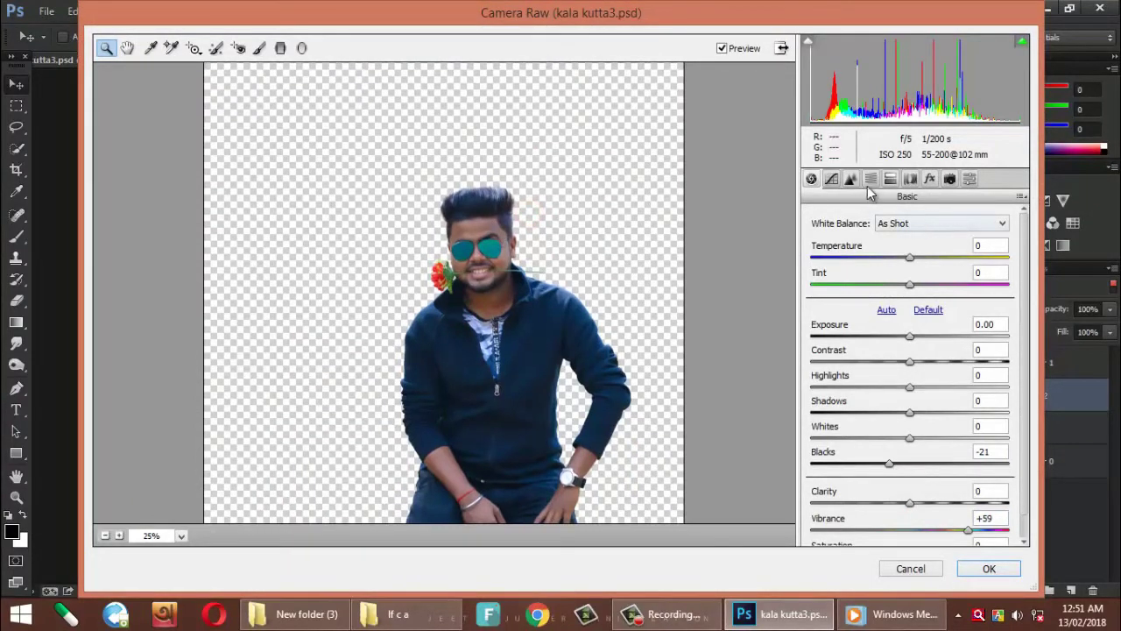
- Set HSL luminance to Oranges +53 and Blues +13
left_click(870, 178)
left_click(917, 241)
left_click_drag(962, 322, 962, 324)
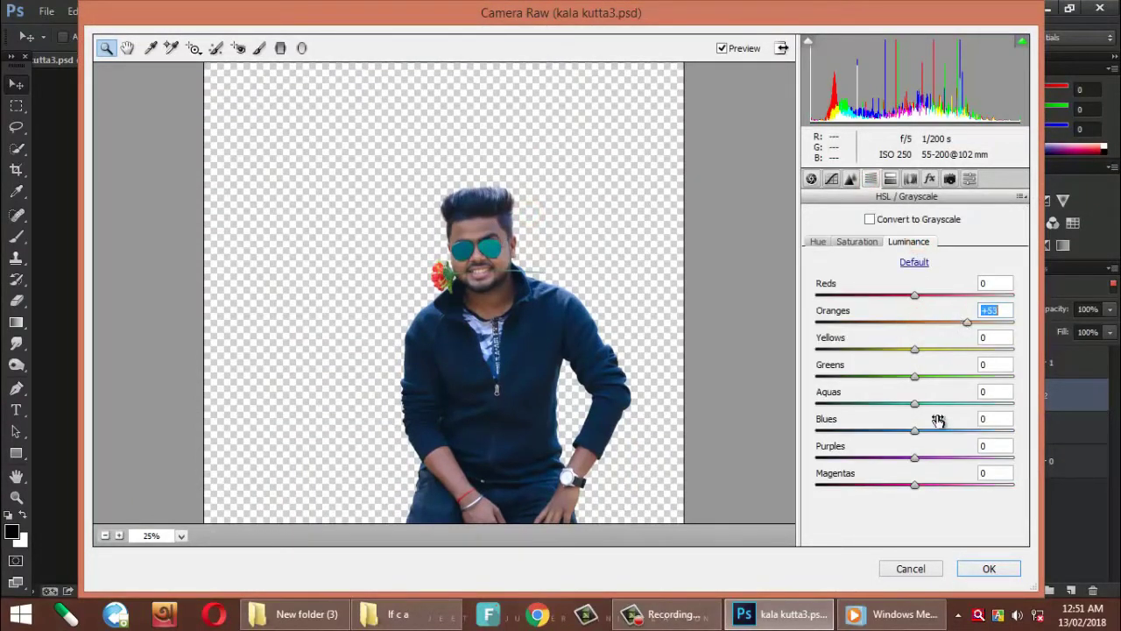
left_click_drag(951, 427, 877, 435)
- Set HSL saturation to Blues -42, Aquas +43, Yellows +10, then apply the filter
left_click(863, 238)
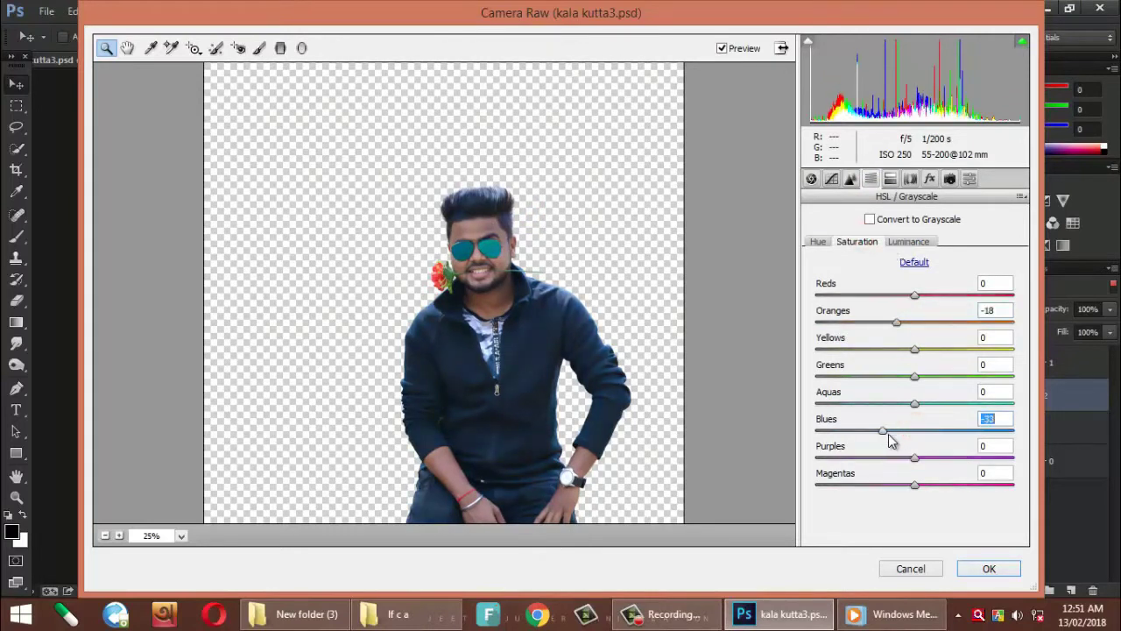
left_click(915, 402)
left_click_drag(915, 402, 957, 403)
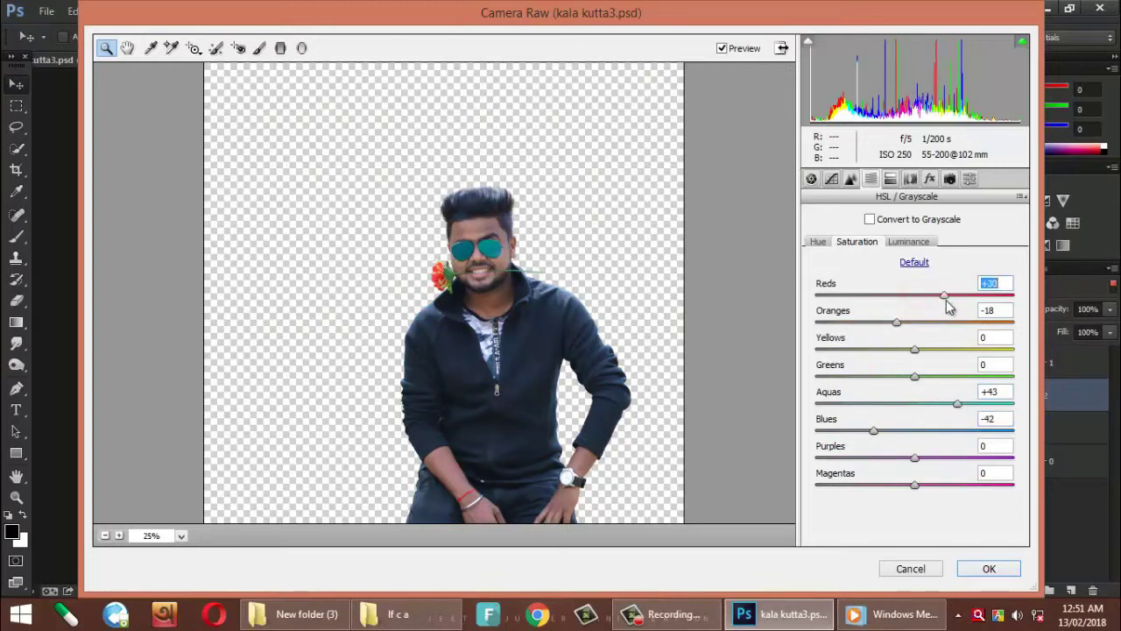
left_click_drag(915, 348, 924, 349)
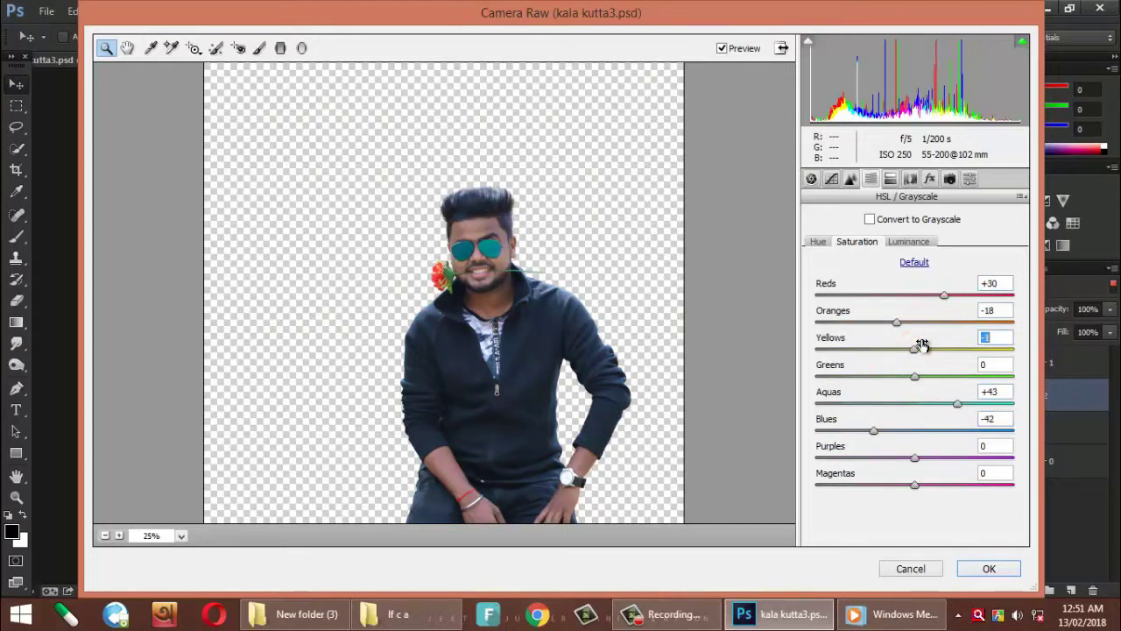
scroll(645, 360, "down", 3)
right_click(549, 354)
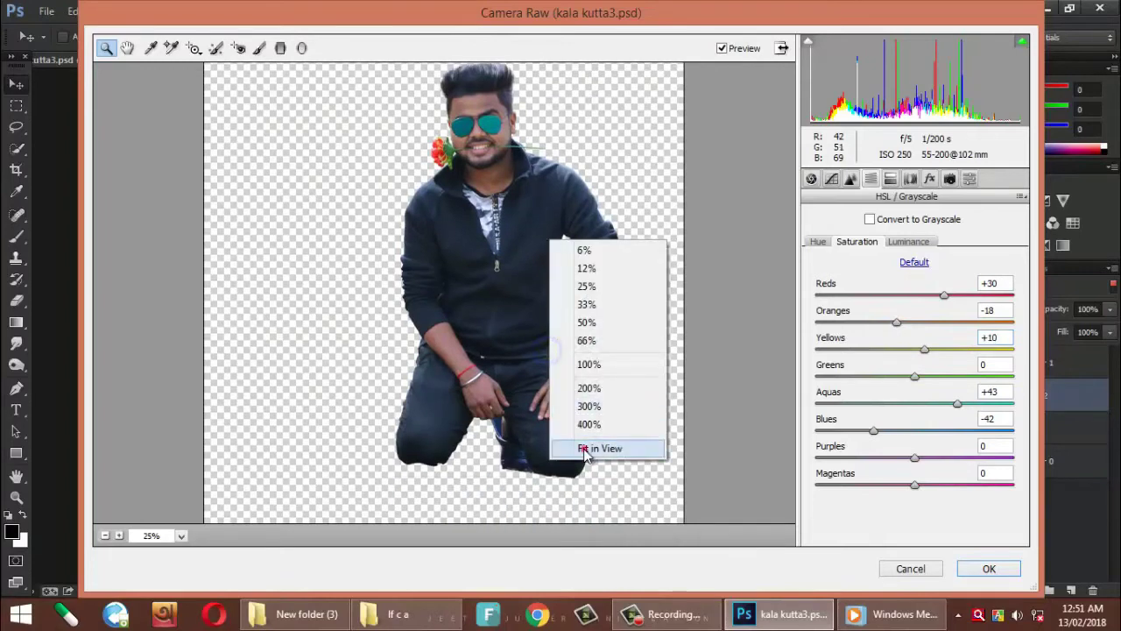
left_click(582, 448)
left_click(1014, 575)
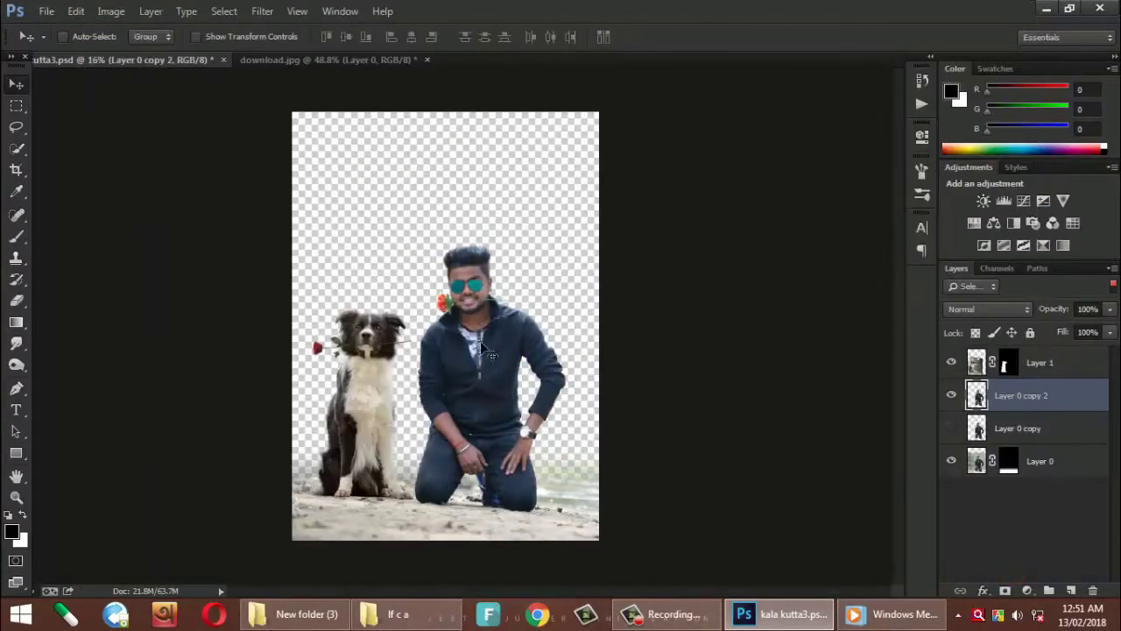
- Apply Layer 1's mask permanently to the dog layer
scroll(506, 361, "up", 3)
scroll(504, 428, "down", 5)
scroll(505, 427, "down", 3)
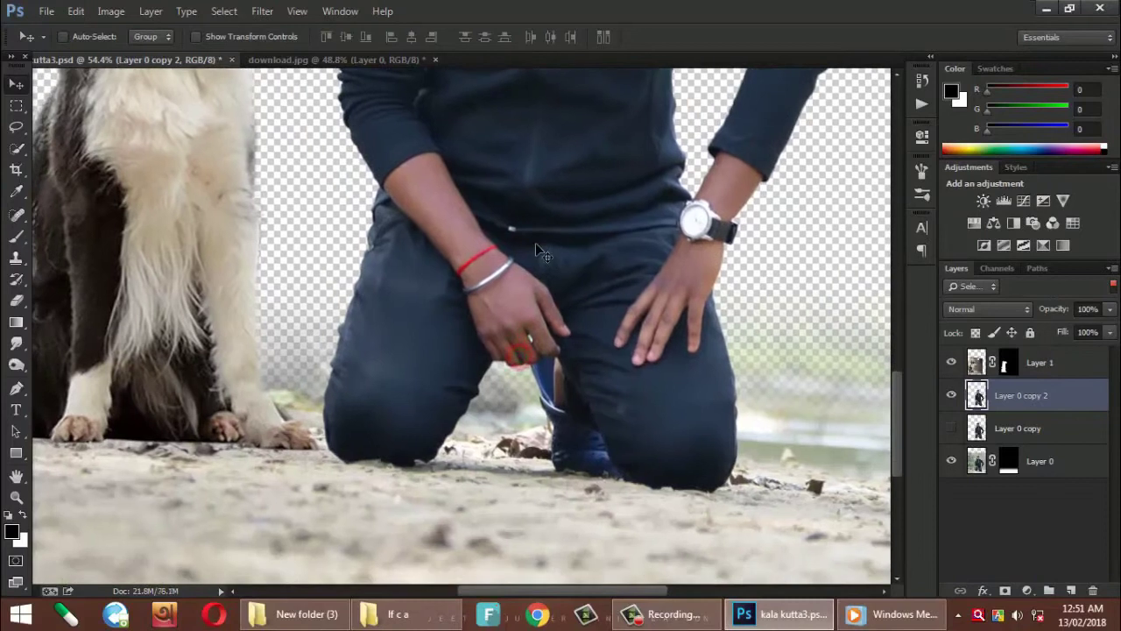
scroll(535, 340, "down", 3)
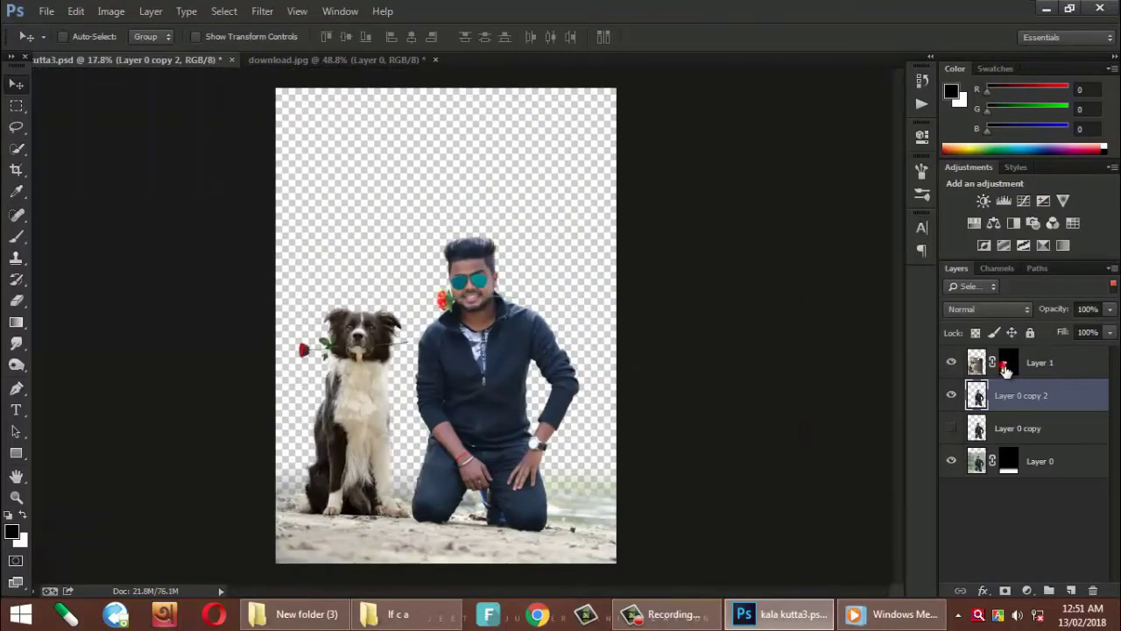
right_click(1005, 366)
left_click(987, 418)
- Camera Raw grade the dog: Vibrance +33, Blacks -21, Oranges saturation +31
left_click(262, 11)
left_click(285, 108)
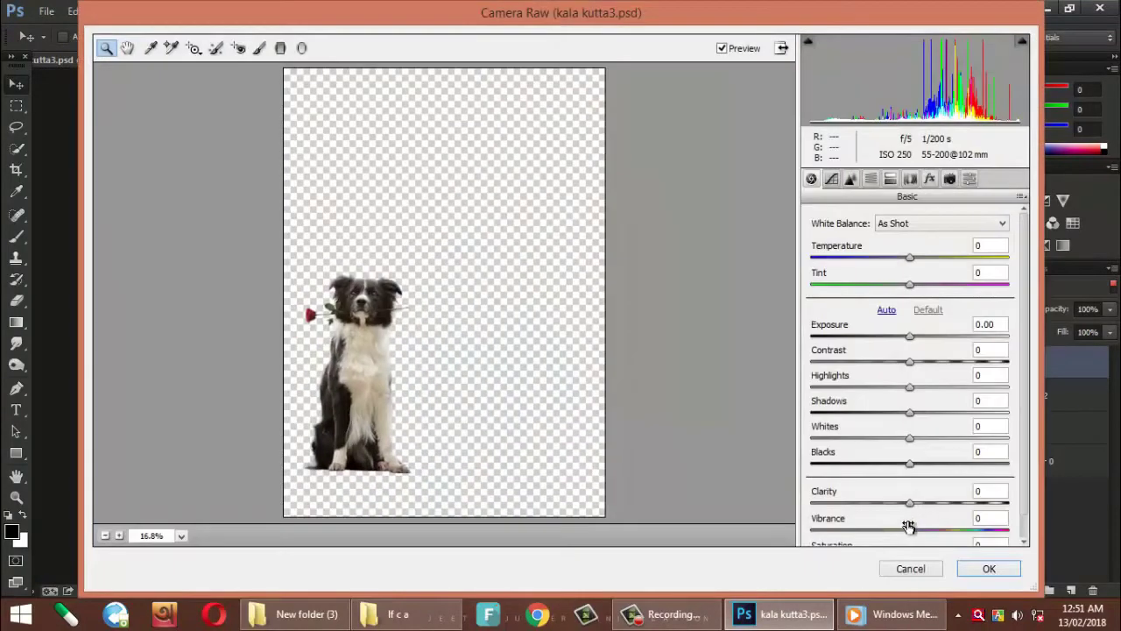
left_click_drag(909, 525, 942, 528)
left_click_drag(907, 468, 889, 464)
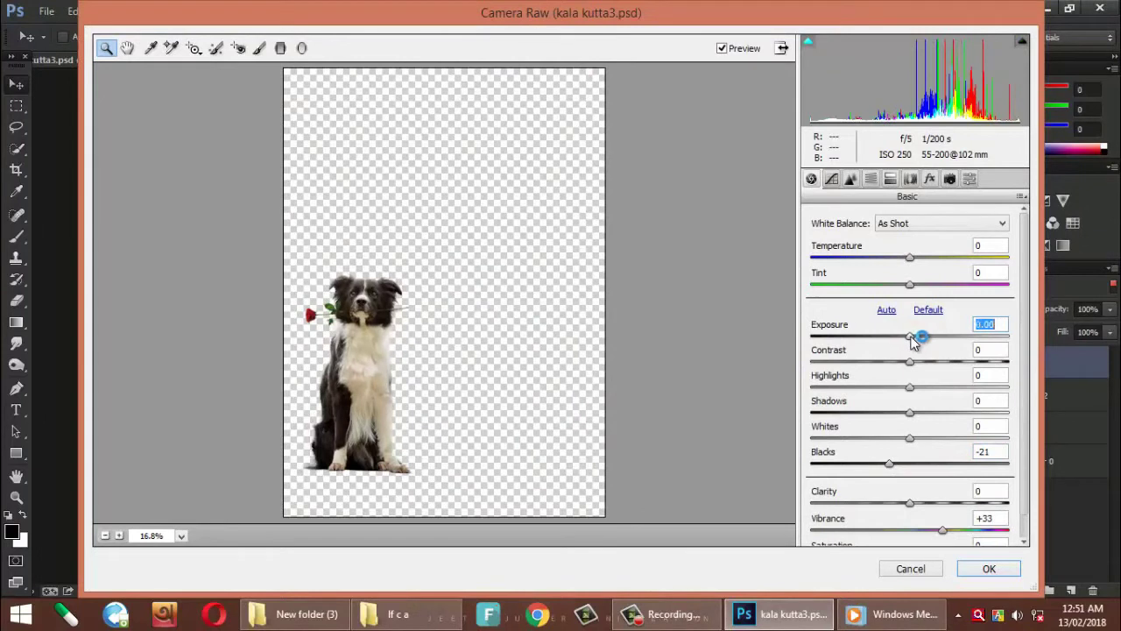
left_click(871, 179)
mouse_move(913, 323)
left_mouse_down()
mouse_move(945, 322)
mouse_move(936, 298)
left_mouse_up()
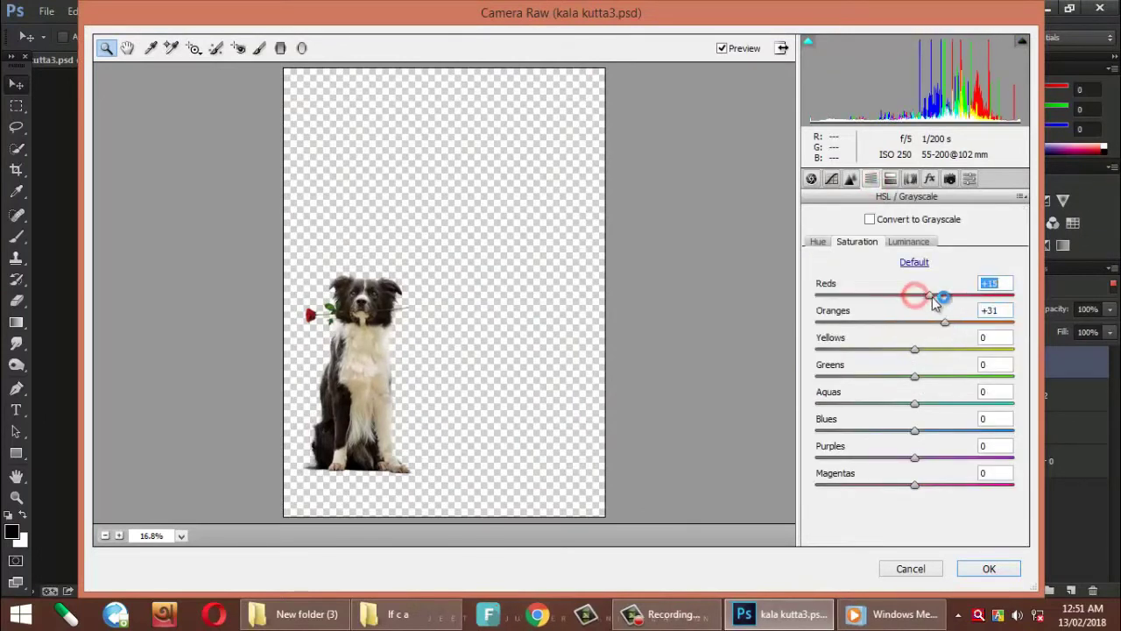
left_click(979, 567)
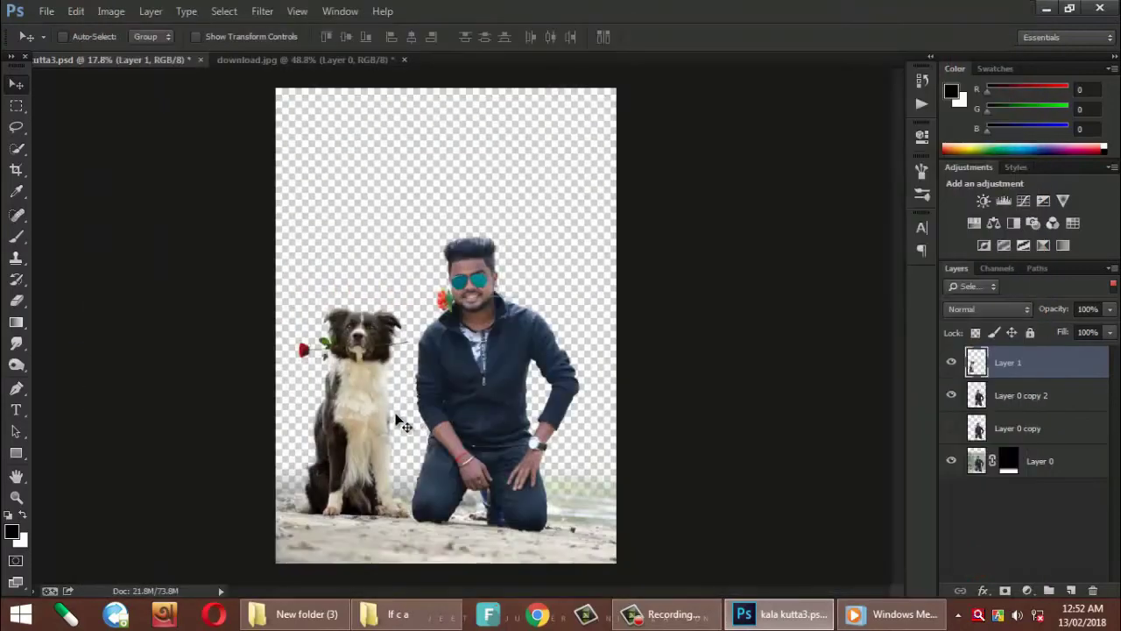
- Add a new Layer 2 above the man's layer and delete the hidden Layer 0 copy
left_click_drag(399, 420, 508, 348)
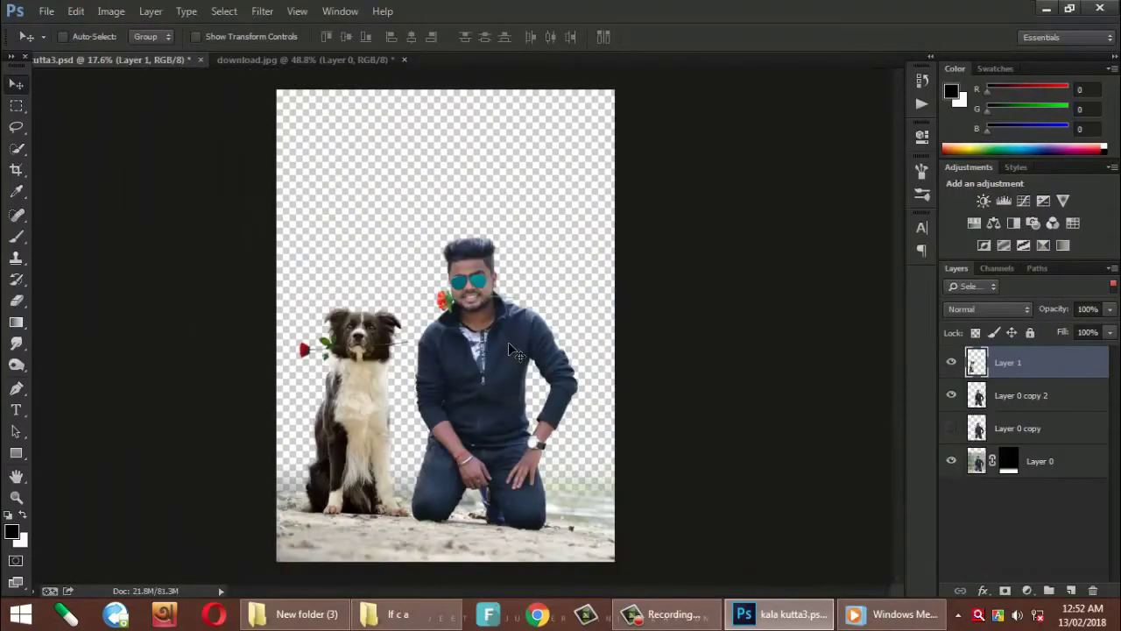
scroll(509, 343, "down", 1)
scroll(437, 273, "up", 5)
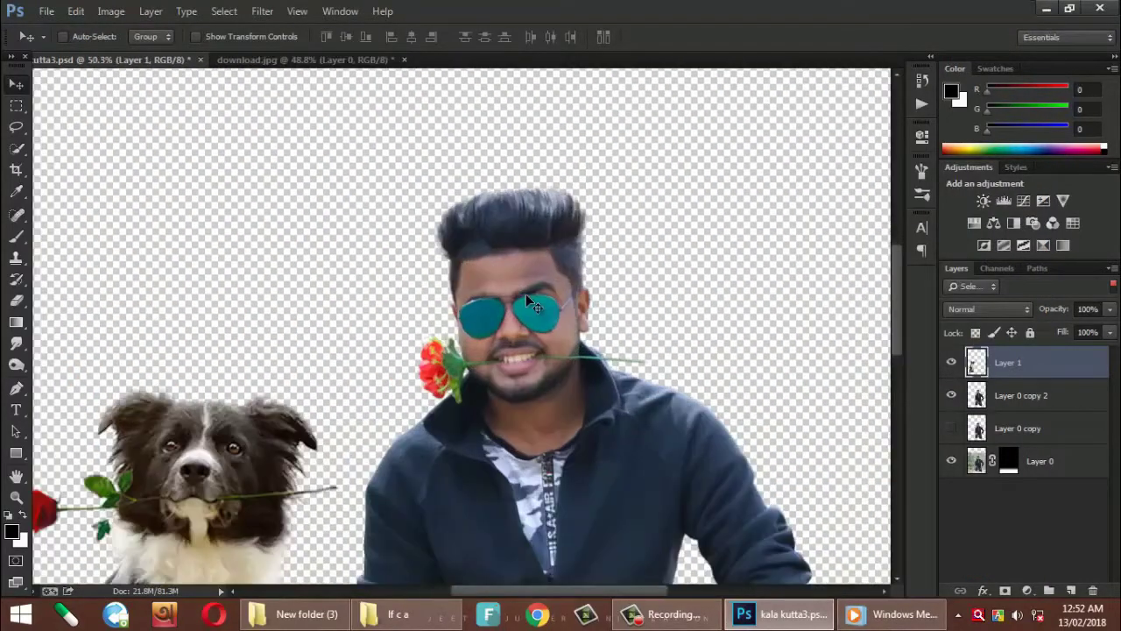
scroll(437, 273, "up", 3)
left_click(1020, 394)
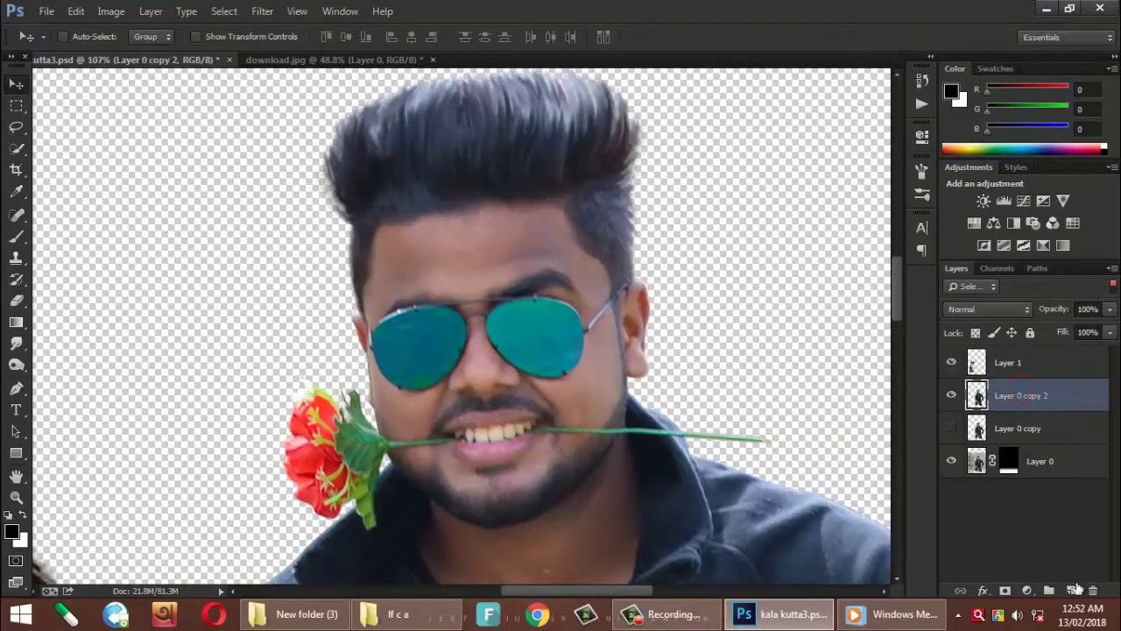
left_click(1071, 589)
left_click(1025, 461)
key("Delete")
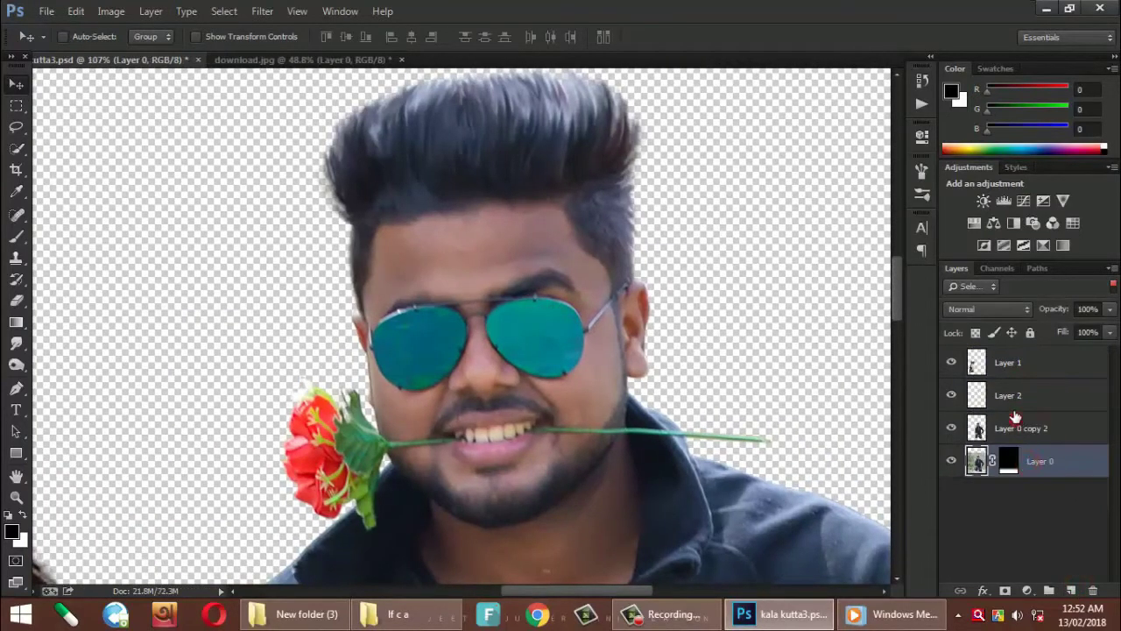
- On Layer 2, select the man's outline and sample skin tone with a smaller Mixer Brush
left_click(1008, 395)
left_click(522, 259, "ctrl")
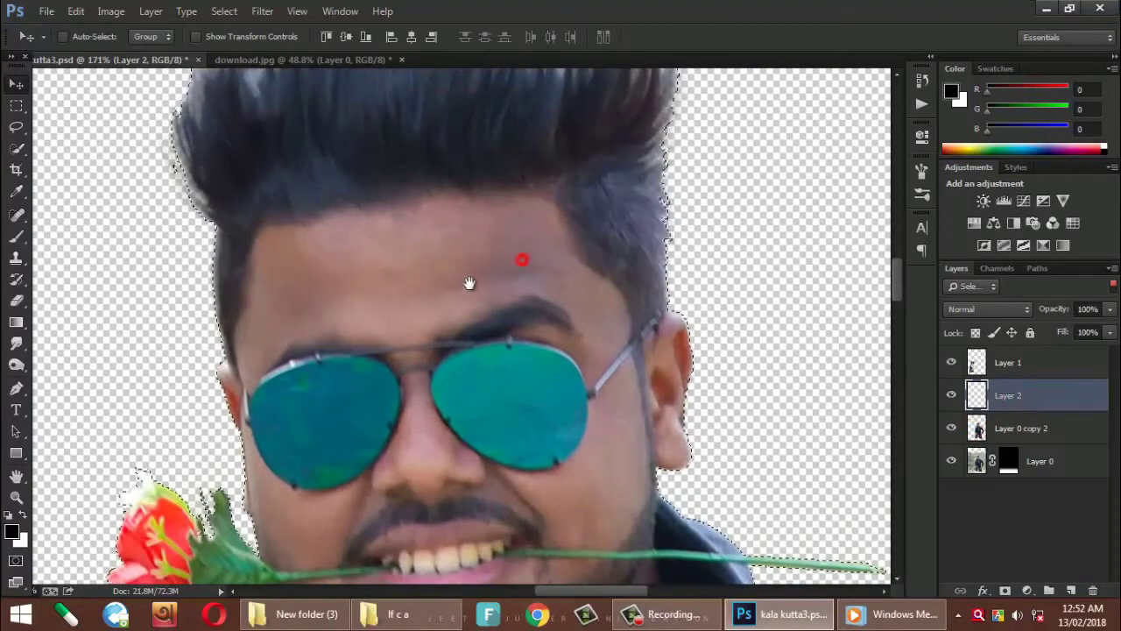
left_click(16, 236)
left_click(64, 279)
key("bracketleft")
left_click(342, 272, "alt")
- Blend and smooth the skin across the man's forehead and brow
left_click_drag(409, 237, 301, 250)
left_click_drag(275, 293, 280, 300)
left_click_drag(268, 339, 268, 339)
left_click_drag(312, 312, 523, 272)
key("bracketright")
left_click(385, 283)
left_click_drag(458, 243, 417, 243)
mouse_move(516, 253)
left_mouse_down()
mouse_move(551, 258)
mouse_move(433, 240)
mouse_move(475, 241)
mouse_move(590, 298)
left_mouse_up()
mouse_move(478, 293)
left_mouse_down()
mouse_move(265, 318)
mouse_move(310, 290)
mouse_move(306, 245)
left_mouse_up()
left_click_drag(423, 218, 490, 236)
- Smooth the right cheek, nose, left cheek and ear edge, plus upper forehead spots
key("bracketleft")
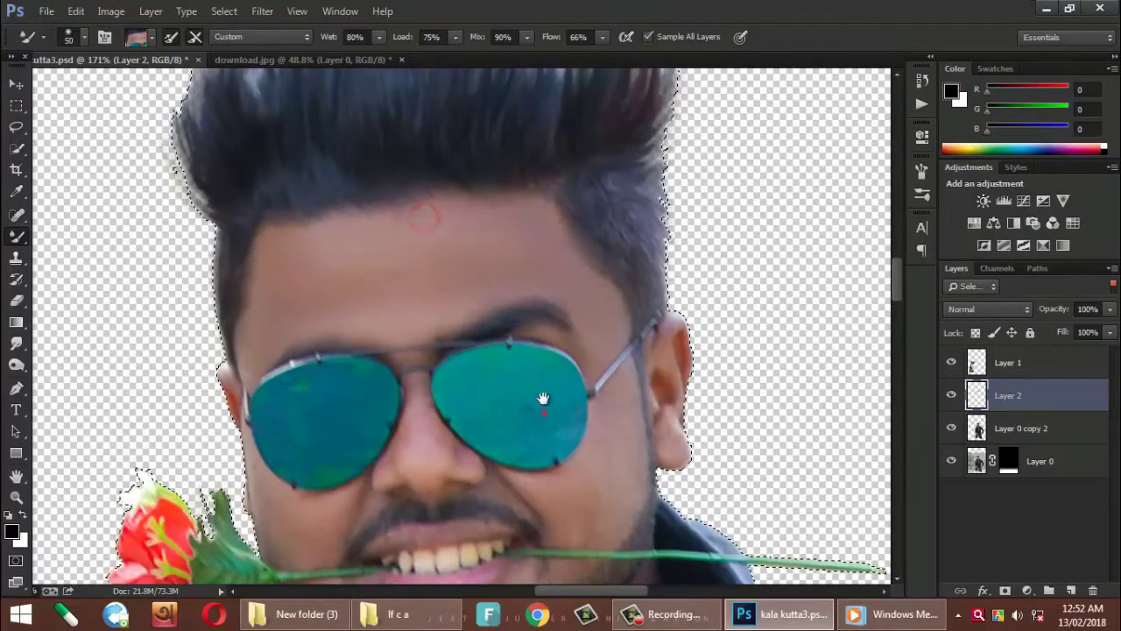
scroll(543, 395, "down", 3)
mouse_move(590, 355)
left_mouse_down()
mouse_move(620, 298)
mouse_move(608, 326)
mouse_move(535, 381)
mouse_move(607, 392)
mouse_move(634, 313)
mouse_move(575, 395)
mouse_move(613, 403)
mouse_move(628, 286)
mouse_move(580, 195)
mouse_move(601, 201)
mouse_move(595, 216)
left_mouse_up()
key("bracketleft")
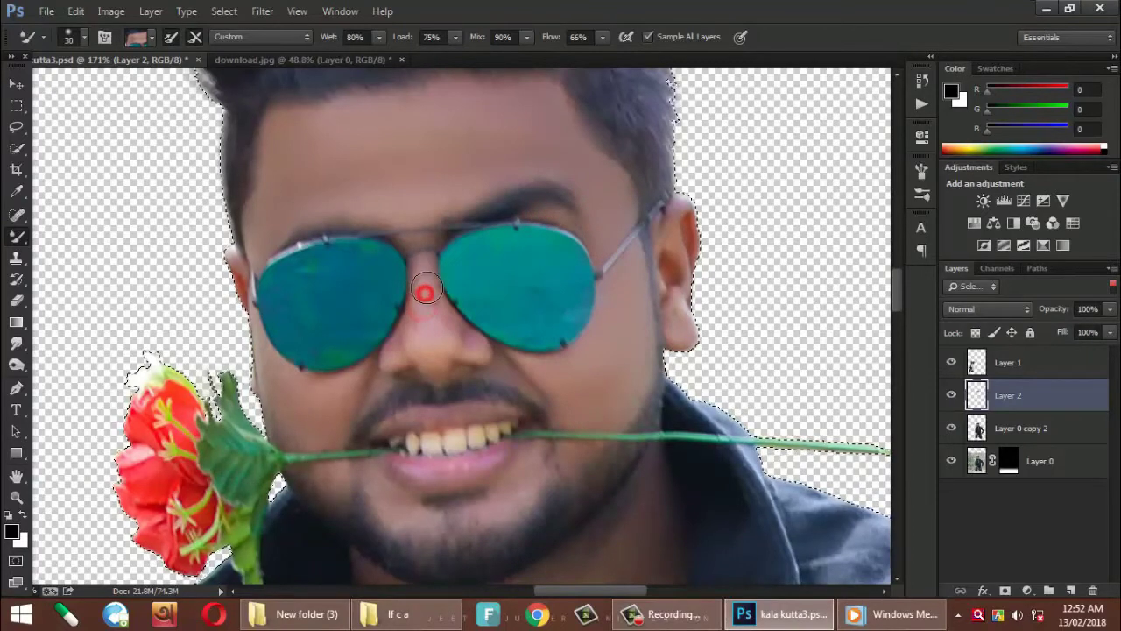
left_click(421, 314)
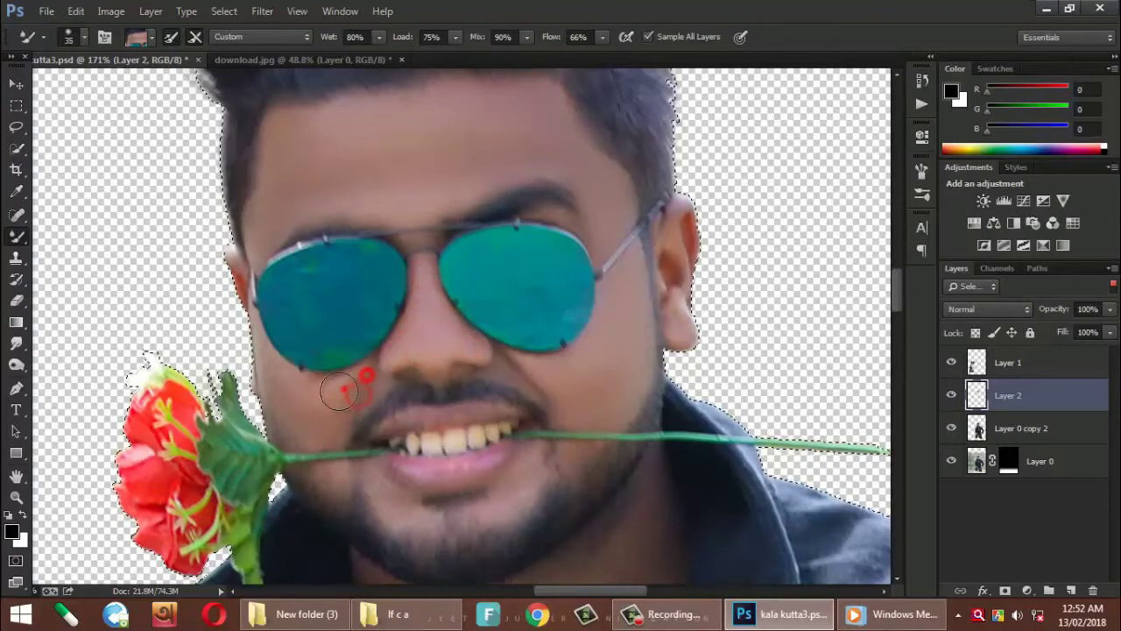
key("bracketleft")
key("bracketleft")
key("bracketleft")
left_click(267, 357)
left_click_drag(255, 304, 240, 255)
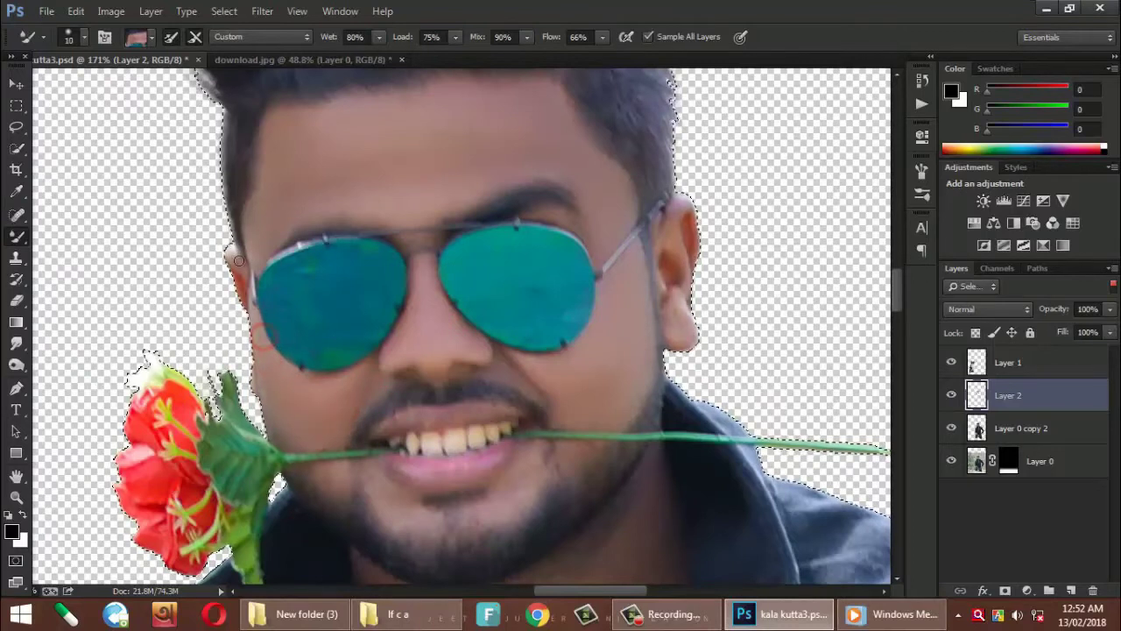
key("bracketright")
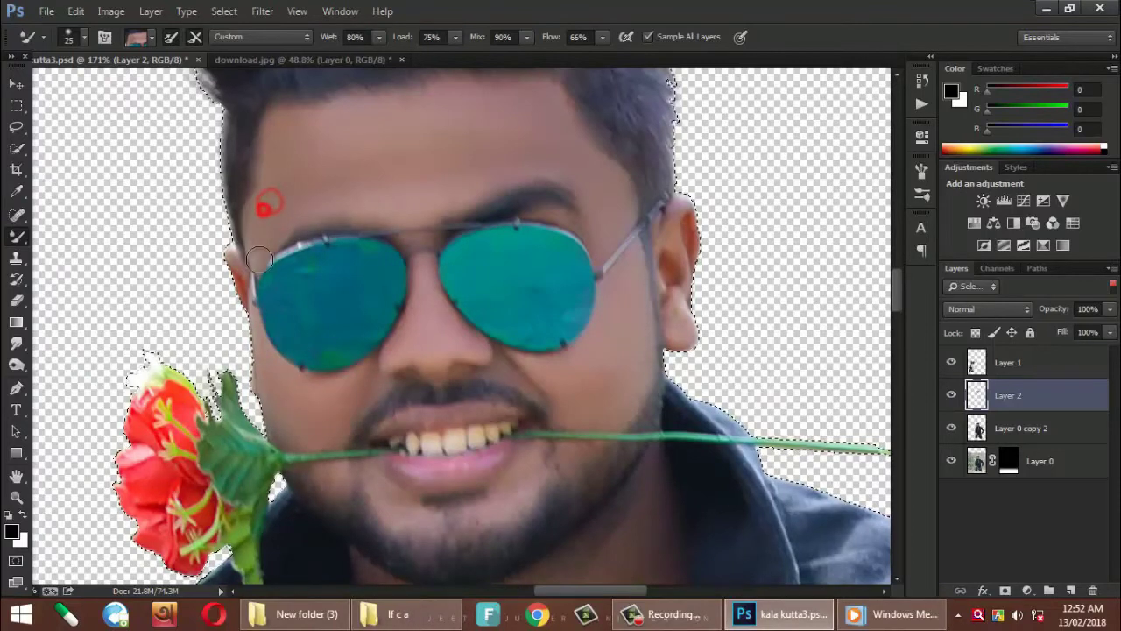
left_click(283, 165)
left_click(308, 186)
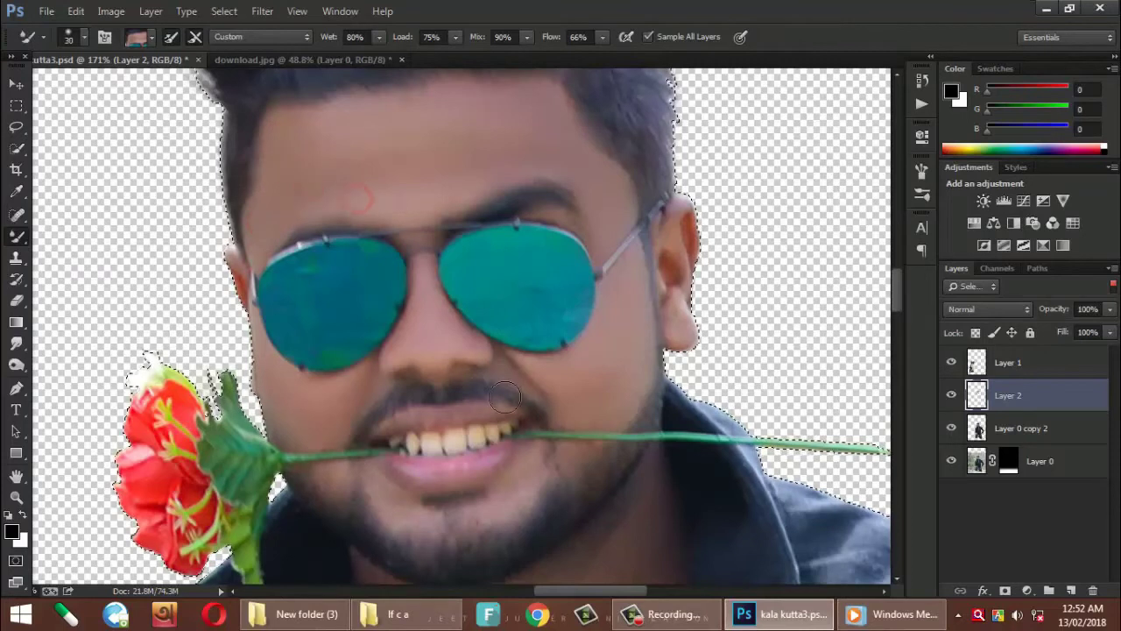
scroll(525, 395, "down", 3)
- Smooth the right cheek edge, chin, lower lip and lip corners
left_click(582, 297)
left_click_drag(626, 241, 623, 144)
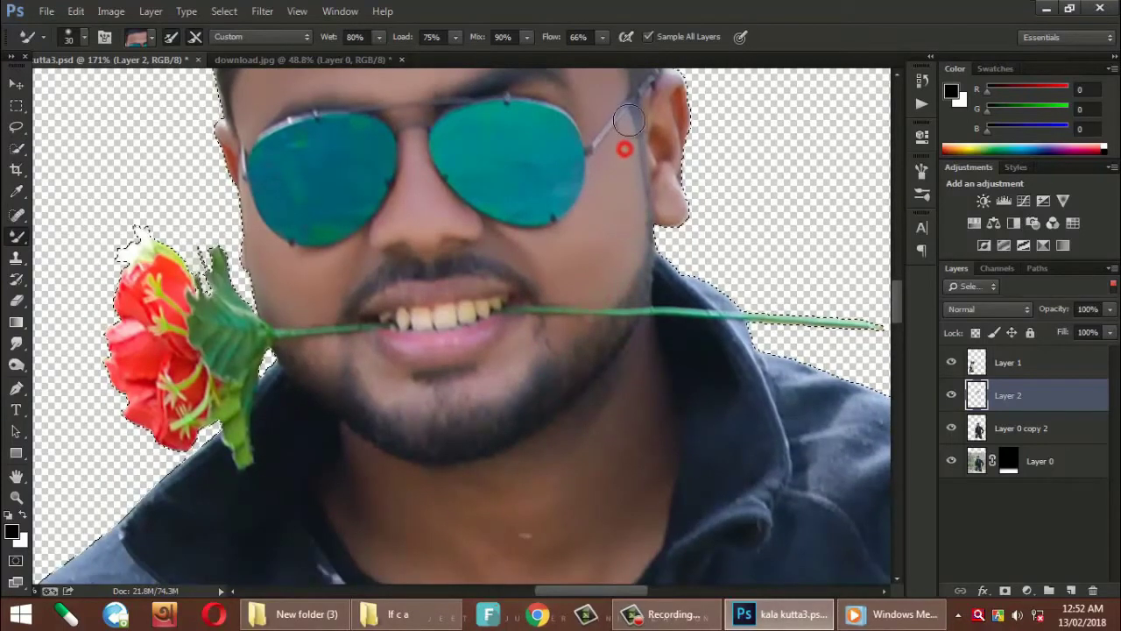
left_click(529, 341)
left_click(496, 361)
left_click(362, 355)
left_click(383, 374)
left_click(342, 343)
left_click_drag(298, 352, 324, 352)
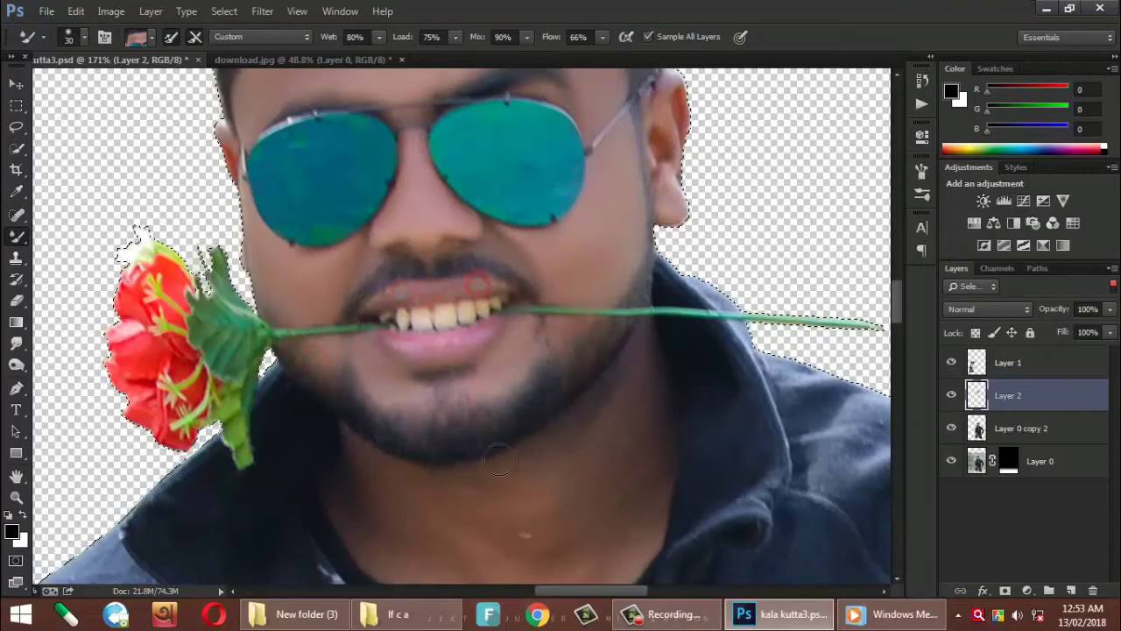
- Blend the skin along the jaw, chin and neck
scroll(499, 451, "down", 1)
key("bracketright")
key("bracketright")
left_click(579, 437)
left_click(616, 372)
key("bracketleft")
left_click(540, 442)
left_click(503, 478)
left_click_drag(451, 481, 397, 473)
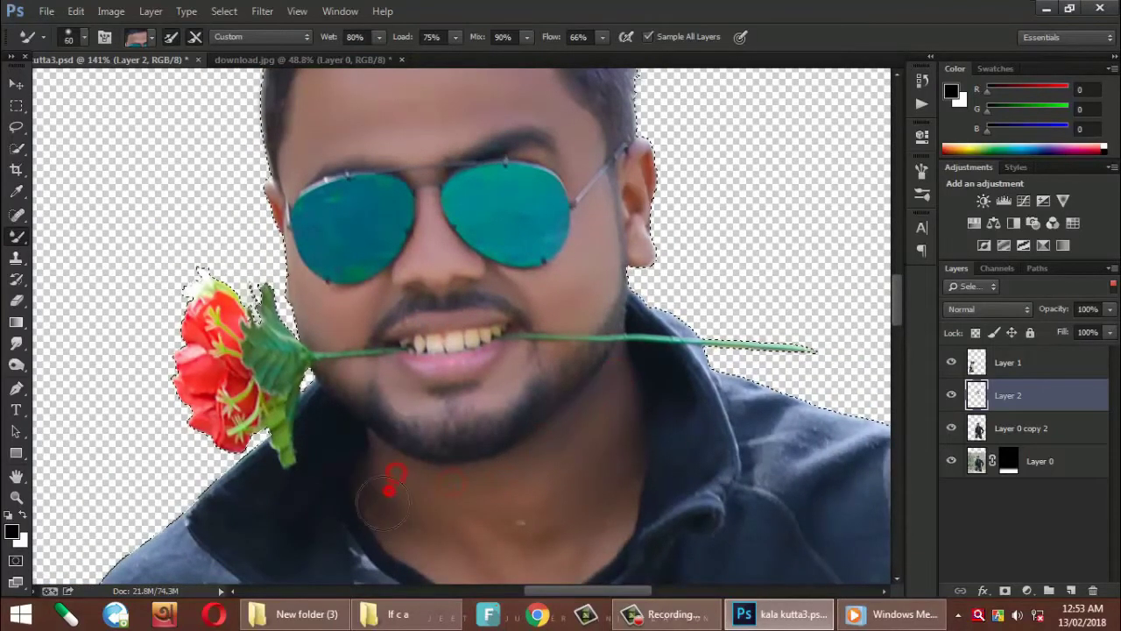
left_click_drag(451, 525, 594, 416)
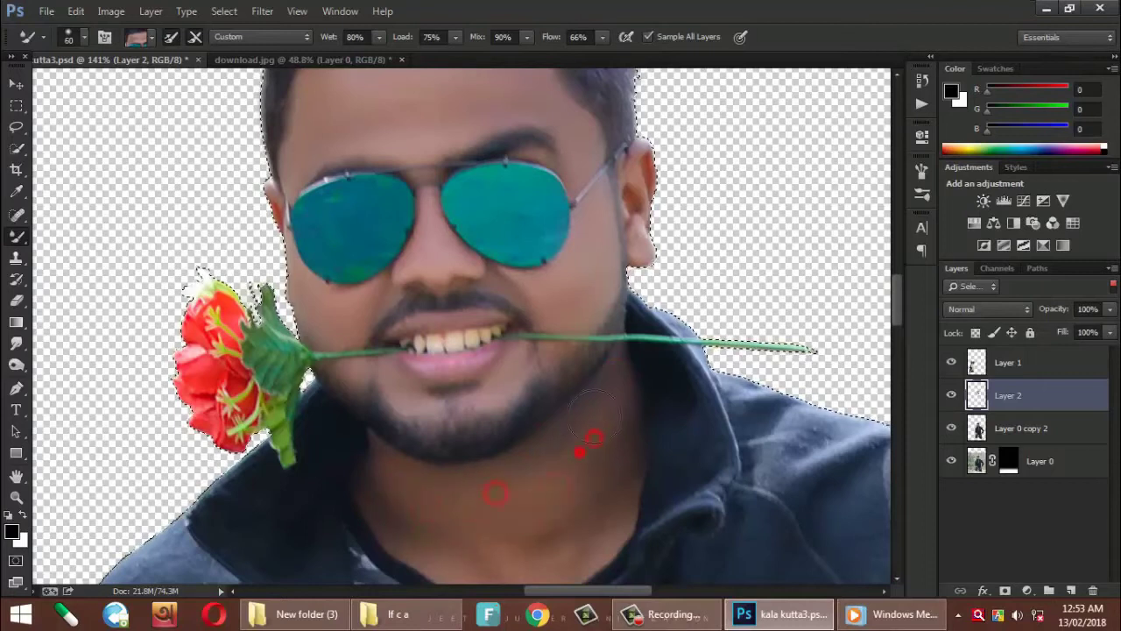
left_click_drag(580, 464, 583, 346)
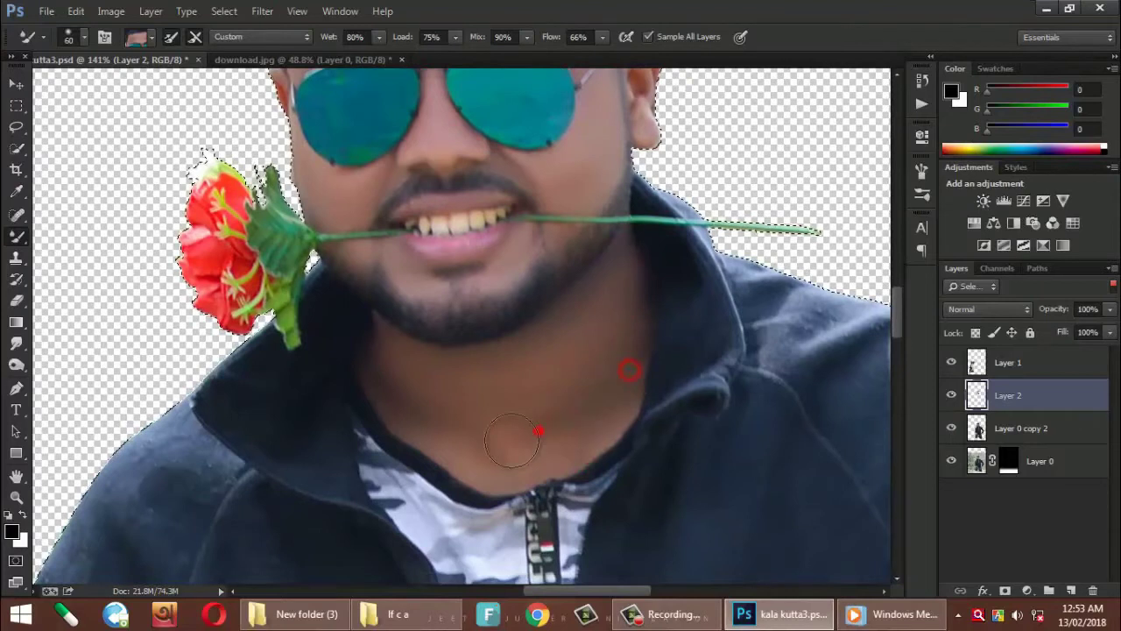
left_click_drag(502, 471, 383, 372)
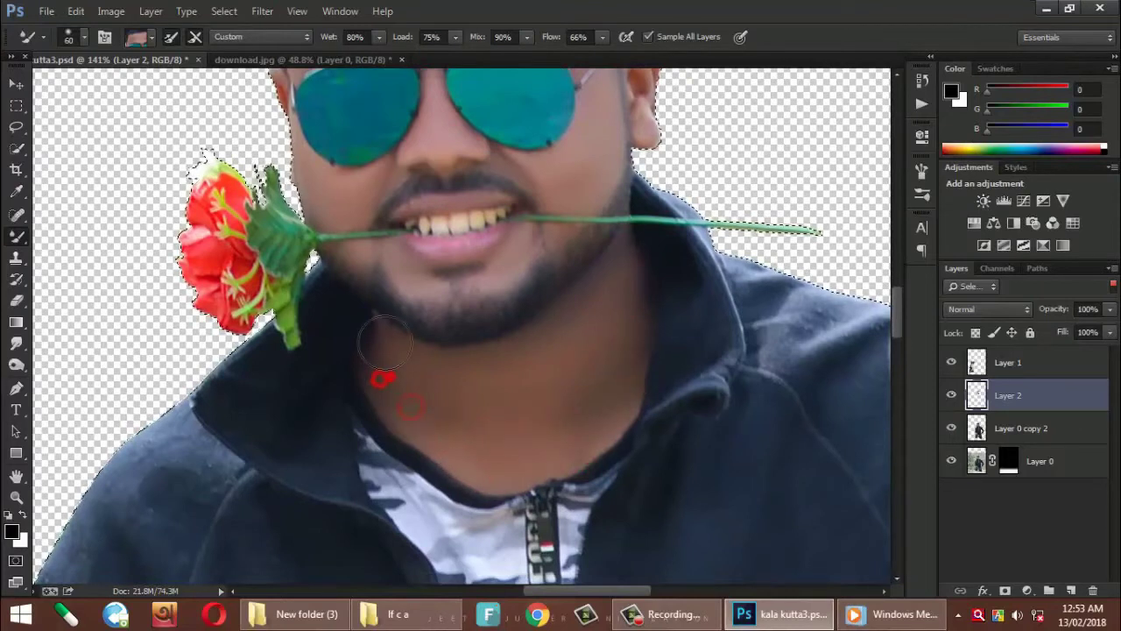
left_click_drag(598, 409, 561, 449)
left_click_drag(566, 401, 429, 385)
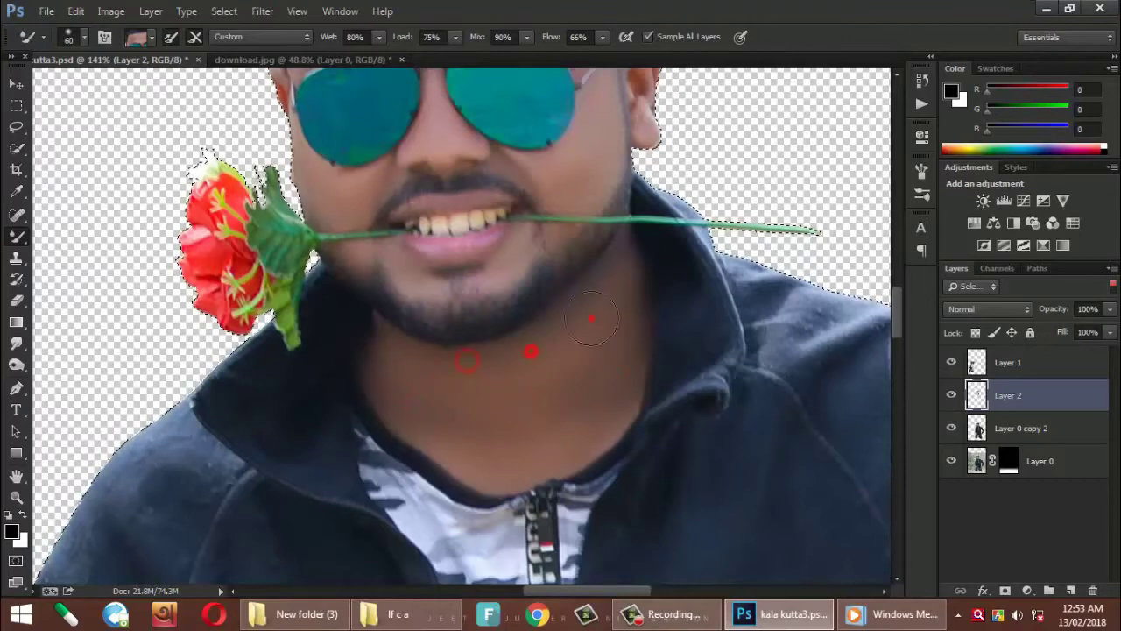
scroll(591, 320, "down", 5)
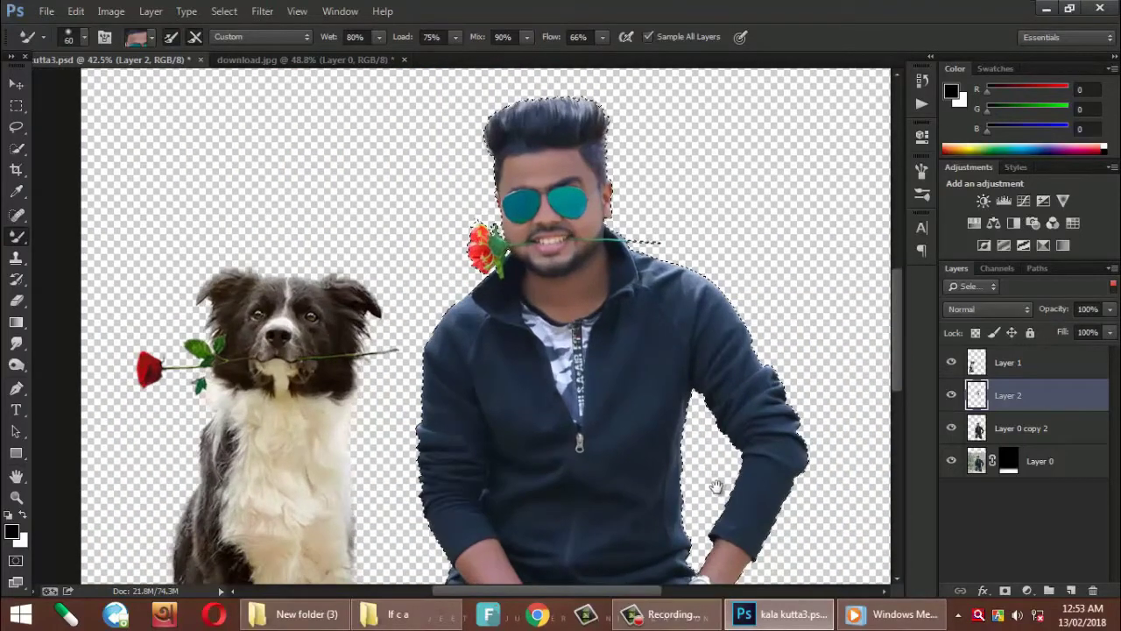
scroll(716, 487, "up", 2)
scroll(675, 403, "up", 2)
scroll(676, 403, "up", 1)
- Blend the forearm skin on Layer 2 with Mixer Brush dabs and strokes, resizing the brush
key("bracketleft")
key("bracketleft")
left_click(613, 305)
left_click_drag(649, 298, 683, 339)
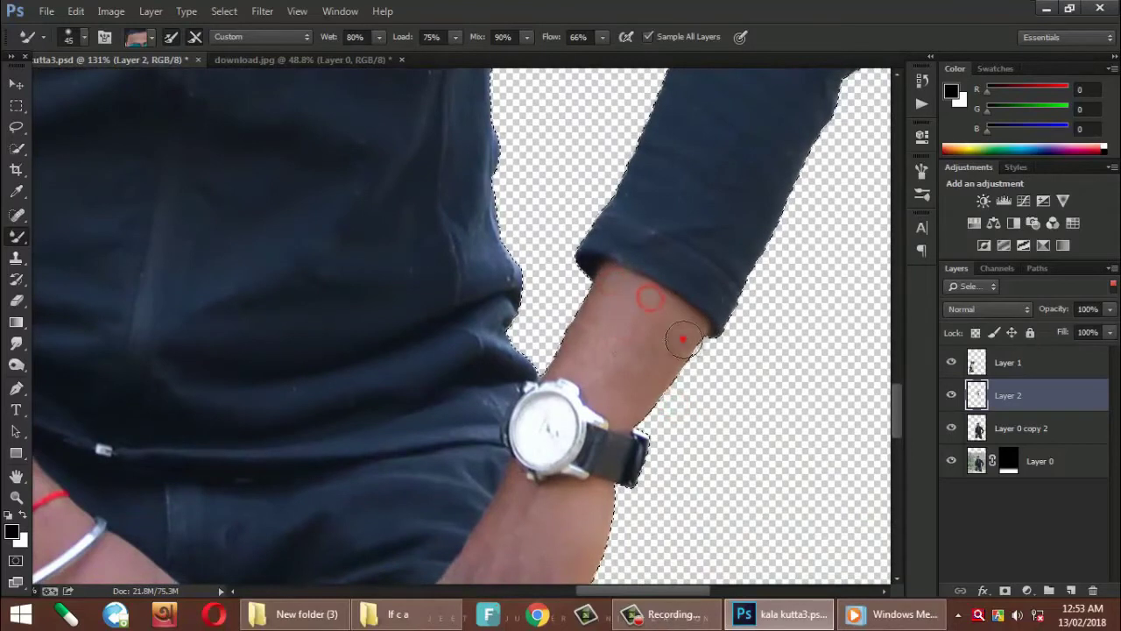
left_click(578, 326)
key("bracketright")
key("bracketright")
left_click(605, 321)
mouse_move(645, 304)
left_mouse_down()
mouse_move(604, 368)
mouse_move(626, 413)
left_mouse_up()
left_click(601, 316)
left_click(663, 320)
left_click(683, 354)
- Blend the forearm skin just above the watch
scroll(683, 354, "down", 1)
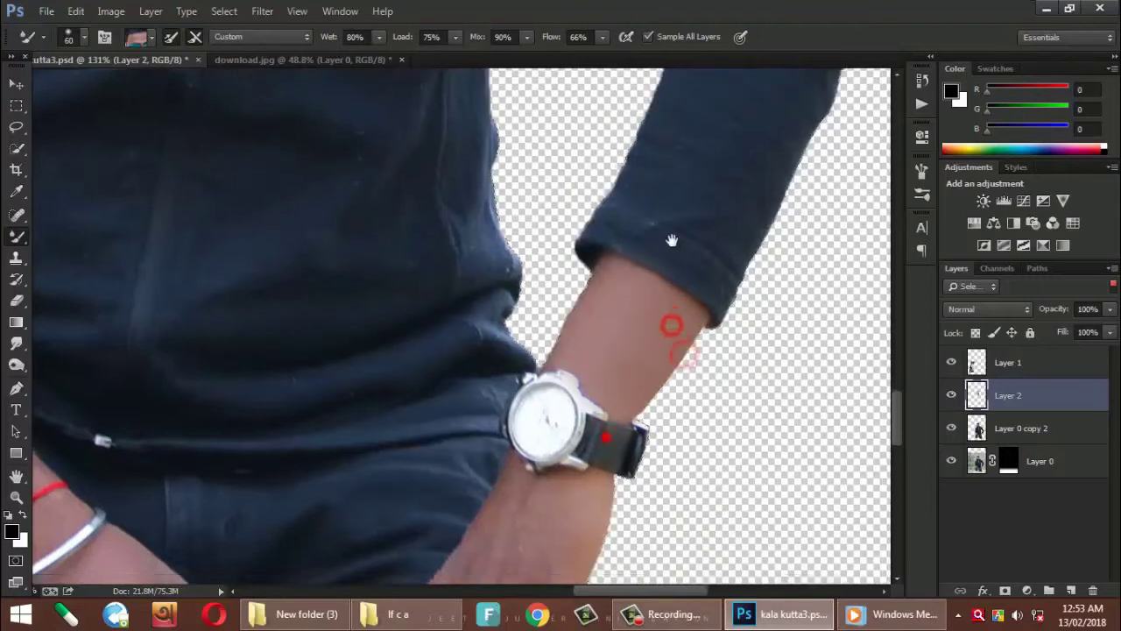
scroll(648, 341, "down", 5)
scroll(630, 351, "left", 2)
left_click(648, 314)
left_click(586, 335)
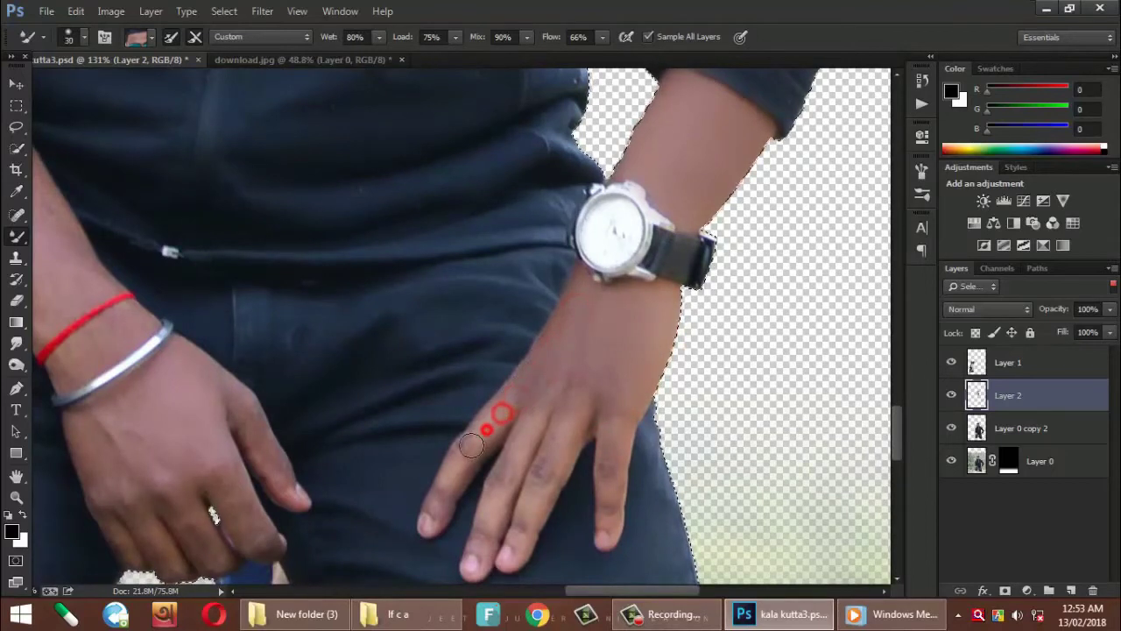
- Smooth the skin of the middle finger and the back of the hand
left_click_drag(538, 426, 493, 513)
left_click(525, 445)
key("]")
mouse_move(569, 422)
left_mouse_down()
mouse_move(556, 460)
mouse_move(564, 388)
mouse_move(614, 388)
mouse_move(621, 428)
mouse_move(610, 473)
left_mouse_up()
left_click_drag(598, 370, 596, 336)
left_click(590, 345)
left_click(531, 500)
left_click(565, 446)
- Smooth the other hand's wrist, back of hand and fingers near the red thread
key("[")
left_click_drag(418, 445, 652, 413)
key("bracketright")
key("bracketright")
mouse_move(326, 319)
left_mouse_down()
mouse_move(376, 302)
mouse_move(341, 305)
mouse_move(418, 317)
mouse_move(330, 393)
mouse_move(390, 441)
mouse_move(435, 370)
mouse_move(446, 325)
left_mouse_up()
left_click_drag(487, 365, 480, 406)
left_click_drag(499, 495, 474, 431)
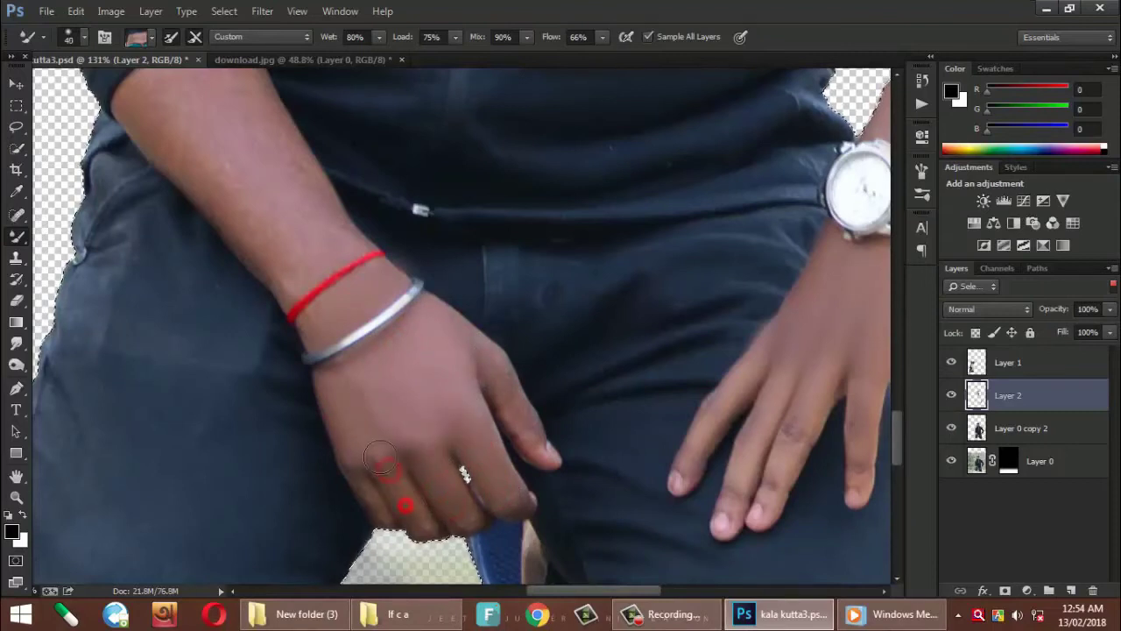
left_click(369, 345)
left_click(325, 310)
left_click(382, 278)
- Smooth the upper forearm skin of the second arm
left_click_drag(318, 326, 407, 455)
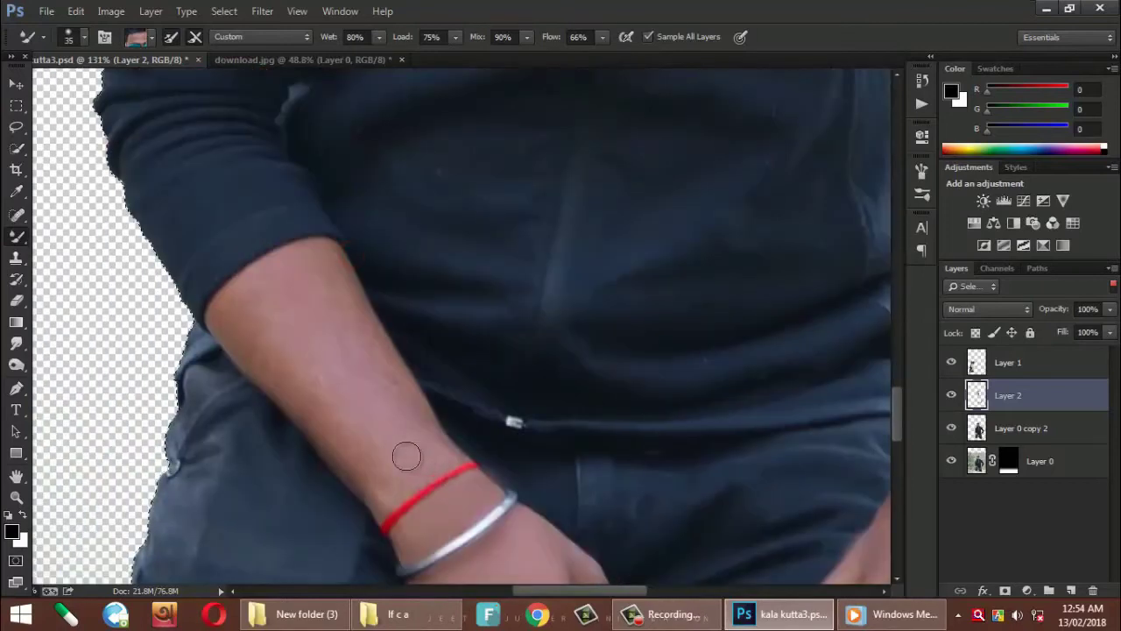
left_click(318, 258)
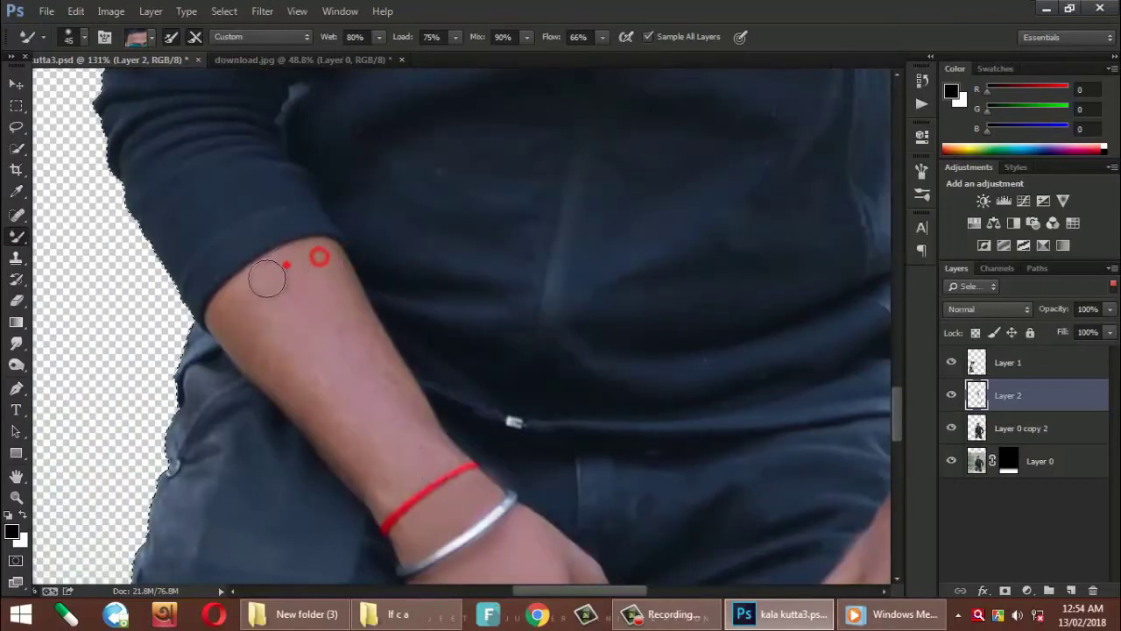
left_click(318, 257)
left_click(408, 426)
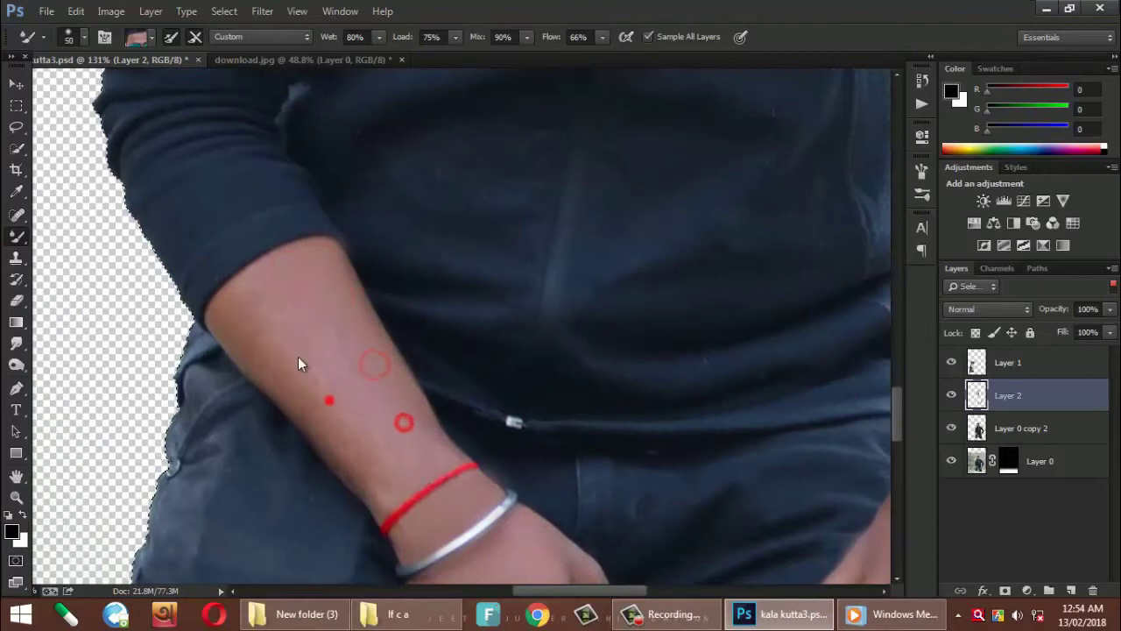
left_click(296, 298)
left_click(255, 289)
left_click(237, 314)
- Blend the forearm skin toward the wrist and back up the arm
left_click(375, 441)
left_click(366, 420)
left_click(408, 399)
left_click(430, 442)
left_click(390, 392)
left_click(338, 282)
left_click(283, 286)
- Finish smoothing the forearm down to the wrist and fit the image to the window
left_click(271, 371)
left_click(283, 315)
left_click(328, 257)
left_click(345, 305)
left_click(349, 332)
left_click(390, 391)
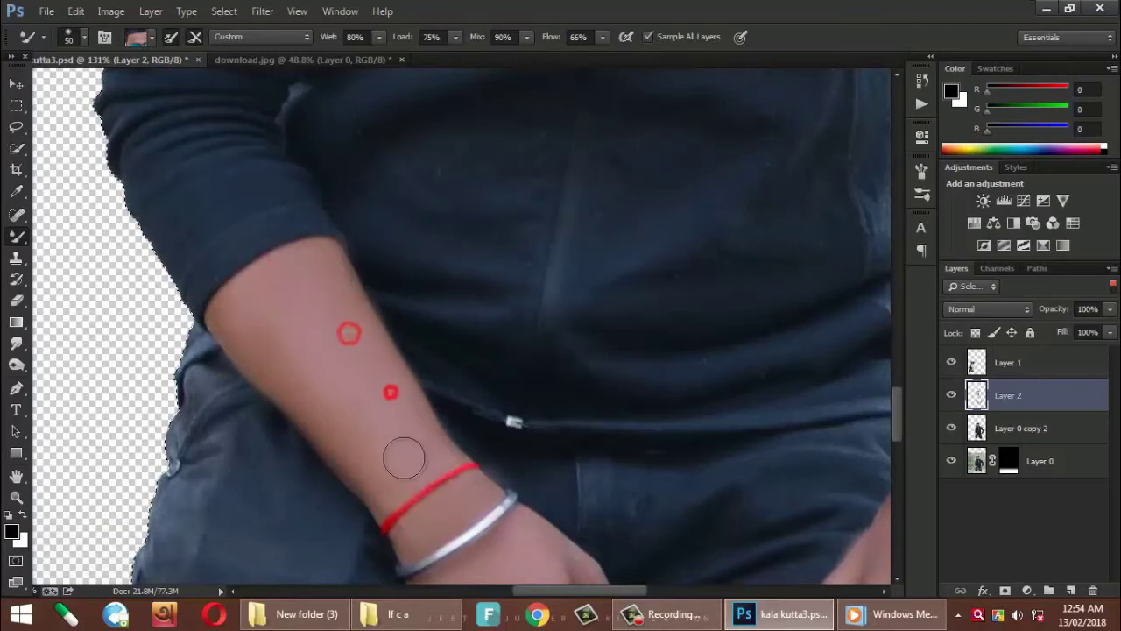
key("ctrl+0")
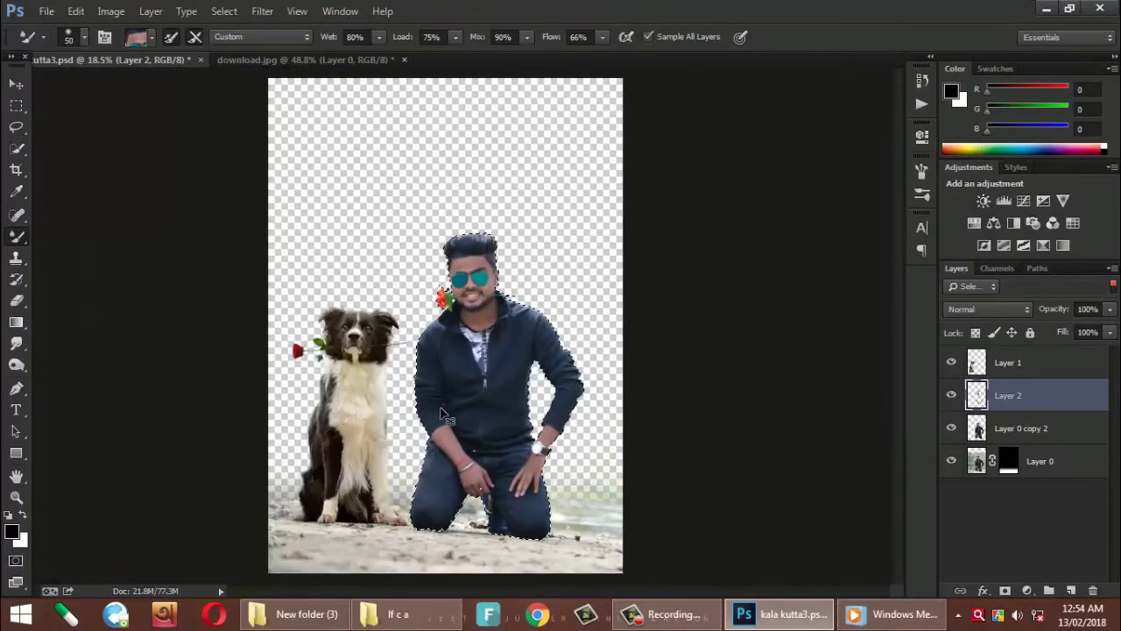
- Lower Layer 2 to 54% opacity and merge it down into Layer 0 copy 2
scroll(628, 390, "up", 1)
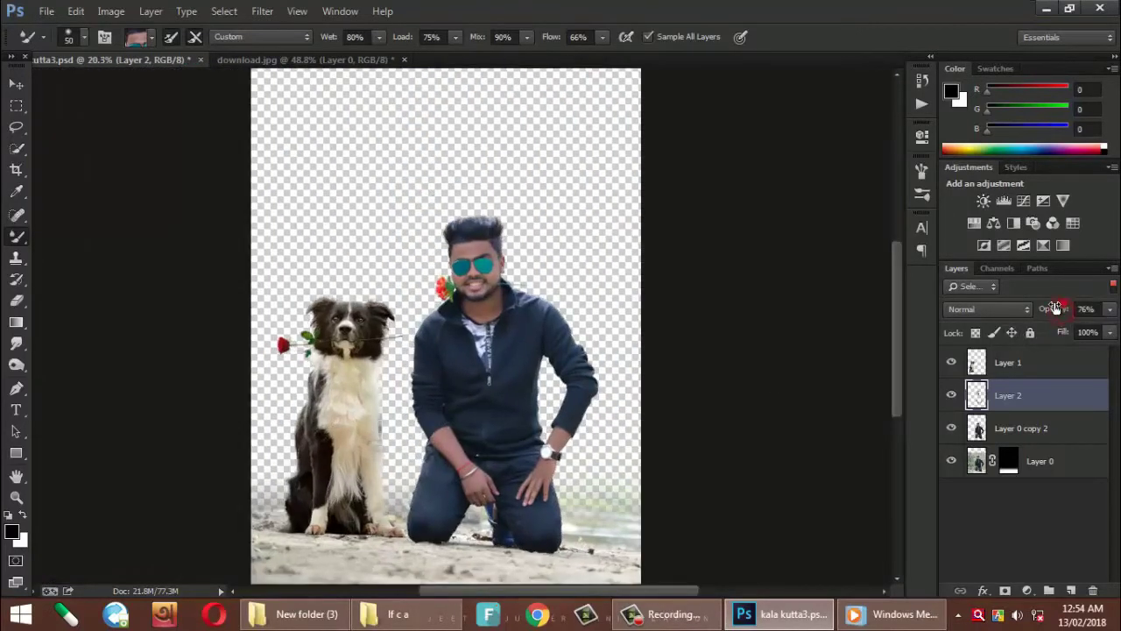
left_click(951, 395)
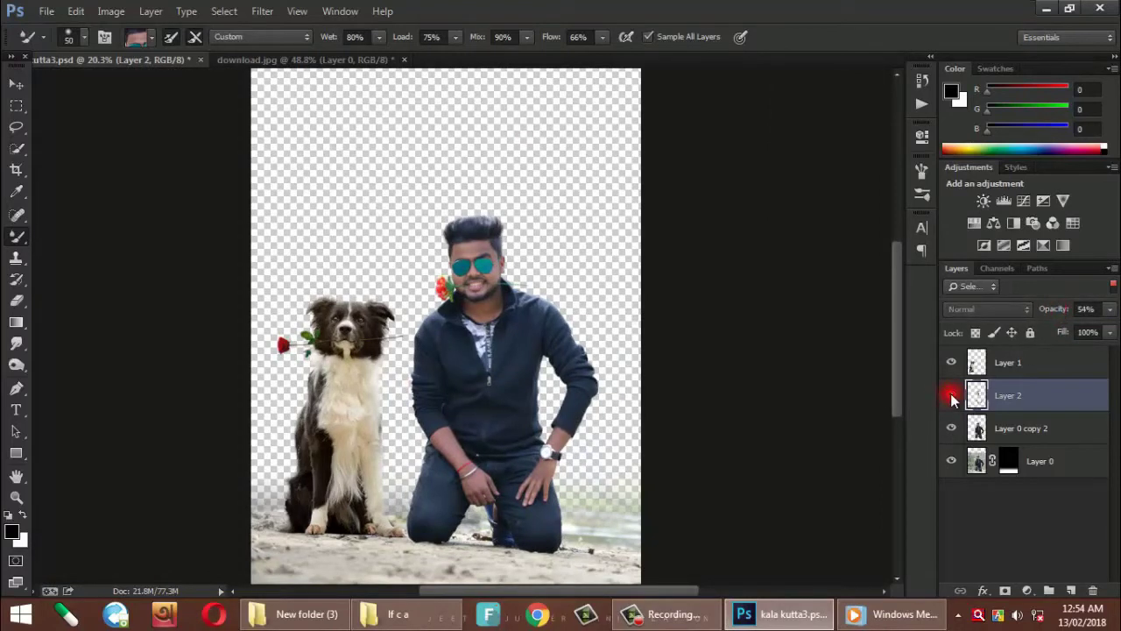
right_click(1013, 395)
left_click(1040, 395)
right_click(1020, 401)
left_click(876, 467)
left_click(23, 88)
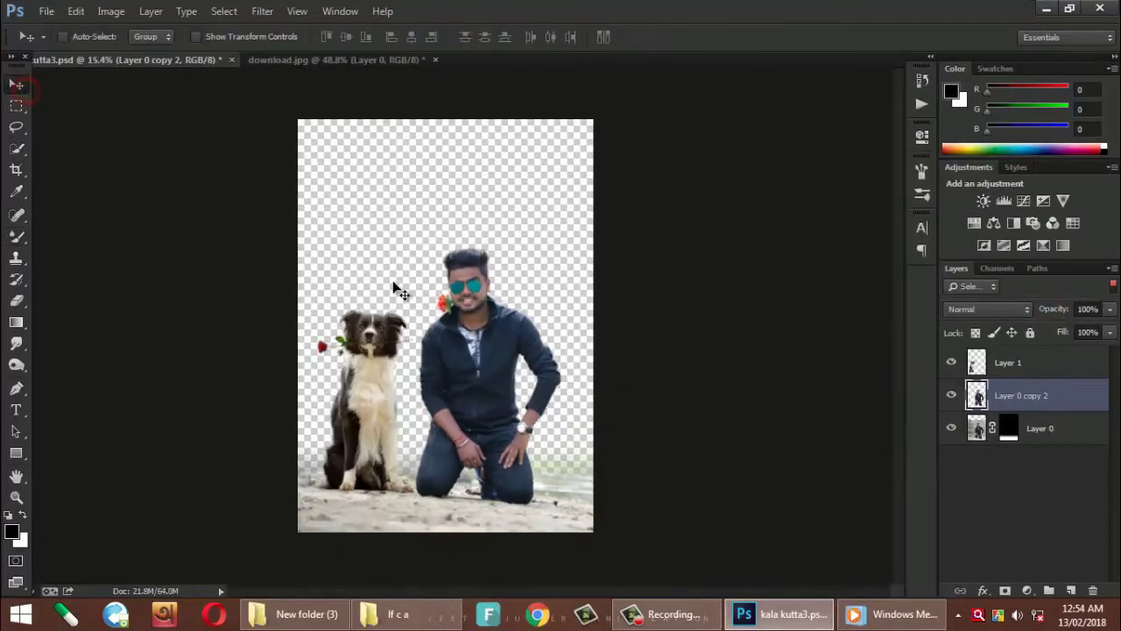
key("ctrl+minus")
- Drag the download.jpg landscape into kala kutta3.psd and scale it up greatly
left_click(360, 60)
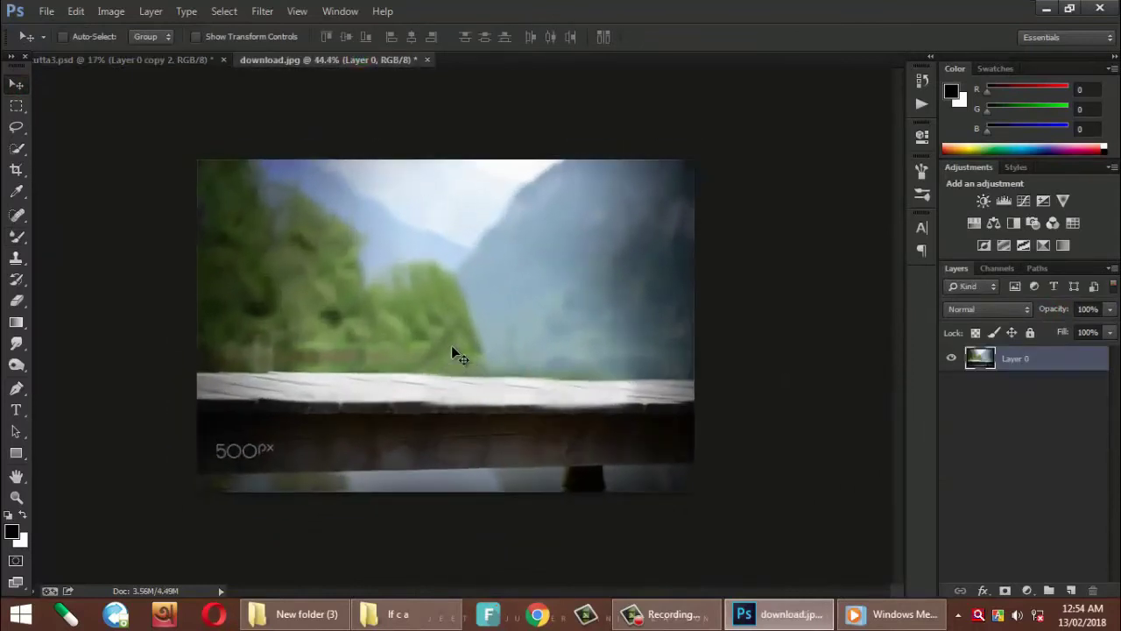
mouse_move(484, 326)
left_mouse_down()
mouse_move(421, 373)
mouse_move(342, 373)
left_mouse_up()
key("ctrl+t")
mouse_move(514, 425)
left_mouse_down()
mouse_move(693, 546)
mouse_move(843, 624)
left_mouse_up()
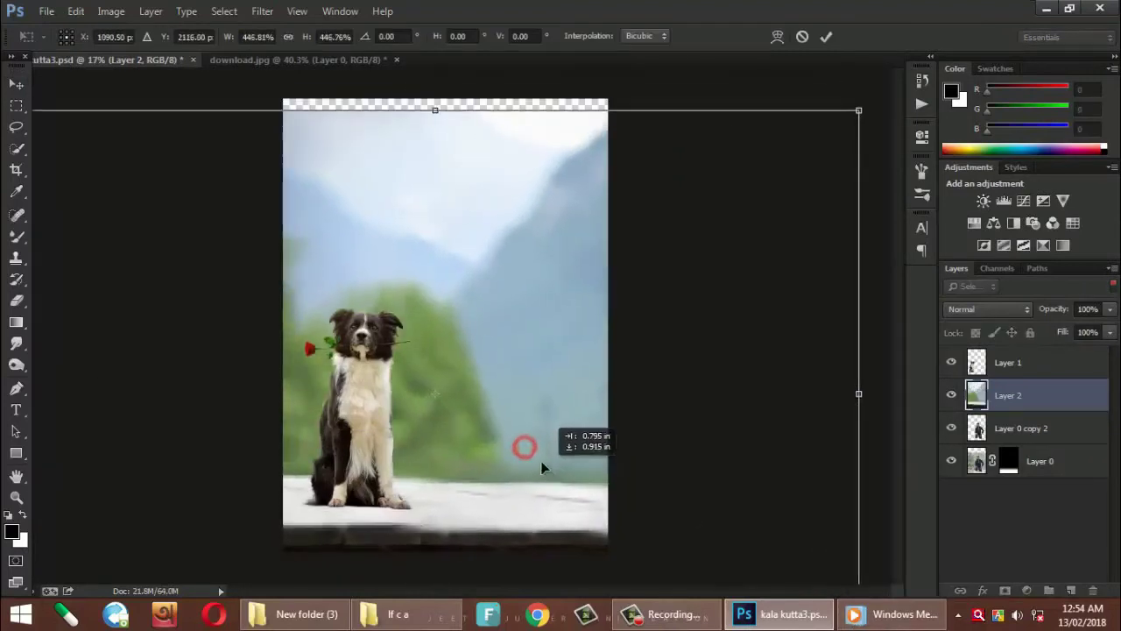
left_click_drag(517, 438, 540, 459)
double_click(542, 459)
- Move the landscape layer to the bottom of the stack and rescale it to fill the canvas
left_click_drag(1008, 395, 1016, 491)
left_click_drag(465, 314, 465, 348)
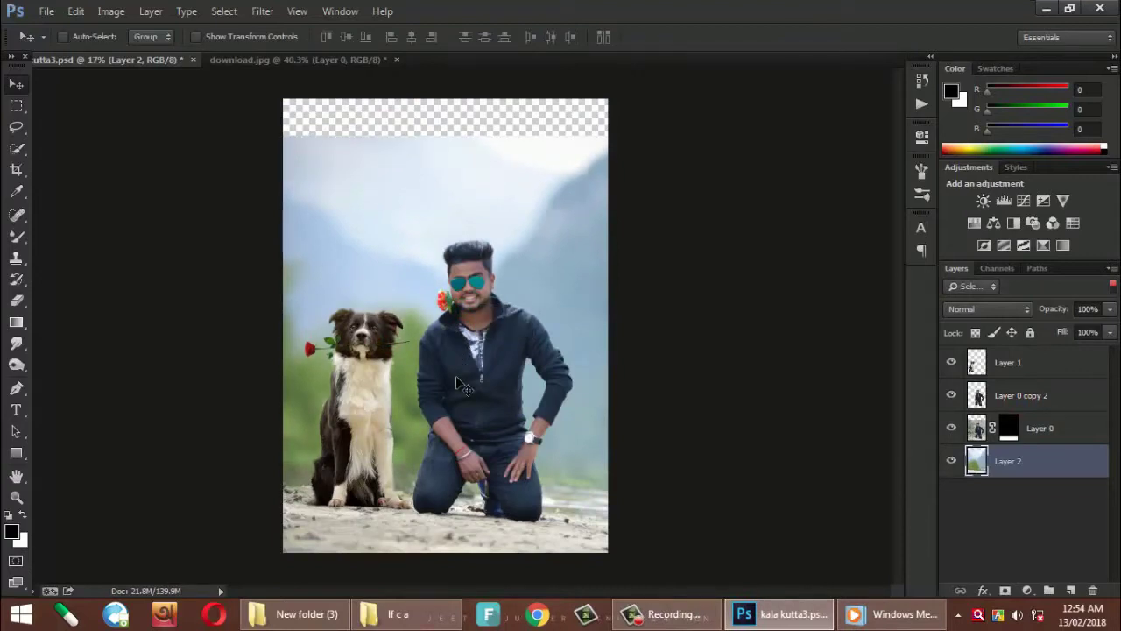
key("ctrl+t")
left_click_drag(858, 136, 863, 99)
mouse_move(570, 264)
left_mouse_down()
mouse_move(530, 265)
mouse_move(535, 280)
left_mouse_up()
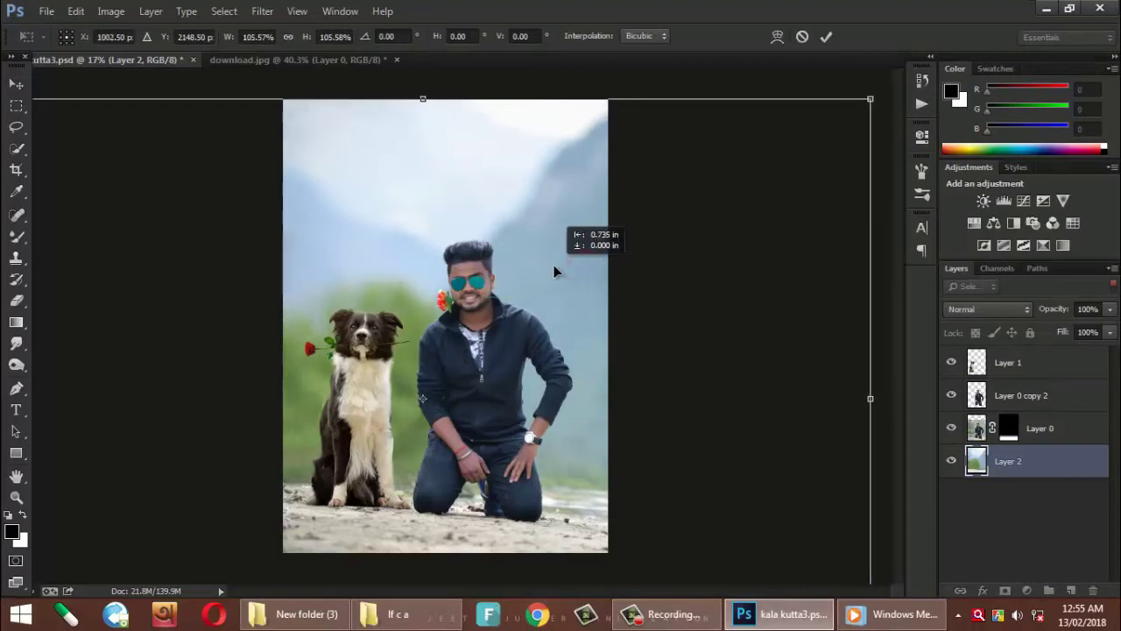
double_click(549, 280)
scroll(459, 302, "up", 1)
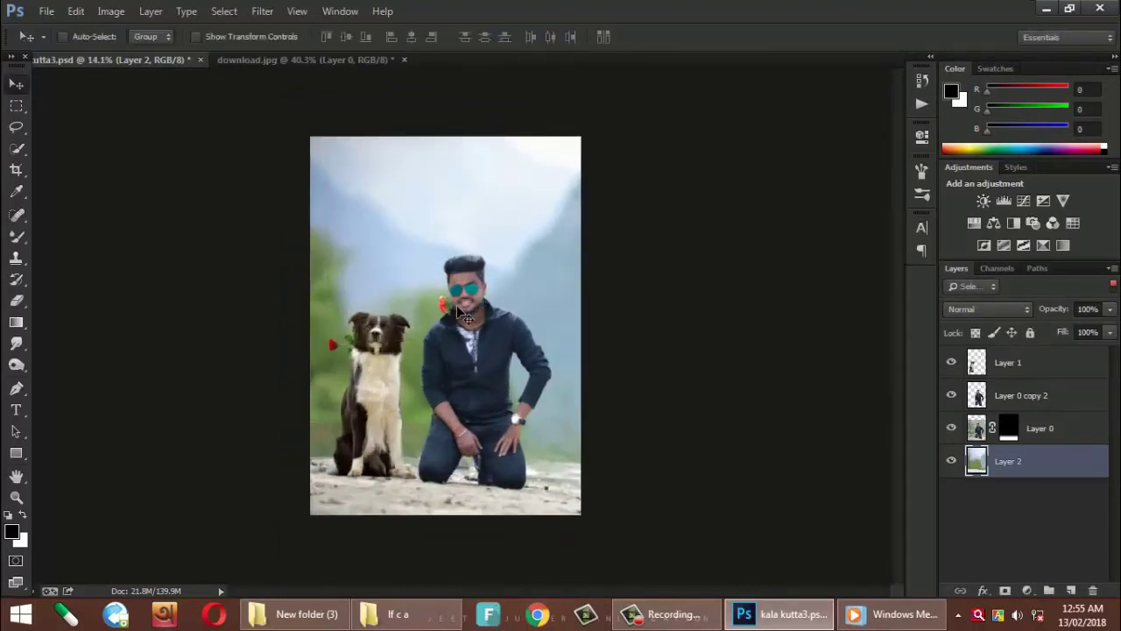
- Crop the composite to a tall portrait frame around the man and dog
left_click(15, 169)
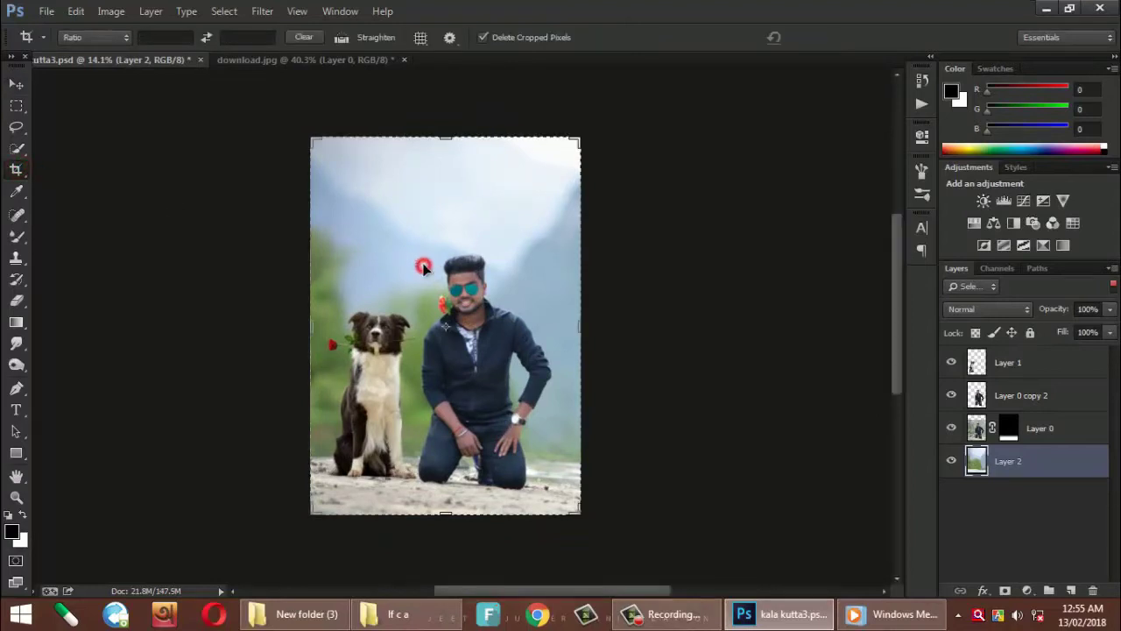
left_click(427, 267)
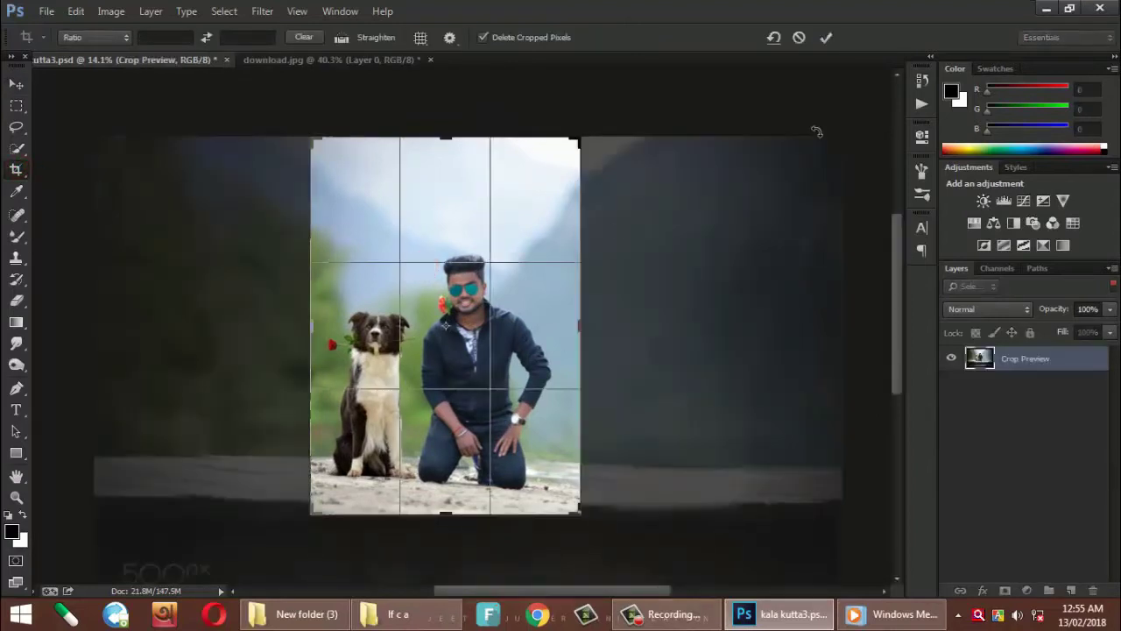
left_click(828, 38)
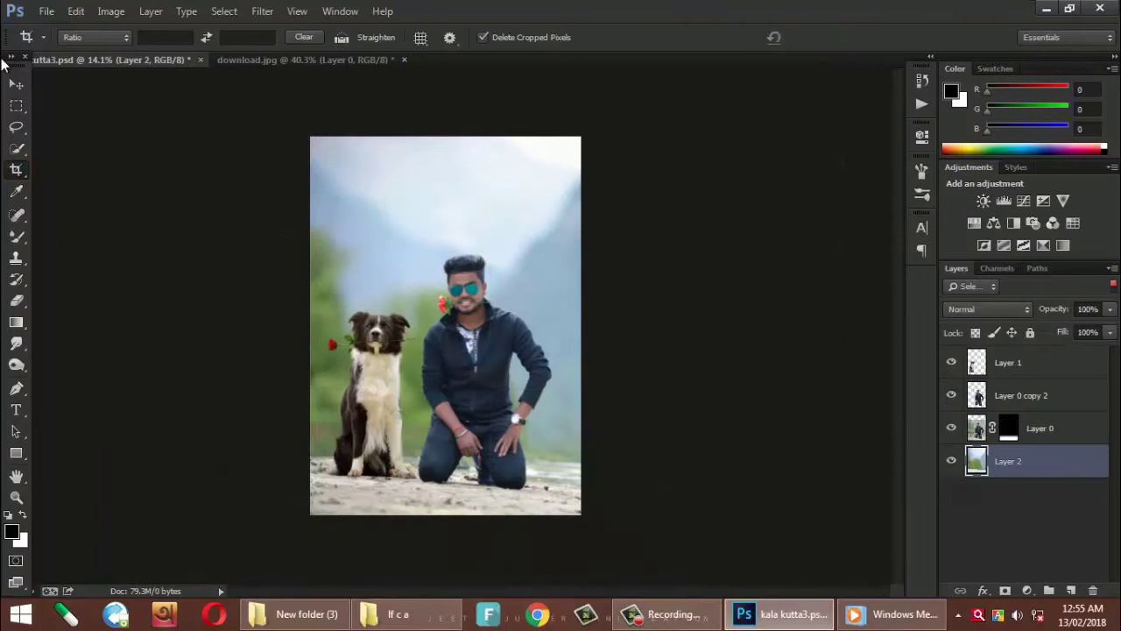
key("v")
- Zoom in to inspect the dog's head, the man's face and the rose at his mouth
scroll(400, 207, "up", 2)
scroll(484, 319, "up", 1)
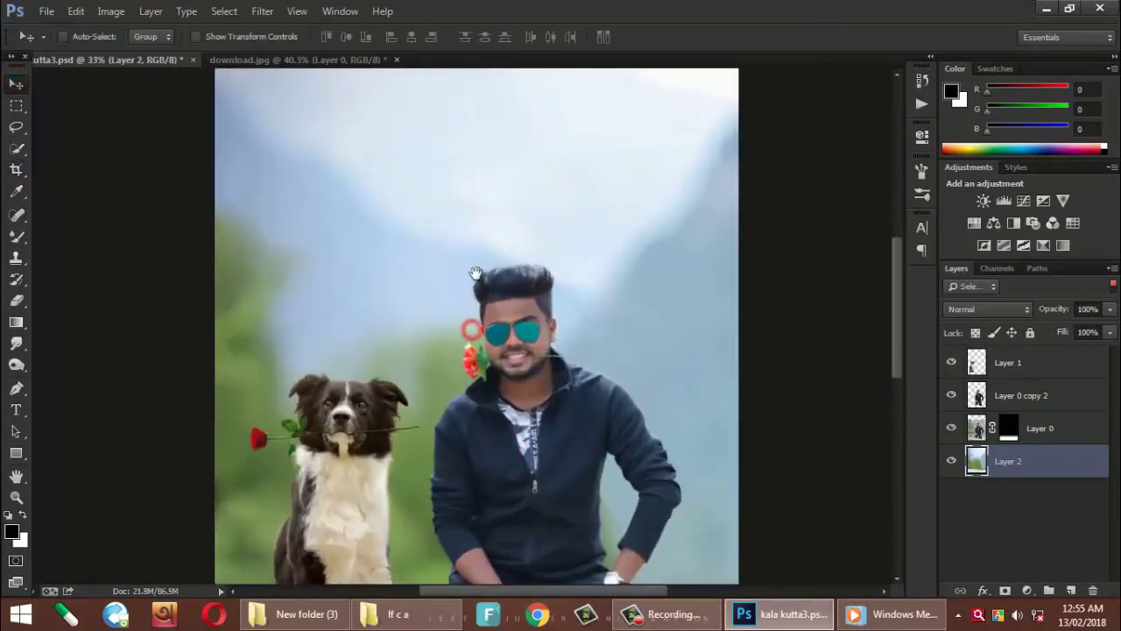
scroll(548, 350, "up", 1)
scroll(567, 328, "down", 2)
scroll(568, 328, "up", 1)
scroll(484, 481, "up", 2)
scroll(476, 487, "up", 1)
scroll(403, 377, "up", 1)
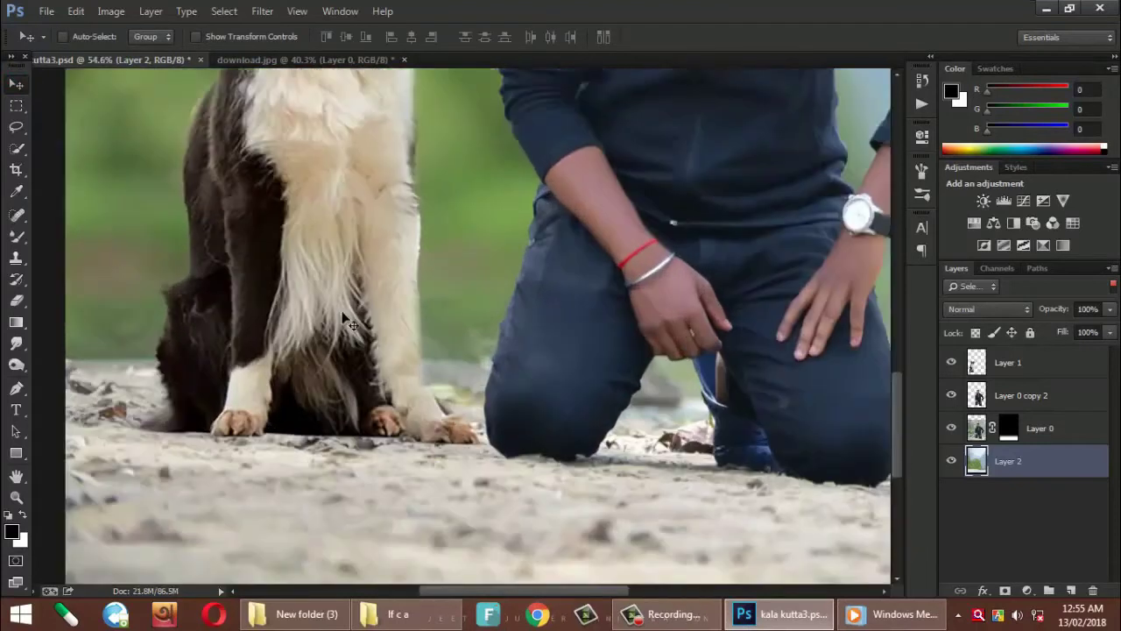
scroll(333, 288, "up", 1)
scroll(339, 285, "up", 1)
left_click_drag(456, 253, 453, 325)
left_click_drag(433, 395, 433, 480)
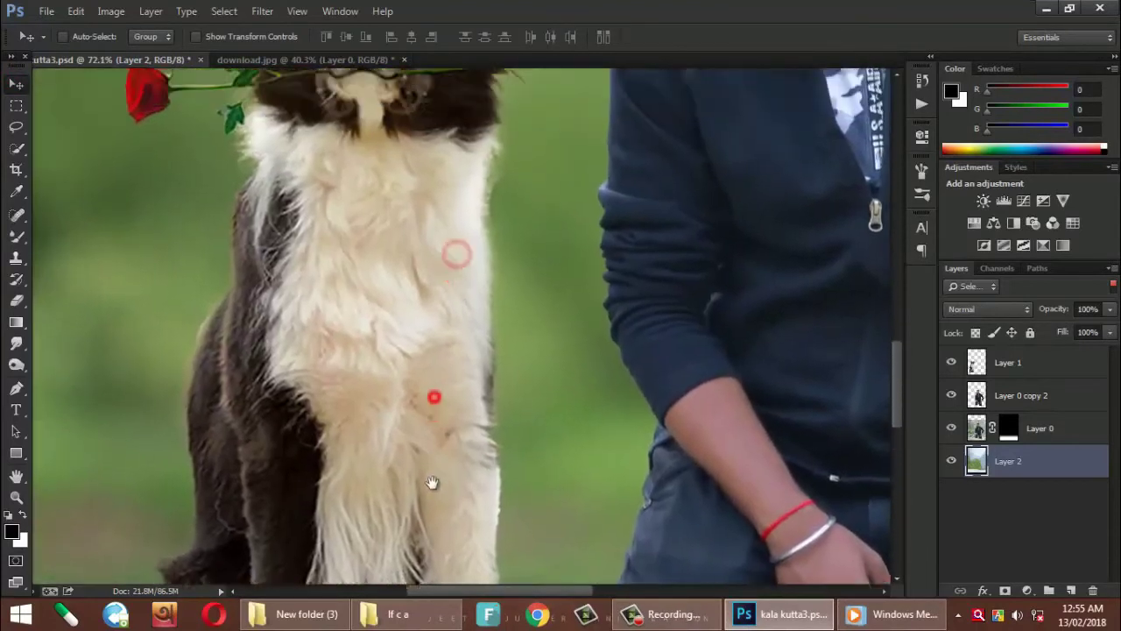
left_click_drag(419, 300, 409, 463)
left_click_drag(504, 344, 914, 391)
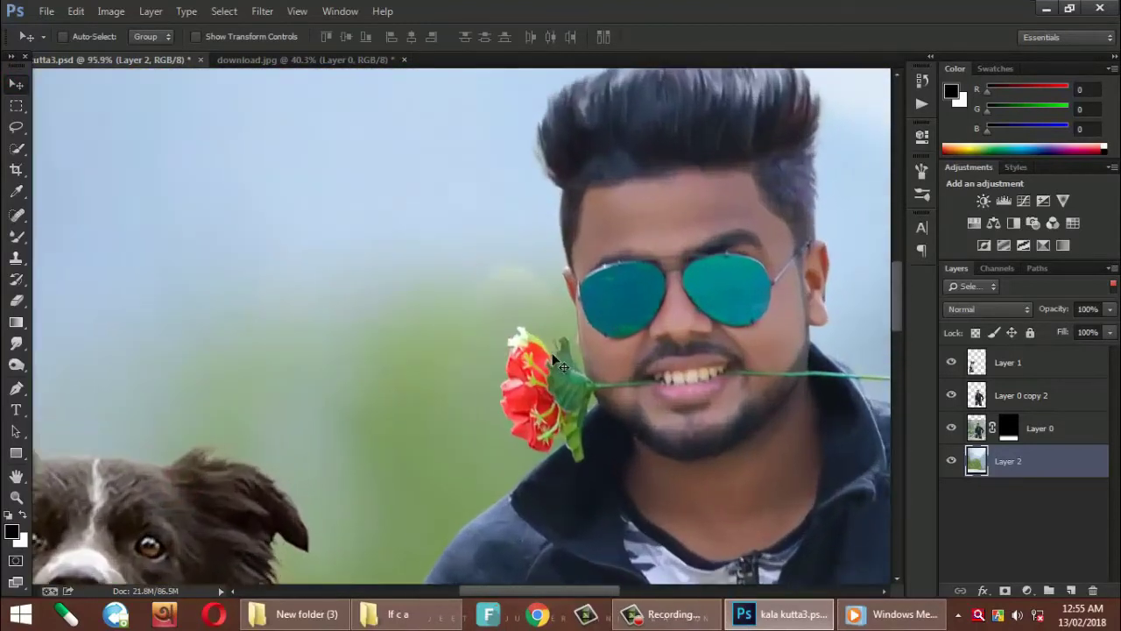
- Briefly hide and reshow the man's and dog's layers, then make Layer 0 active
left_click(952, 396)
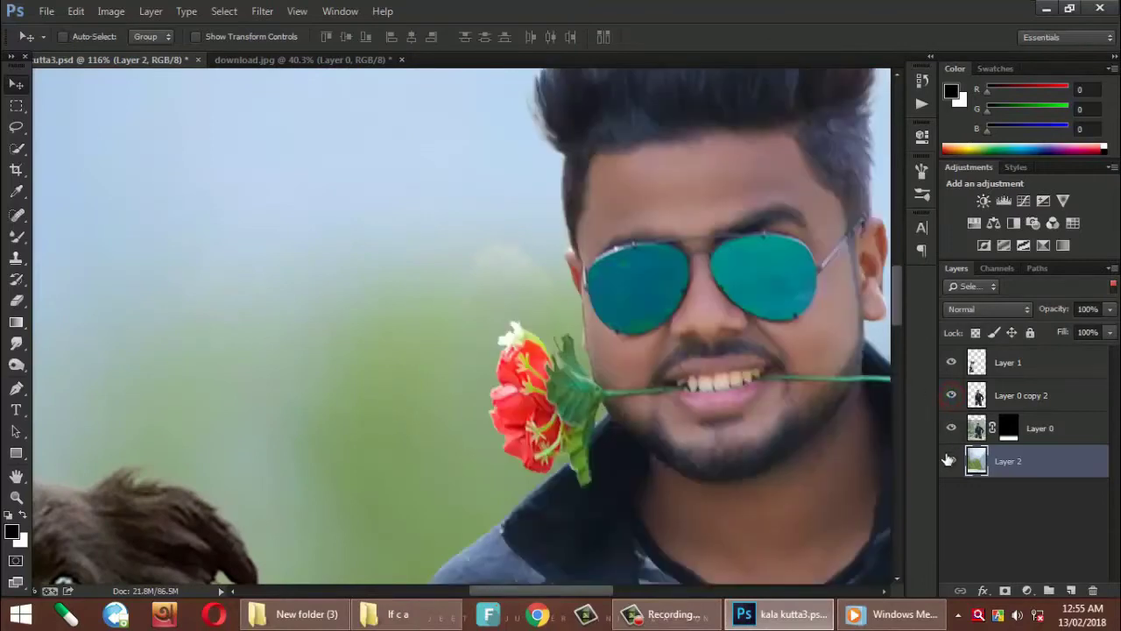
left_click(954, 365)
scroll(508, 333, "down", 2)
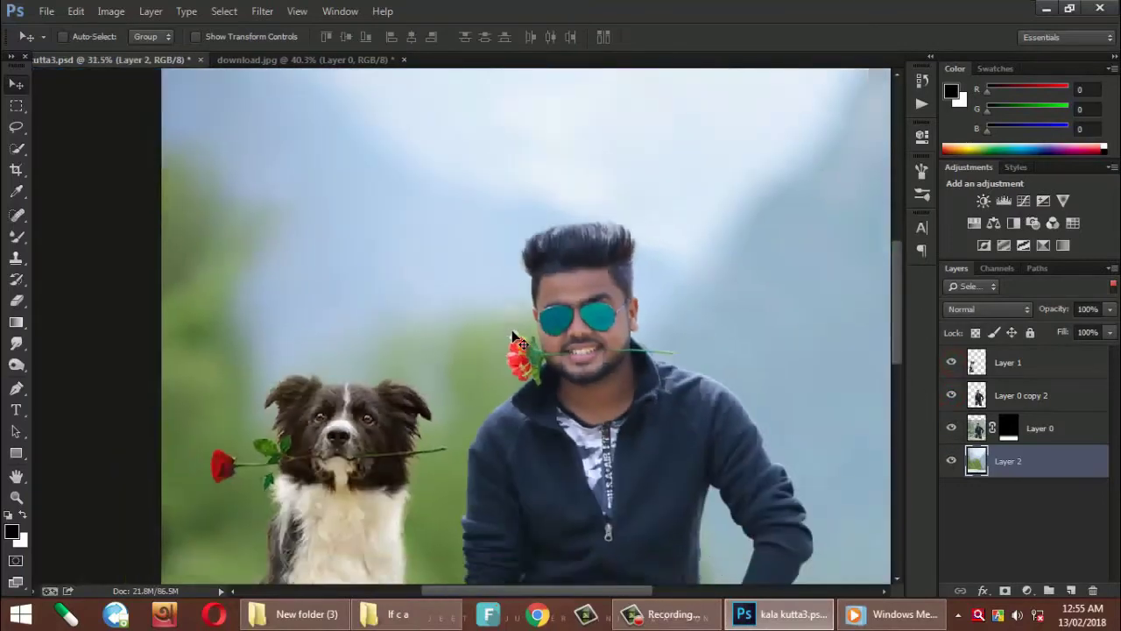
scroll(516, 353, "down", 4)
scroll(519, 353, "up", 2)
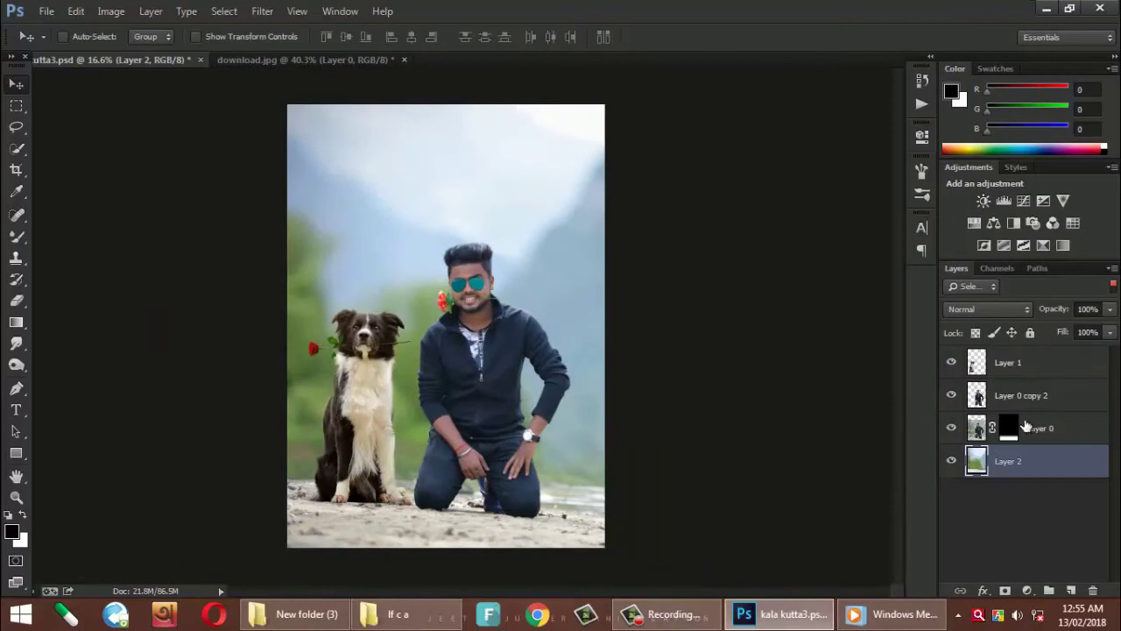
left_click(1037, 427)
scroll(461, 528, "up", 1)
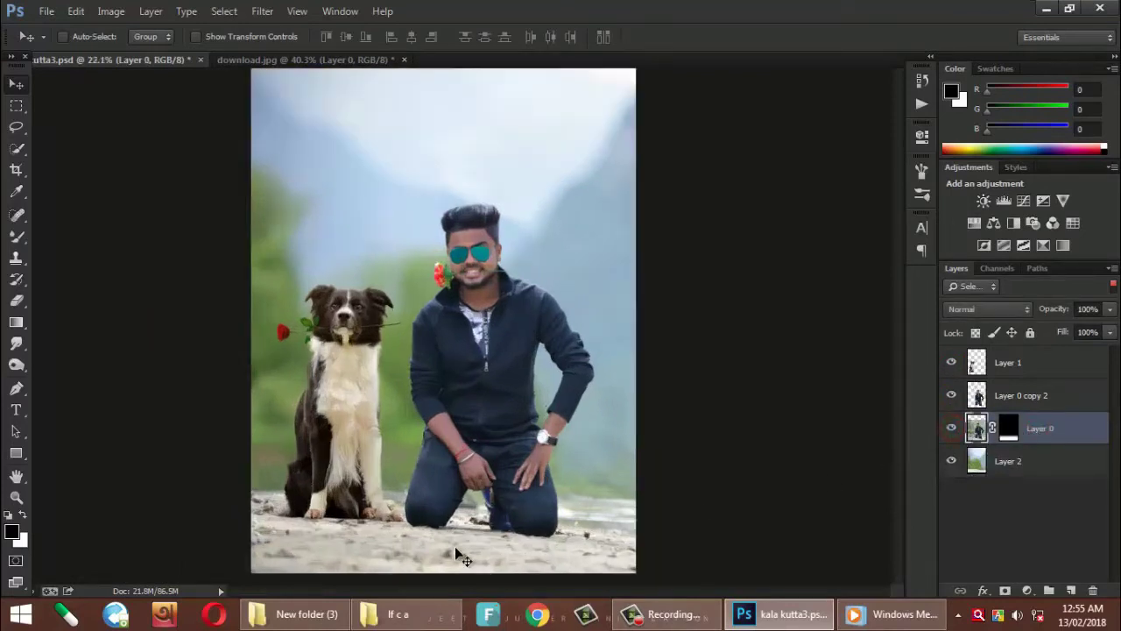
scroll(461, 528, "up", 4)
scroll(403, 495, "down", 1)
scroll(401, 494, "down", 1)
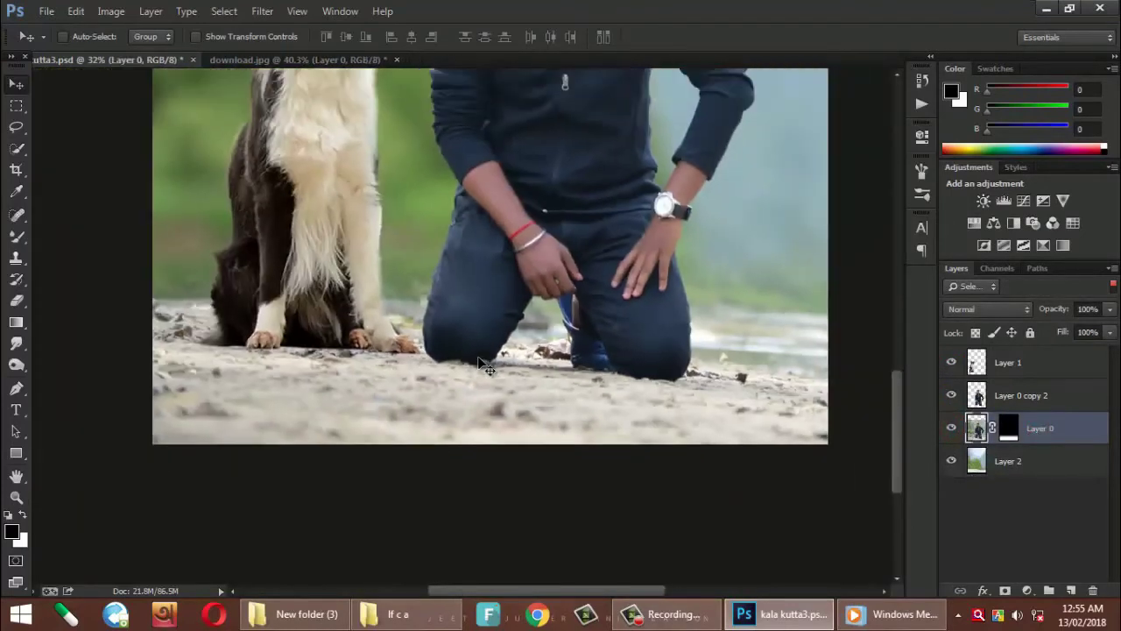
scroll(380, 370, "up", 3)
scroll(445, 354, "up", 2)
scroll(446, 353, "up", 1)
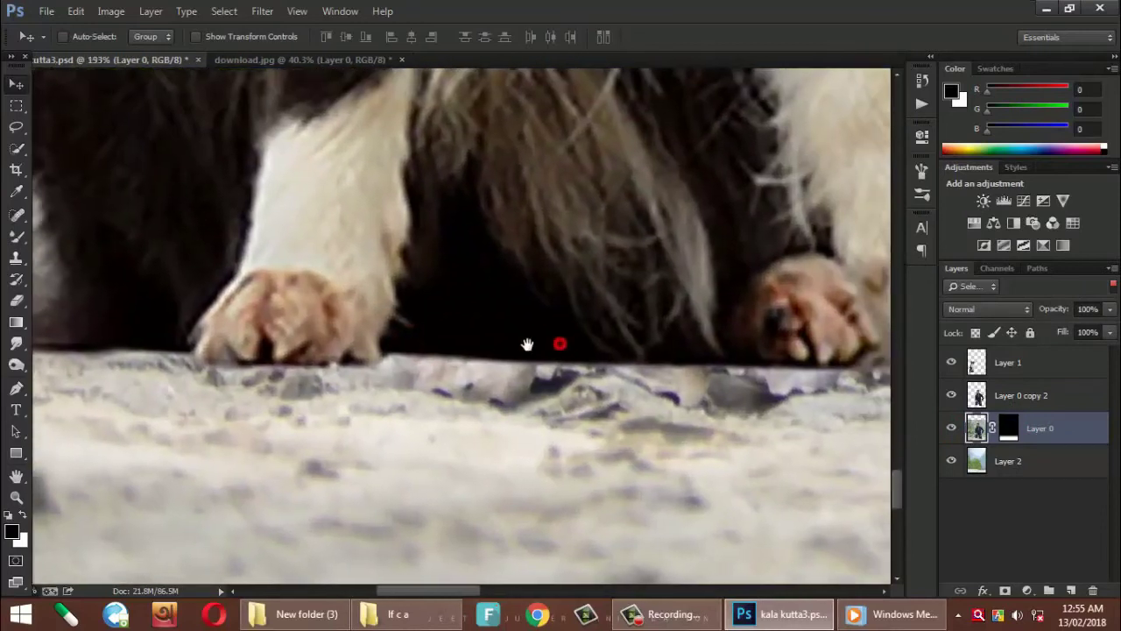
- Add a layer mask to Layer 1 and paint black over the rock edge under the paws
left_click(1021, 362)
left_click(1005, 591)
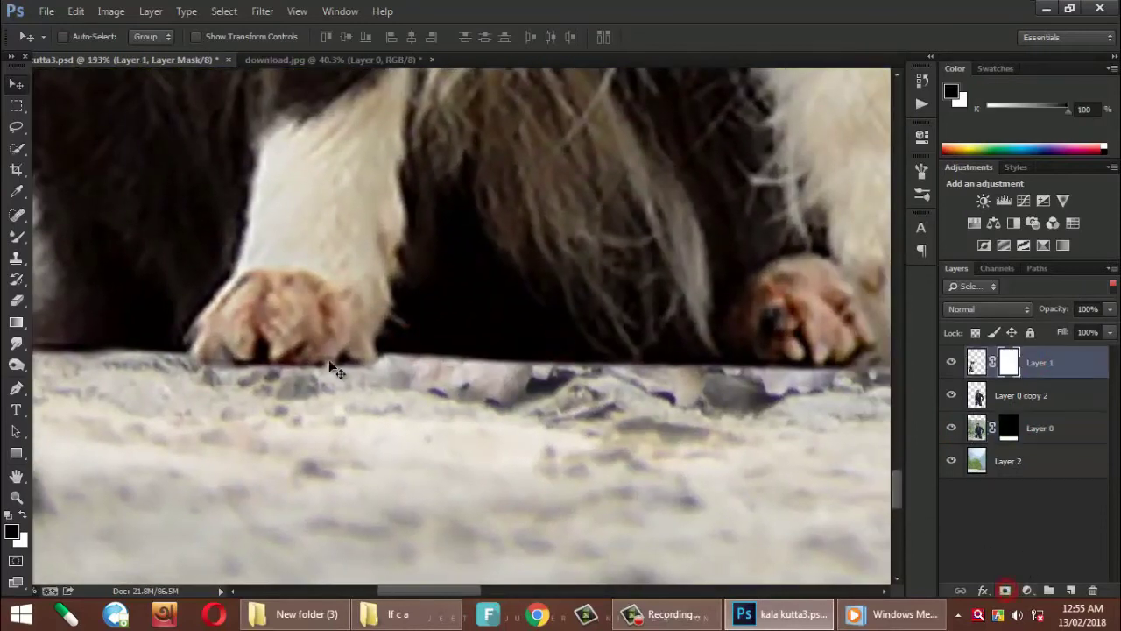
right_click(19, 240)
left_click(61, 239)
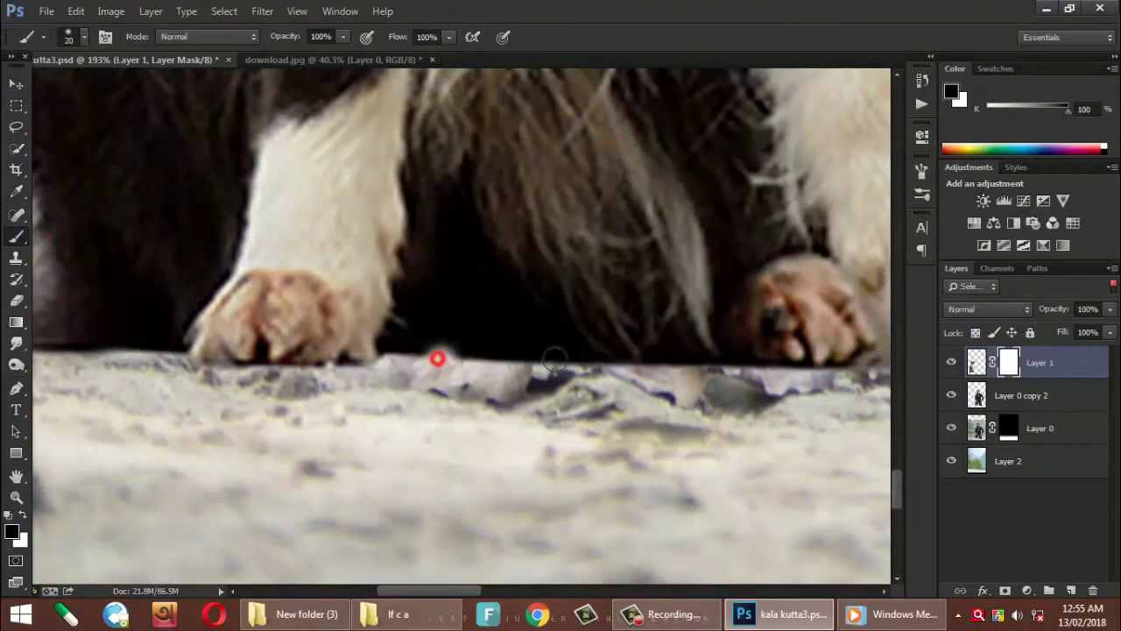
left_click_drag(554, 358, 569, 362)
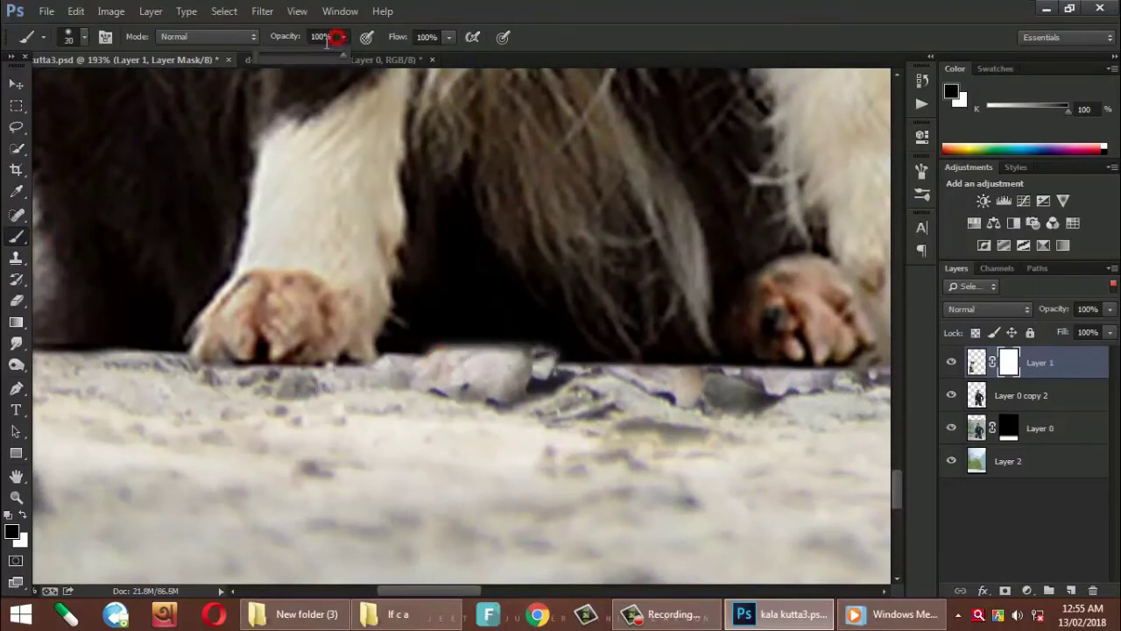
mouse_move(663, 366)
left_mouse_down()
mouse_move(397, 374)
mouse_move(801, 388)
mouse_move(707, 406)
mouse_move(533, 395)
mouse_move(744, 418)
left_mouse_up()
- Continue masking the rock edge to the right and beneath both front paws
scroll(758, 412, "right", 5)
scroll(543, 403, "right", 5)
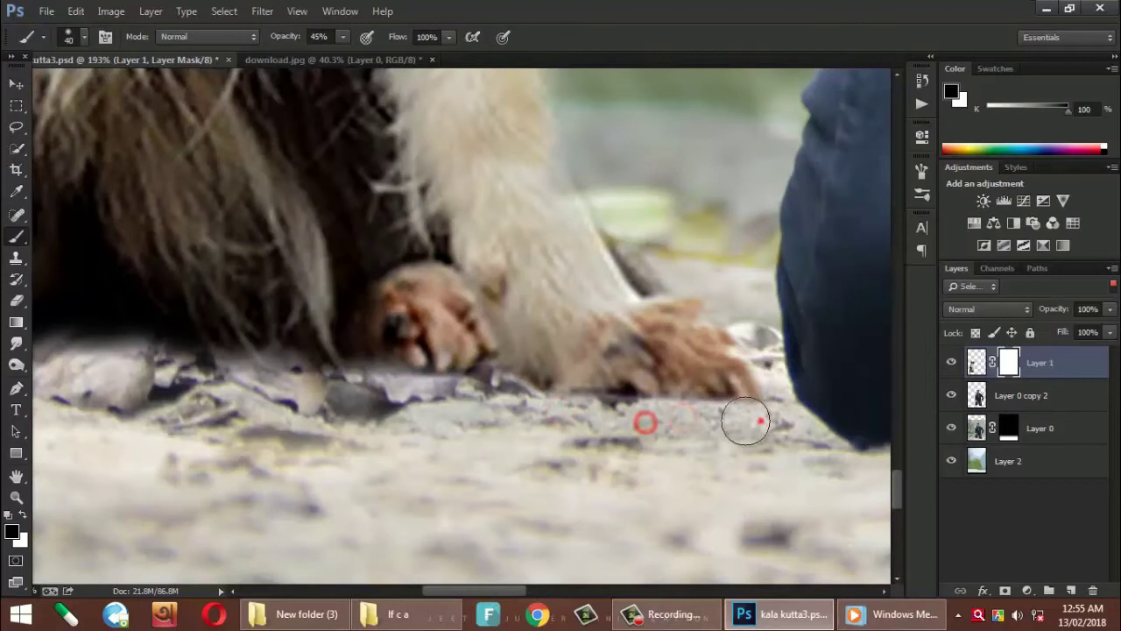
left_click_drag(391, 407, 664, 372)
left_click_drag(626, 313, 204, 284)
left_click_drag(656, 335, 244, 327)
left_click_drag(408, 303, 612, 322)
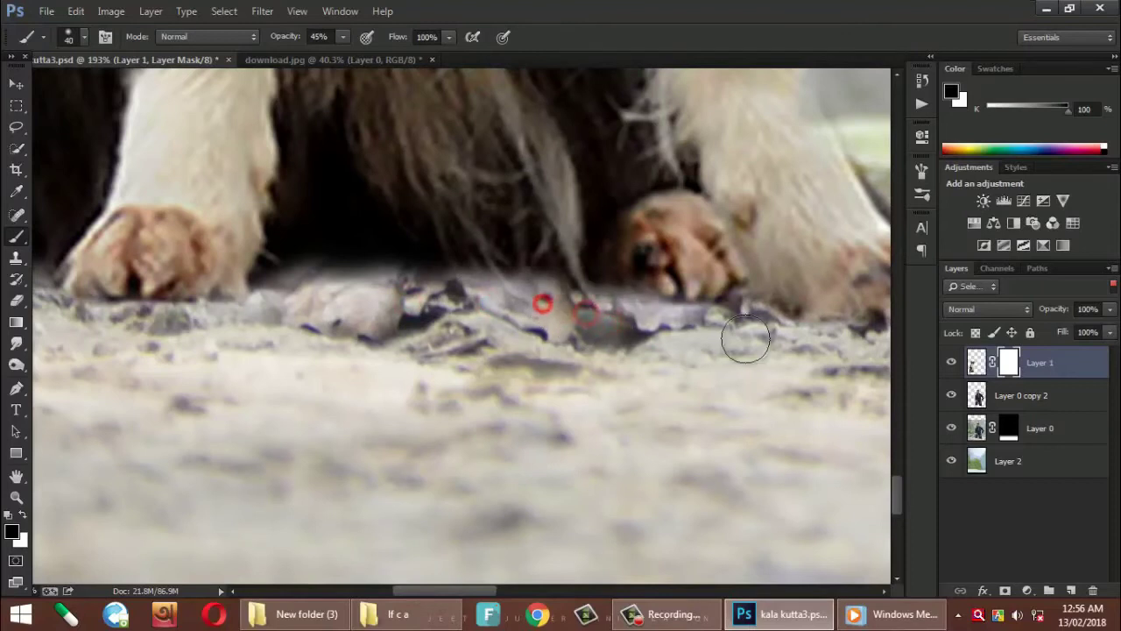
- Zoom around to inspect the blended ground and return to the Move tool
scroll(746, 335, "down", 3)
scroll(483, 301, "down", 3)
scroll(525, 307, "down", 3)
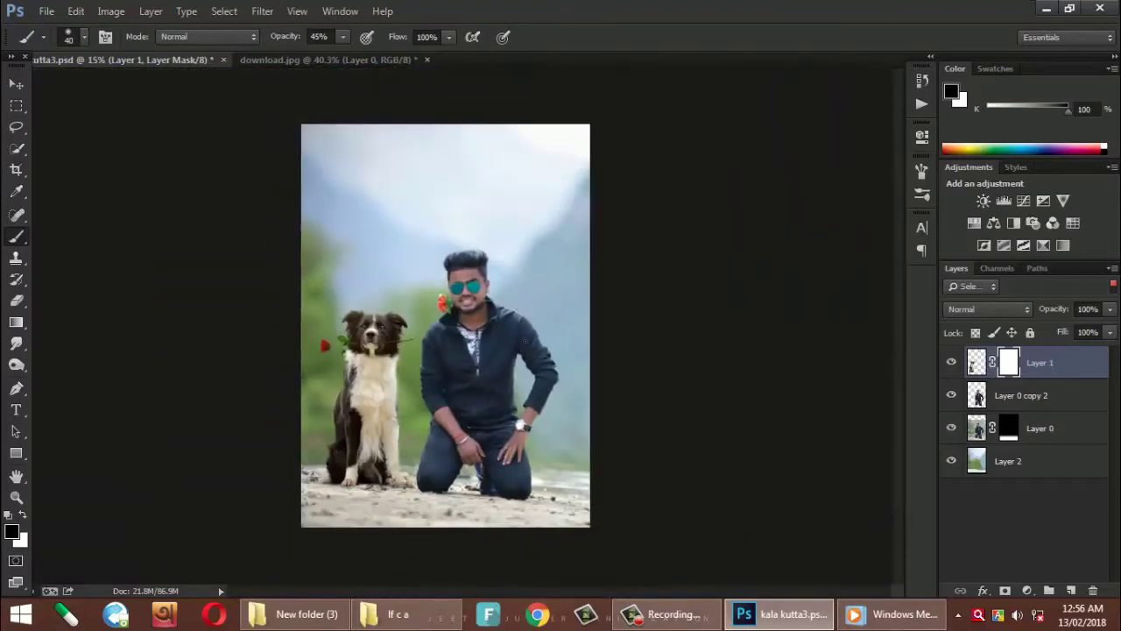
scroll(418, 315, "up", 2)
scroll(419, 316, "up", 2)
scroll(419, 315, "up", 2)
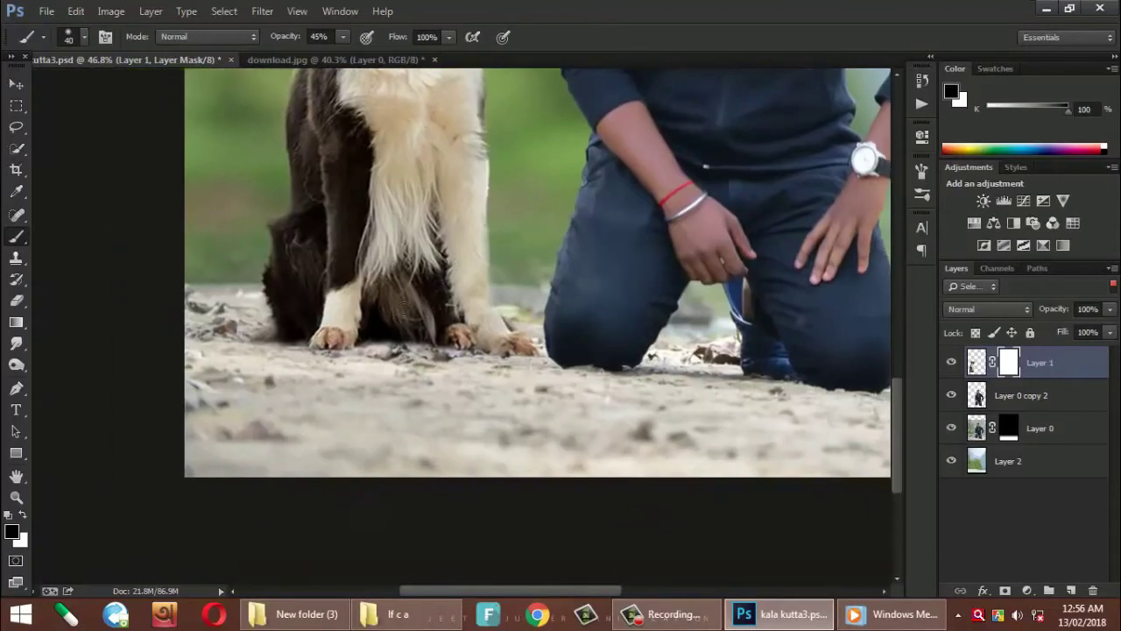
scroll(419, 315, "up", 2)
scroll(418, 315, "up", 1)
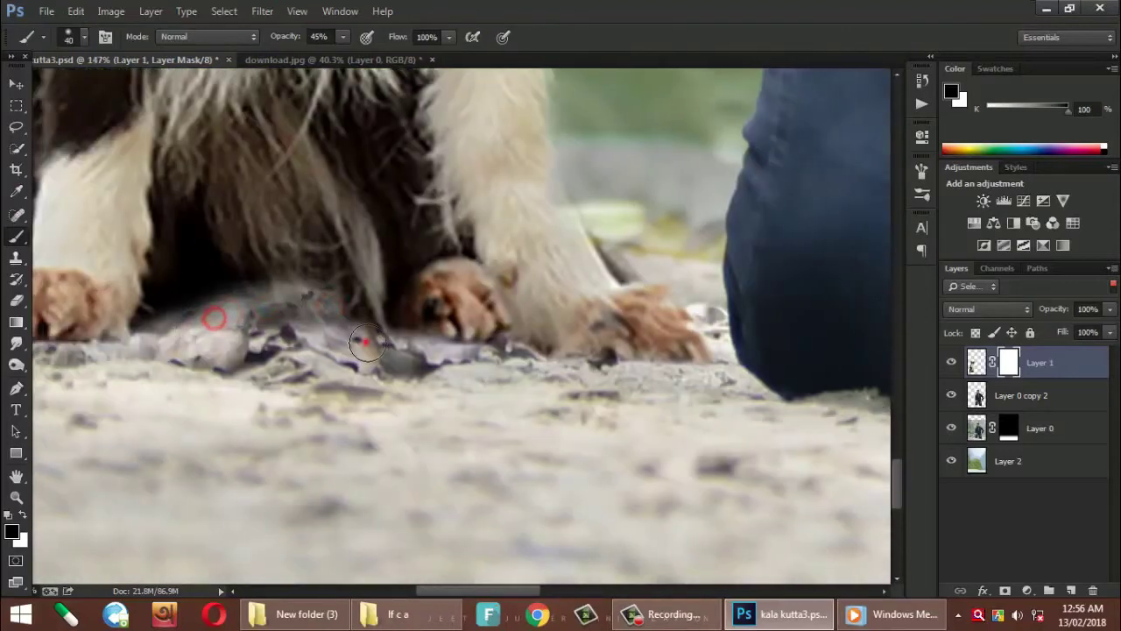
scroll(456, 361, "down", 2)
scroll(457, 361, "down", 2)
scroll(458, 361, "down", 2)
scroll(457, 361, "down", 1)
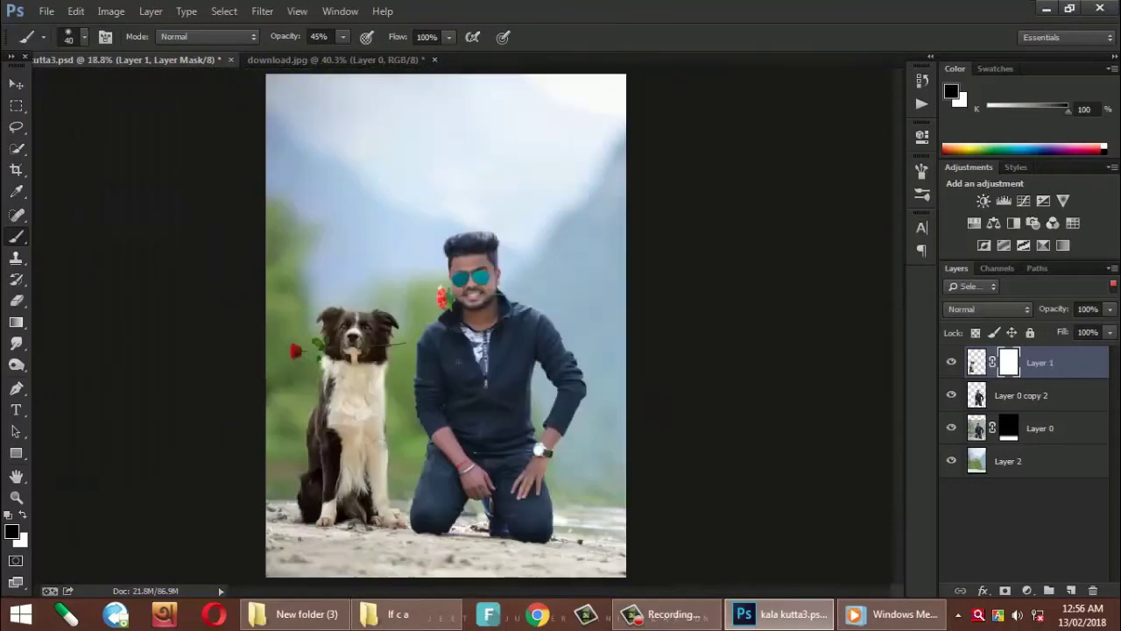
left_click(16, 84)
scroll(388, 487, "up", 1)
scroll(388, 482, "up", 2)
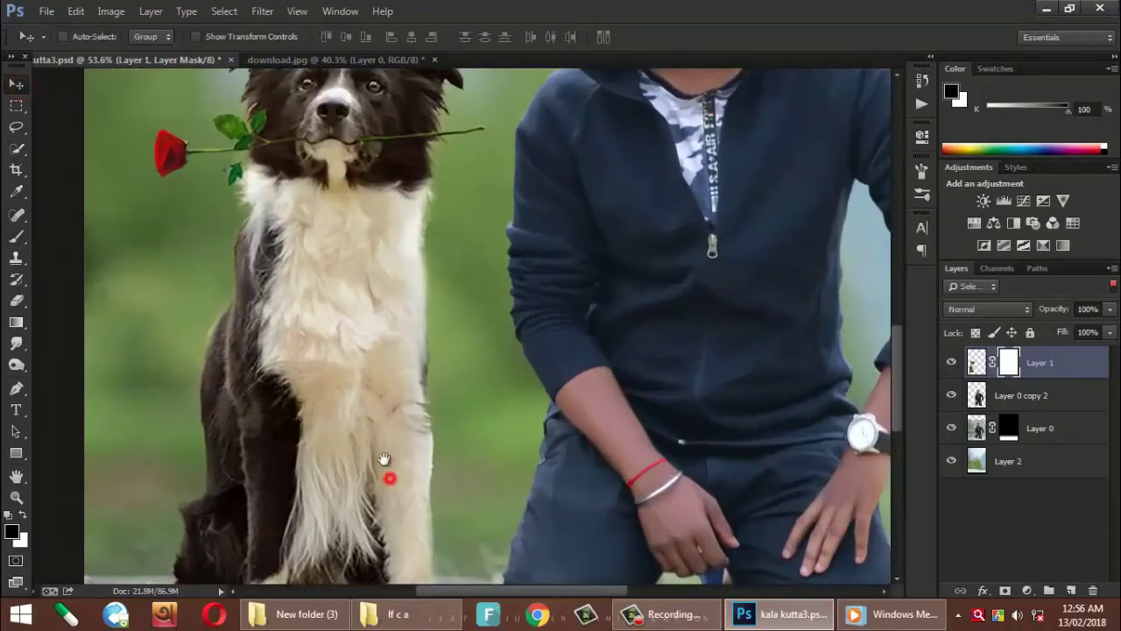
scroll(430, 362, "down", 1)
scroll(435, 371, "down", 1)
scroll(438, 374, "down", 2)
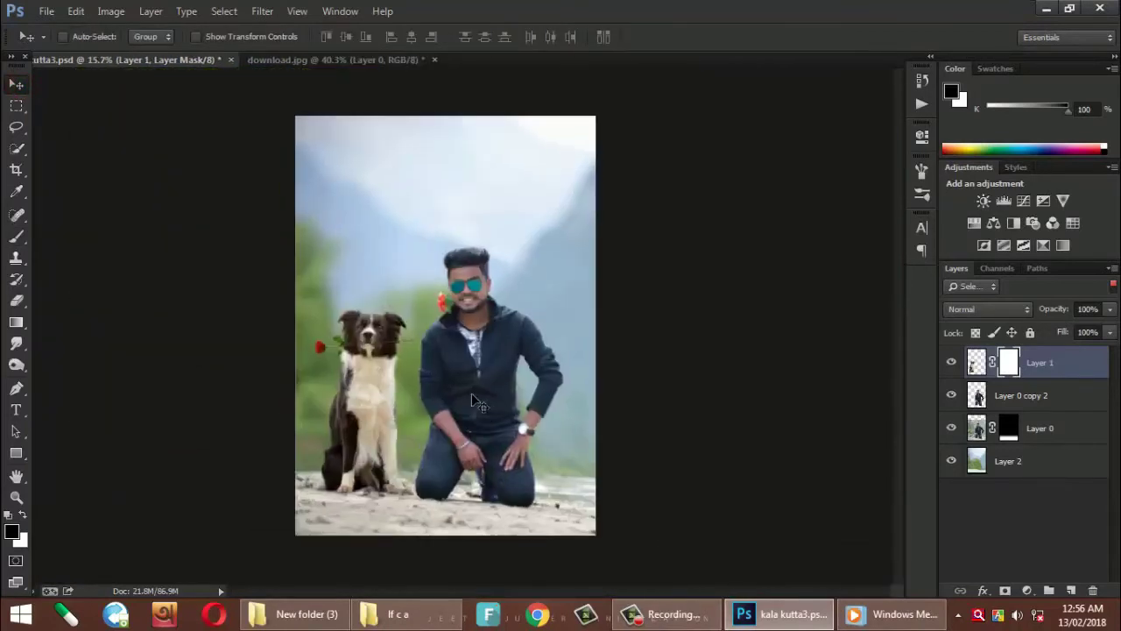
- Give the mountain background Layer 2 a Camera Raw grade with Vibrance +50 and Blacks -30
left_click(1018, 463)
left_click(264, 13)
left_click(262, 106)
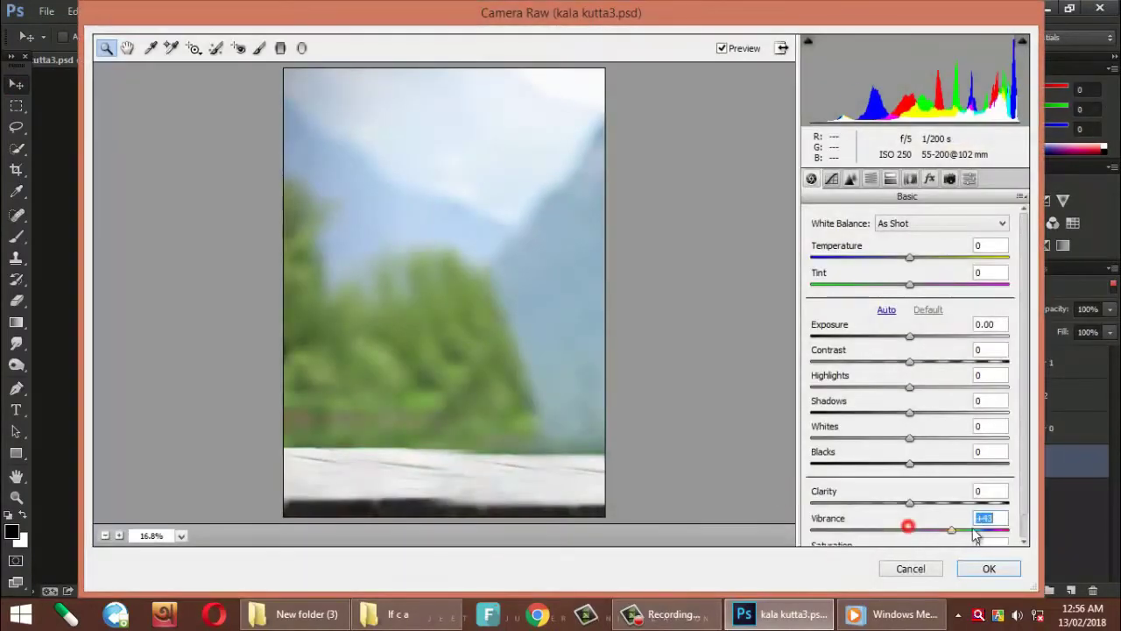
left_click_drag(975, 535, 960, 535)
left_click_drag(911, 464, 881, 464)
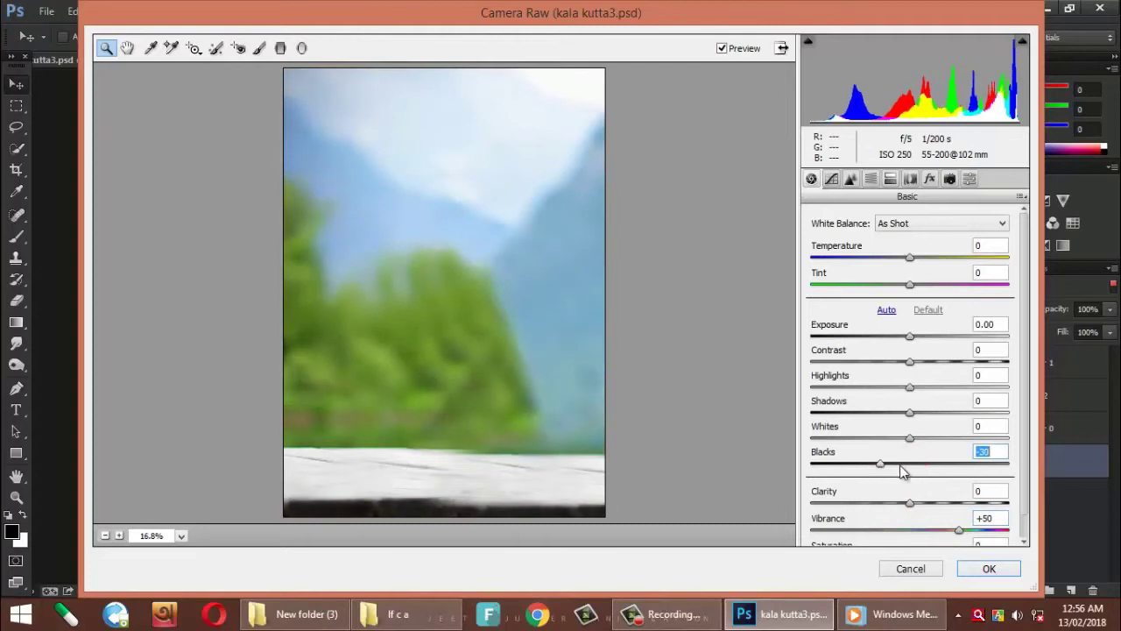
left_click(989, 569)
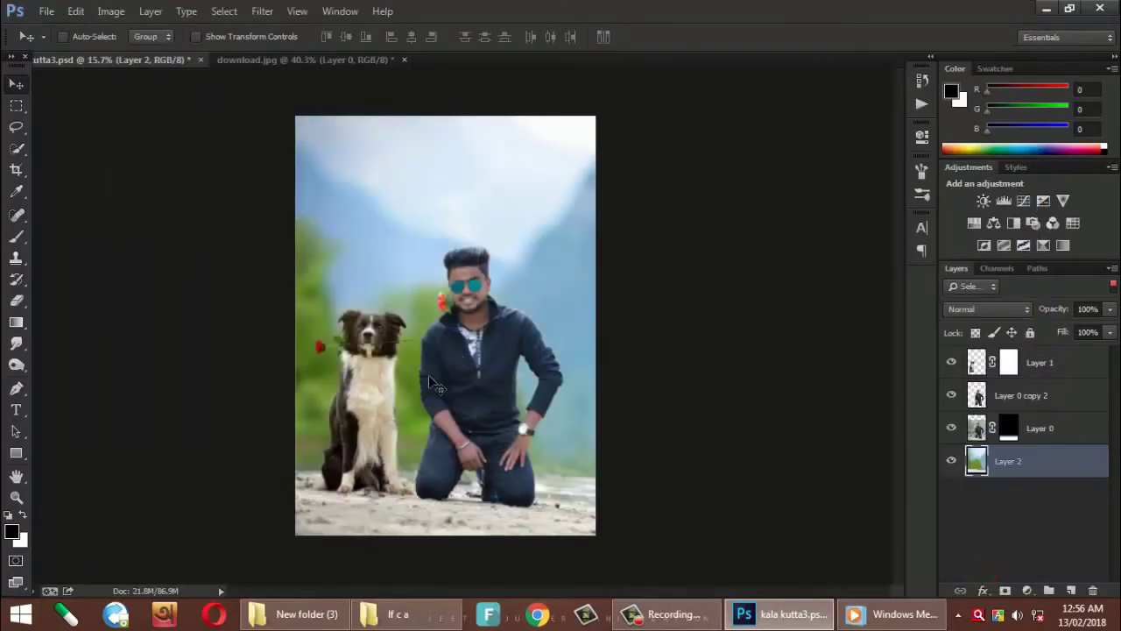
key("ctrl+plus")
left_click_drag(471, 434, 497, 377)
scroll(497, 376, "down", 3)
scroll(495, 376, "down", 3)
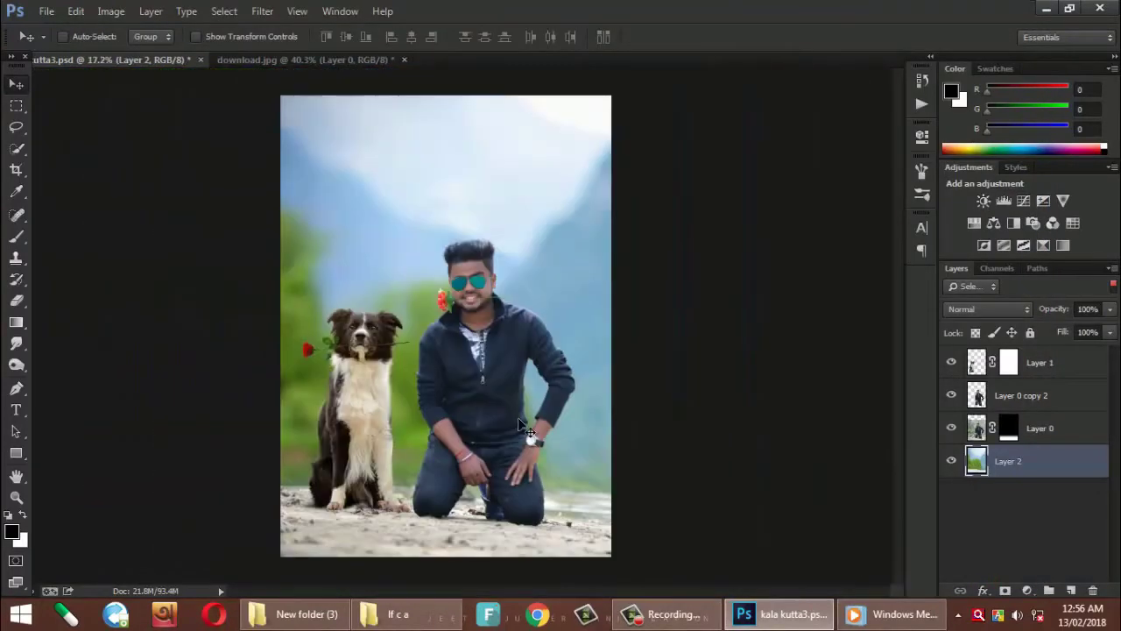
- Close download.jpg without saving its changes
left_click(366, 60)
left_click(404, 60)
left_click(575, 250)
scroll(546, 256, "up", 2)
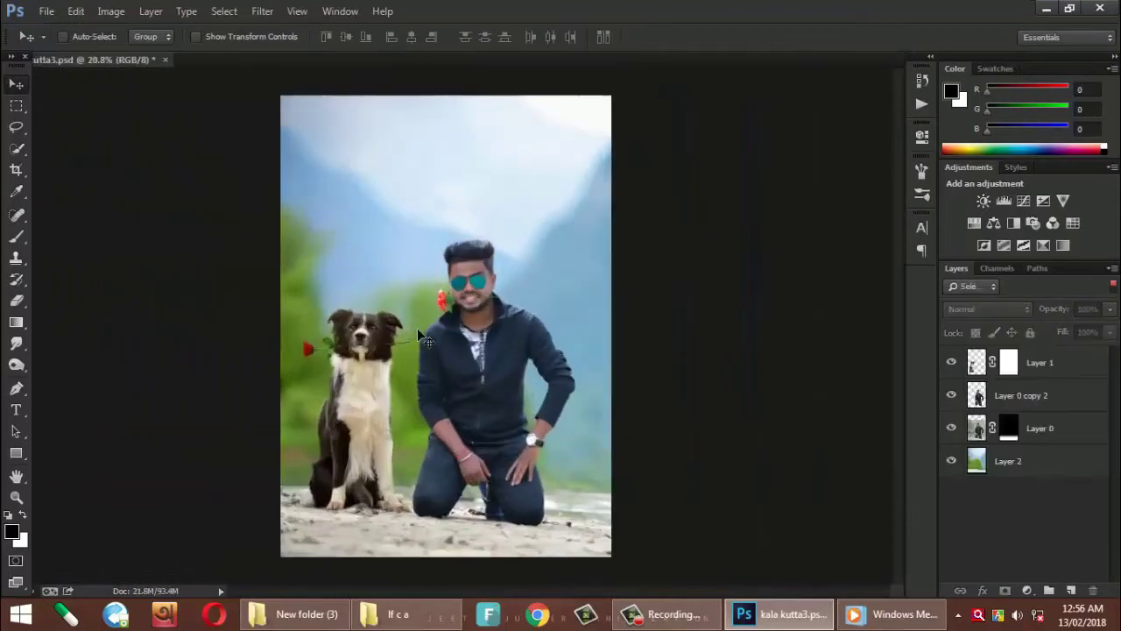
scroll(525, 263, "up", 3)
scroll(490, 254, "up", 1)
scroll(481, 258, "down", 2)
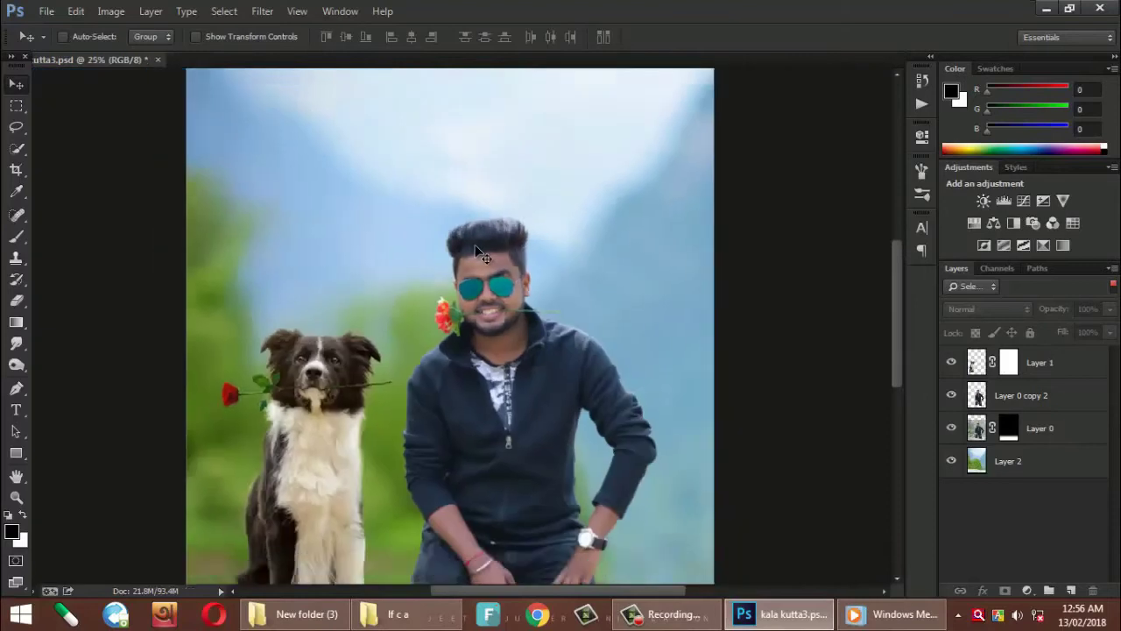
scroll(493, 273, "down", 2)
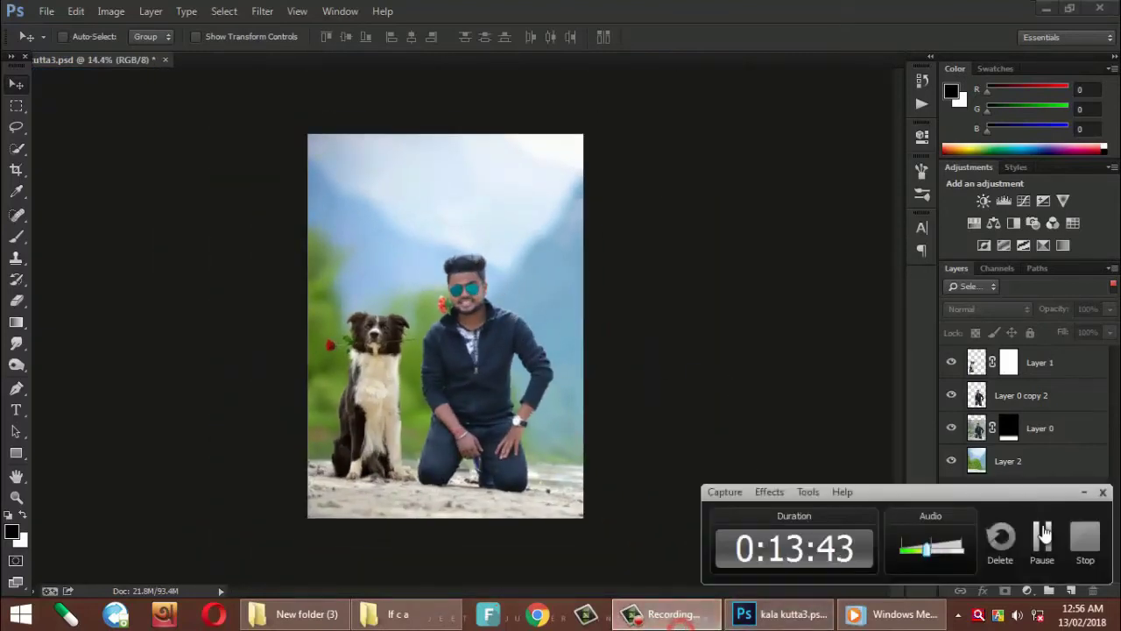
- Stamp all visible layers into a new merged Layer 3 with Ctrl+Alt+Shift+E
left_click(1065, 376)
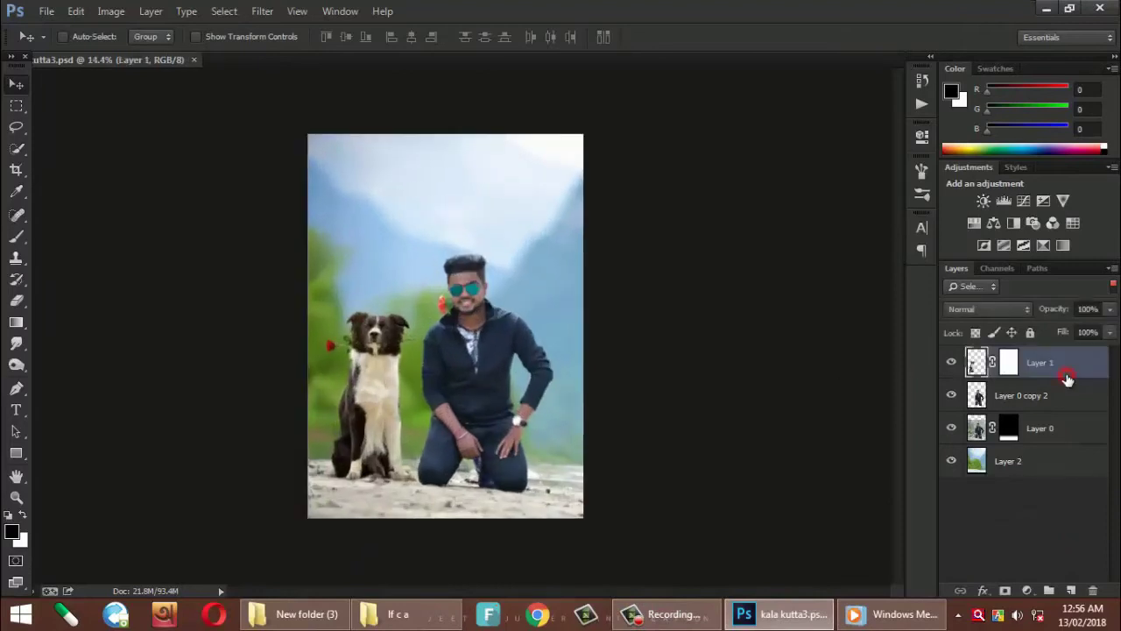
key("ctrl+shift+alt+e")
scroll(405, 334, "up", 1)
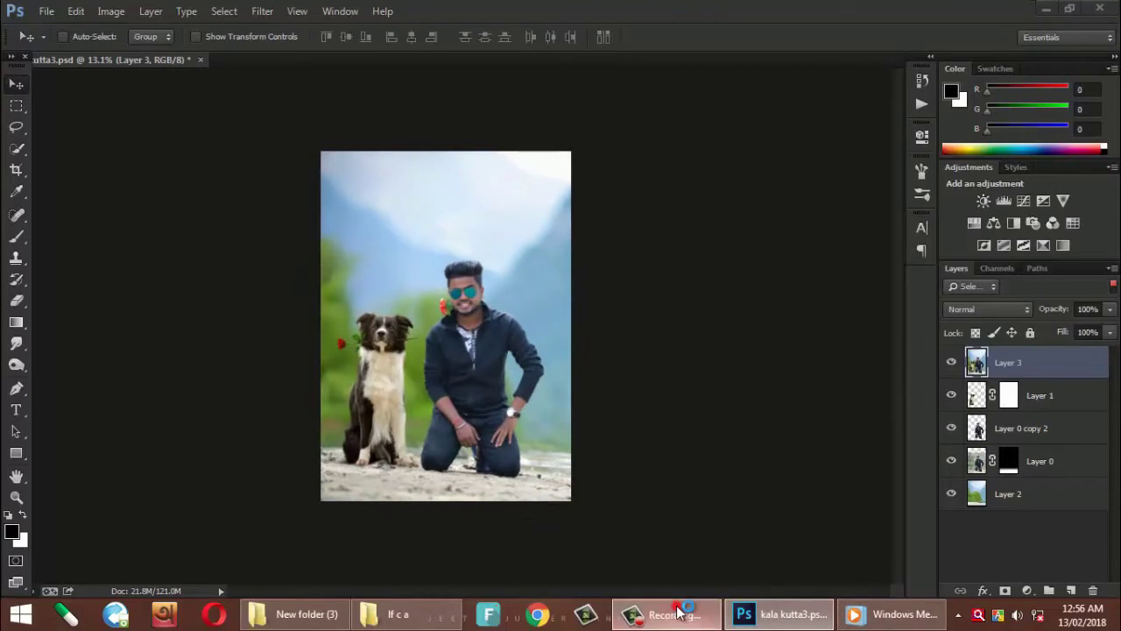
left_click(670, 613)
left_click(1038, 554)
scroll(487, 333, "down", 1)
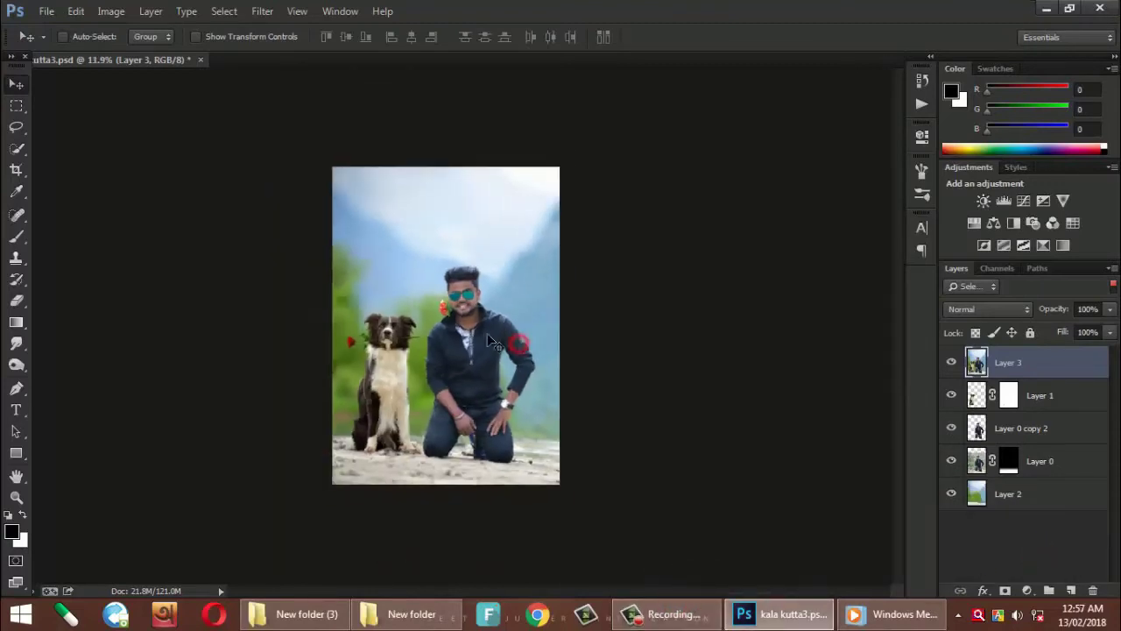
- Launch Color Efex Pro 4 on the merged layer from the Filter menu
scroll(477, 335, "up", 3)
scroll(467, 337, "down", 4)
scroll(456, 340, "up", 1)
left_click(262, 10)
mouse_move(291, 356)
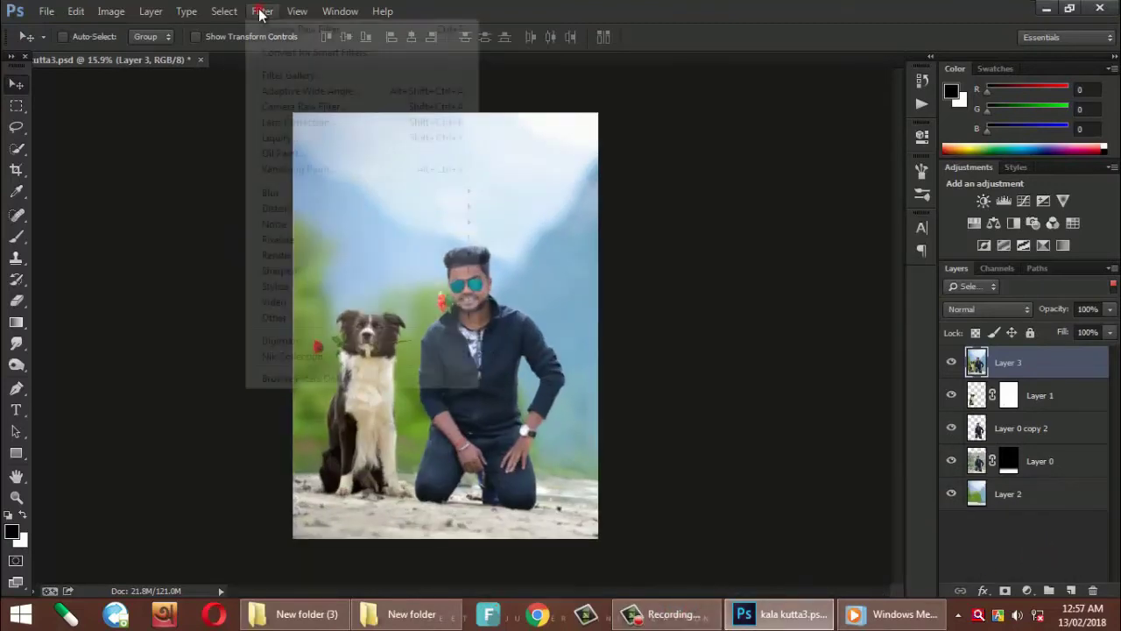
left_click(536, 371)
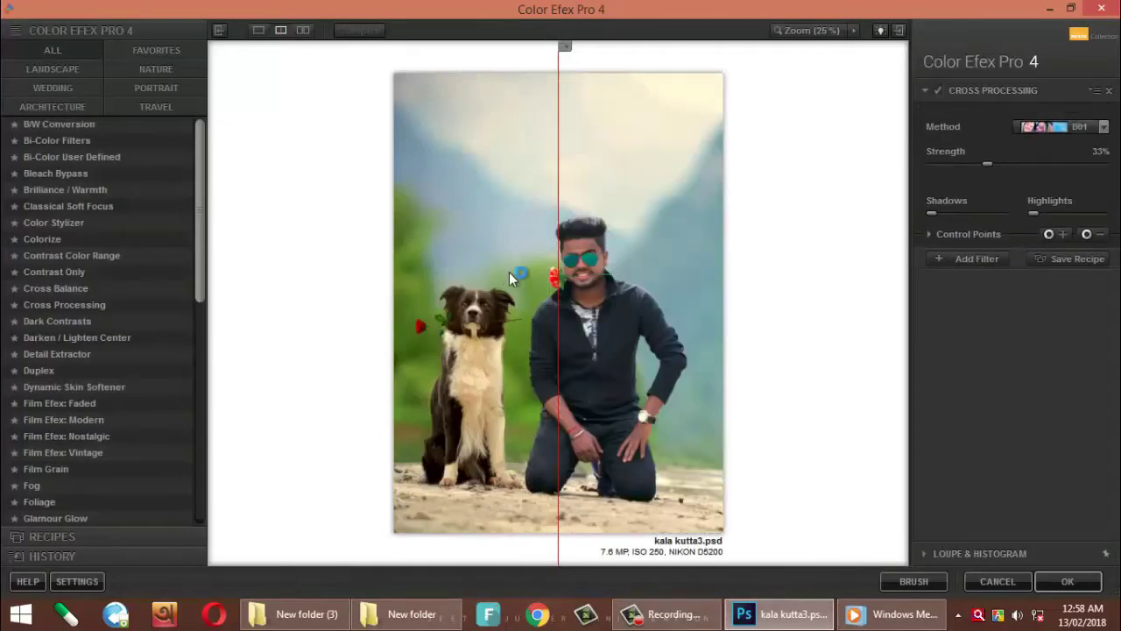
- Preview side by side and set Cross Processing to method B10 at 26% opacity
left_click(302, 30)
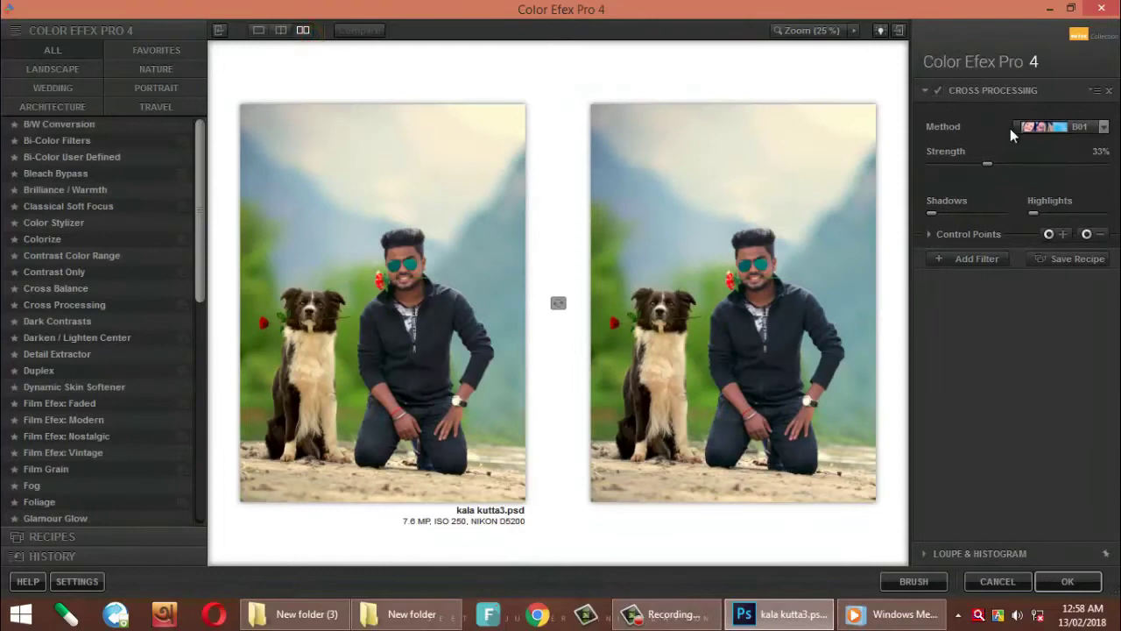
left_click(1040, 128)
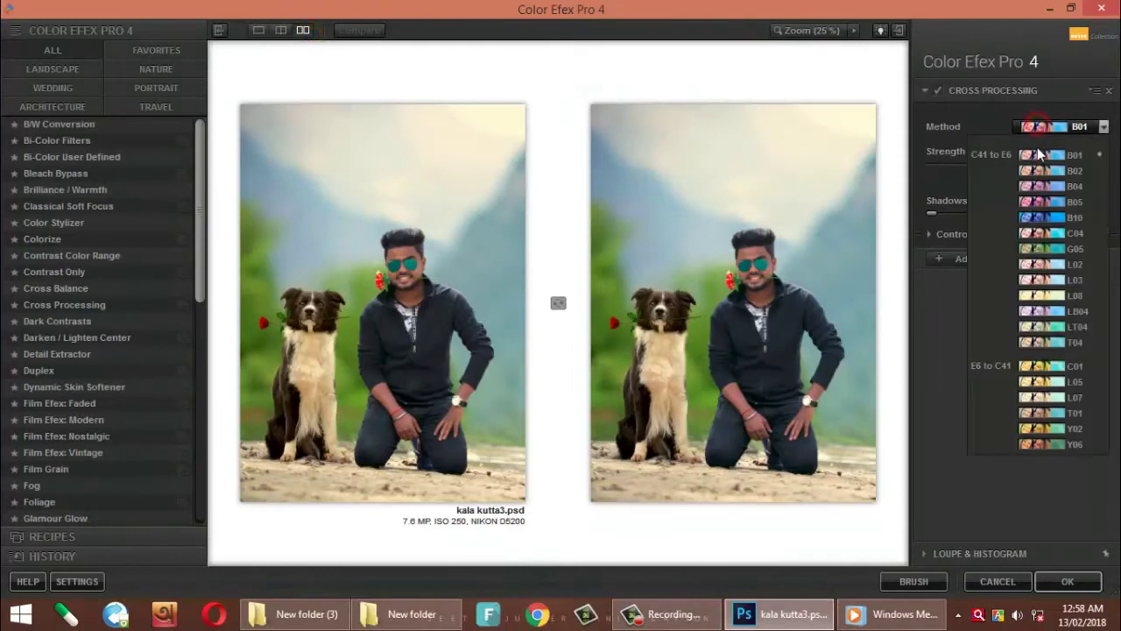
left_click(1031, 216)
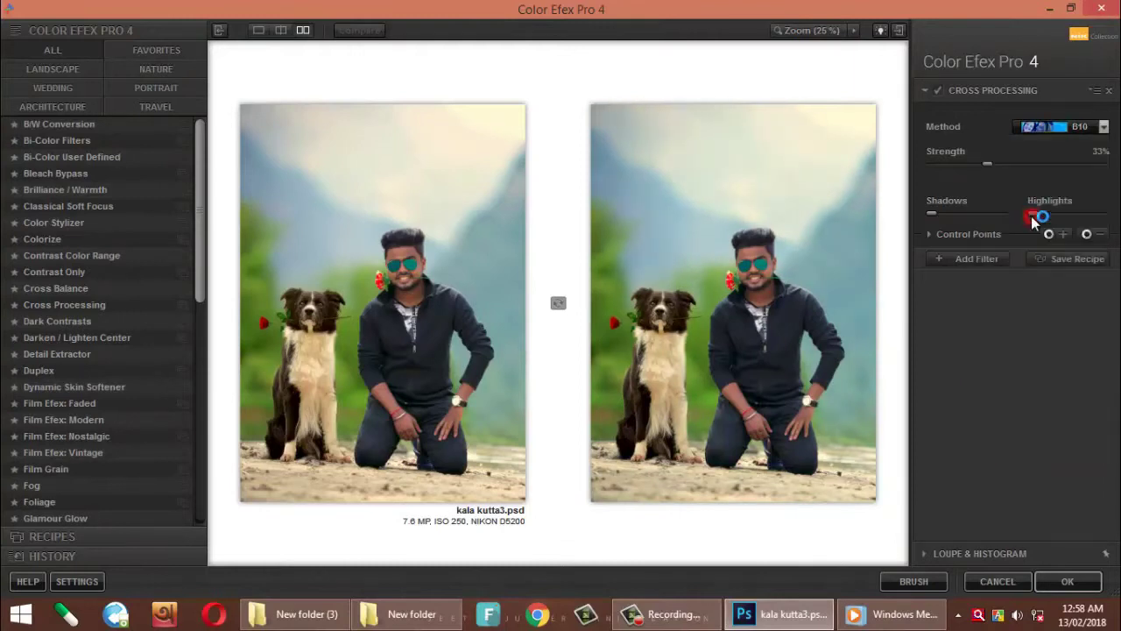
left_click(954, 233)
left_click_drag(994, 273, 979, 277)
left_click(972, 270)
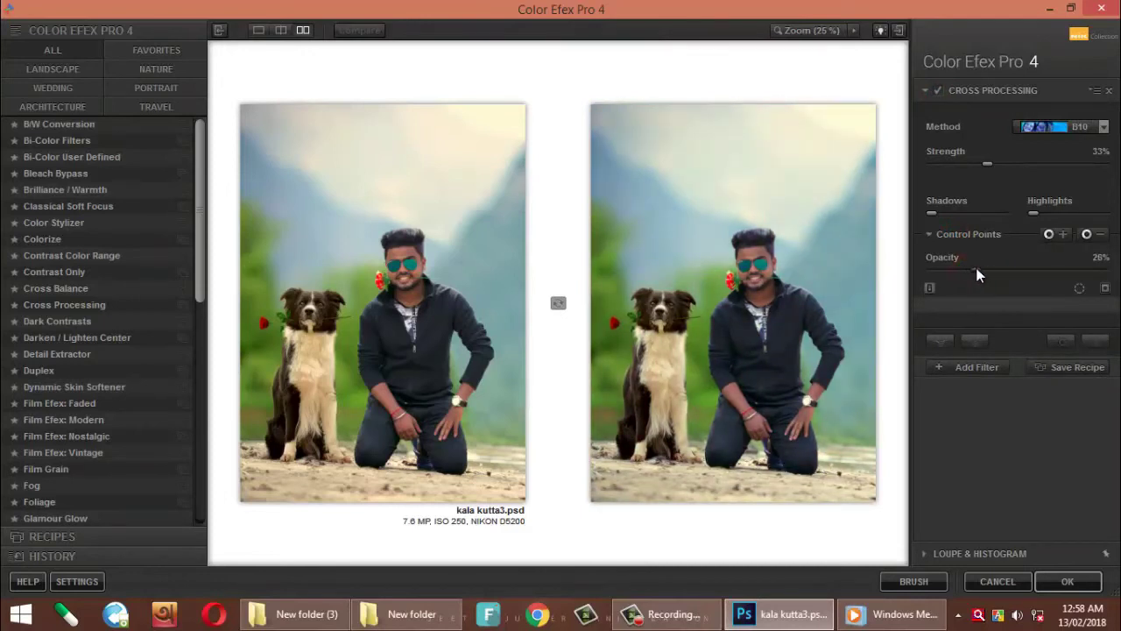
- Add Detail Extractor at 1% with saturation 50% and opacity 13%
left_click(972, 367)
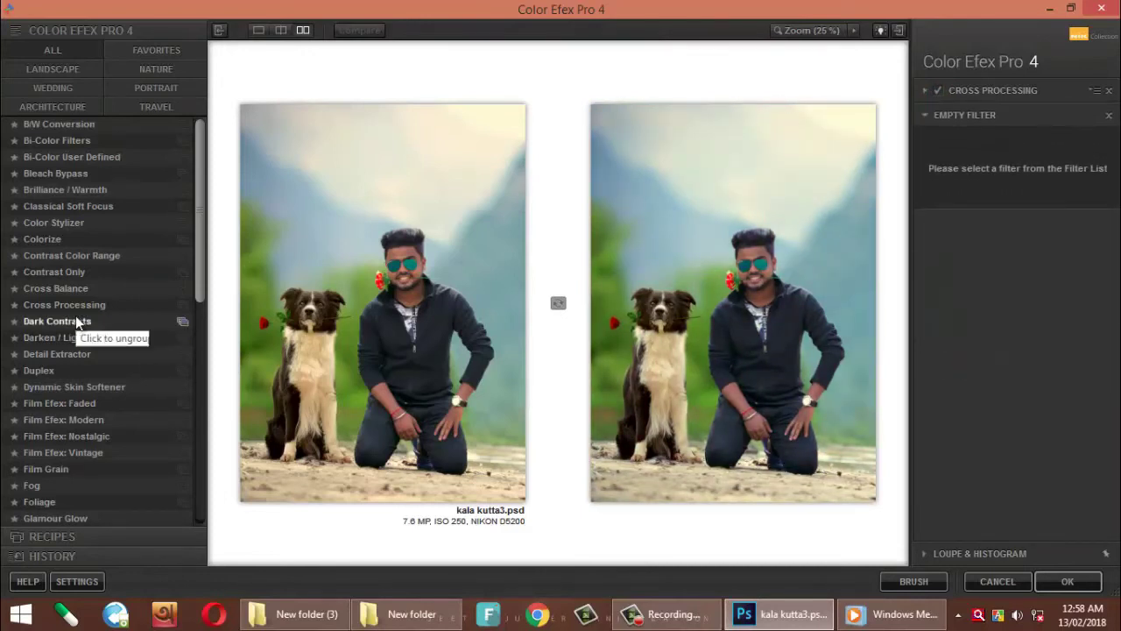
left_click(59, 353)
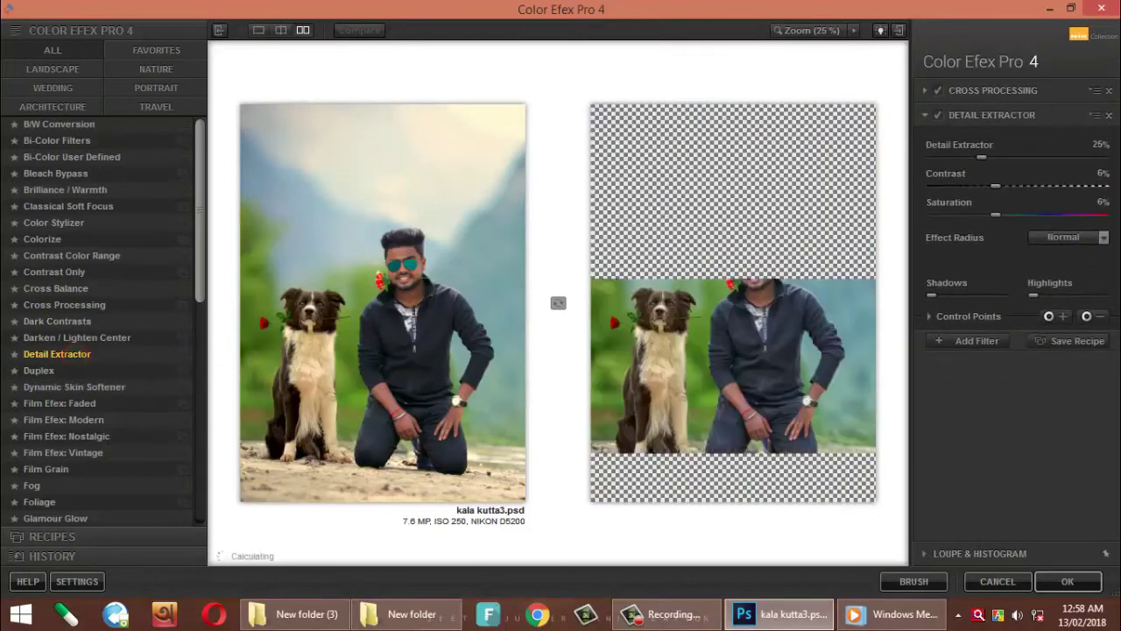
left_click(1047, 215)
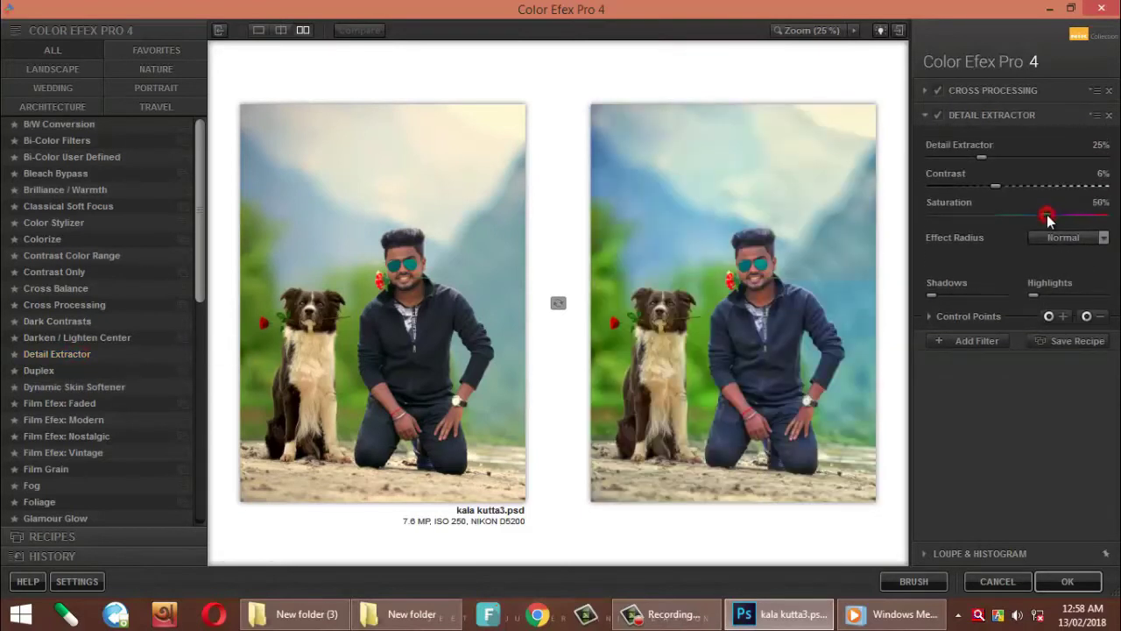
left_click(934, 157)
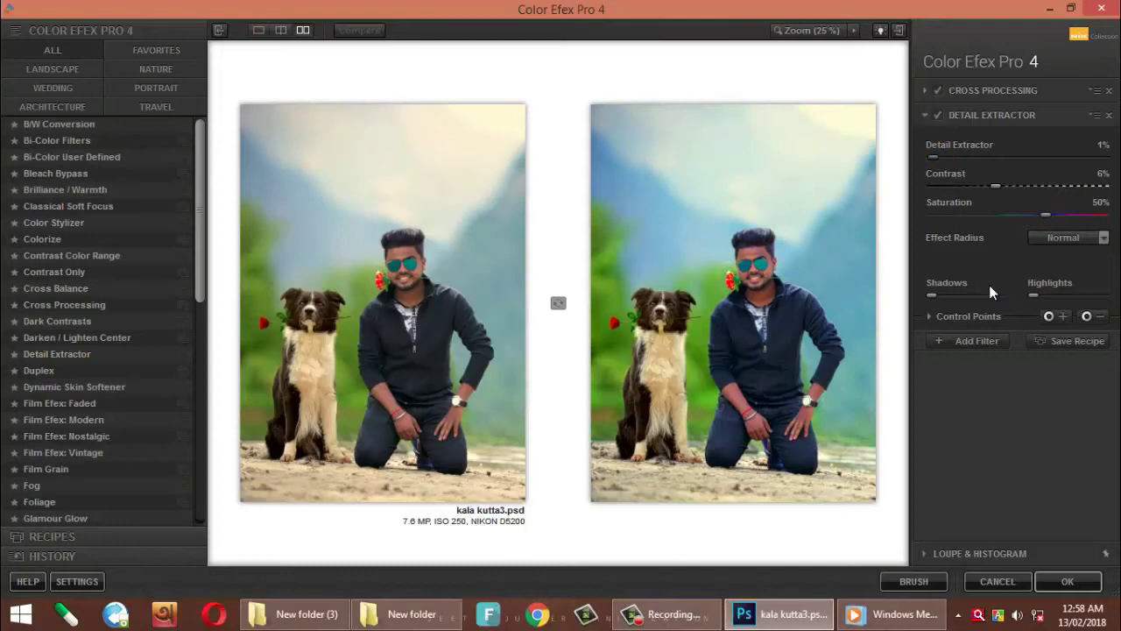
left_click(972, 317)
left_click(955, 351)
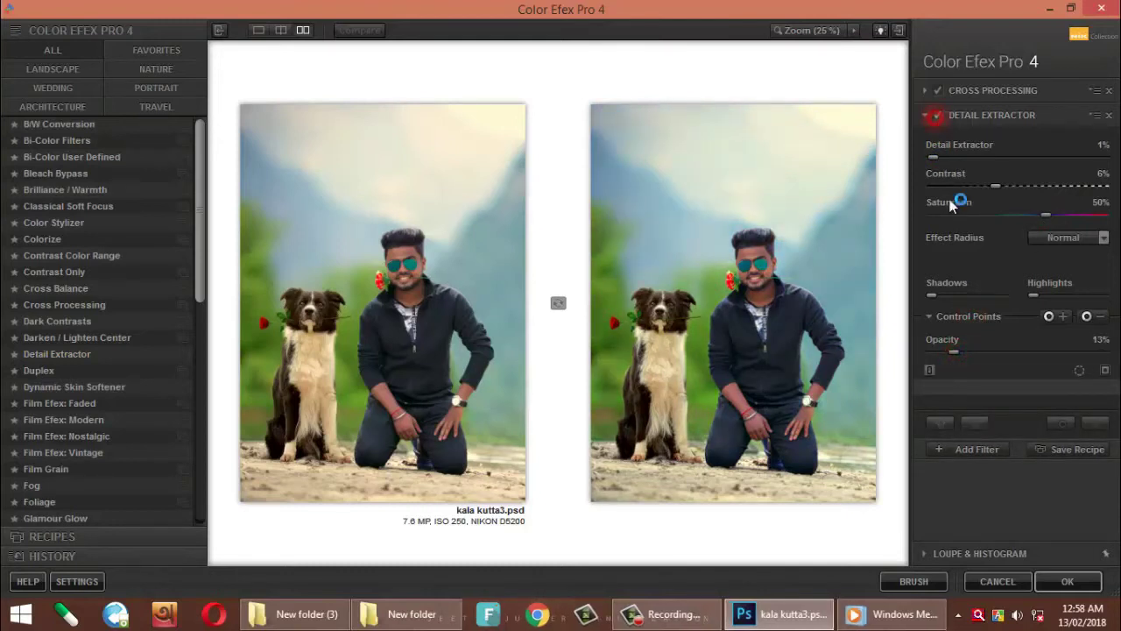
- Add an Indian Summer filter with lowered opacity
left_click(979, 452)
scroll(131, 368, "down", 4)
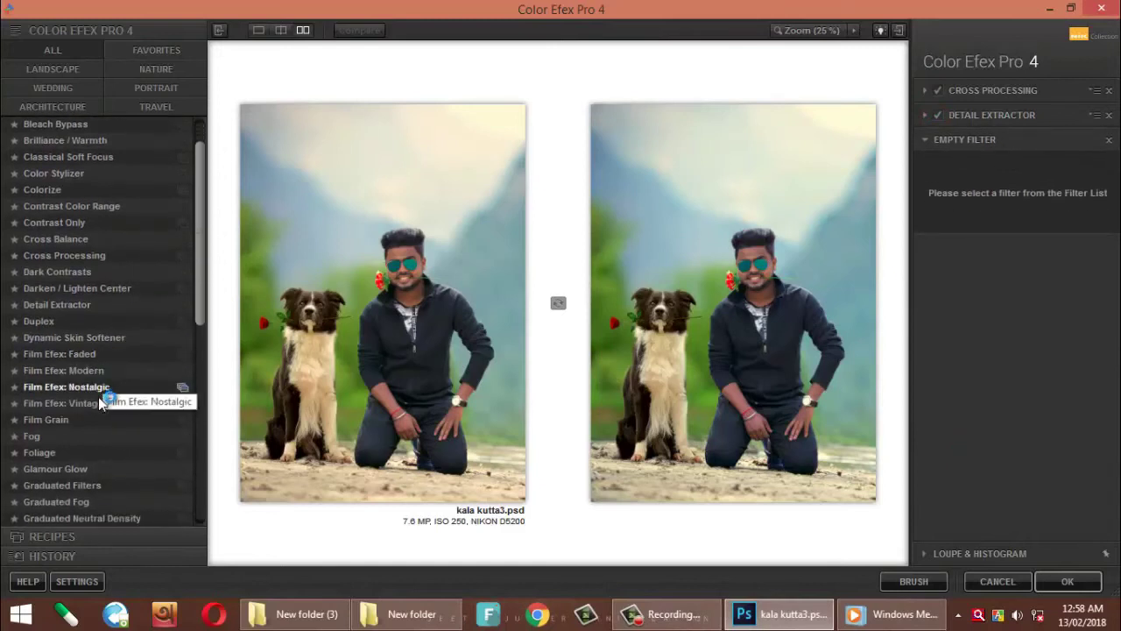
scroll(88, 412, "down", 6)
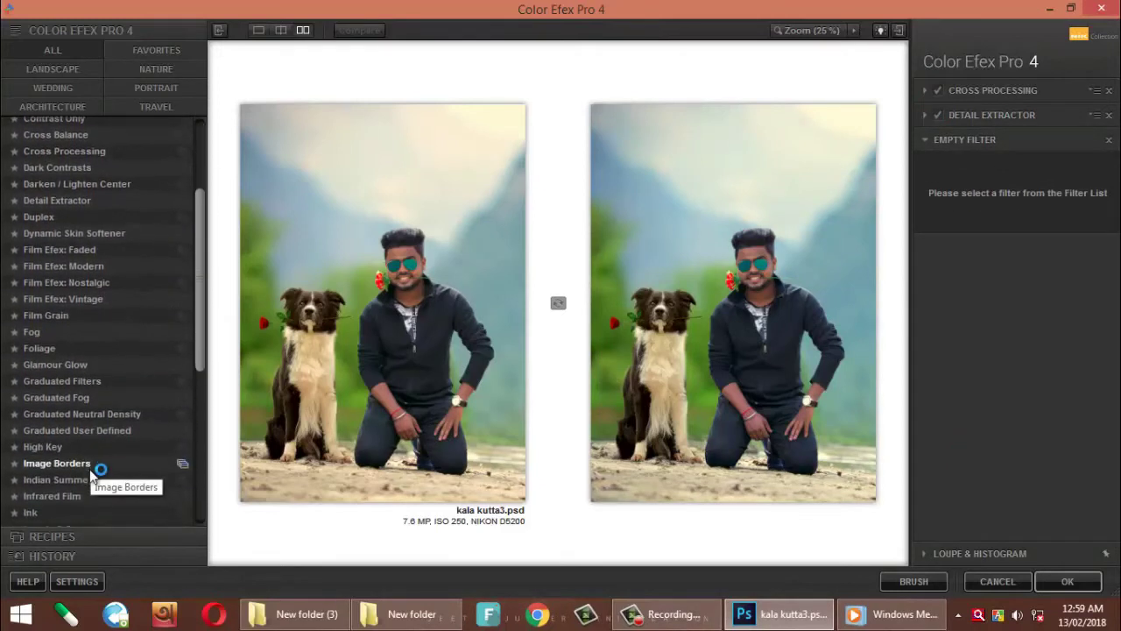
left_click(87, 464)
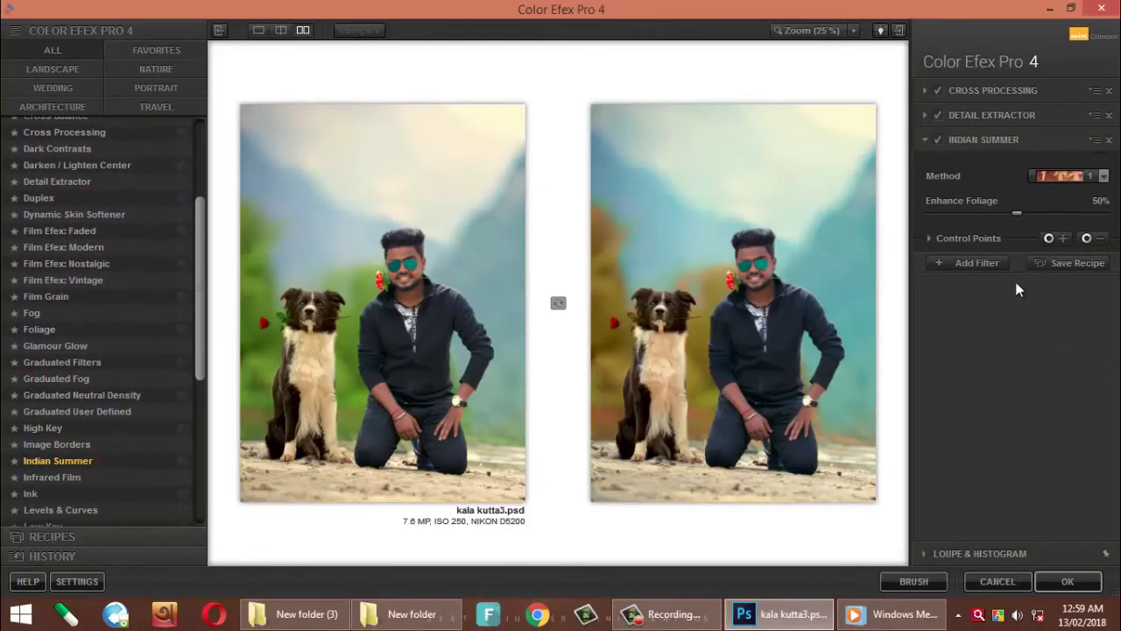
left_click(967, 241)
left_click(959, 274)
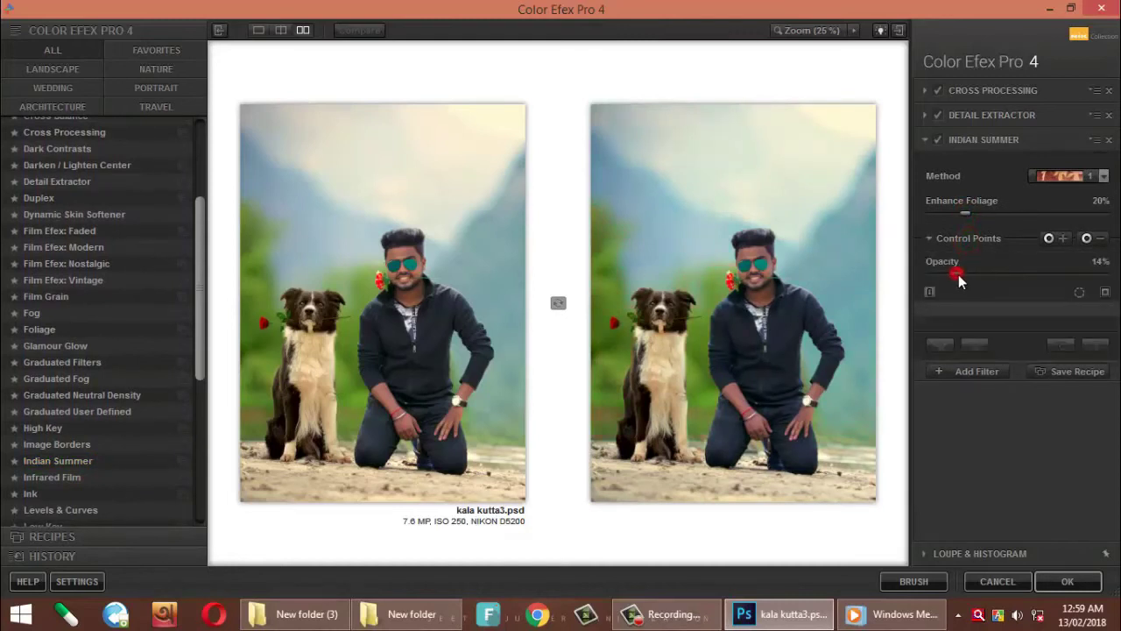
left_click(926, 139)
- Try a Levels & Curves filter with a bent tone curve, then remove it
left_click(954, 372)
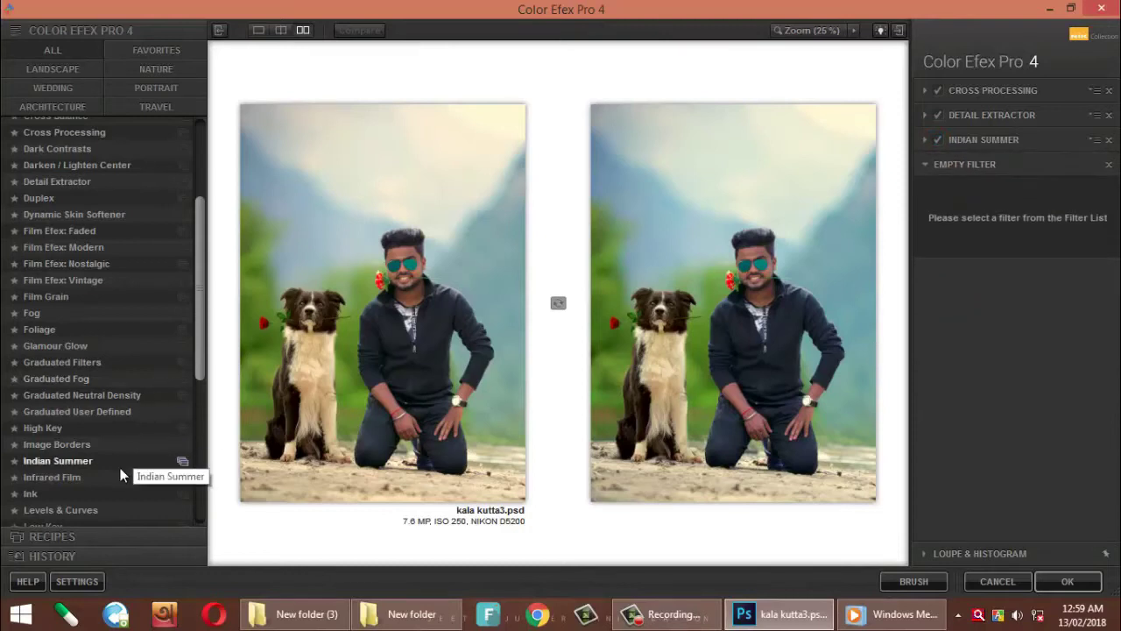
scroll(87, 462, "down", 1)
scroll(88, 469, "down", 1)
left_click(77, 435)
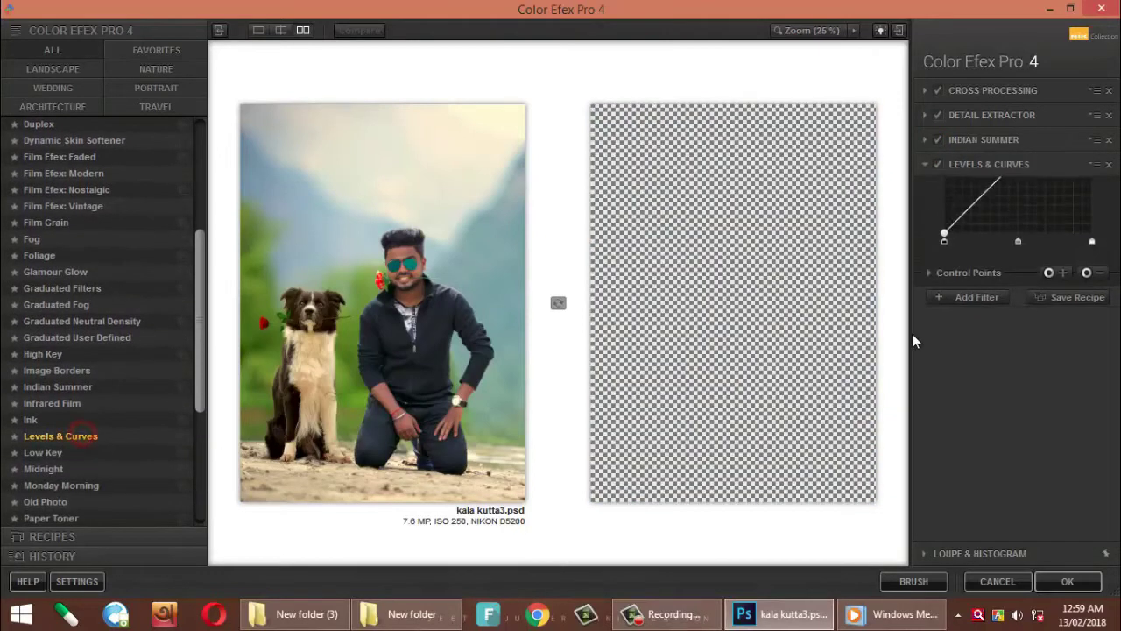
left_click(1003, 320)
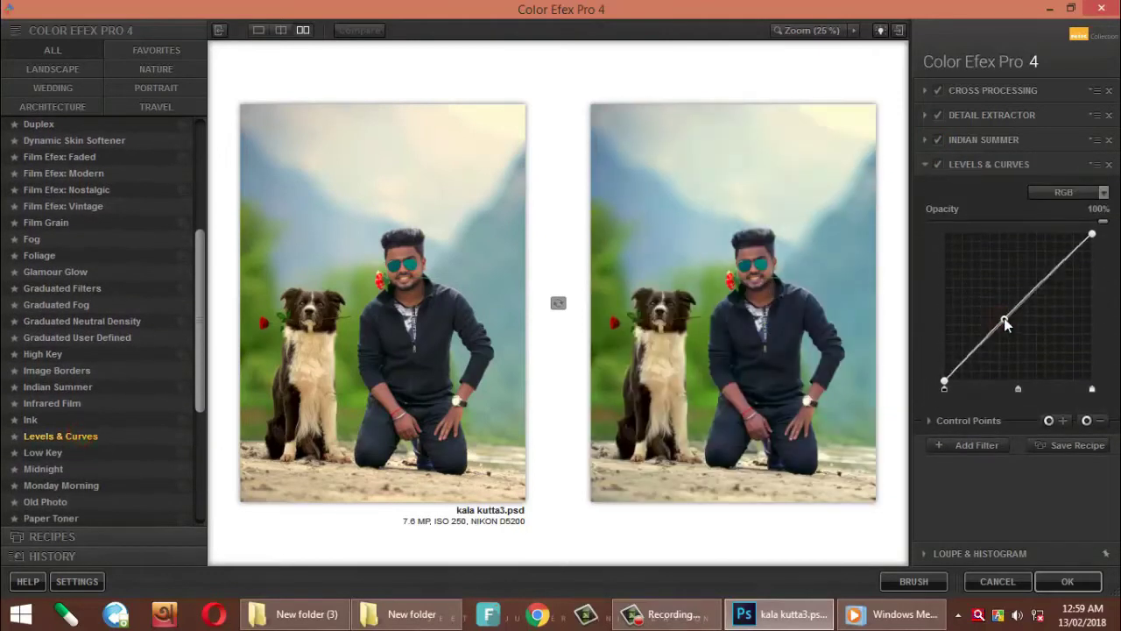
left_click_drag(945, 381, 945, 370)
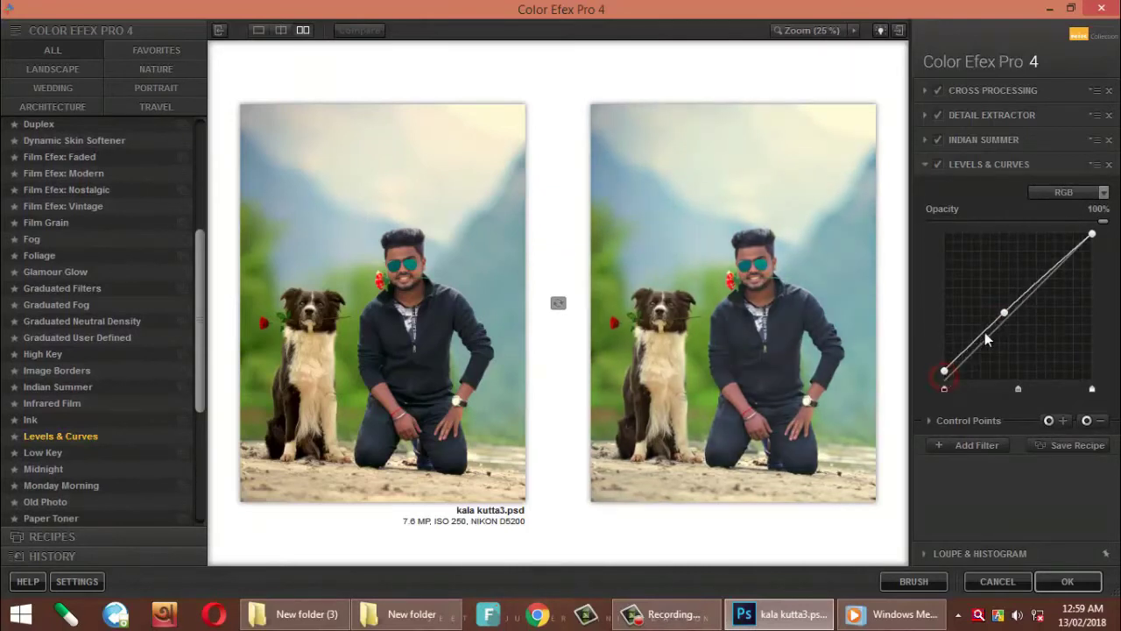
left_click(996, 316)
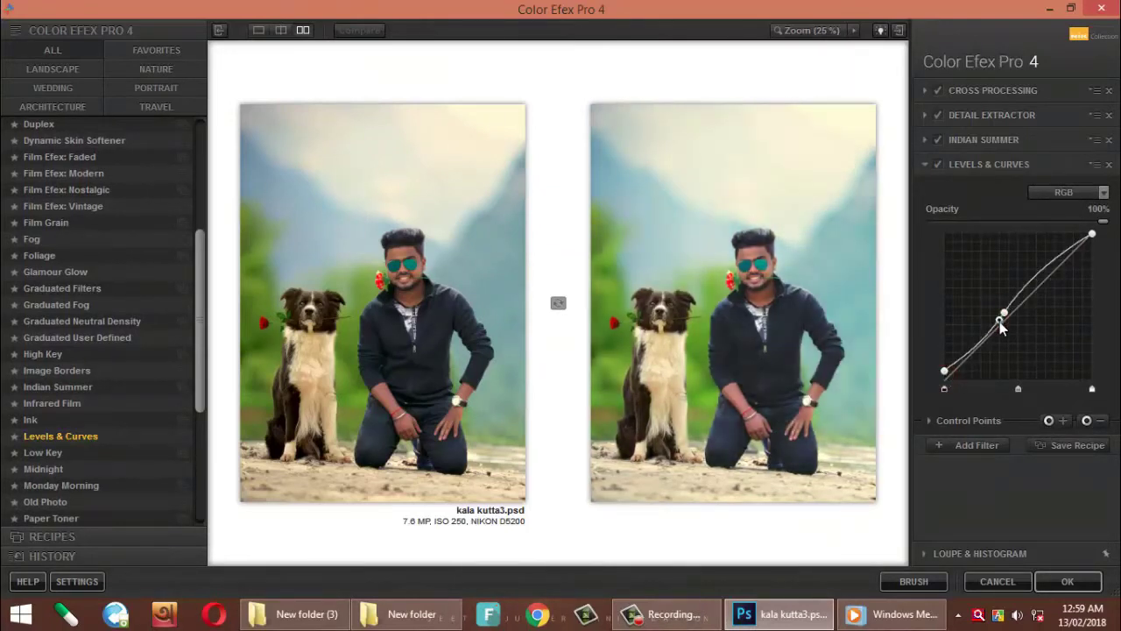
left_click_drag(999, 319, 982, 343)
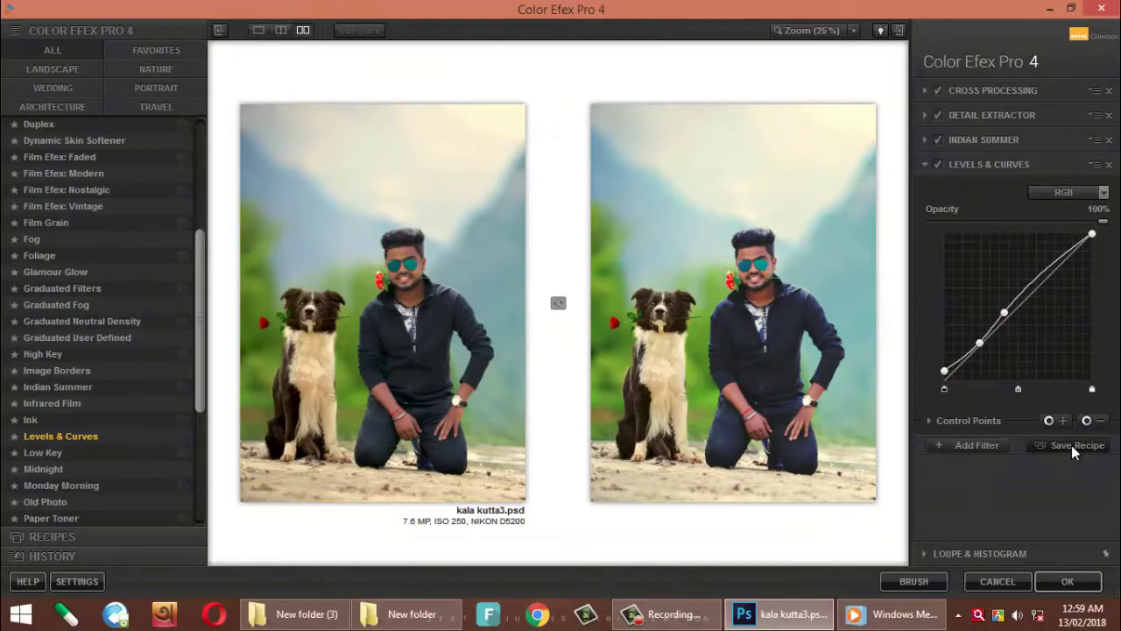
left_click(1108, 163)
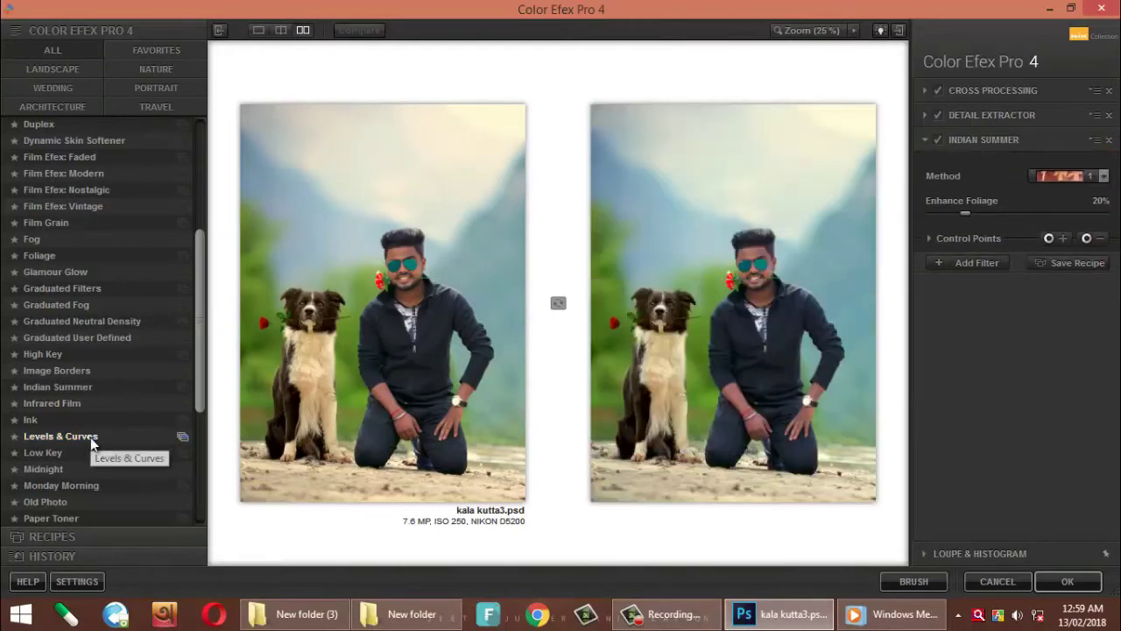
- Replace Indian Summer with Levels & Curves, nudging a middle curve point slightly
left_click(88, 435)
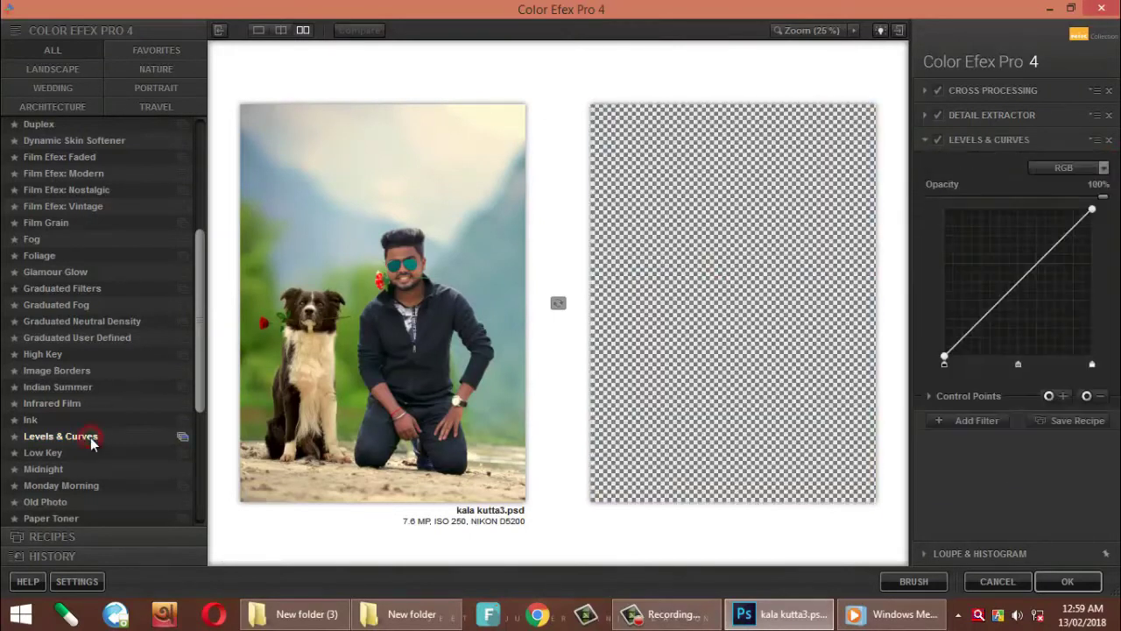
left_click(974, 327)
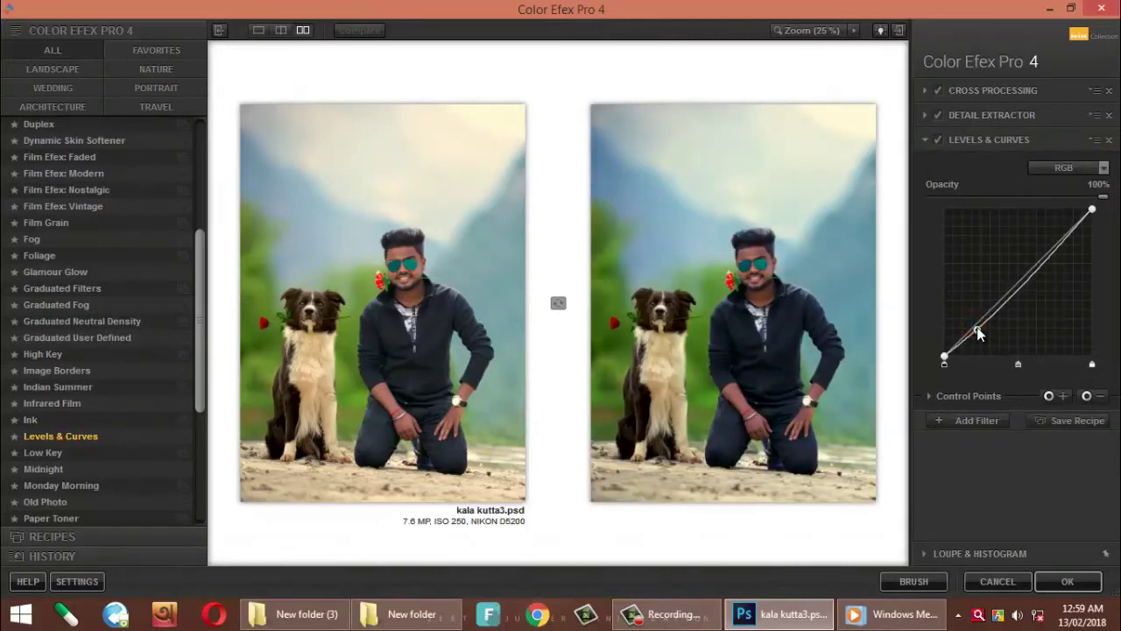
left_click(945, 355)
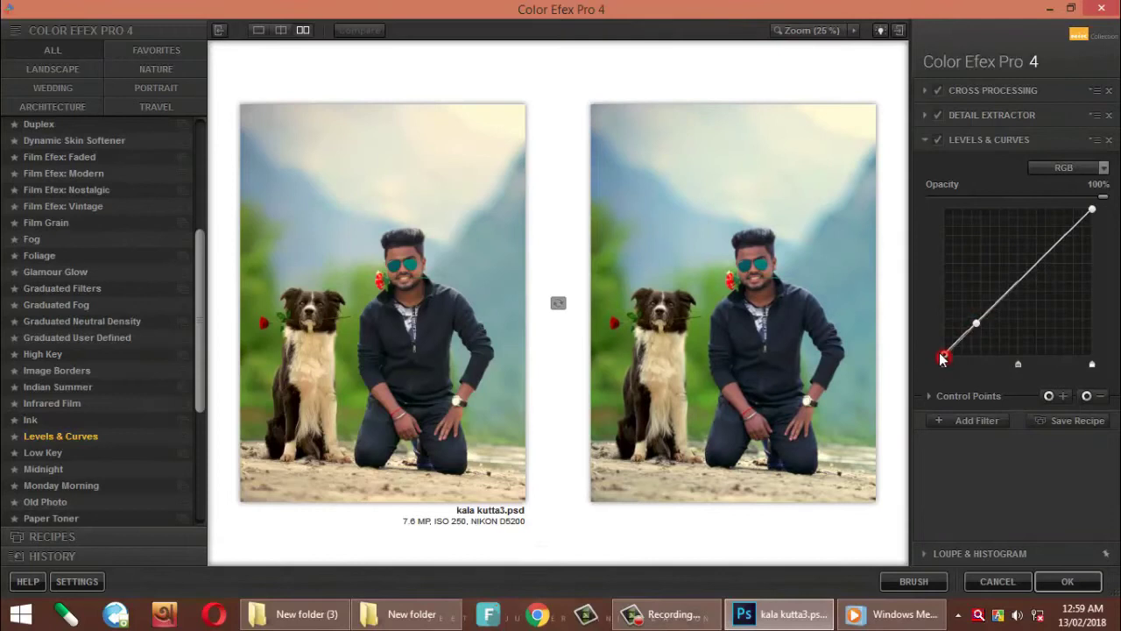
left_click(976, 324)
left_click_drag(976, 324, 978, 326)
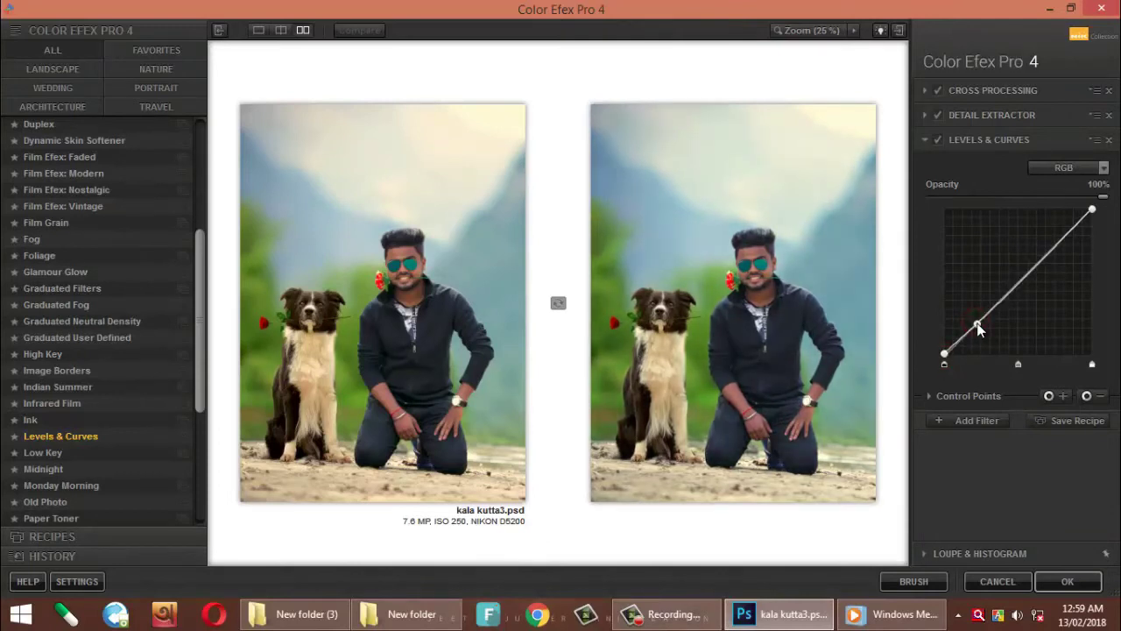
left_click(967, 422)
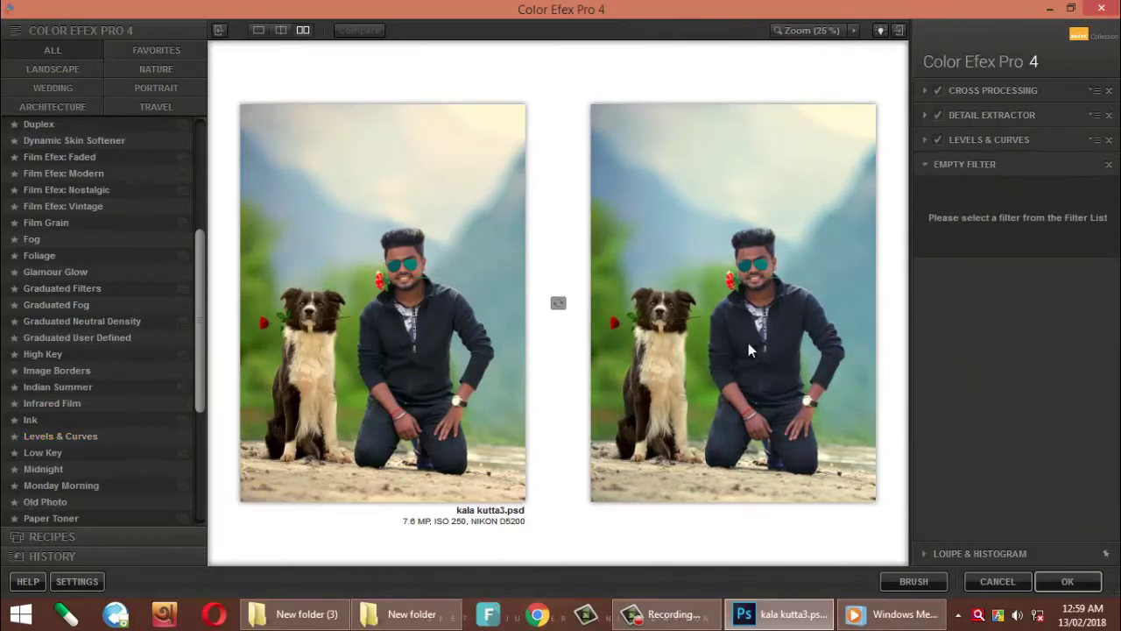
- Apply Indian Summer in the empty slot with Enhance Foliage at 26%
left_click(70, 386)
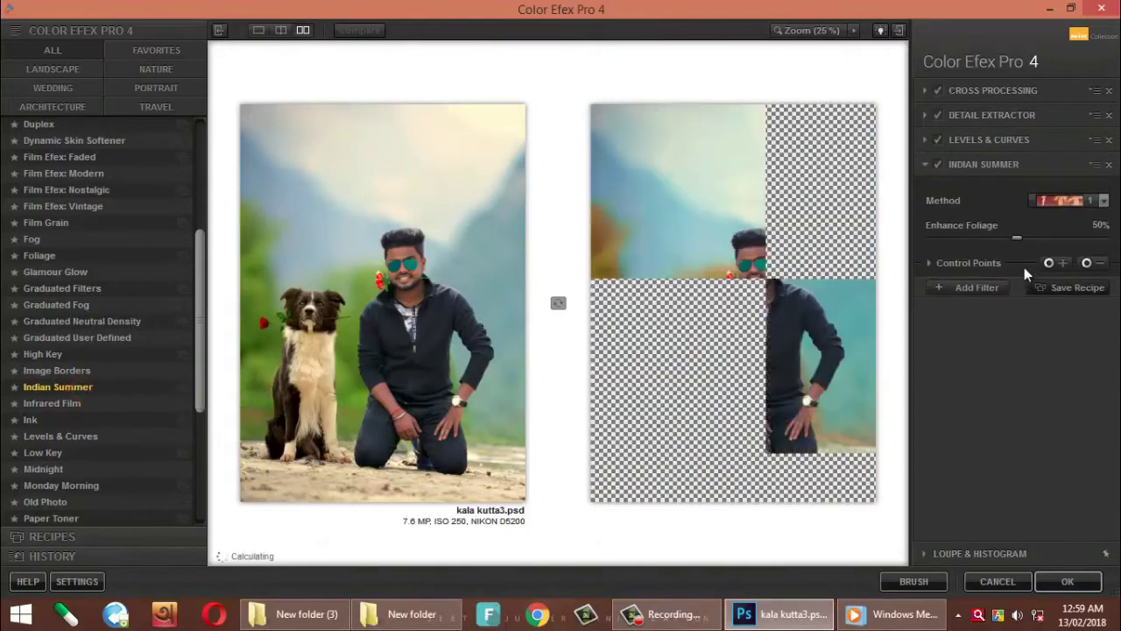
left_click_drag(1016, 237, 977, 239)
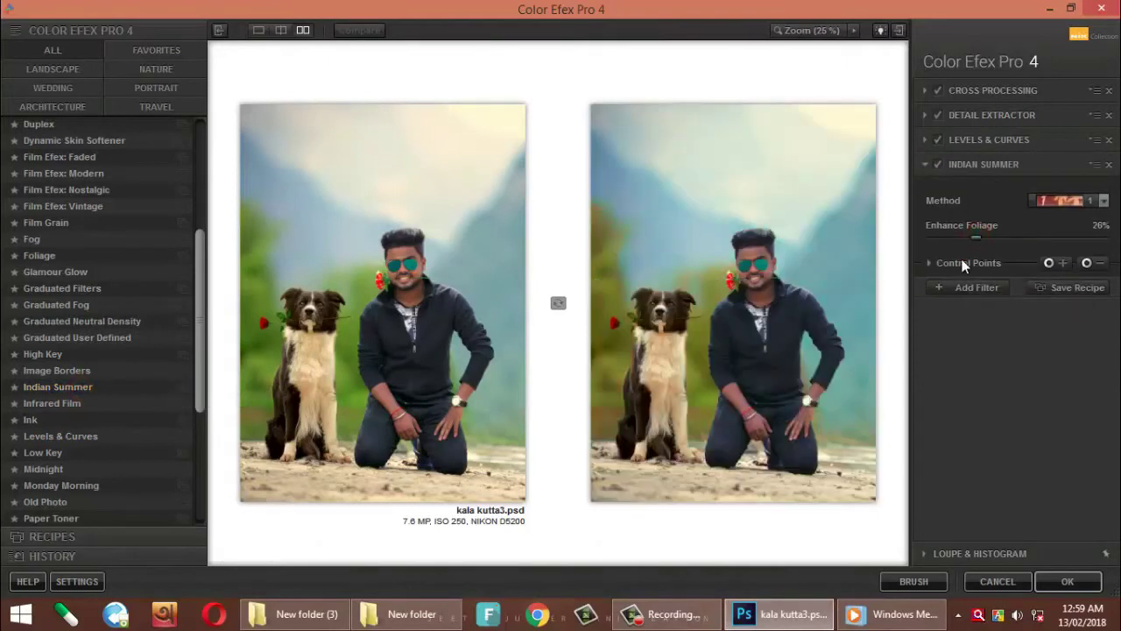
left_click(959, 263)
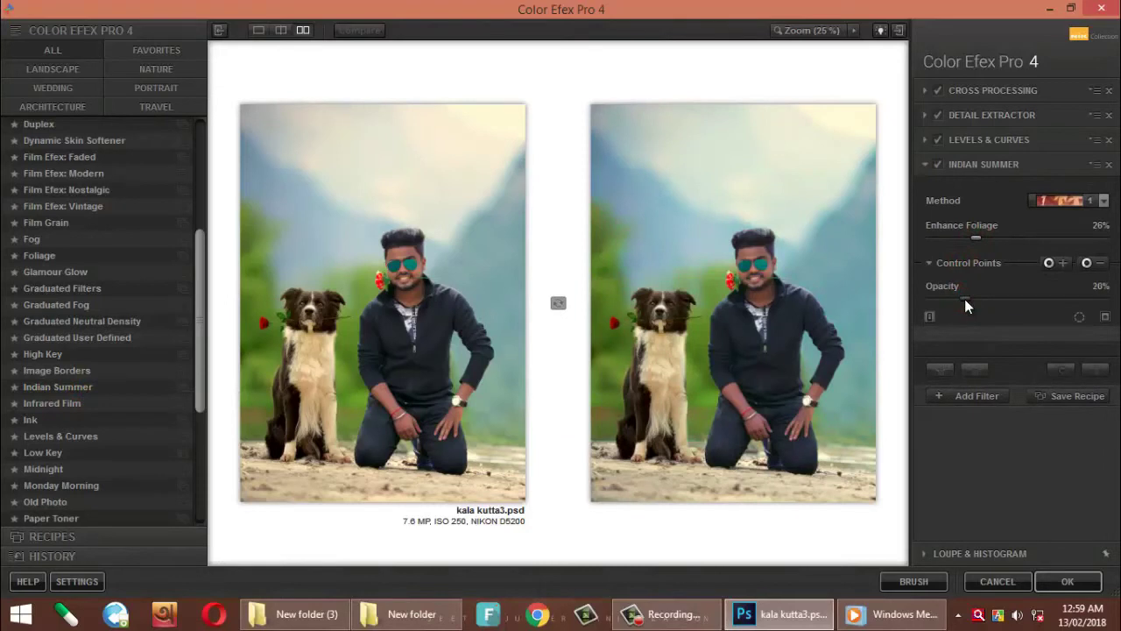
- Add a Vignette: Lens filter with Amount lightened to about -23%
left_click(972, 396)
scroll(76, 468, "down", 2)
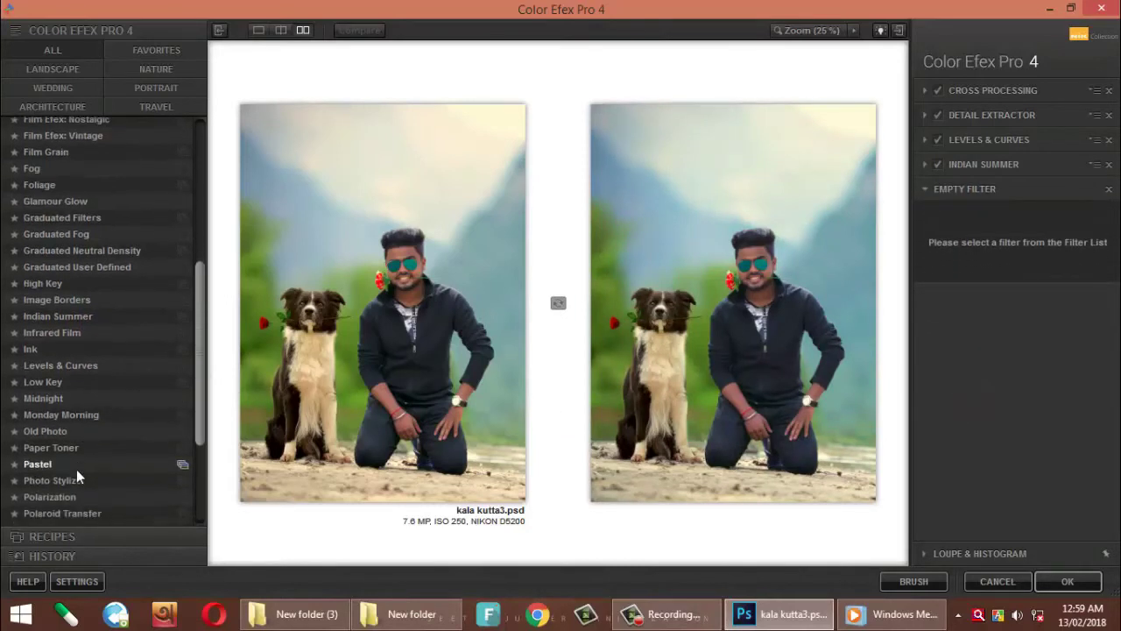
scroll(78, 486, "down", 2)
scroll(79, 501, "down", 1)
left_click(79, 501)
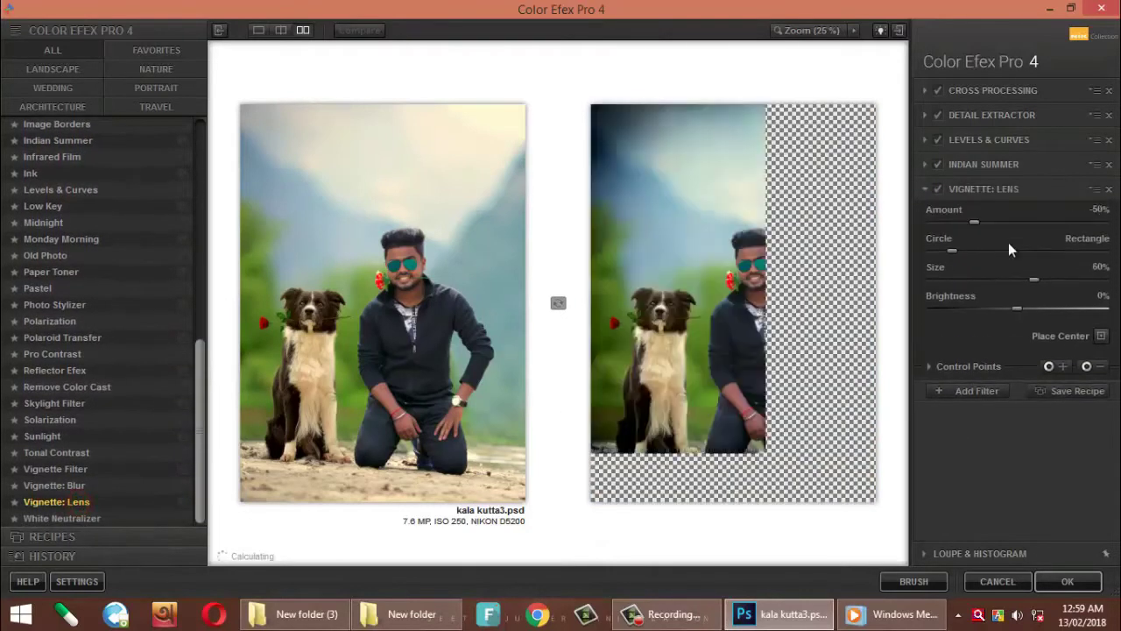
left_click_drag(1017, 230, 998, 229)
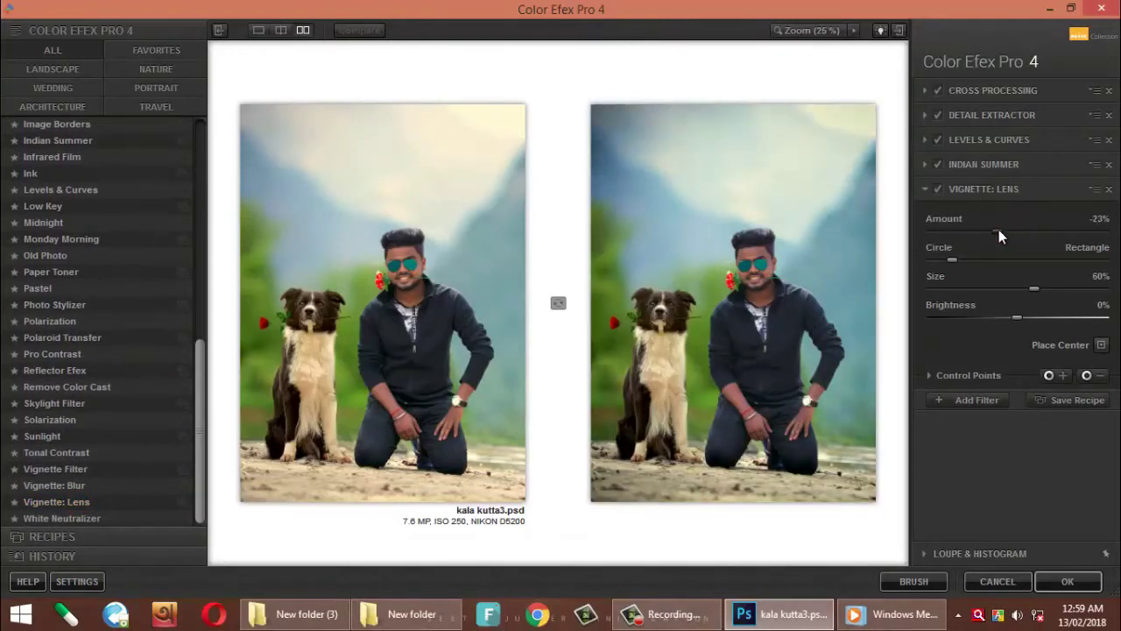
- Toggle Levels & Curves, Detail Extractor and Cross Processing at 100% zoom, leaving Cross Processing off
left_click(937, 140)
left_click(936, 142)
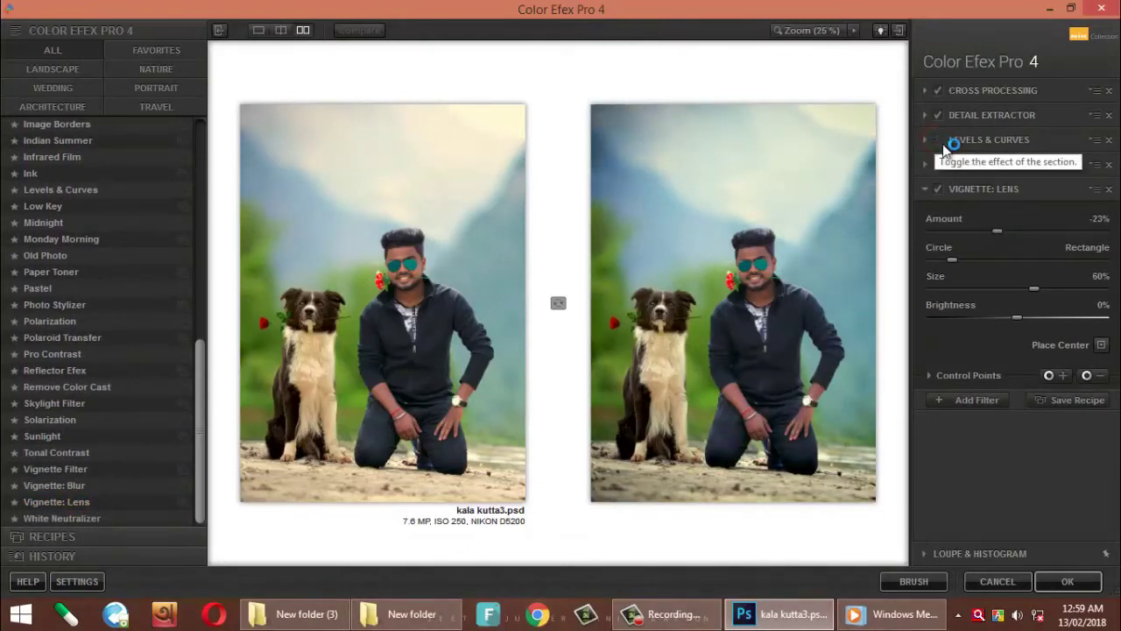
left_click(938, 116)
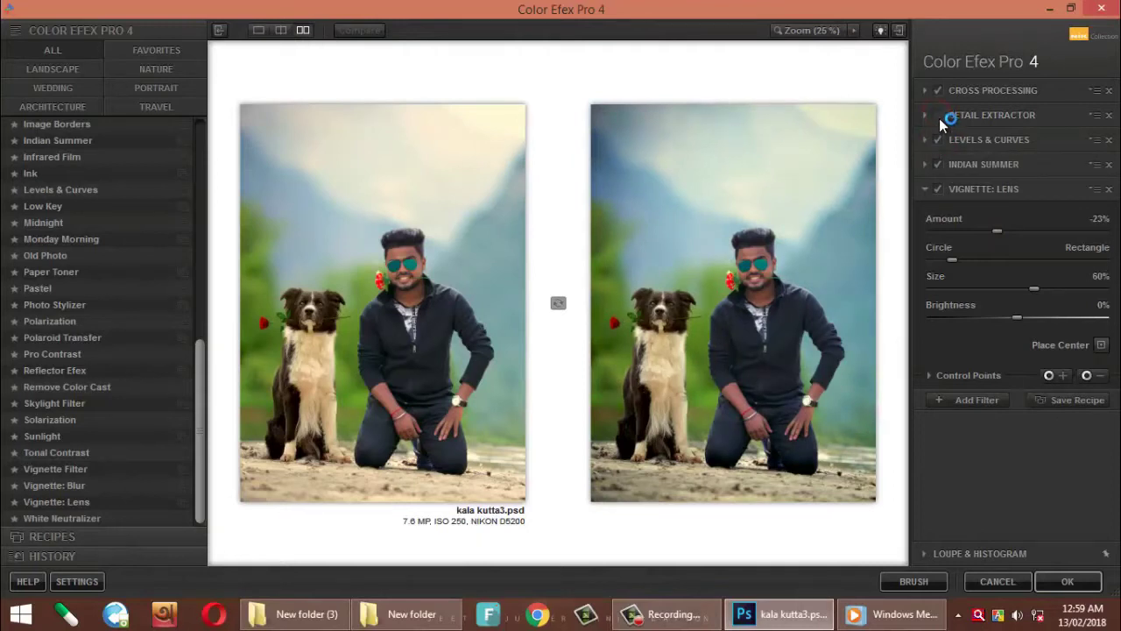
left_click(832, 30)
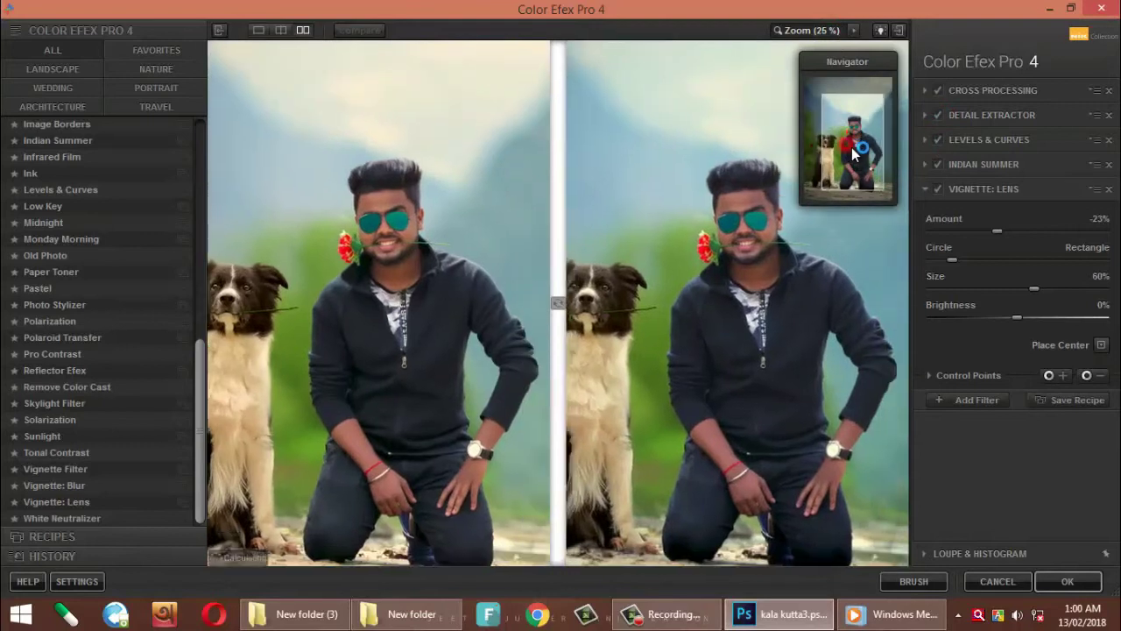
left_click_drag(853, 162, 856, 151)
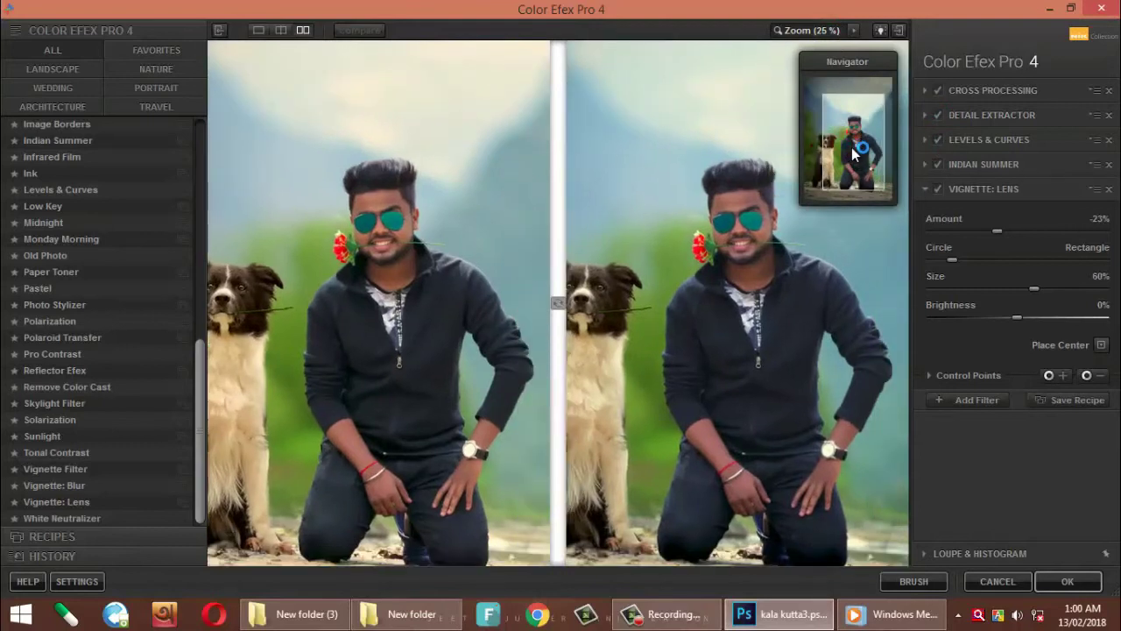
left_click(938, 90)
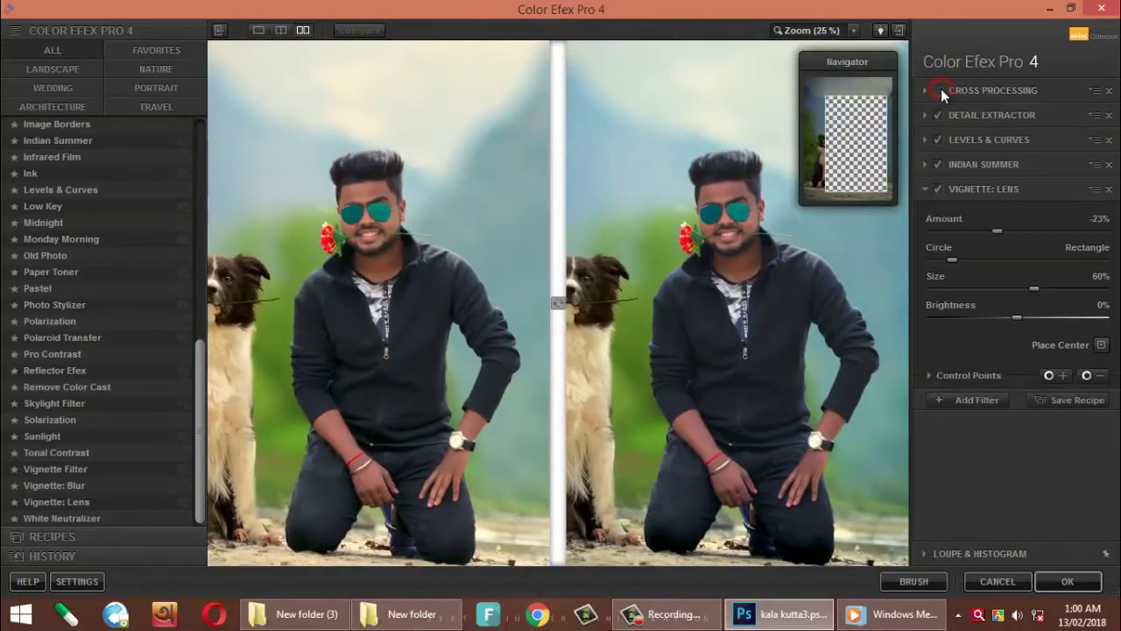
left_click(835, 33)
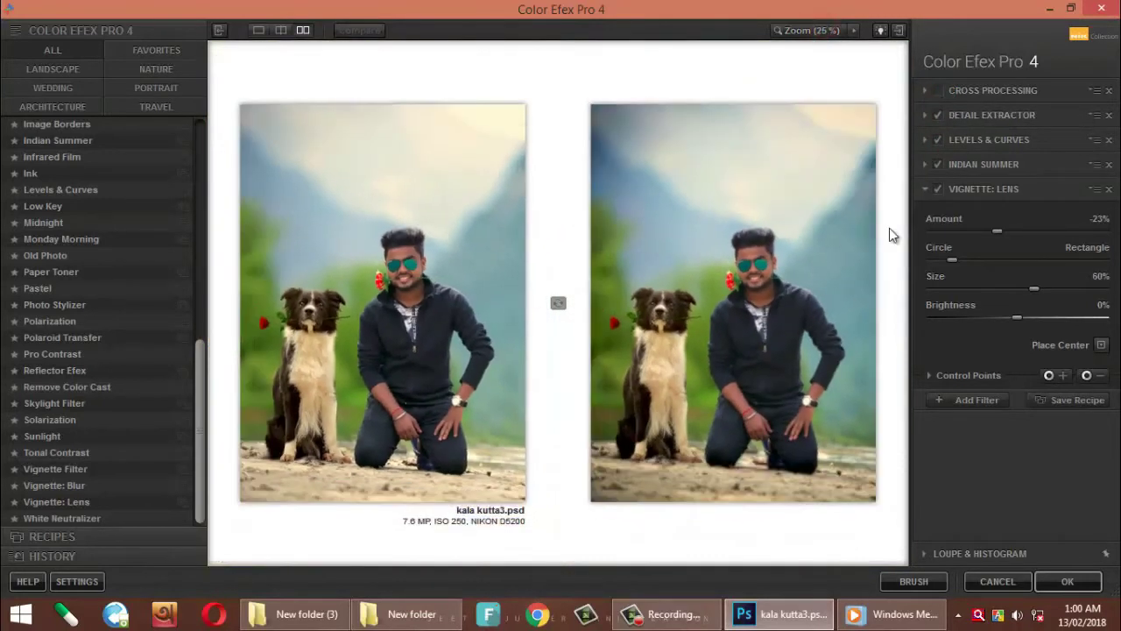
- Lower the Cross Processing opacity to 10%
left_click(979, 91)
left_click(967, 237)
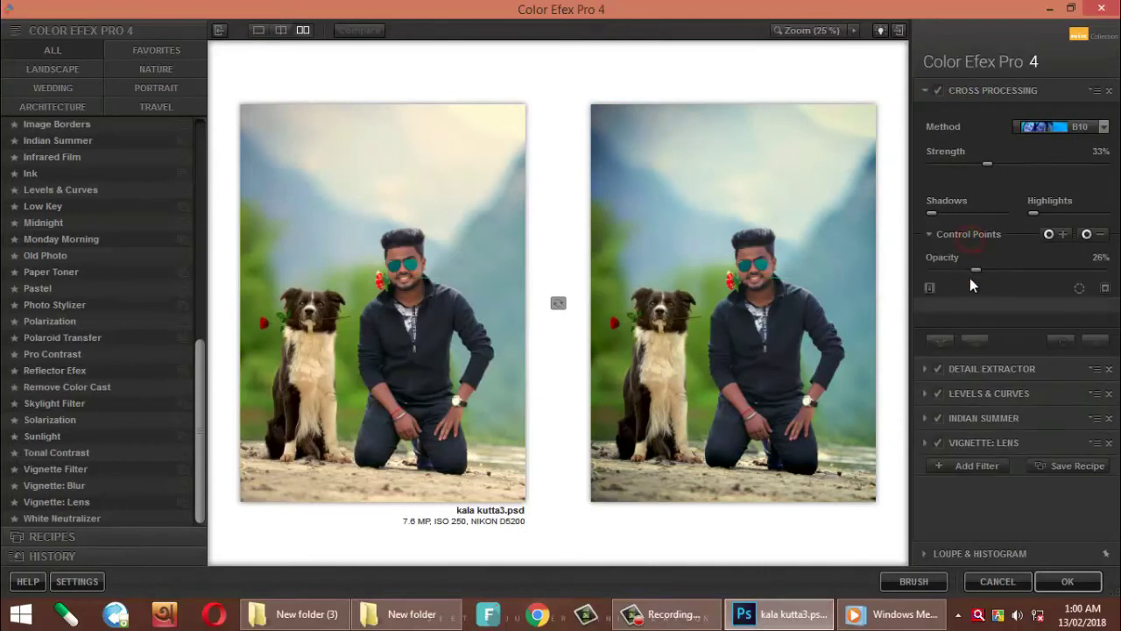
left_click_drag(971, 265, 948, 269)
- Add a second Detail Extractor filter to the stack
left_click(971, 465)
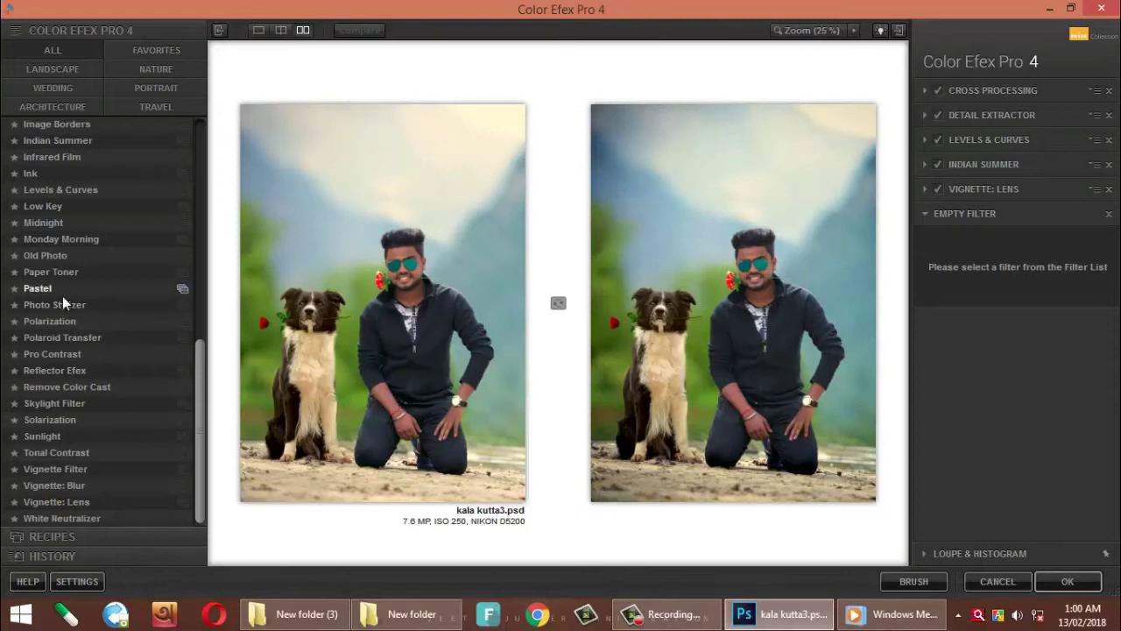
scroll(62, 298, "up", 3)
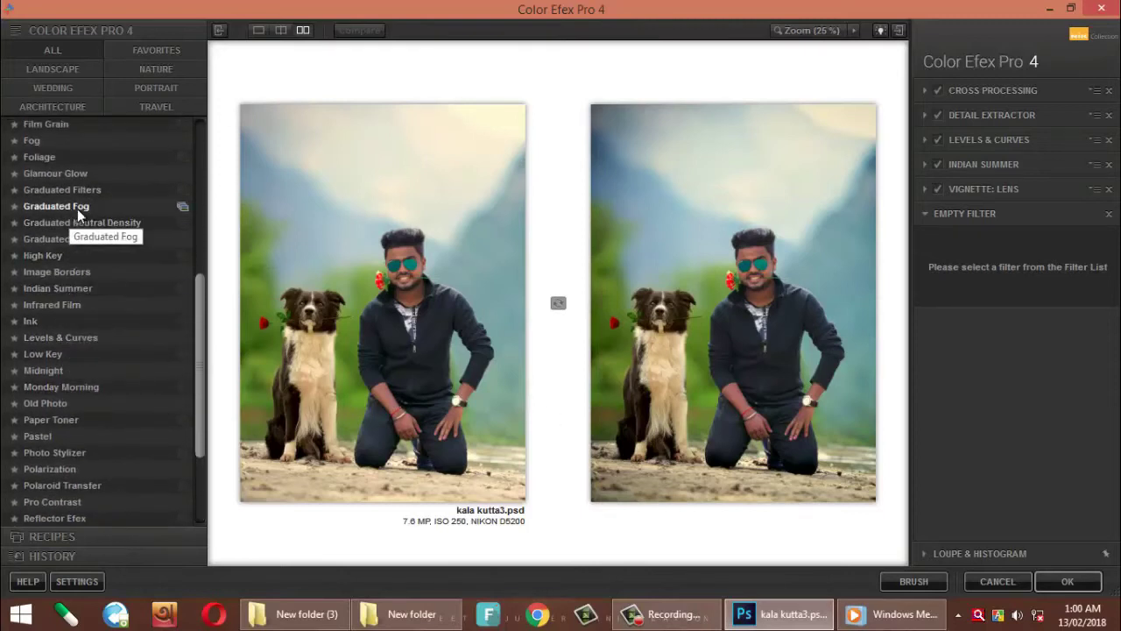
scroll(53, 192, "up", 1)
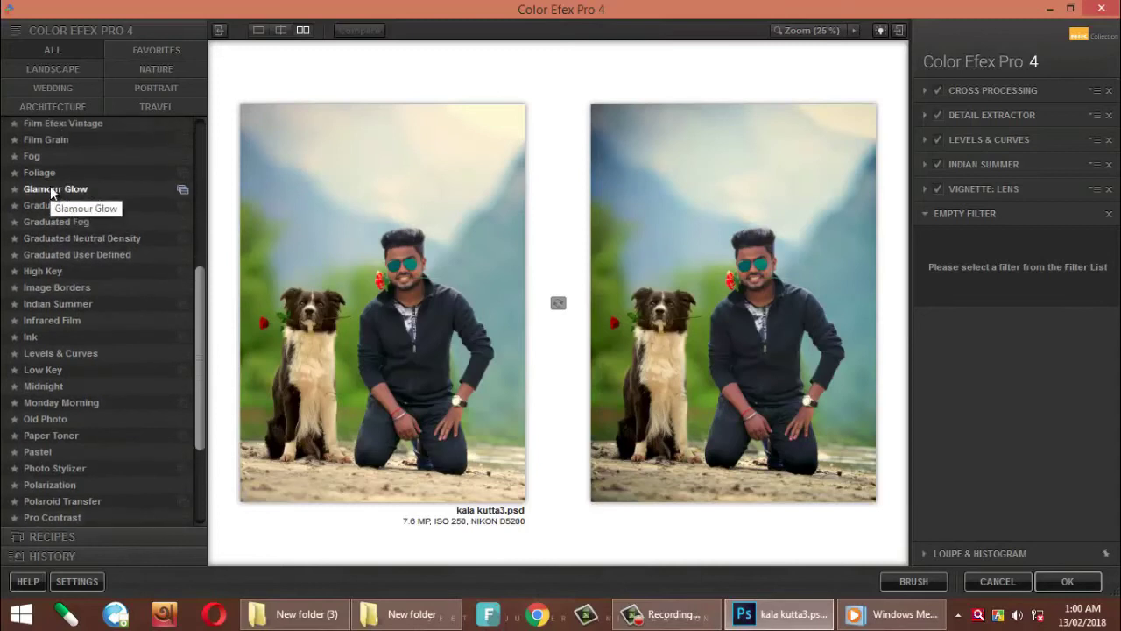
scroll(50, 186, "up", 2)
scroll(50, 186, "up", 1)
left_click(71, 181)
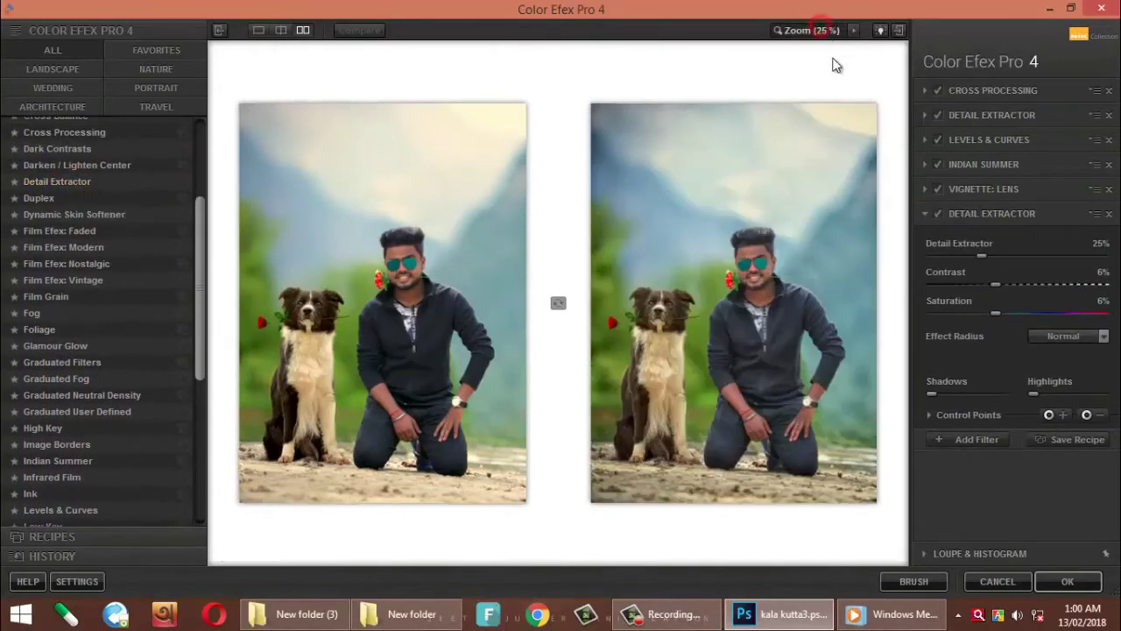
- Set the second Detail Extractor to saturation 47%, detail 2% and contrast 0%
left_click(841, 97)
left_click_drag(1051, 321, 1043, 317)
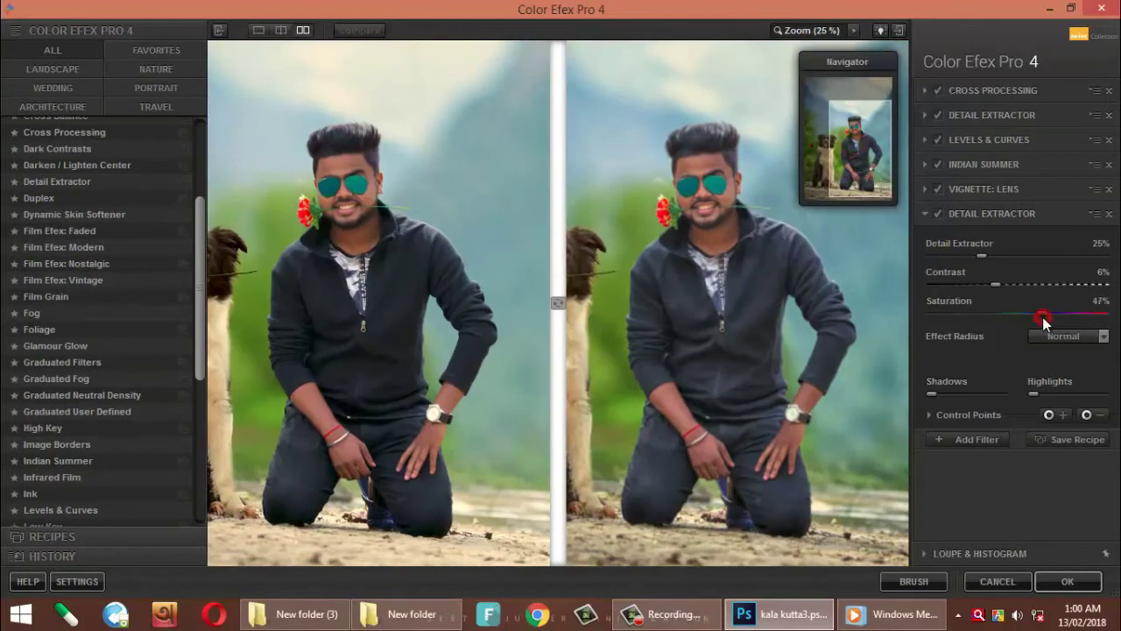
left_click_drag(981, 256, 939, 255)
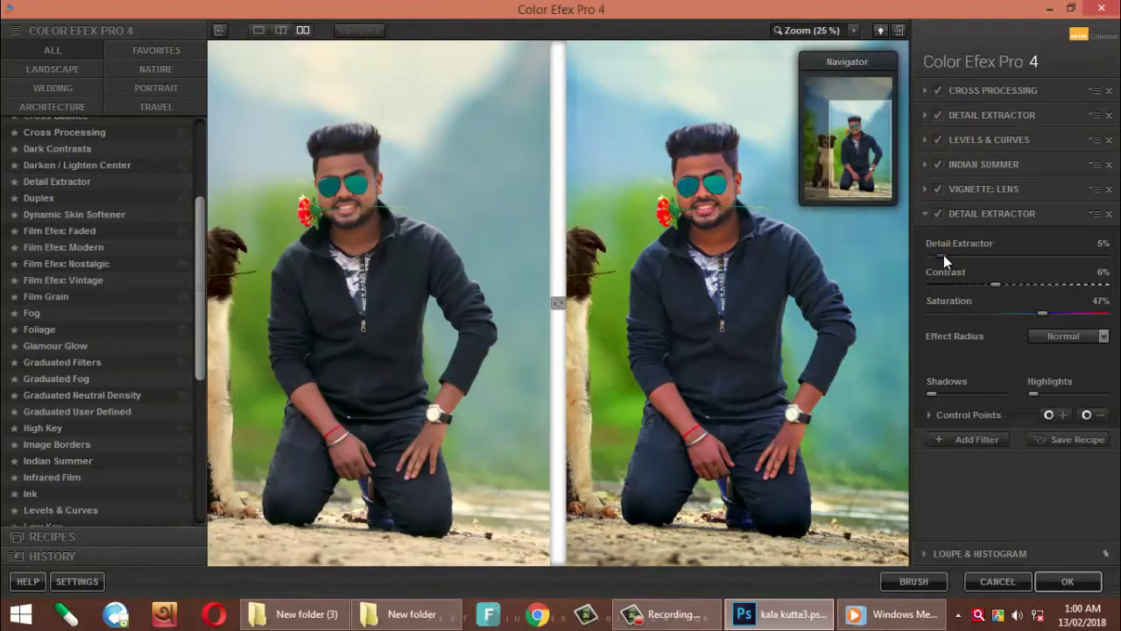
left_click_drag(935, 257, 933, 257)
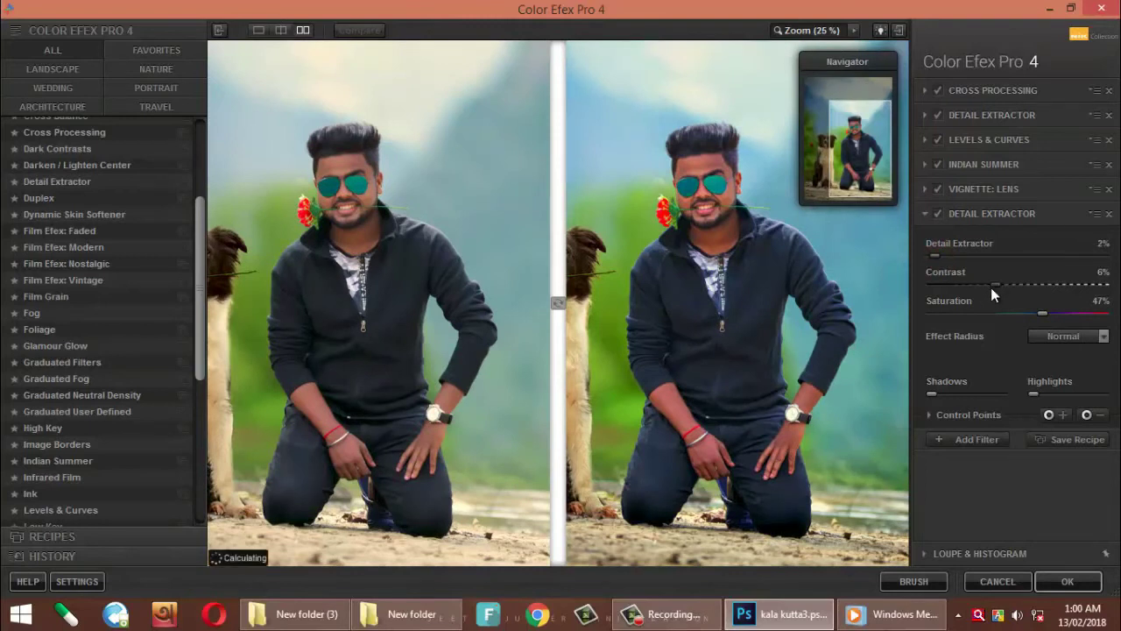
left_click_drag(996, 286, 990, 287)
left_click(986, 287)
- Lower the second Detail Extractor's opacity to 2% and disable Indian Summer
left_click(968, 418)
left_click_drag(972, 452, 957, 453)
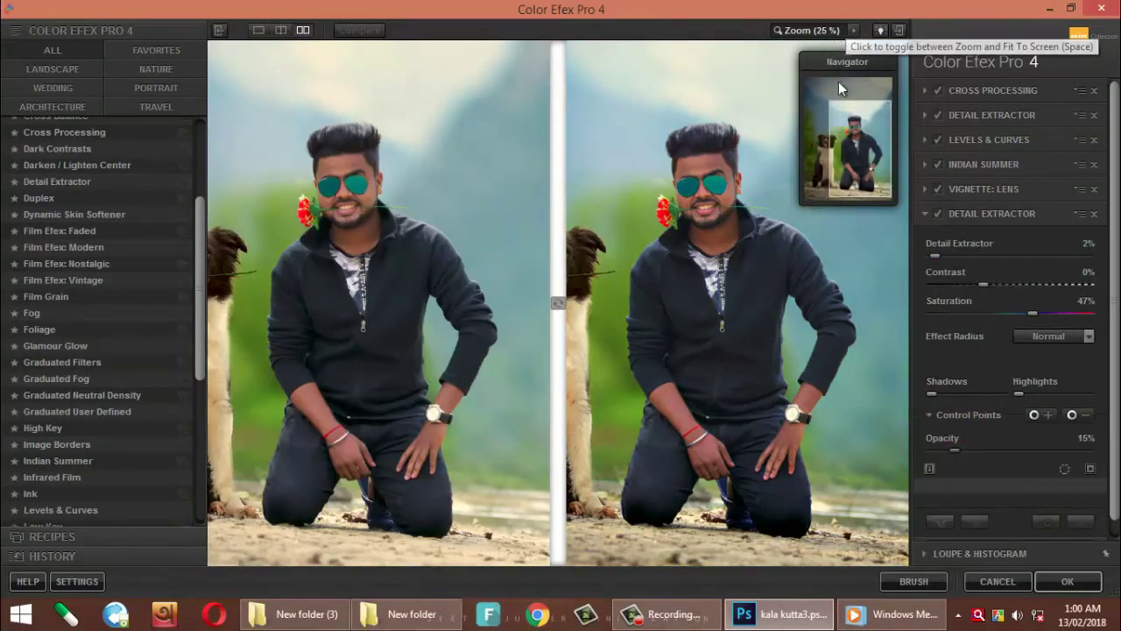
left_click_drag(862, 134, 847, 133)
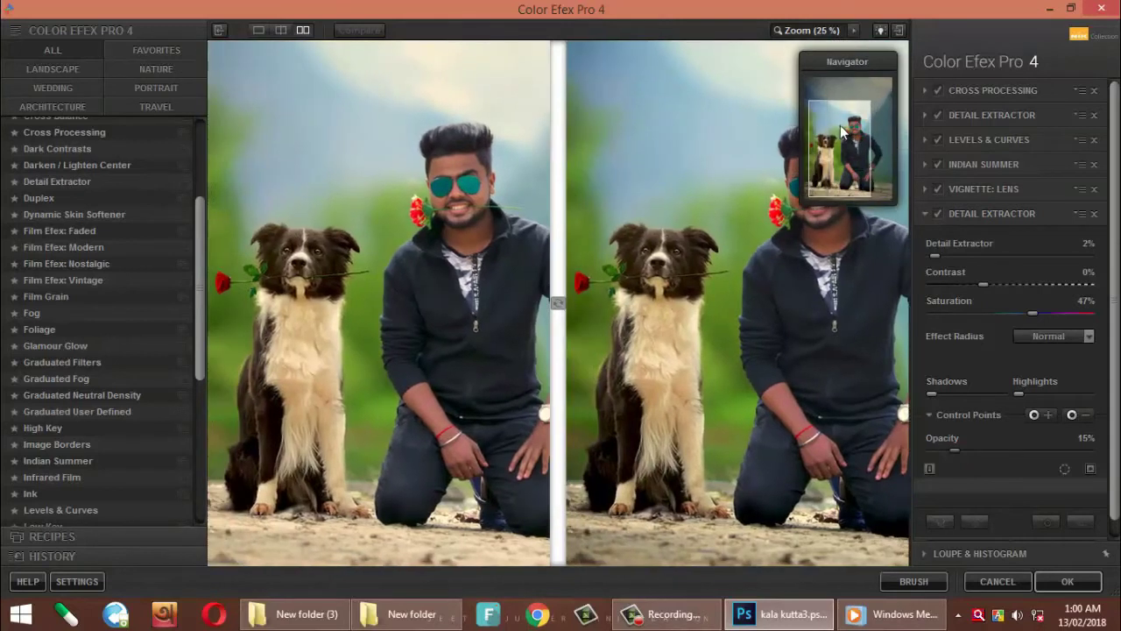
left_click_drag(842, 134, 846, 125)
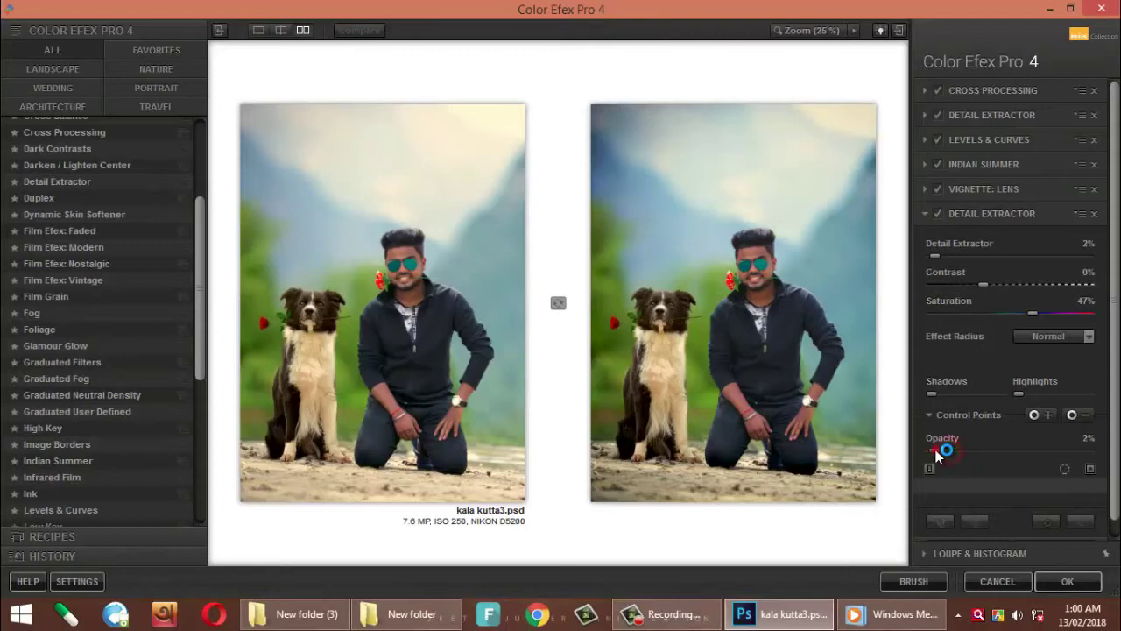
left_click(937, 165)
left_click(963, 529)
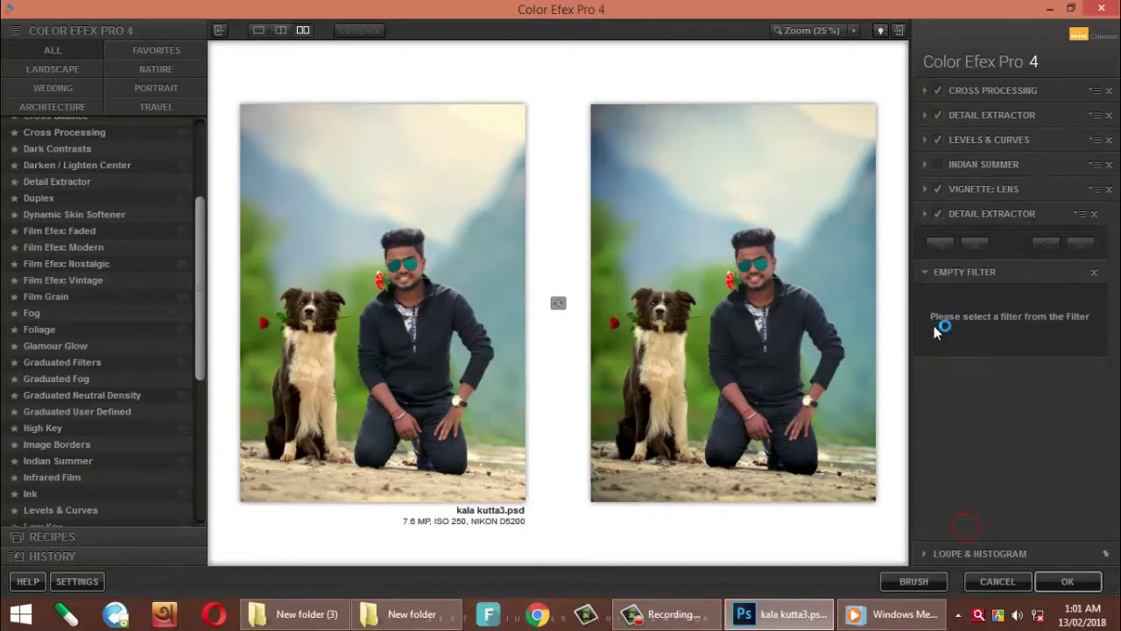
- In split before/after preview, deepen the Vignette: Lens amount to about -35%
left_click(281, 31)
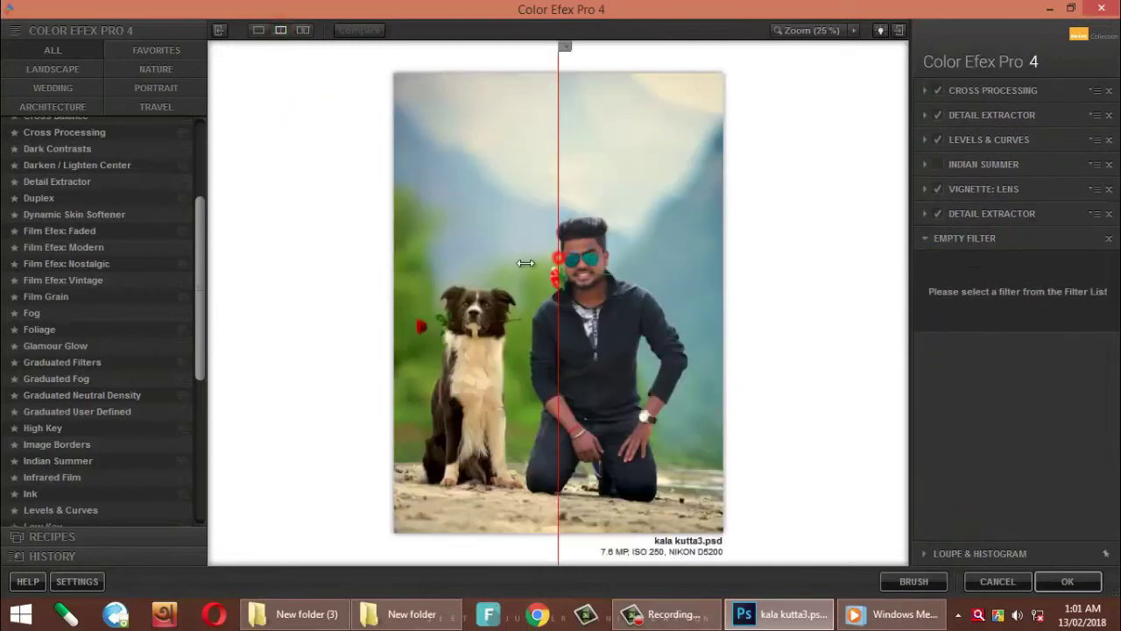
left_click_drag(526, 263, 377, 272)
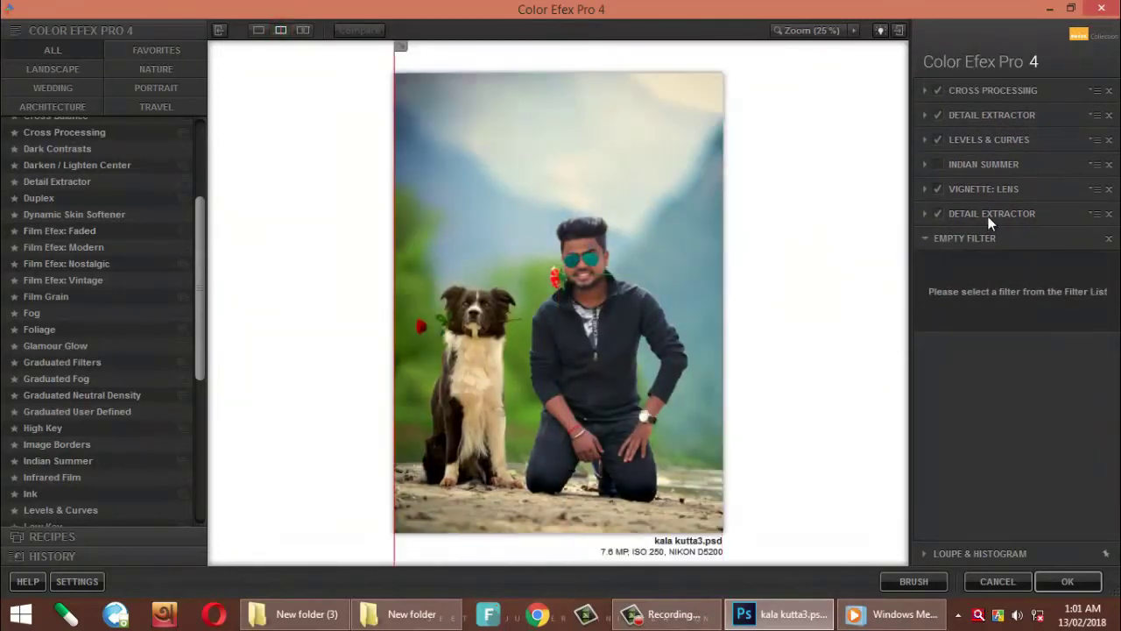
left_click(982, 191)
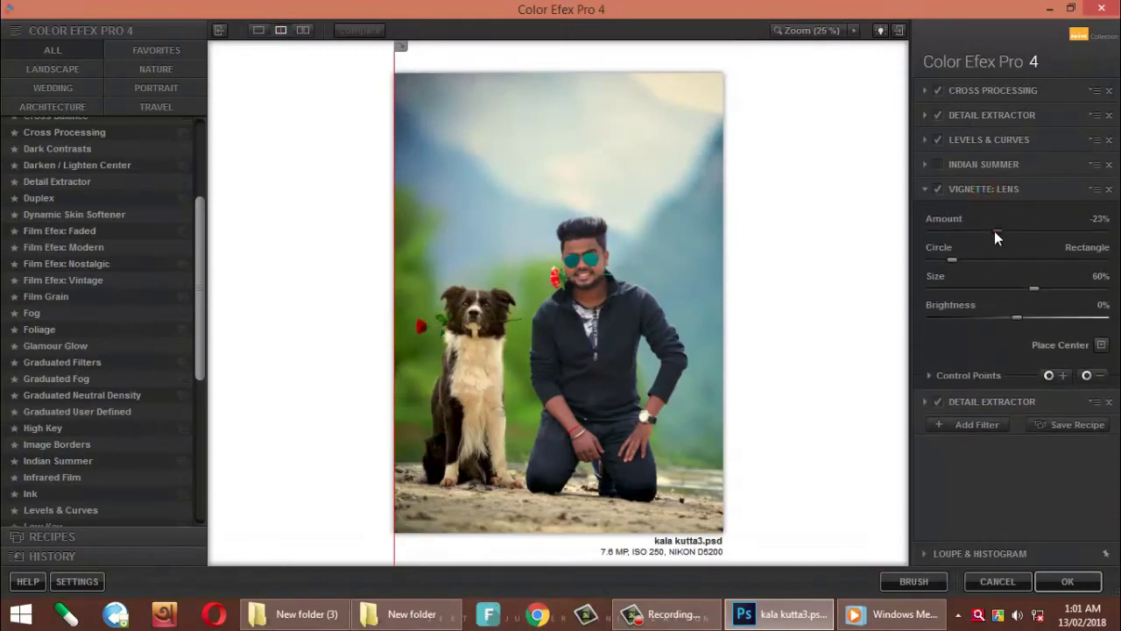
left_click_drag(990, 231, 984, 231)
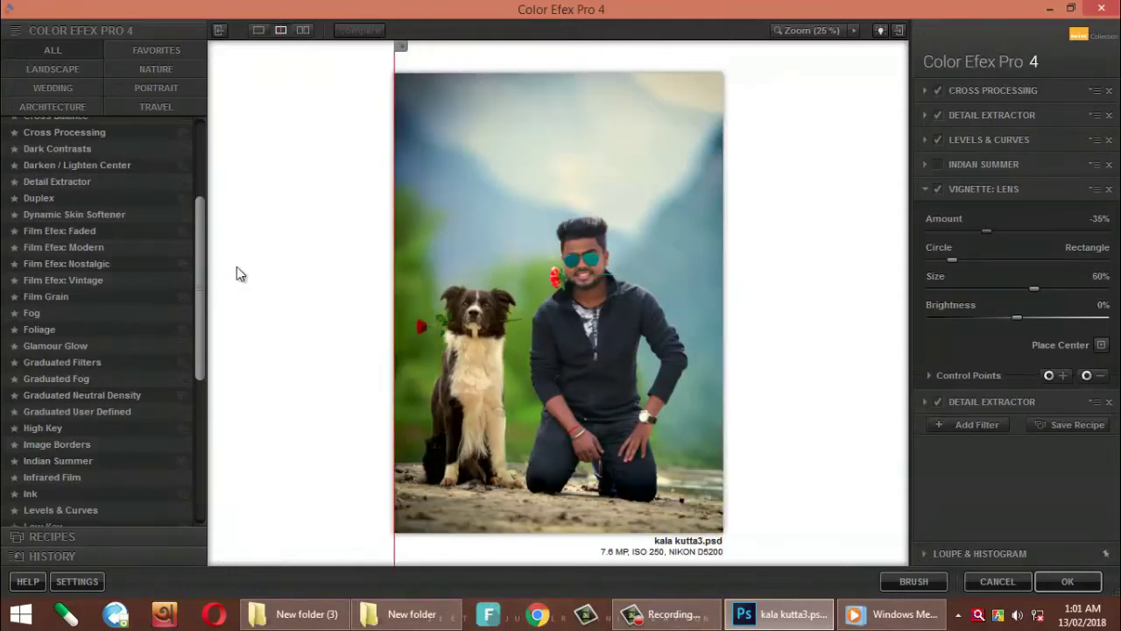
- Apply the Color Efex Pro 4 stack back into Photoshop and close the media player window
left_click(955, 424)
left_click(927, 582)
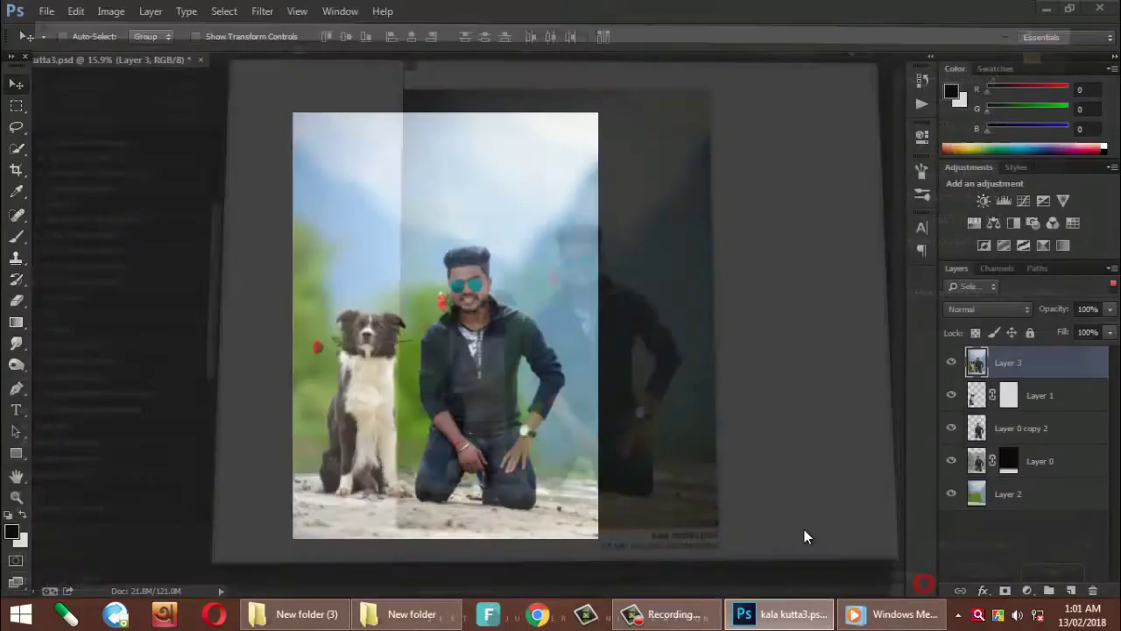
left_click(894, 615)
left_click(197, 223)
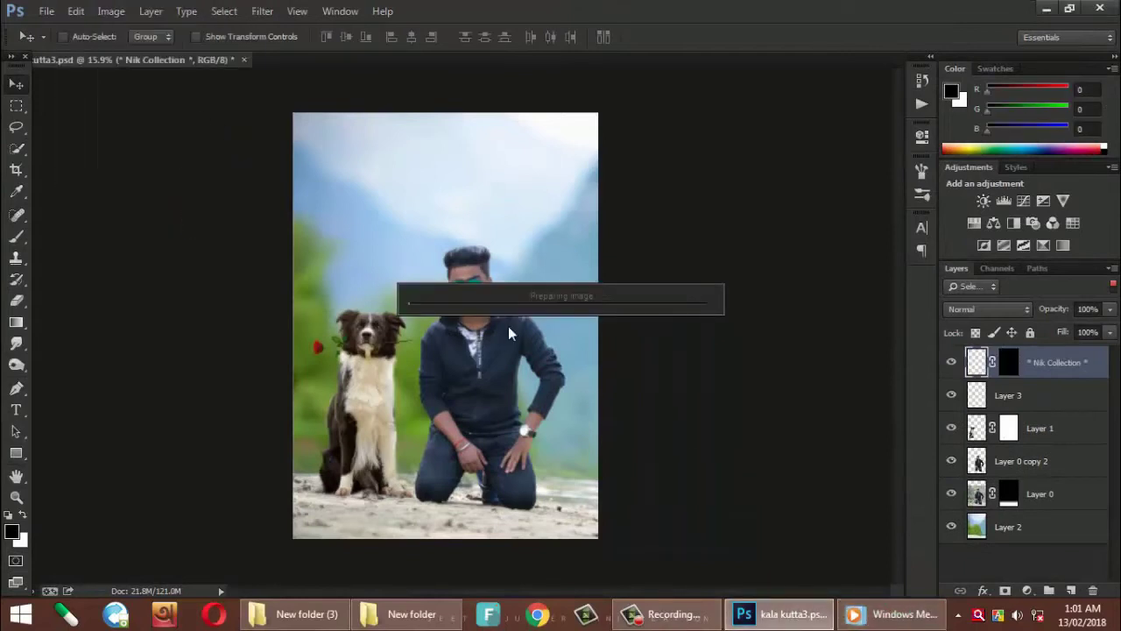
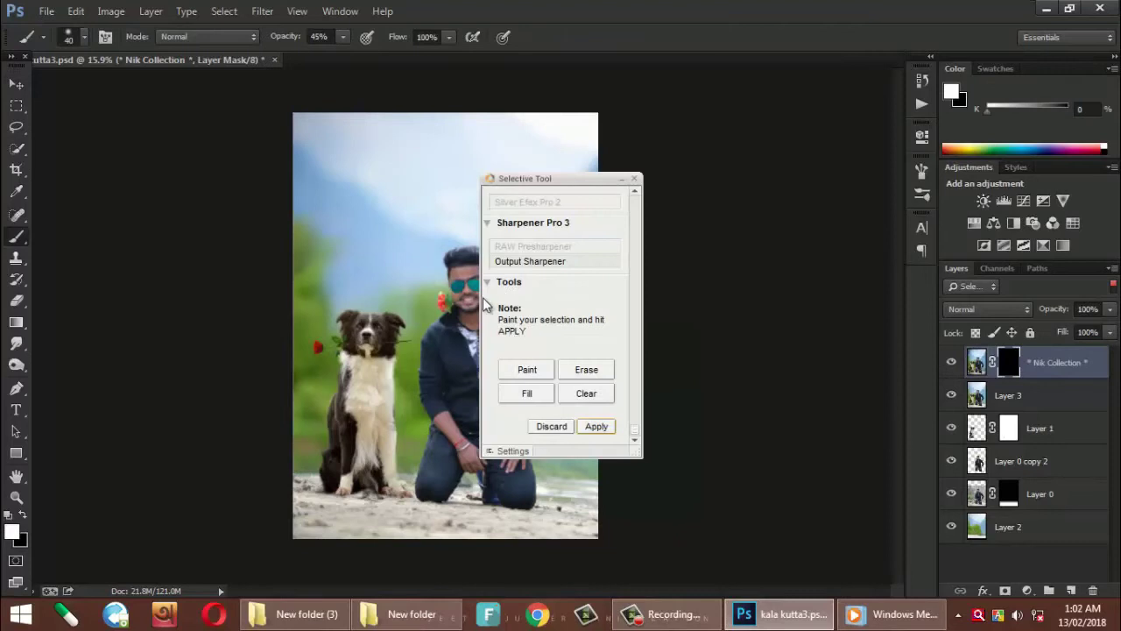
- Apply the Color Efex Pro 4 effect and fill its layer mask with white
left_click(592, 426)
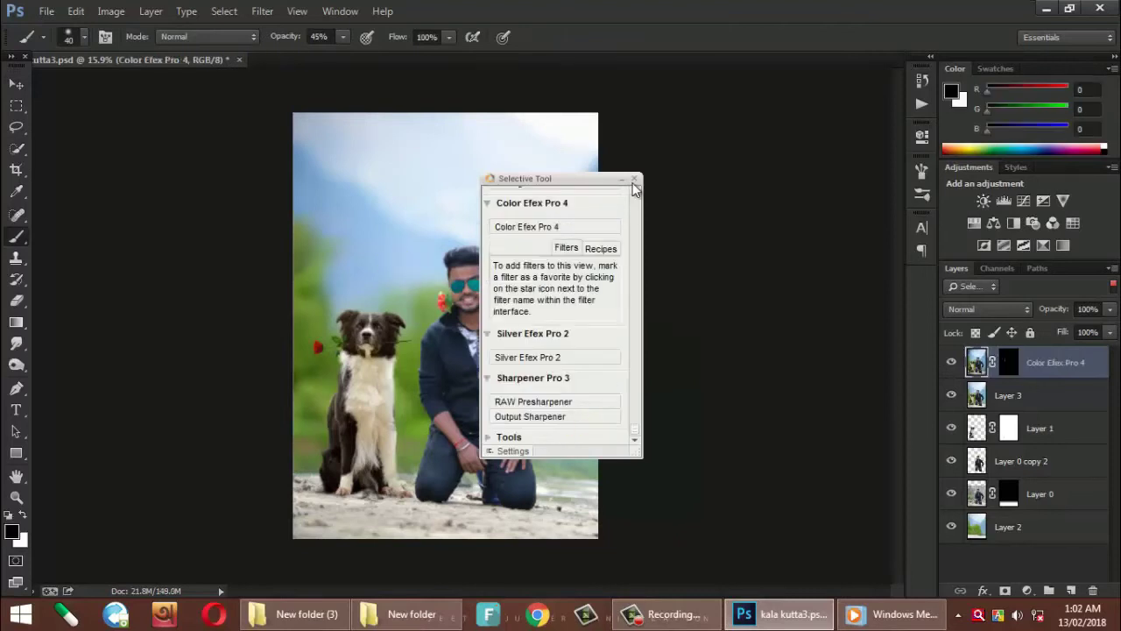
left_click(634, 178)
key("x")
key("ctrl+i")
- Switch to the Content-Aware Spot Healing Brush, heal the pale sky cloud, and shrink the brush
scroll(502, 284, "down", 1)
scroll(502, 283, "up", 3)
scroll(464, 340, "up", 2)
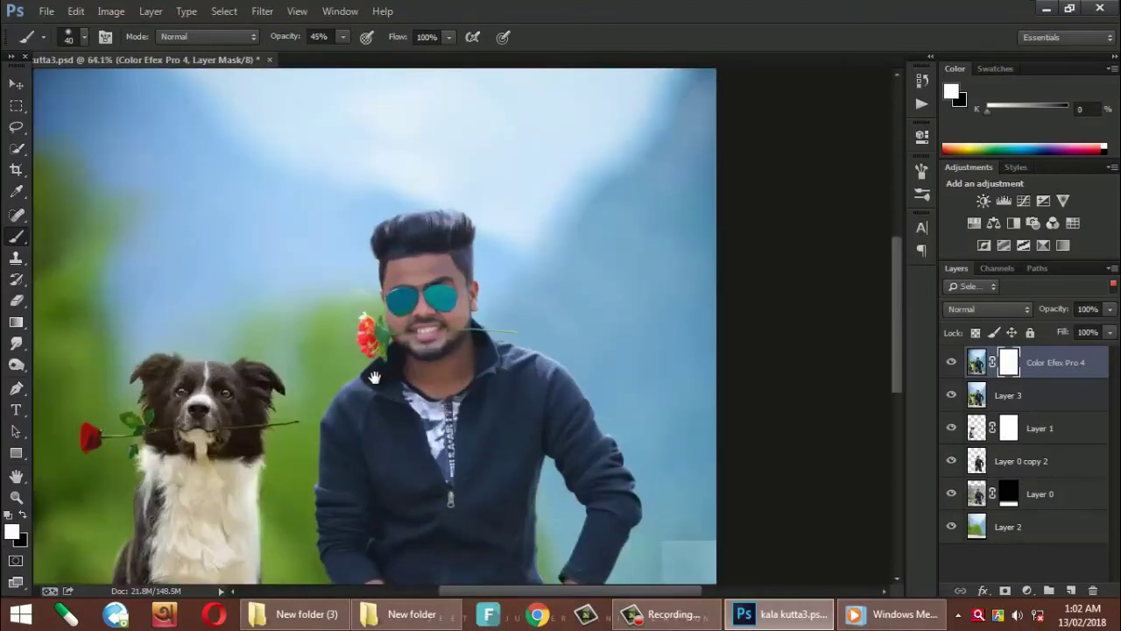
scroll(482, 254, "up", 2)
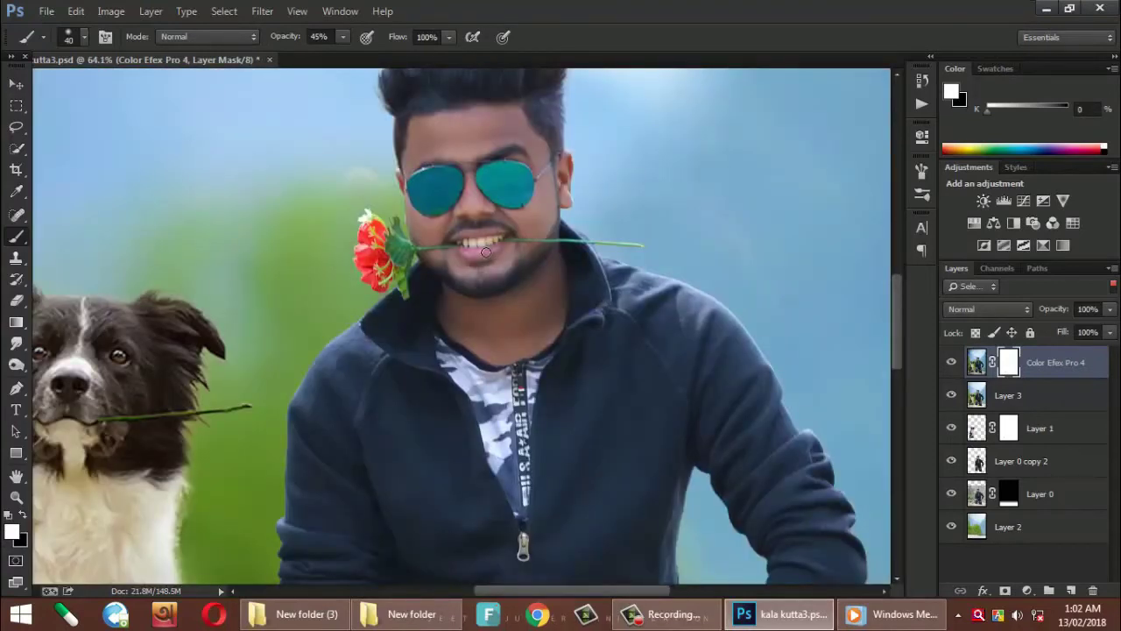
scroll(486, 252, "down", 2)
scroll(441, 169, "up", 3)
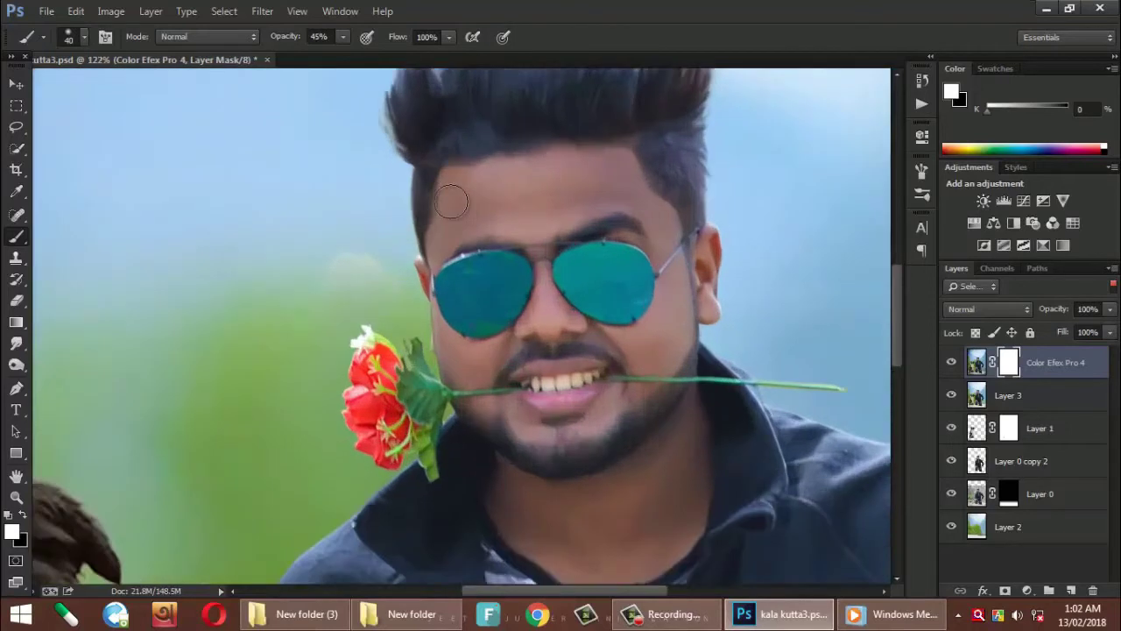
scroll(370, 283, "down", 3)
scroll(394, 281, "down", 2)
scroll(438, 276, "up", 2)
scroll(455, 273, "up", 2)
scroll(456, 273, "up", 4)
scroll(395, 263, "left", 3)
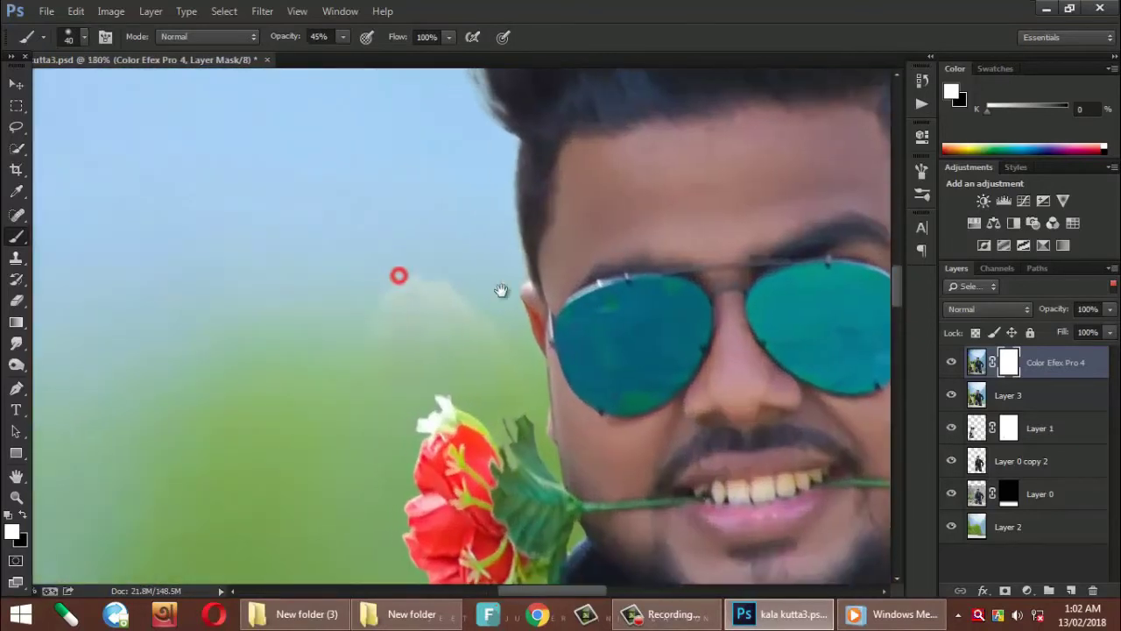
left_click(12, 261)
left_click(286, 306, "alt")
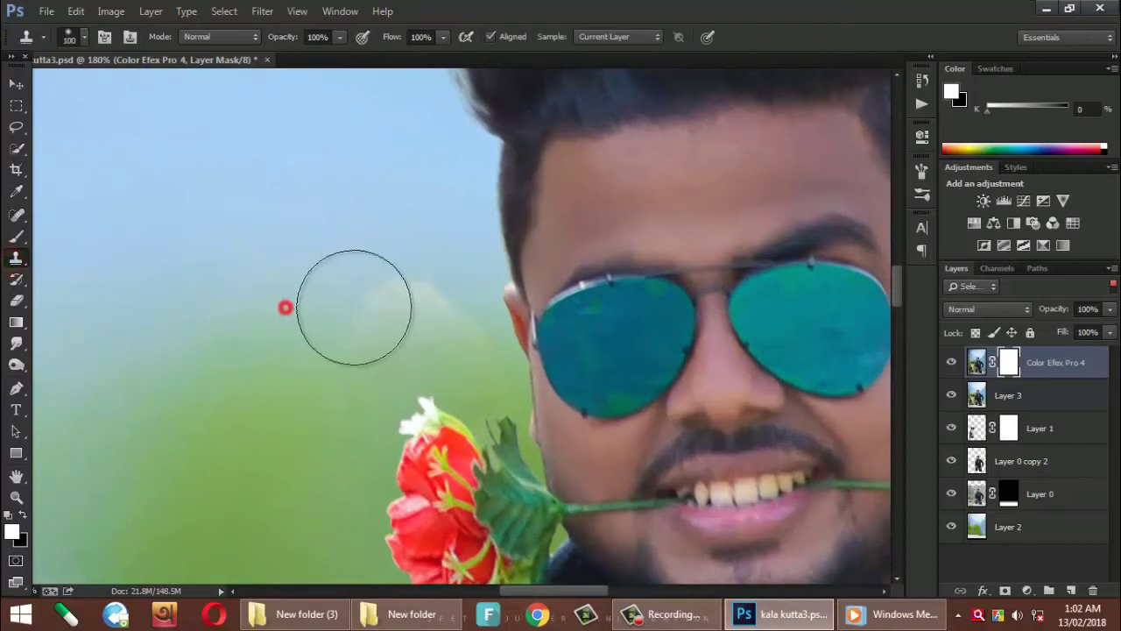
left_click(16, 214)
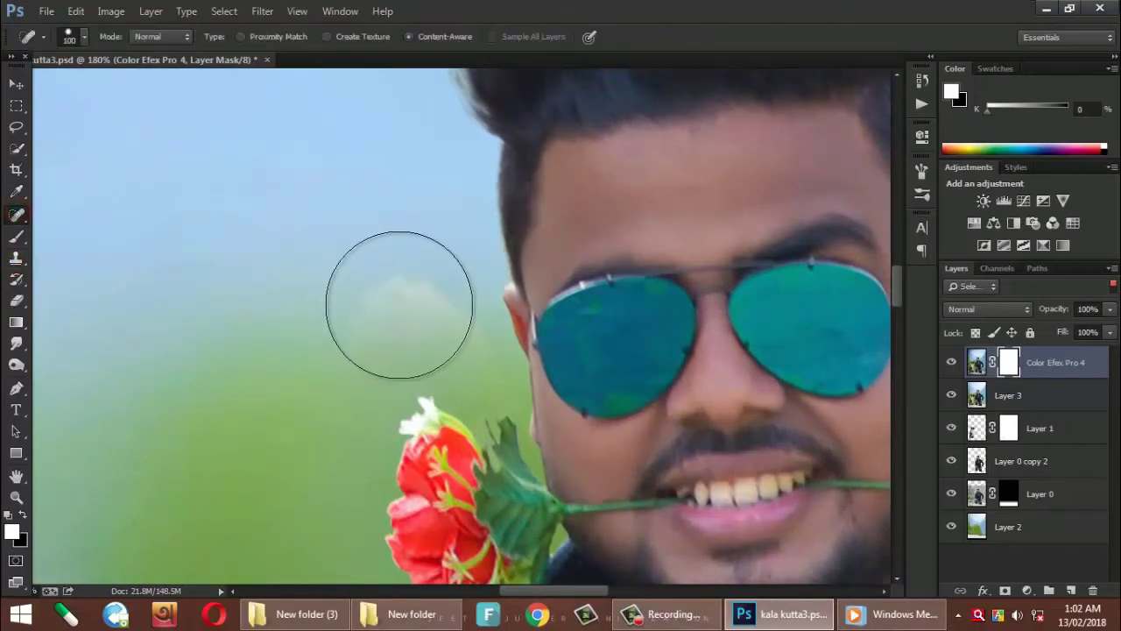
left_click(422, 304)
key("bracketleft")
key("bracketleft")
key("bracketleft")
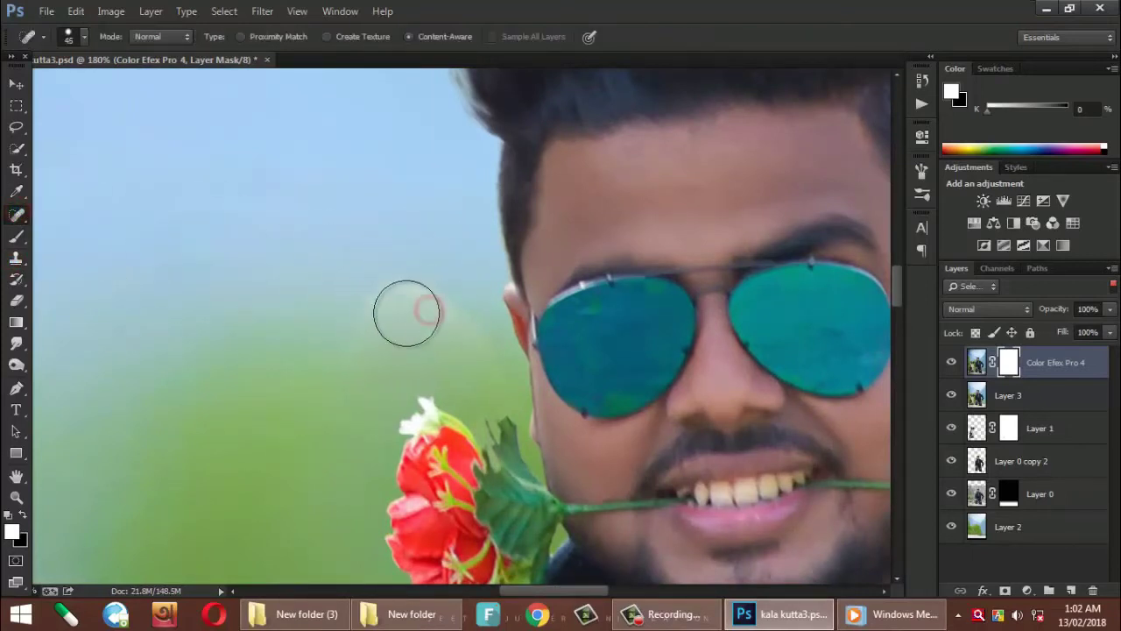
- On the layer's pixels, heal the remaining cloud and pink smudge left of the face
left_click(977, 366)
left_click(449, 302)
left_click(399, 303)
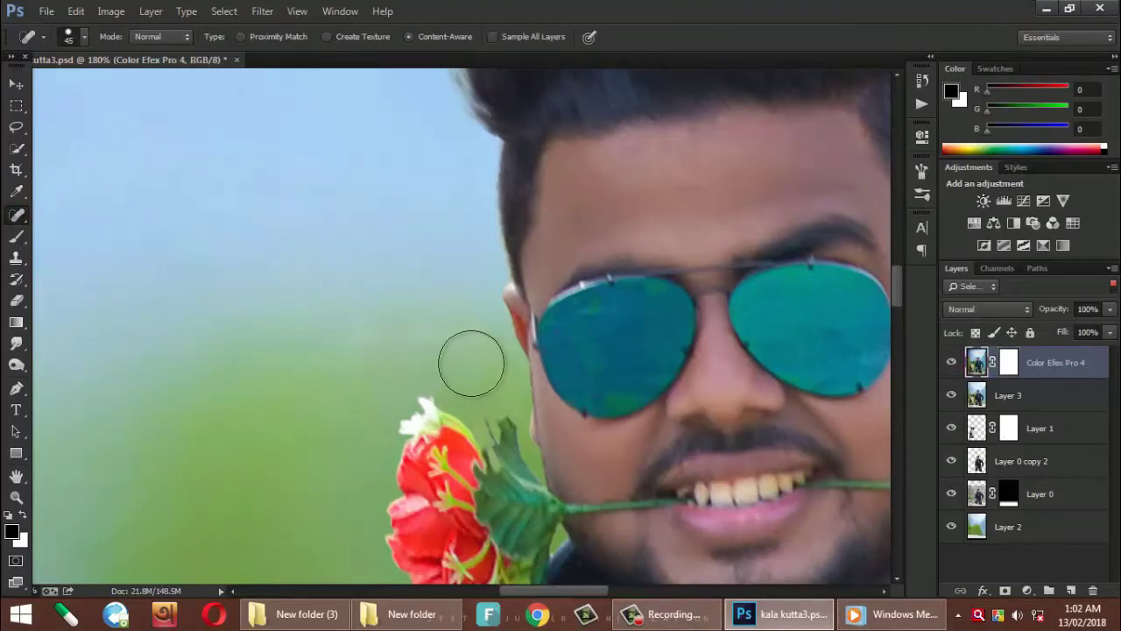
left_click(468, 355)
left_click(368, 332)
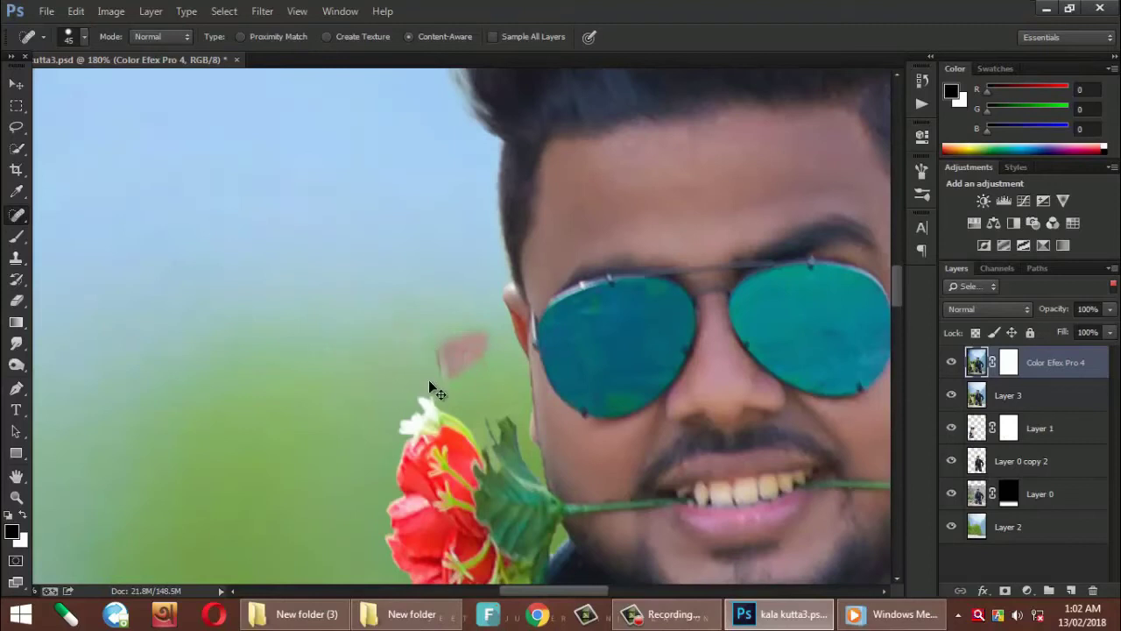
left_click(370, 313)
left_click(439, 335)
left_click(438, 327)
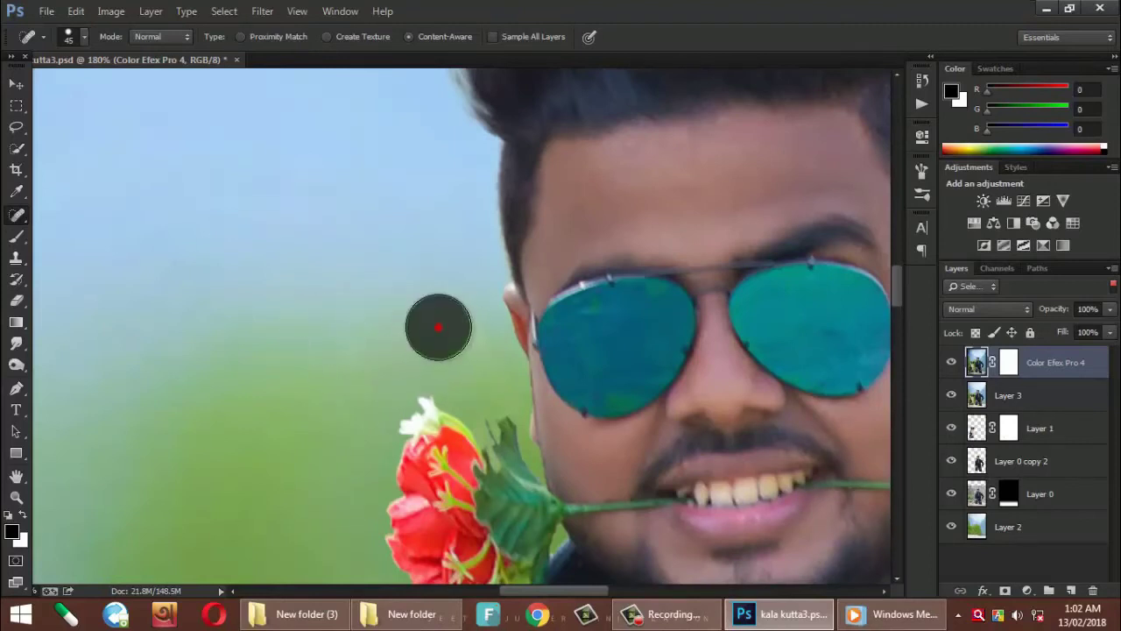
- Heal the streak and specks in the blue sky right of the man's head
scroll(310, 318, "down", 5)
scroll(310, 318, "down", 3)
scroll(631, 443, "down", 2)
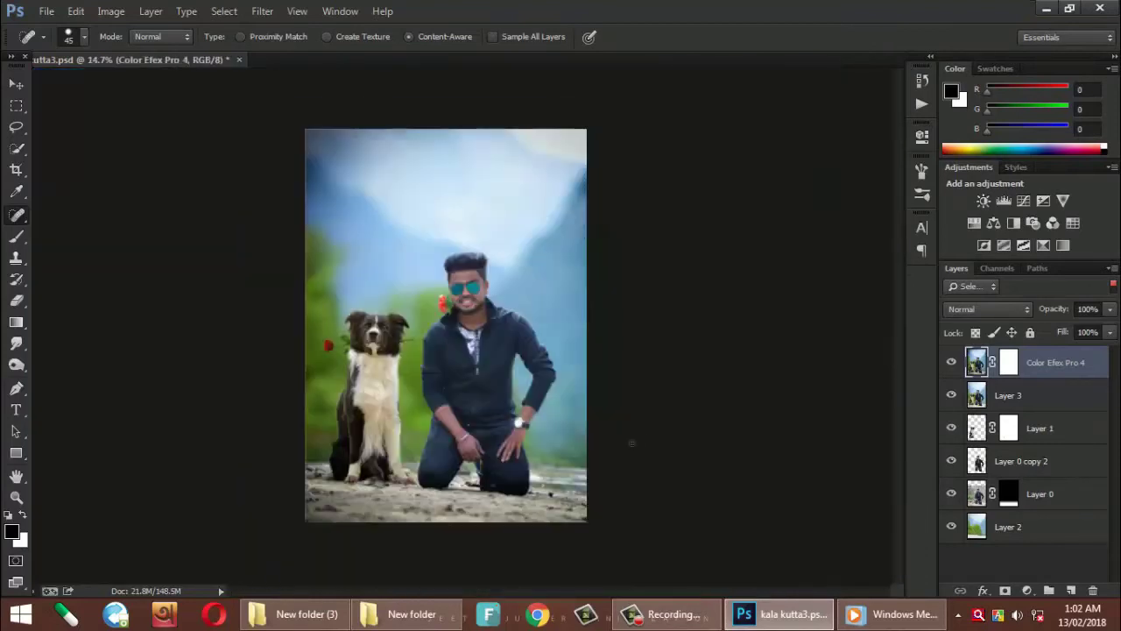
scroll(528, 252, "up", 2)
scroll(545, 260, "up", 2)
scroll(511, 233, "up", 2)
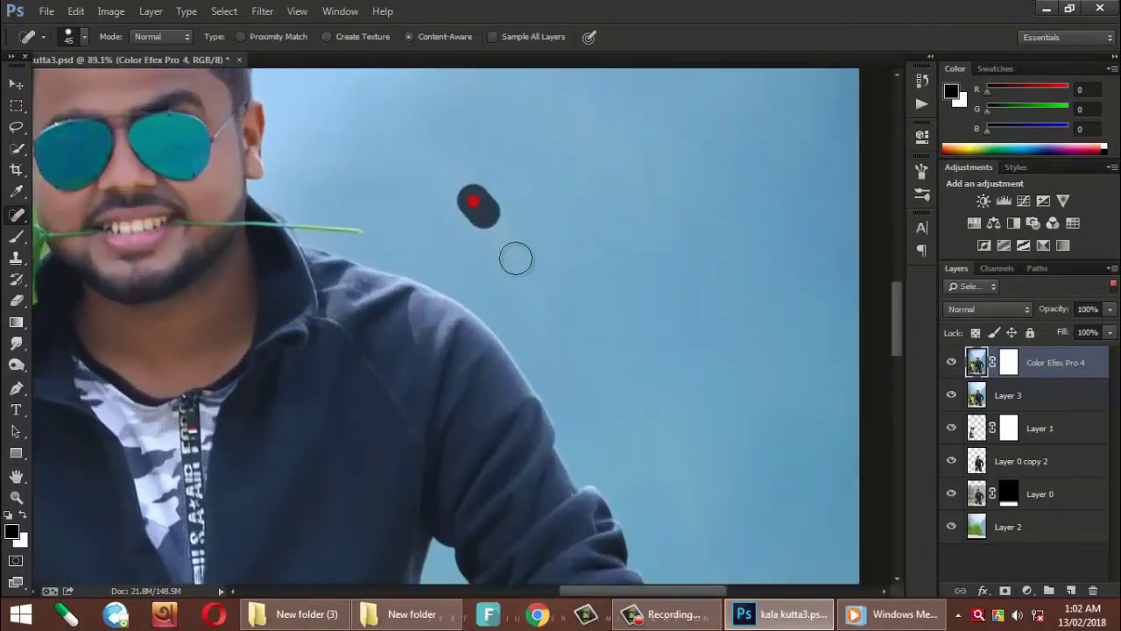
left_click_drag(515, 258, 520, 271)
left_click(508, 246)
left_click(503, 230)
left_click(482, 216)
left_click(462, 193)
left_click(443, 175)
- Switch to the Move tool and save the photo as kala kutta3.psd
scroll(375, 163, "up", 3)
scroll(375, 163, "right", 3)
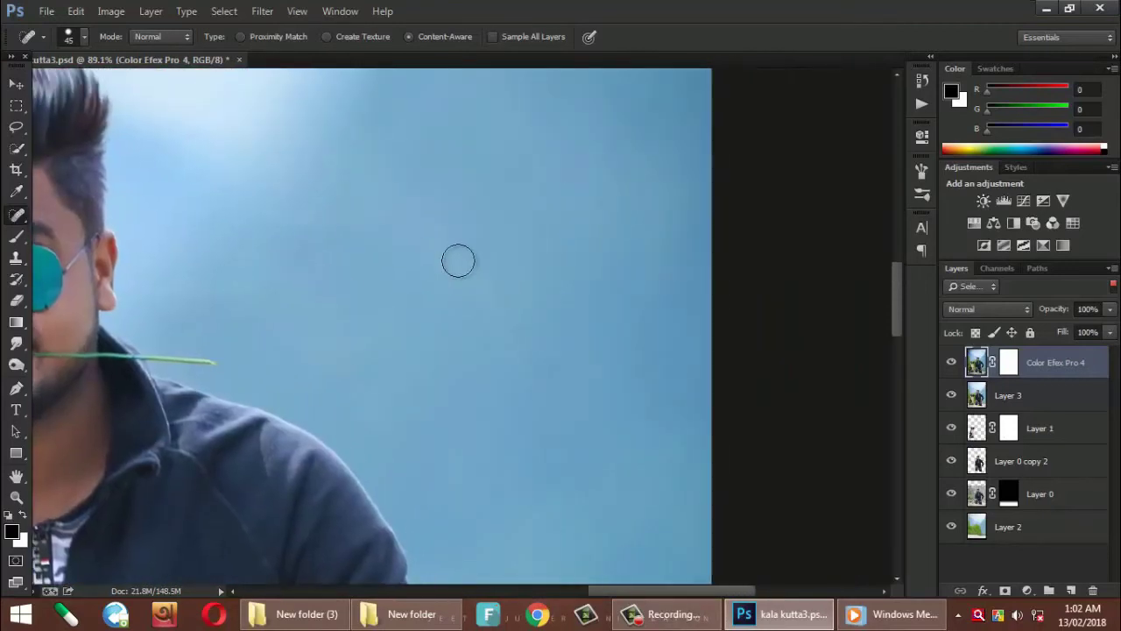
scroll(520, 348, "left", 5)
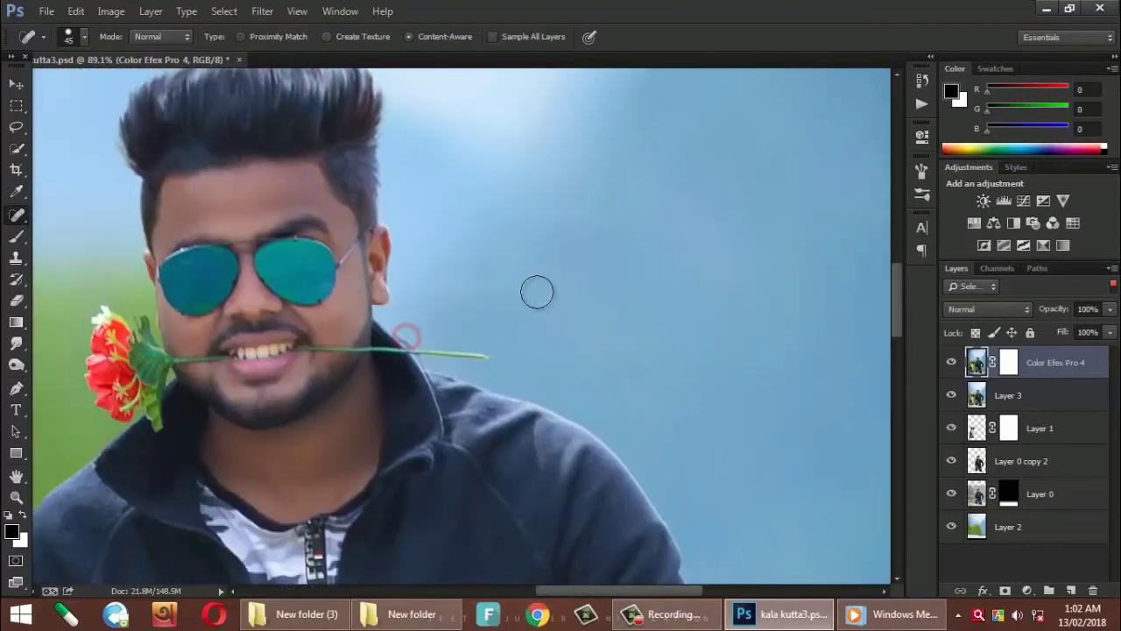
scroll(520, 279, "down", 5)
scroll(520, 279, "down", 2)
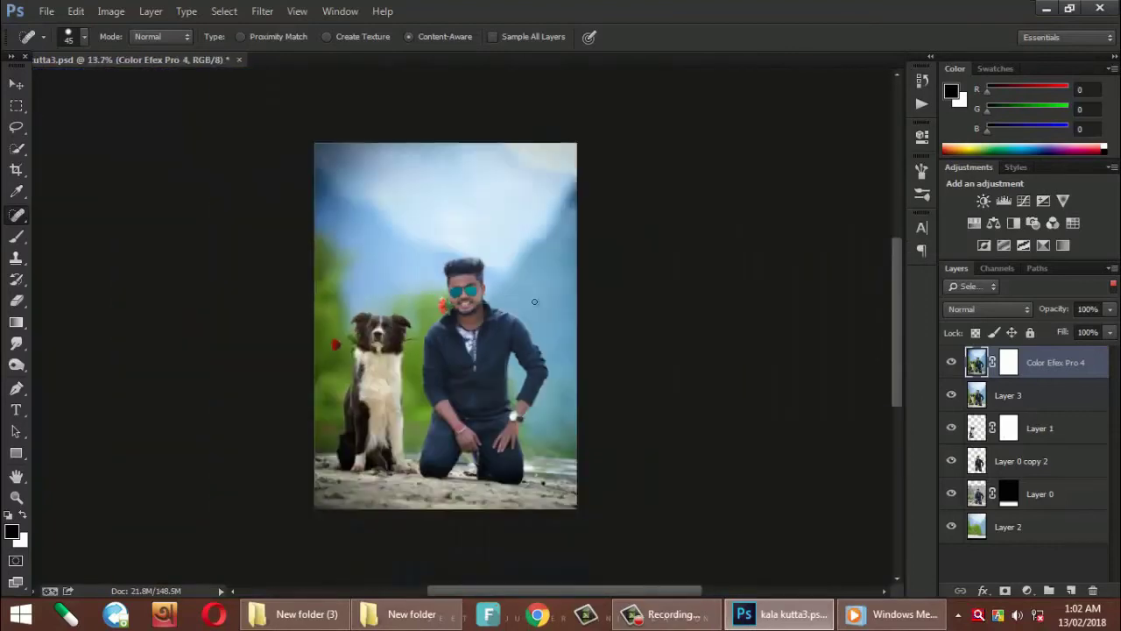
scroll(521, 280, "up", 2)
scroll(521, 280, "up", 5)
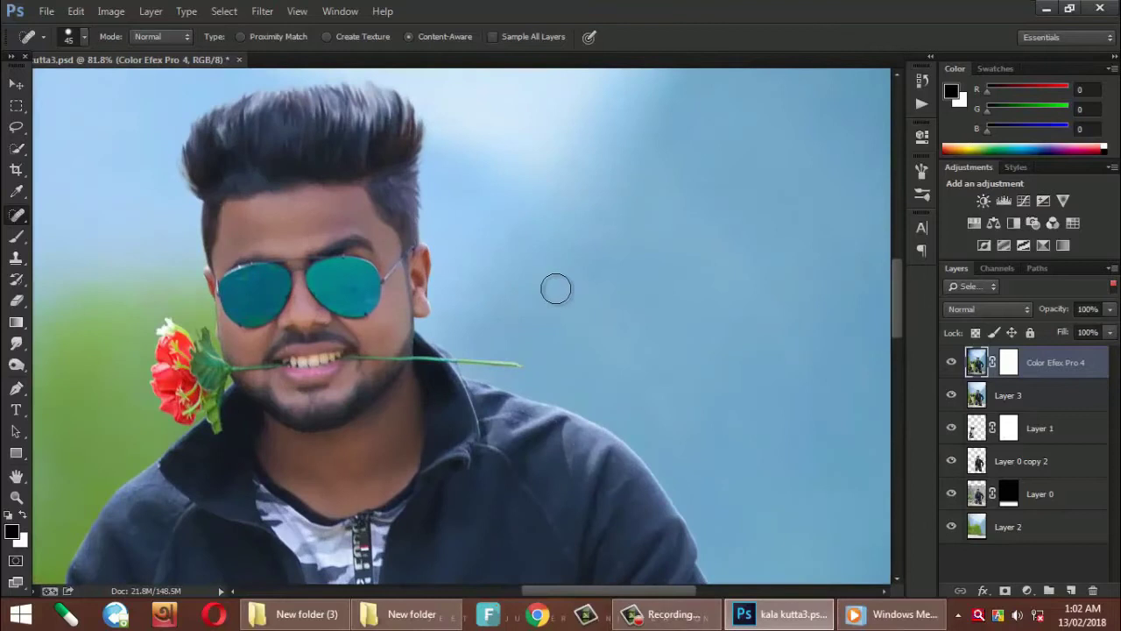
scroll(555, 288, "down", 4)
scroll(564, 295, "down", 2)
scroll(555, 310, "down", 1)
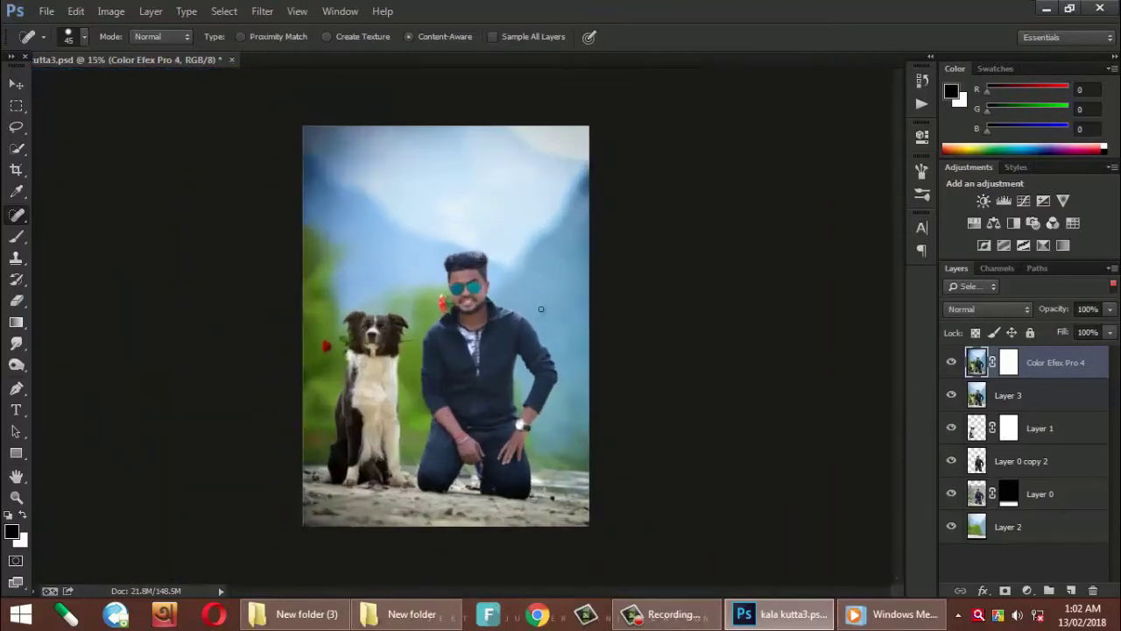
left_click(16, 85)
scroll(635, 255, "down", 2)
scroll(636, 257, "up", 1)
key("ctrl+s")
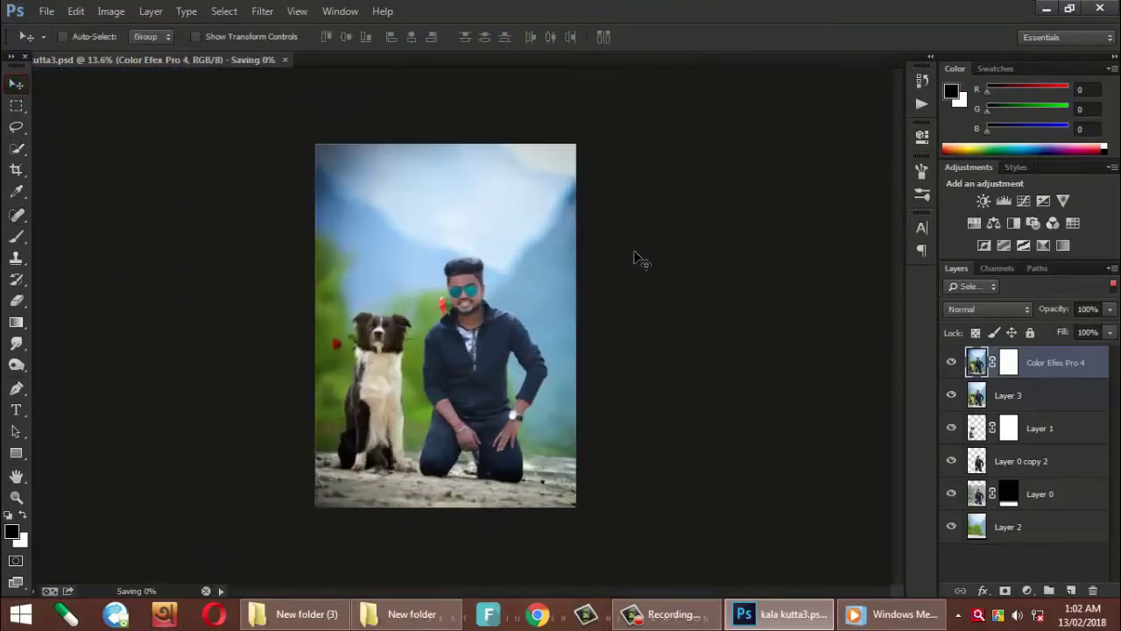
scroll(603, 315, "up", 2)
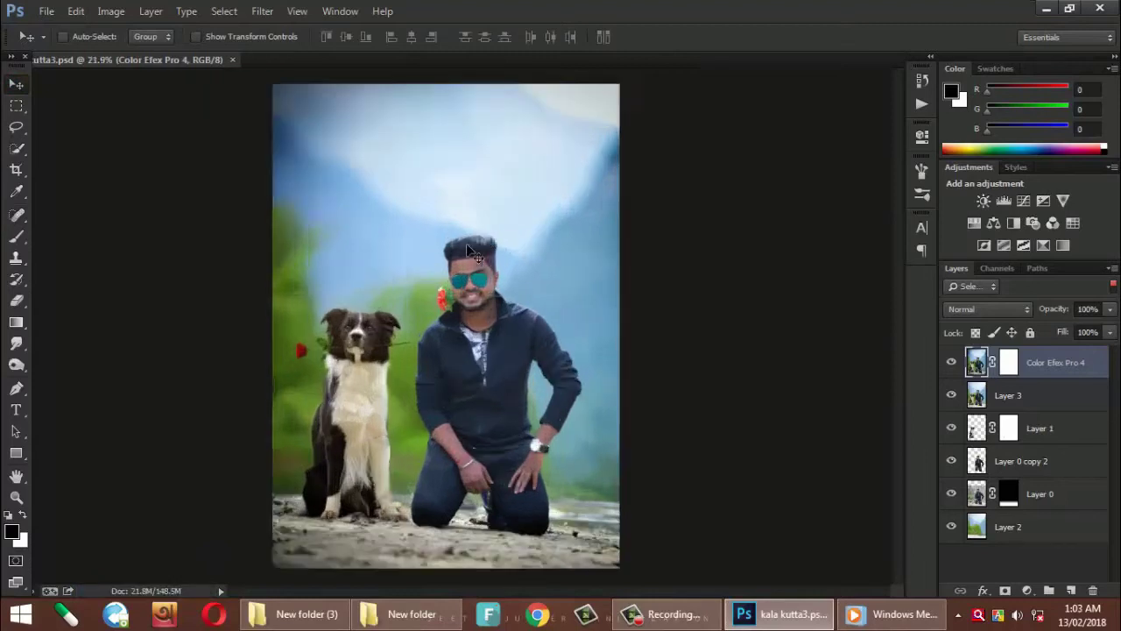
scroll(605, 331, "up", 3)
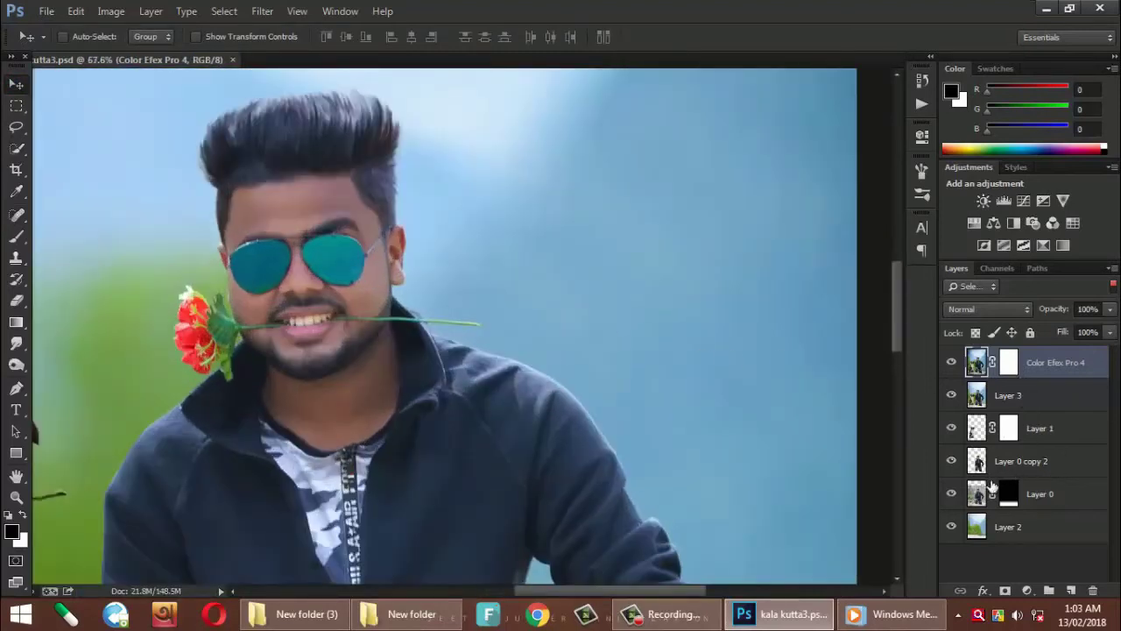
- Add a layer and load the man's selection, then deselect and delete the empty layer
left_click(1070, 589)
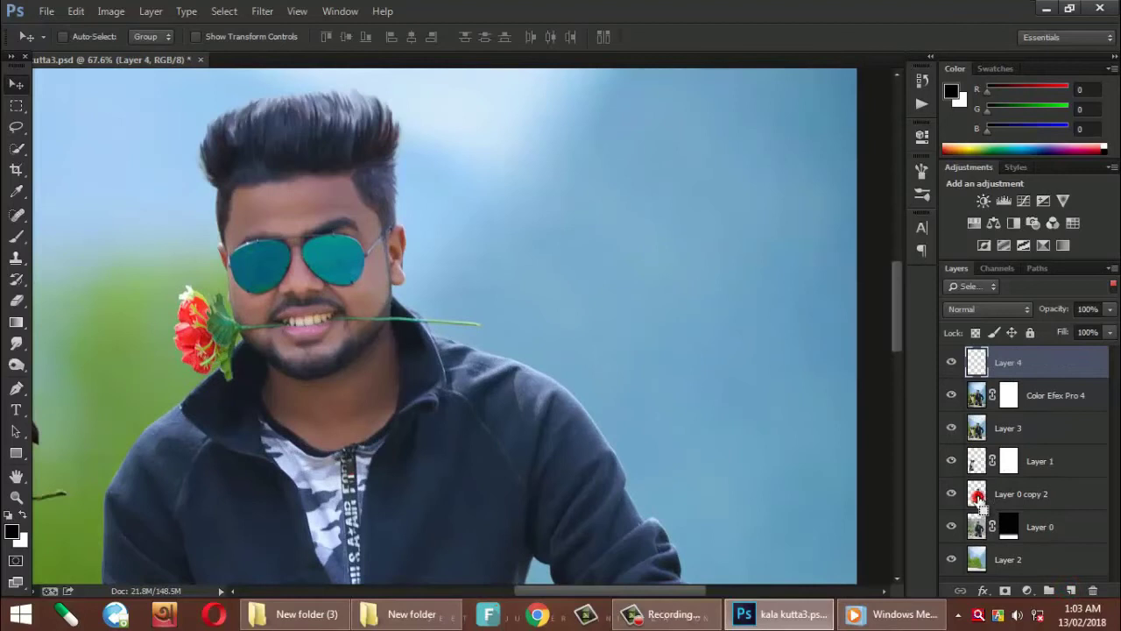
left_click(977, 496, "ctrl")
scroll(672, 355, "down", 2)
scroll(637, 411, "up", 3)
scroll(638, 388, "down", 2)
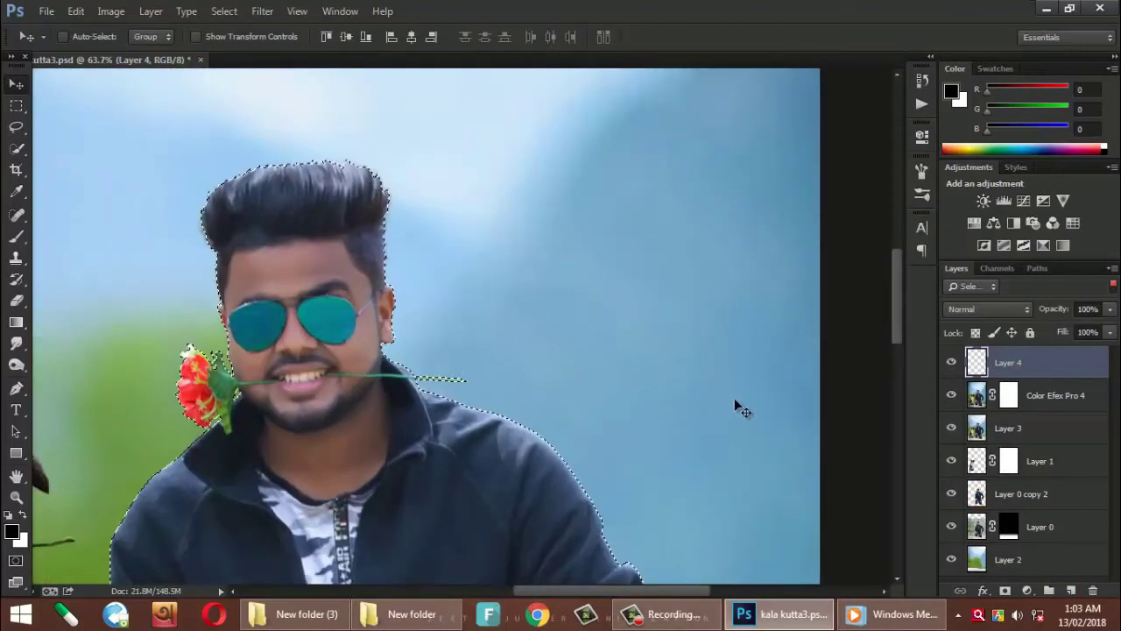
scroll(526, 333, "down", 2)
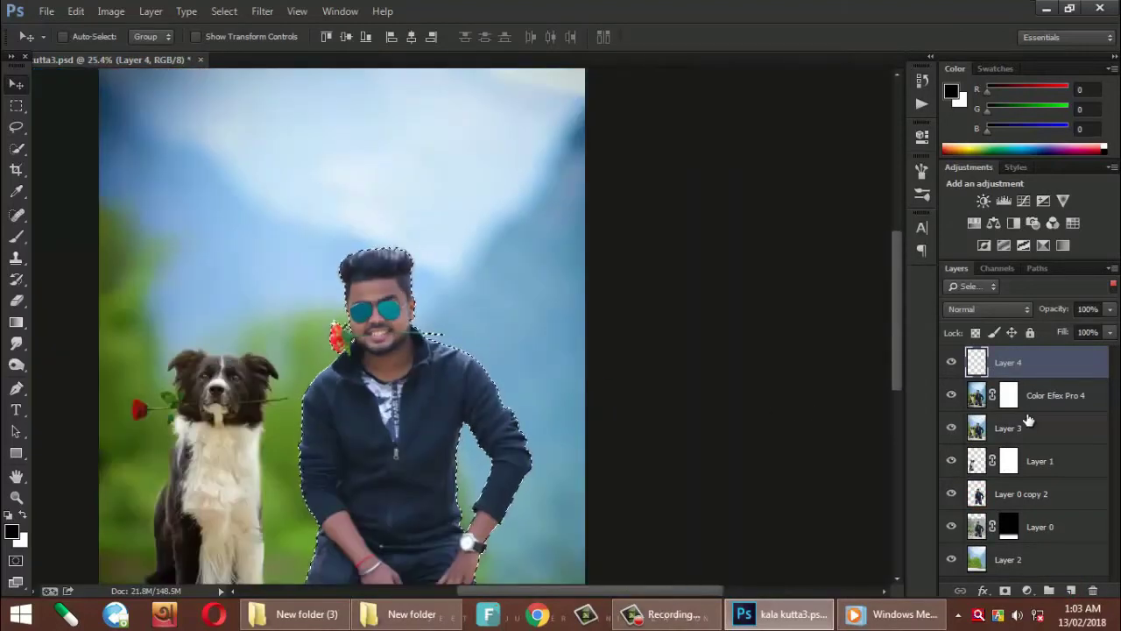
key("ctrl+d")
key("Delete")
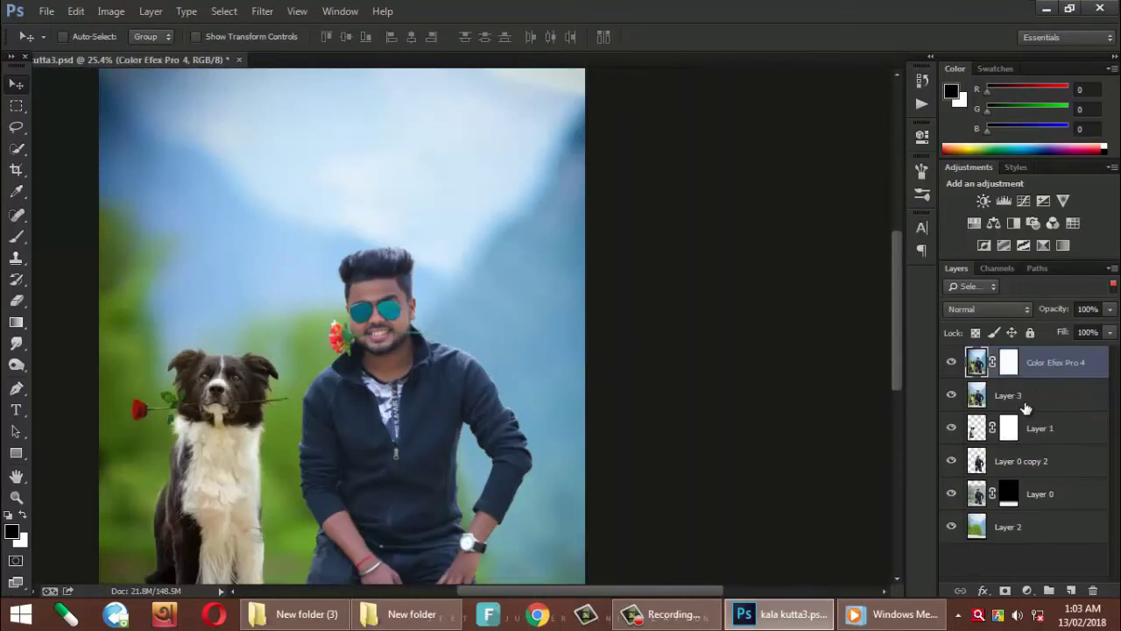
- Stamp all visible layers into Layer 4, then copy the man onto new Layer 5
key("ctrl+shift+alt+e")
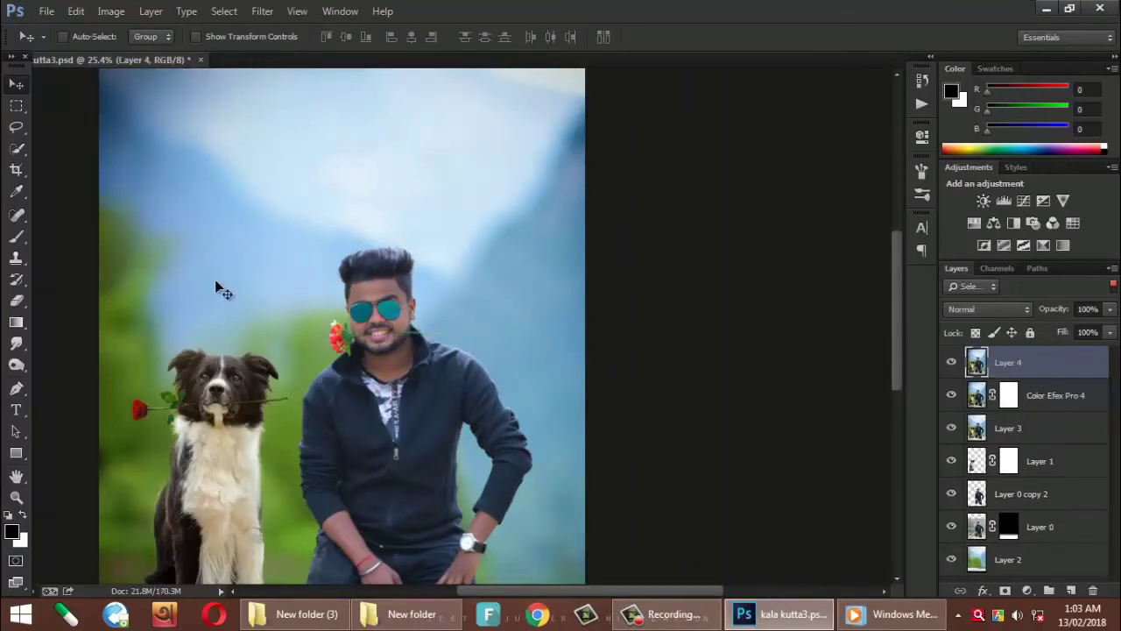
scroll(219, 291, "down", 2)
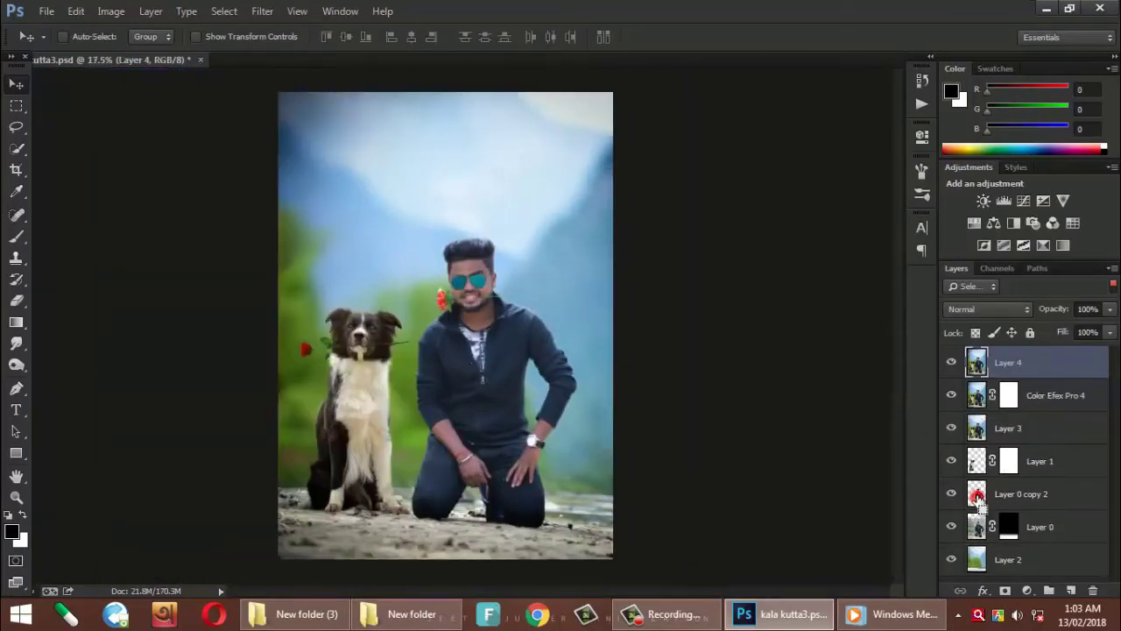
left_click(979, 496, "ctrl")
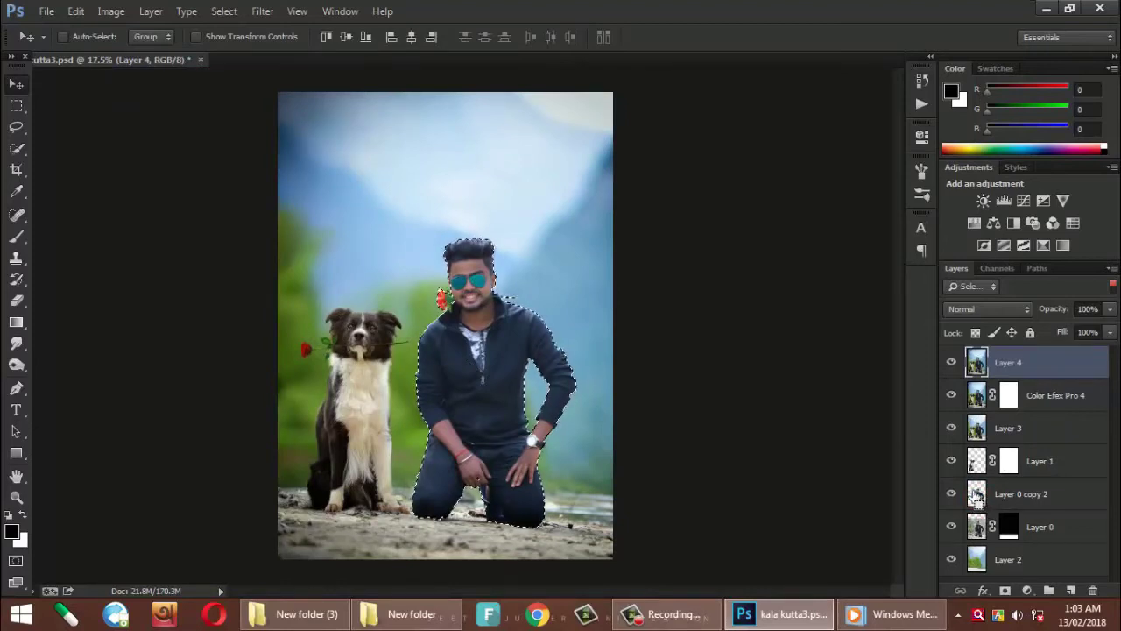
key("ctrl+j")
scroll(530, 291, "up", 5)
scroll(543, 267, "up", 1)
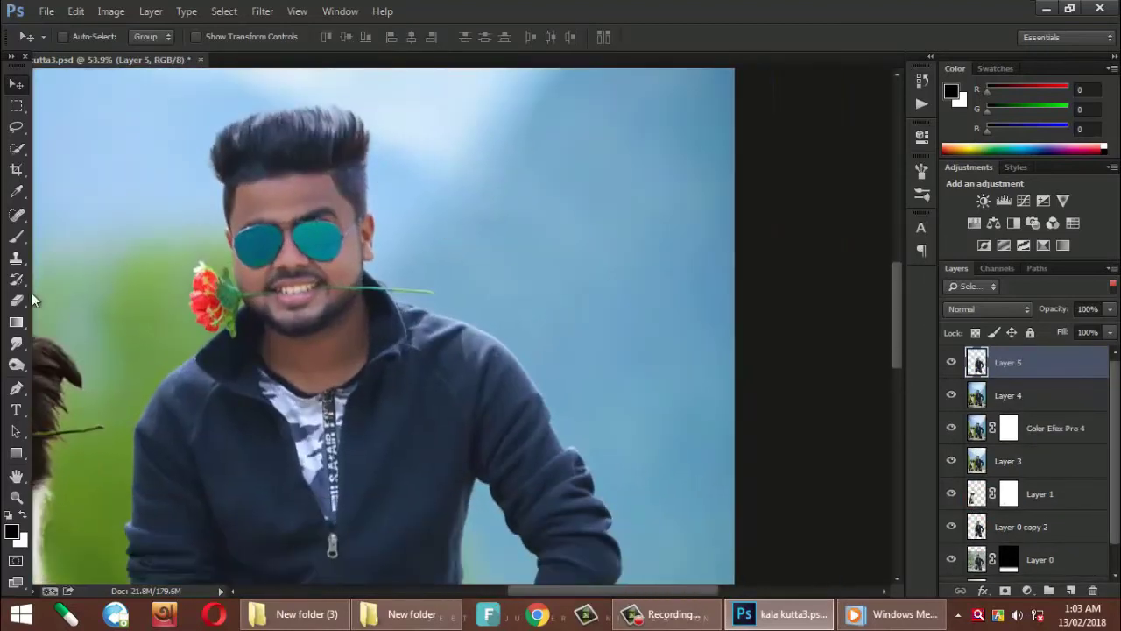
- Pick the Burn tool (Midtones, 50% exposure) and load the man's selection from Layer 5
left_click(17, 366)
right_click(433, 302)
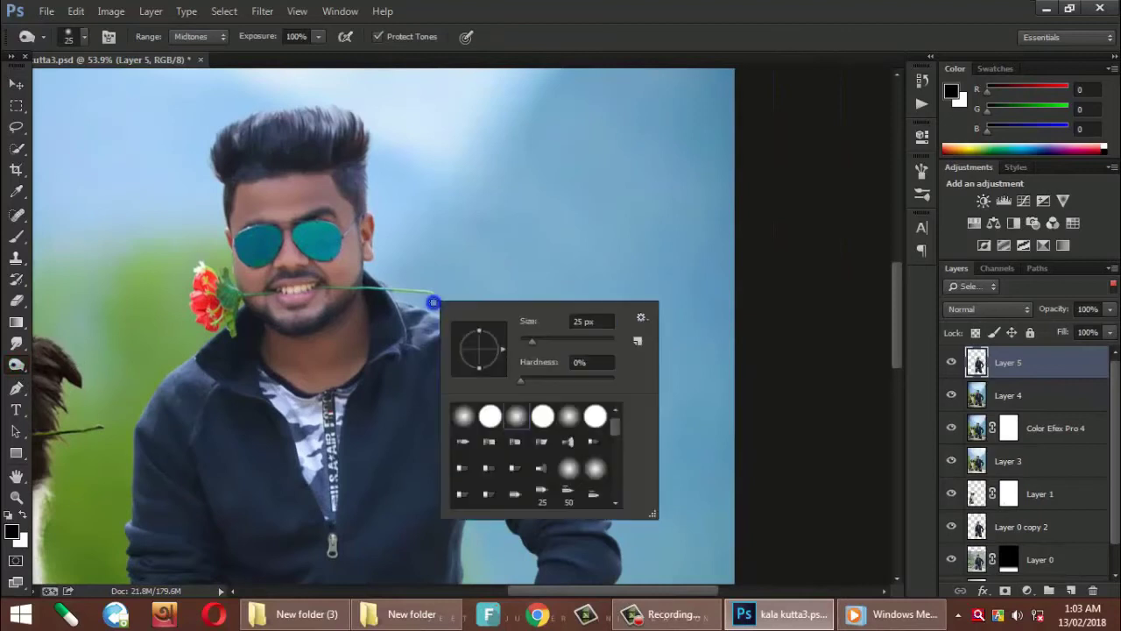
right_click(16, 364)
left_click(52, 377)
scroll(504, 290, "up", 1, "alt")
left_click(975, 366, "ctrl")
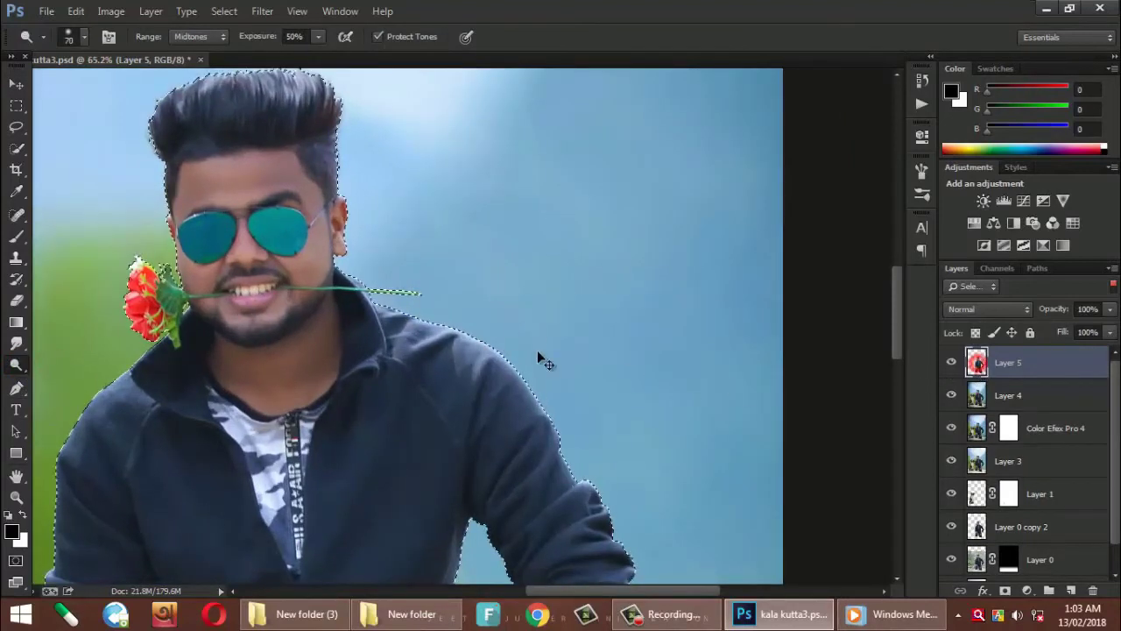
left_click_drag(633, 523, 540, 361)
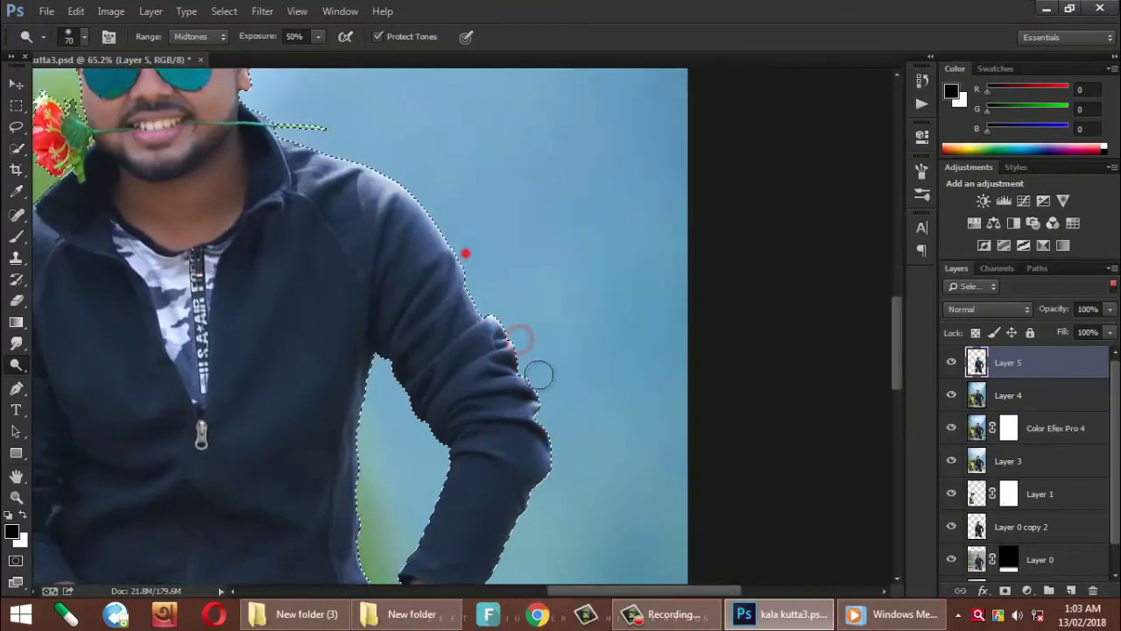
left_click_drag(398, 180, 585, 368)
- Darken the man's edges along his hair, jacket, inner arm and knees
mouse_move(470, 302)
left_mouse_down()
mouse_move(428, 138)
mouse_move(433, 164)
left_mouse_up()
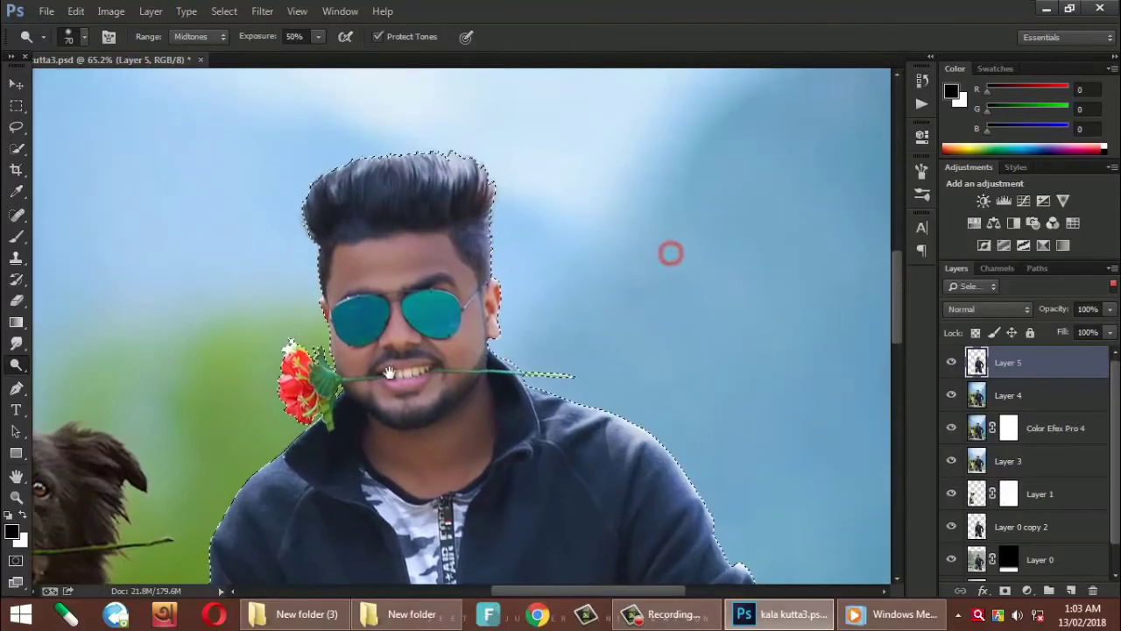
mouse_move(496, 200)
left_mouse_down()
mouse_move(505, 282)
mouse_move(756, 560)
left_mouse_up()
left_click_drag(709, 526, 488, 235)
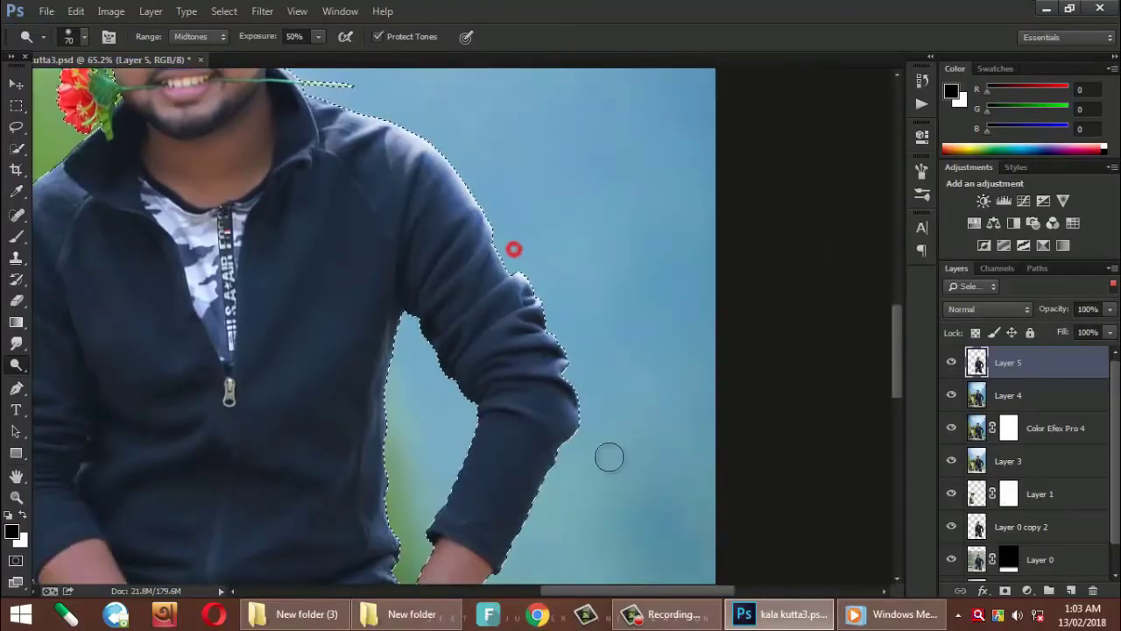
left_click_drag(586, 444, 631, 328)
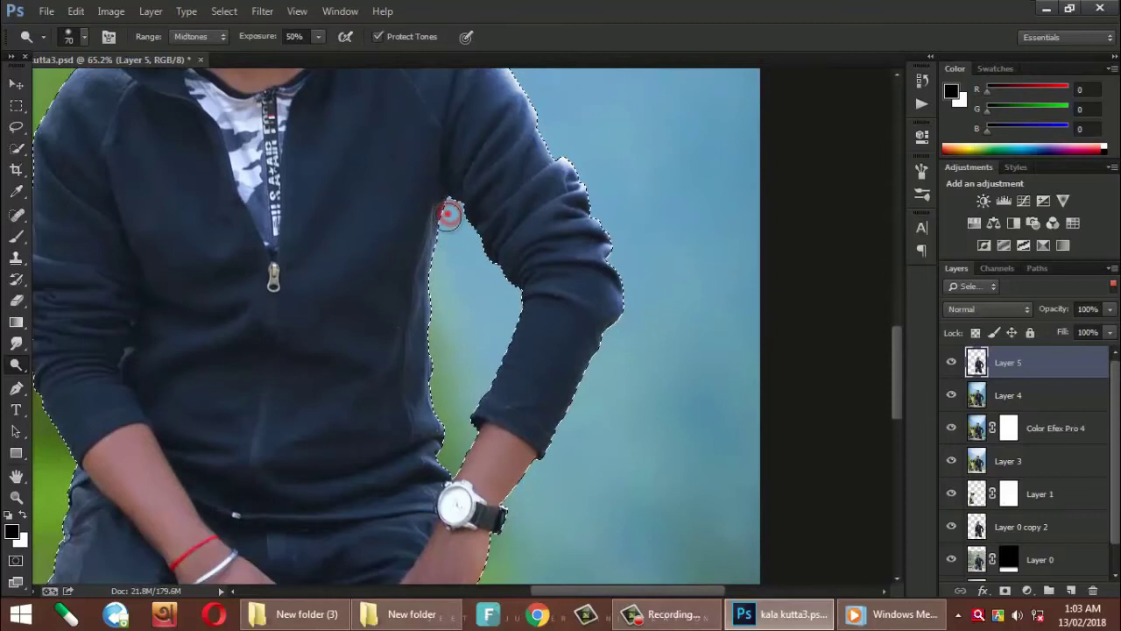
left_click_drag(445, 218, 445, 438)
left_click_drag(438, 265, 446, 195)
mouse_move(508, 578)
left_mouse_down()
mouse_move(752, 461)
mouse_move(779, 291)
left_mouse_up()
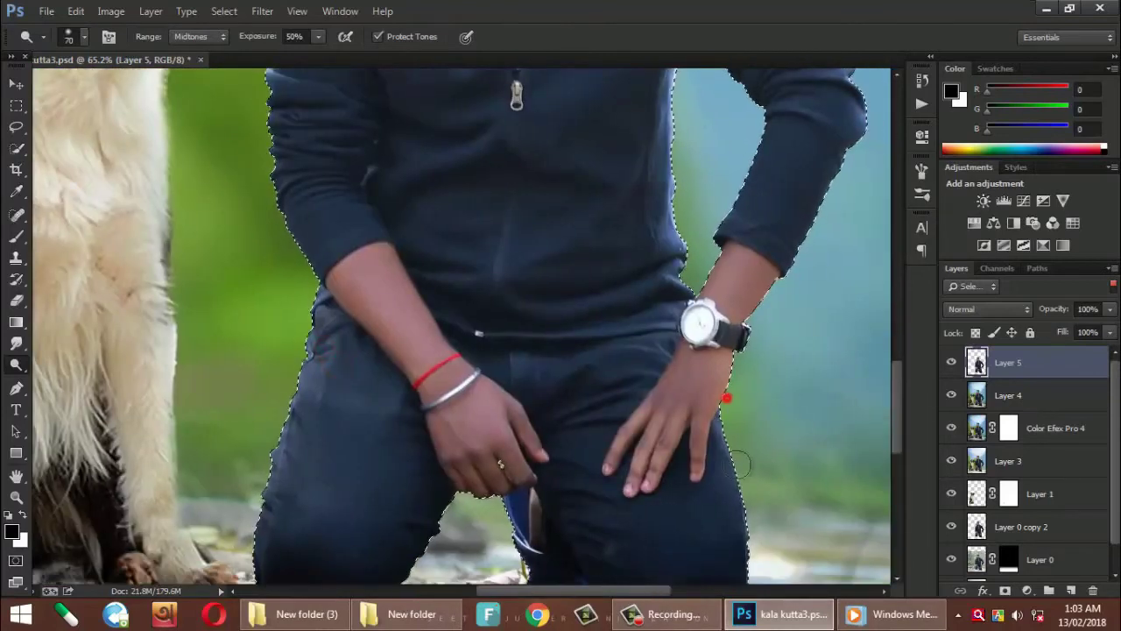
mouse_move(741, 466)
left_mouse_down()
mouse_move(592, 273)
mouse_move(600, 388)
mouse_move(779, 362)
left_mouse_up()
mouse_move(475, 301)
left_mouse_down()
mouse_move(442, 364)
mouse_move(490, 569)
left_mouse_up()
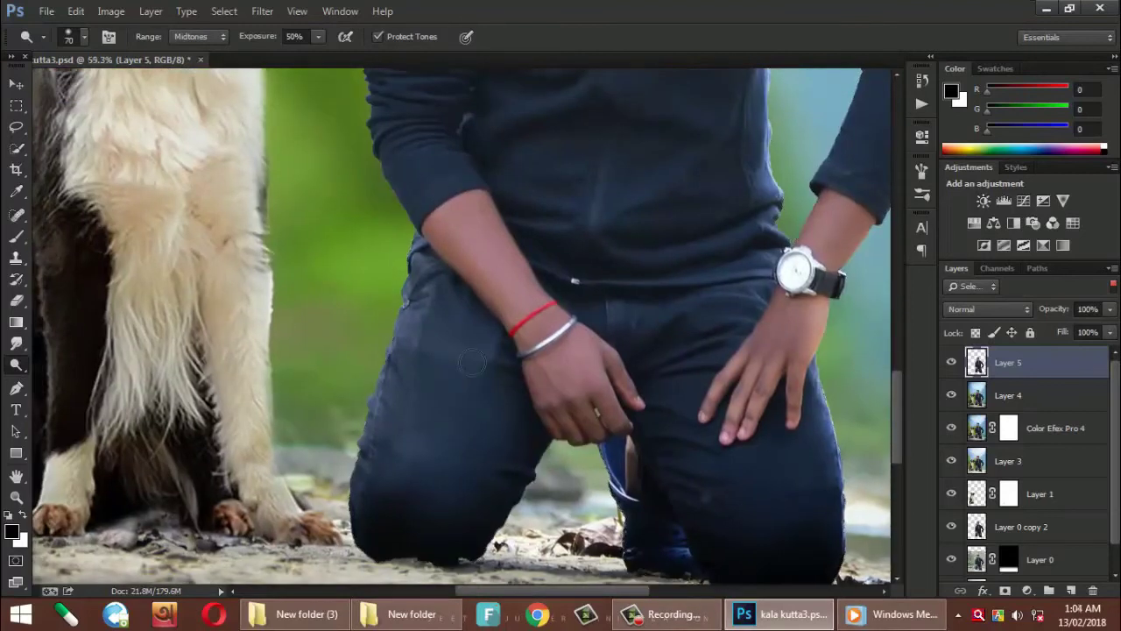
key("ctrl+minus")
key("ctrl+minus")
key("ctrl+minus")
key("ctrl+minus")
key("ctrl+plus")
- Fit the photo on screen and toggle Layer 5 to compare the darkened edges
key("ctrl+0")
left_click(952, 363)
left_click(952, 363)
left_click(952, 363)
left_click(952, 363)
left_click_drag(391, 386, 493, 252)
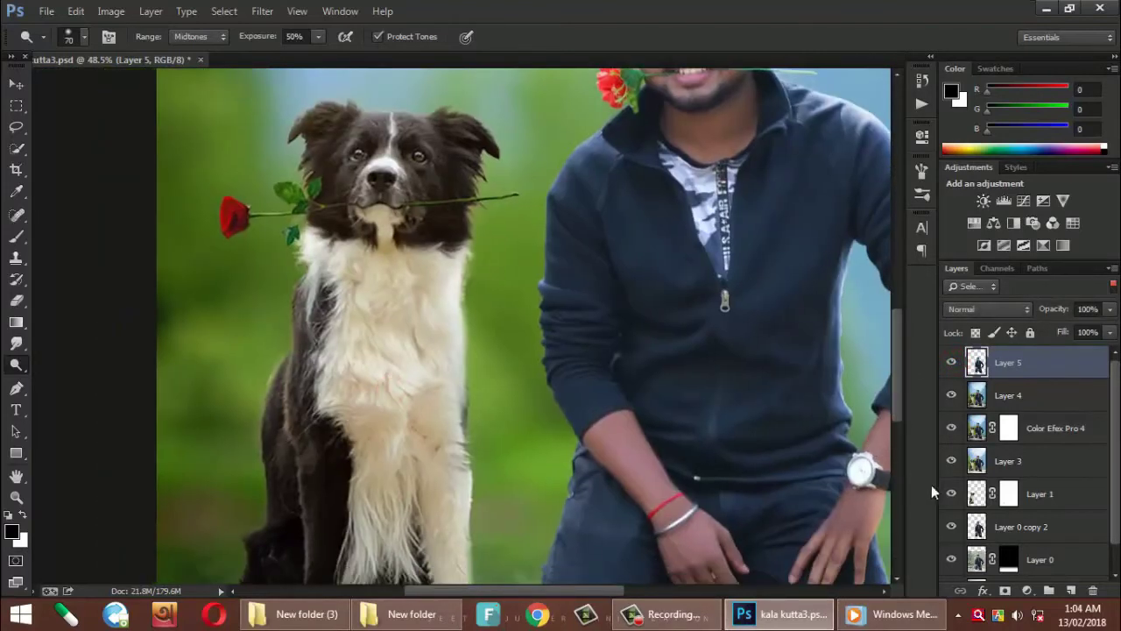
- Copy the dog from Layer 4 onto a new Layer 6 and reload its selection
left_click(977, 495, "ctrl")
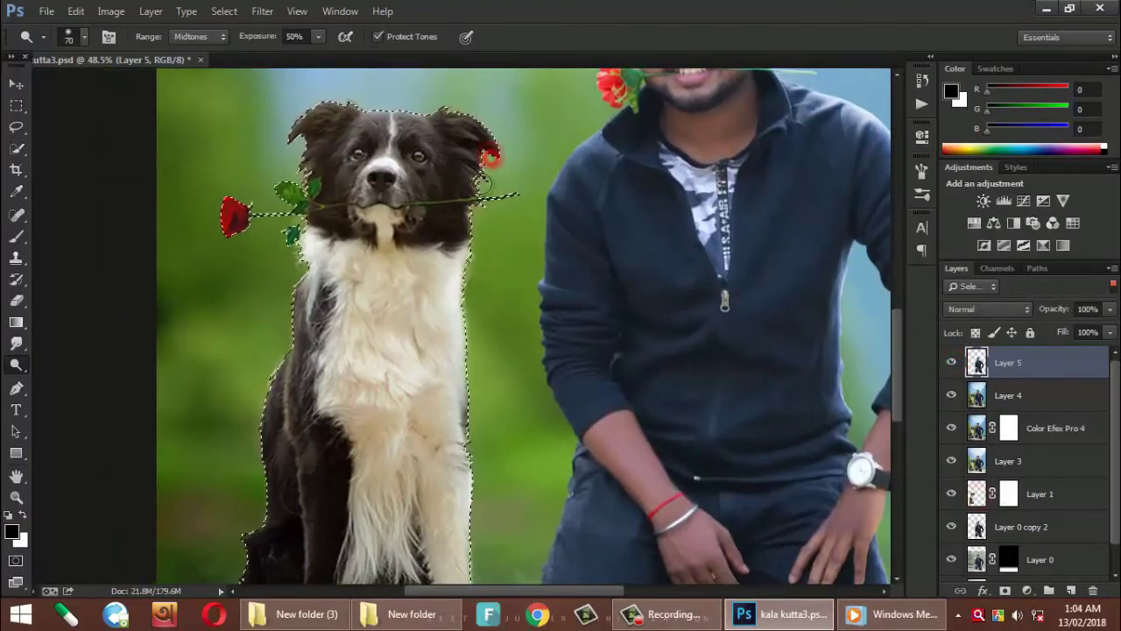
left_click(981, 400)
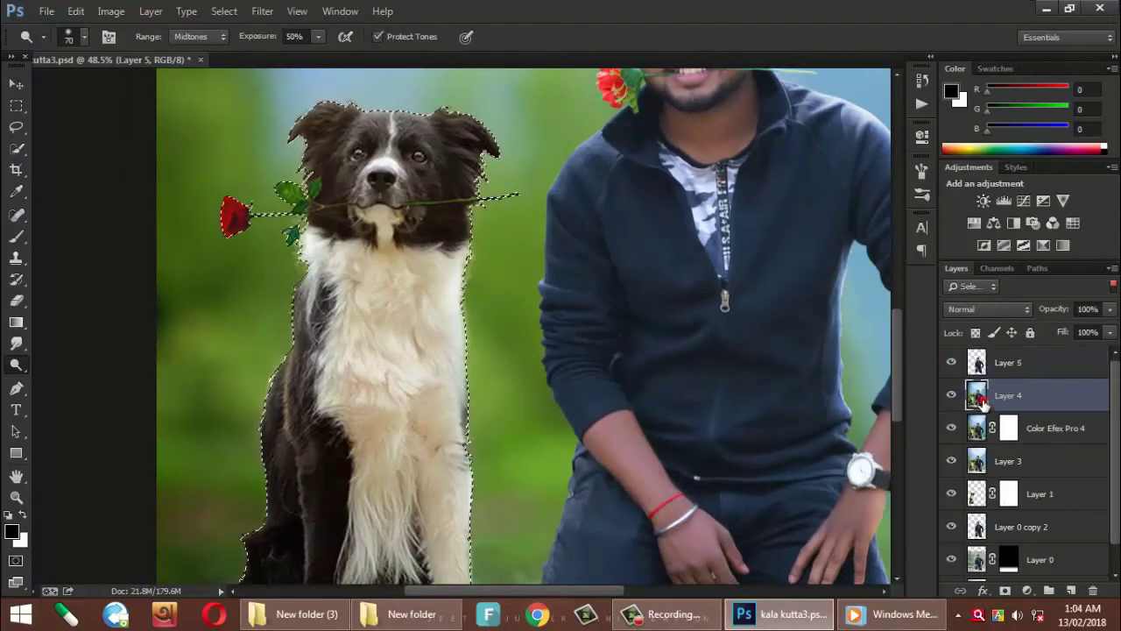
key("ctrl+j")
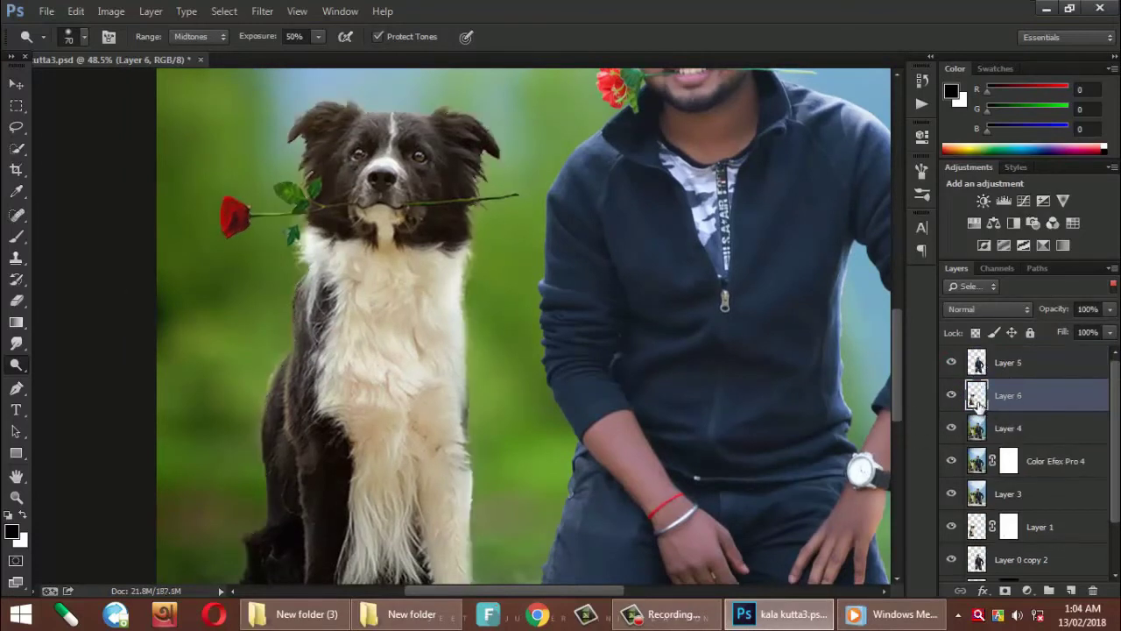
key("ctrl+shift+d")
- Enlarge the brush to 90 and brighten the edges of the dog's head, ears and left side
key("bracketright")
key("bracketright")
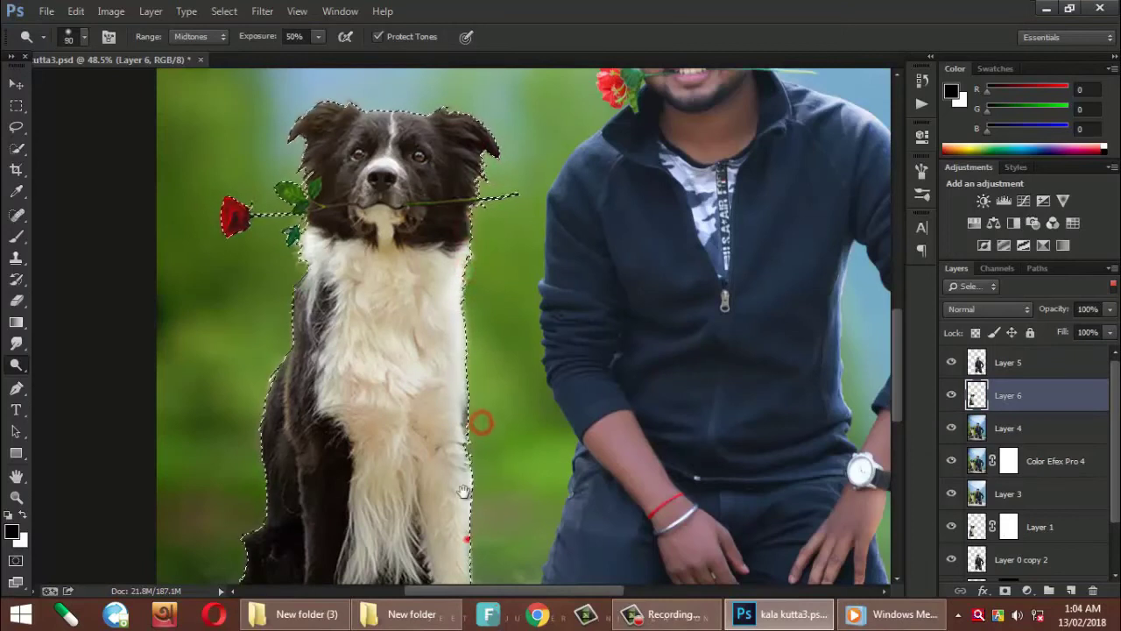
left_click_drag(464, 490, 466, 228)
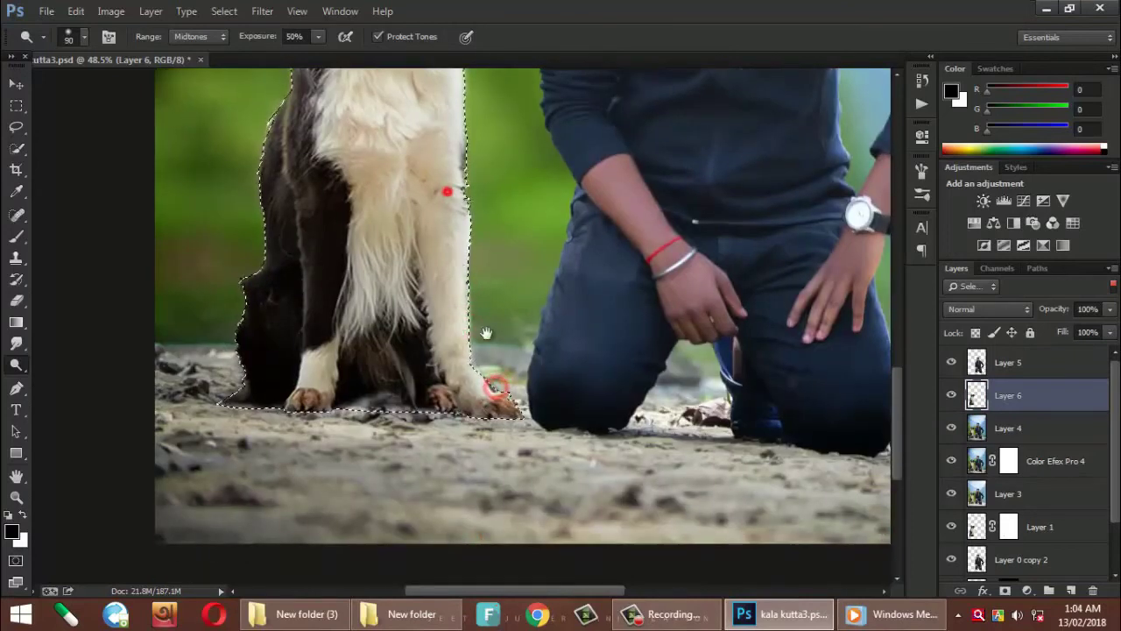
left_click_drag(486, 333, 573, 587)
mouse_move(485, 94)
left_mouse_down()
mouse_move(456, 155)
mouse_move(413, 160)
left_mouse_up()
left_click_drag(504, 170, 560, 237)
mouse_move(405, 158)
left_mouse_down()
mouse_move(363, 168)
mouse_move(351, 301)
left_mouse_up()
left_click_drag(332, 473, 356, 288)
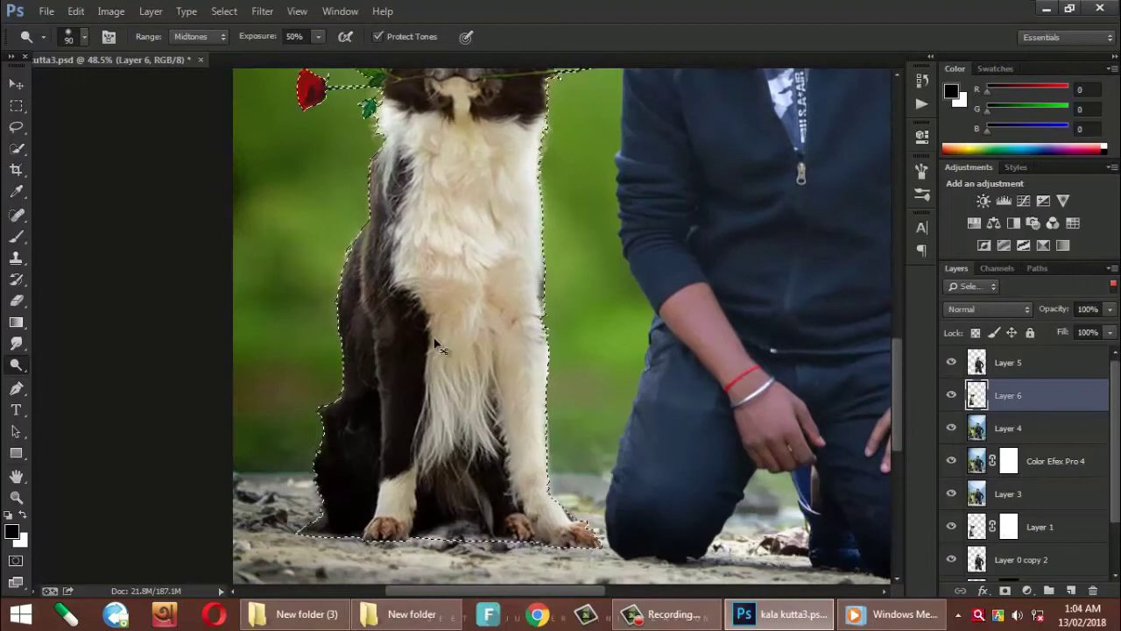
- Toggle Layer 6 to compare the brightened dog, then make Layer 5 active
scroll(438, 346, "down", 3)
scroll(597, 366, "down", 3)
left_click(952, 395)
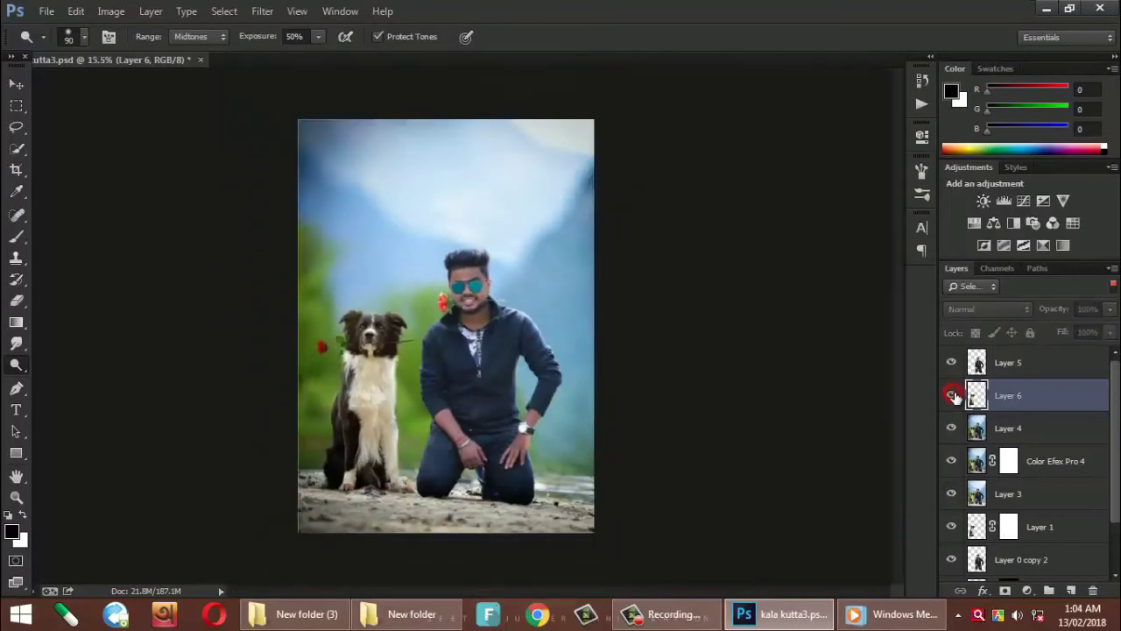
left_click(952, 395)
left_click(952, 395)
scroll(442, 263, "up", 2)
scroll(456, 343, "up", 2)
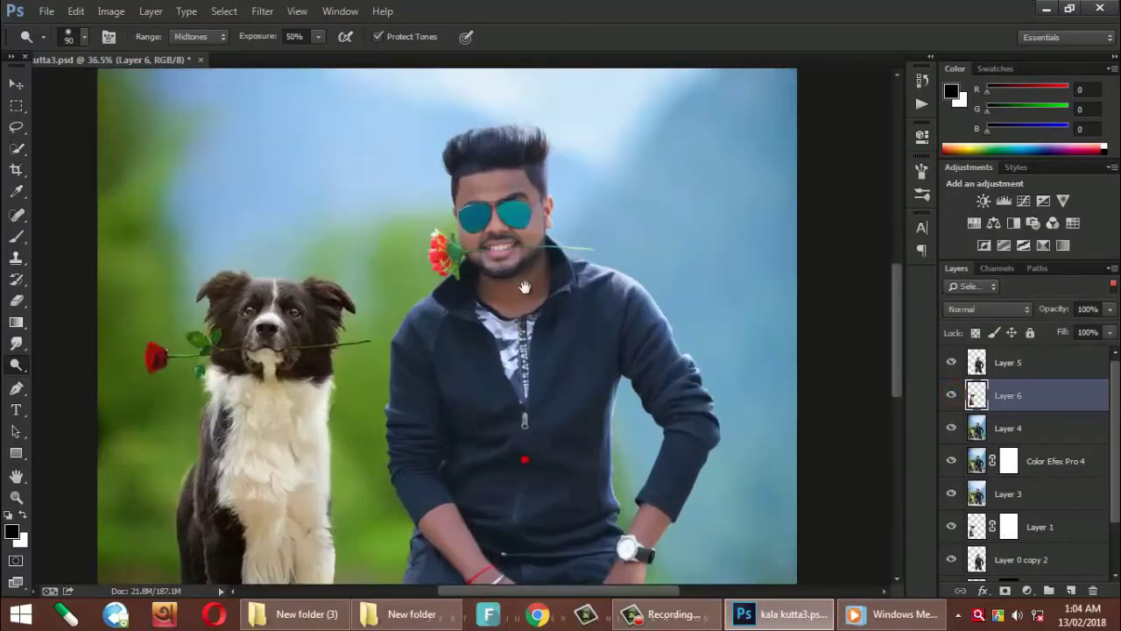
scroll(491, 368, "down", 3)
scroll(543, 377, "down", 1)
scroll(581, 388, "down", 2)
scroll(582, 388, "up", 2)
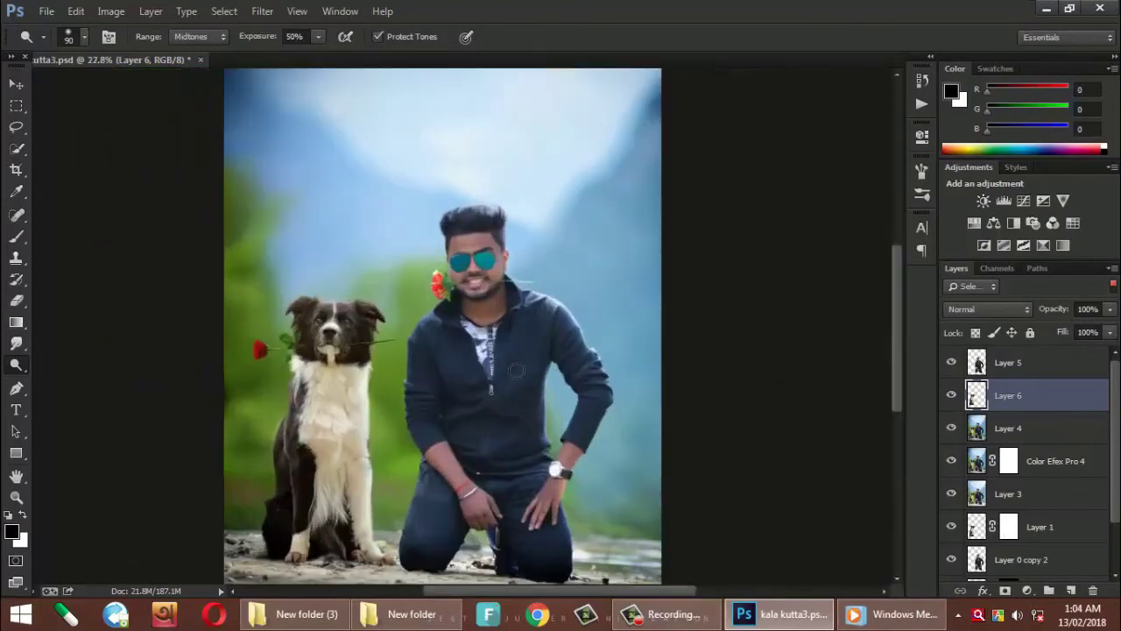
scroll(569, 359, "up", 2)
scroll(556, 322, "down", 2)
scroll(552, 324, "down", 2)
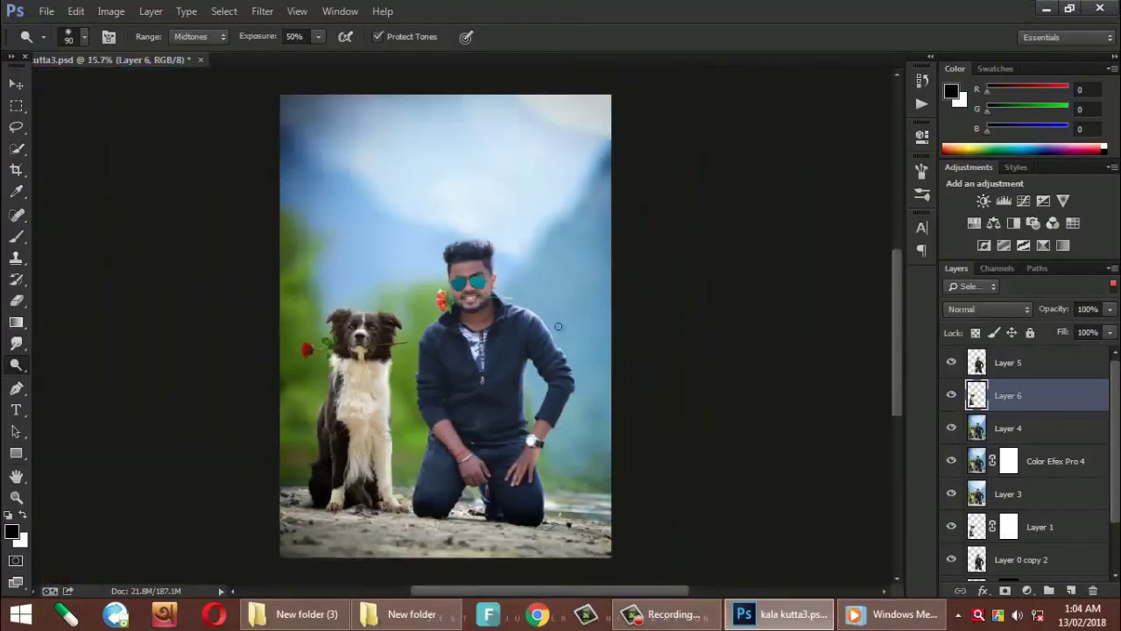
scroll(534, 321, "down", 1)
left_click(1040, 358)
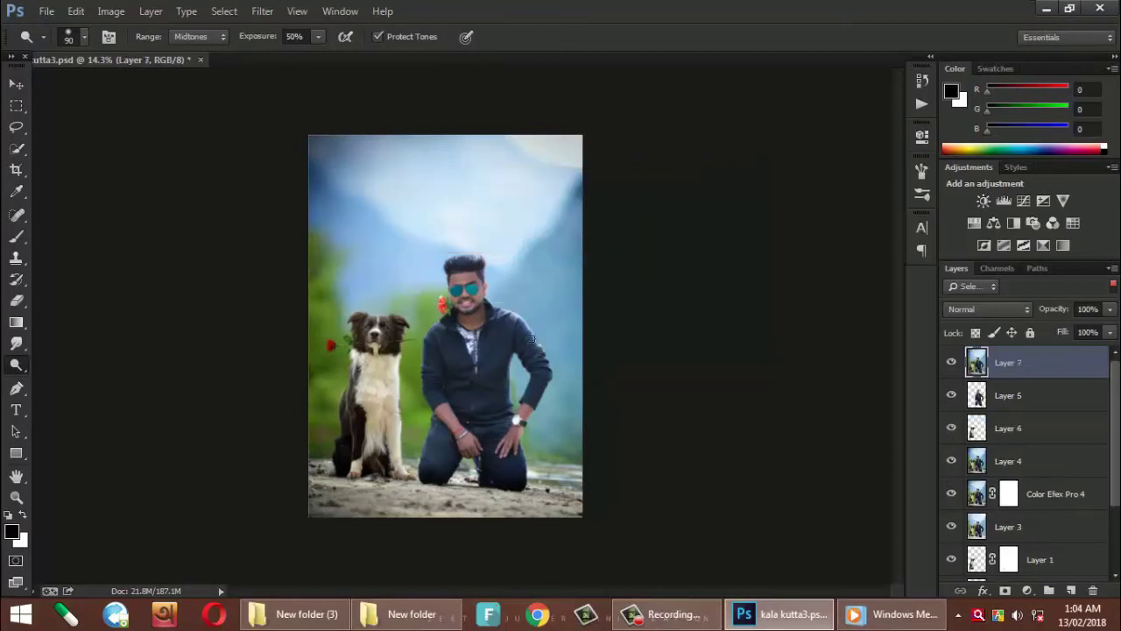
- With the Move tool active, merge all visible layers into Layer 7 using Ctrl+Shift+E
scroll(473, 359, "up", 2)
key("v")
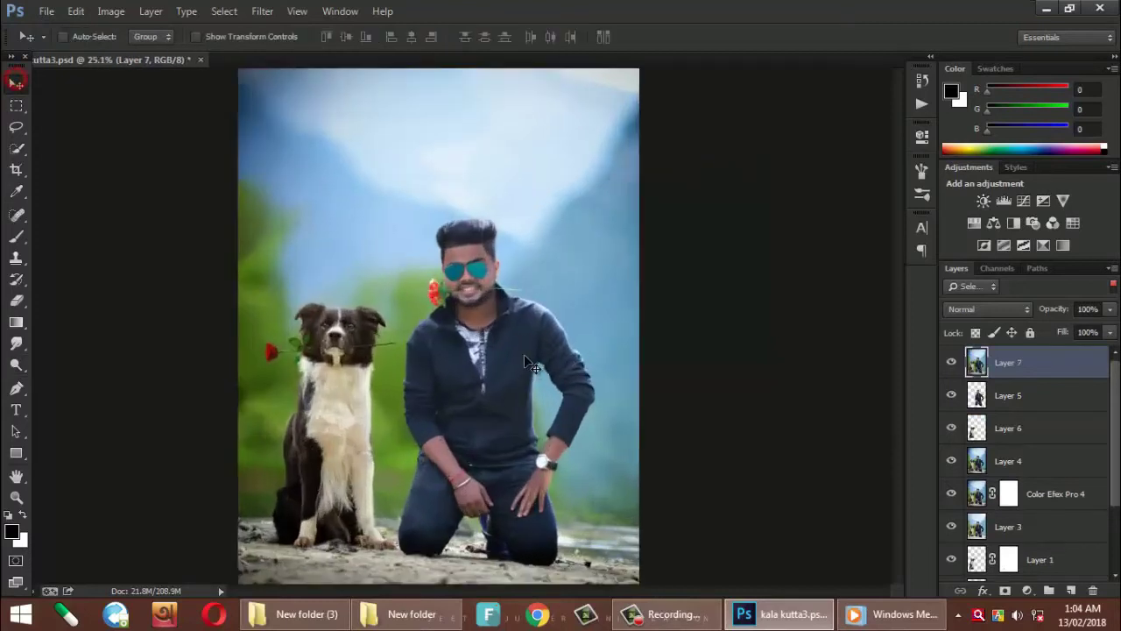
scroll(524, 354, "up", 5)
scroll(571, 161, "down", 3)
scroll(561, 263, "down", 3)
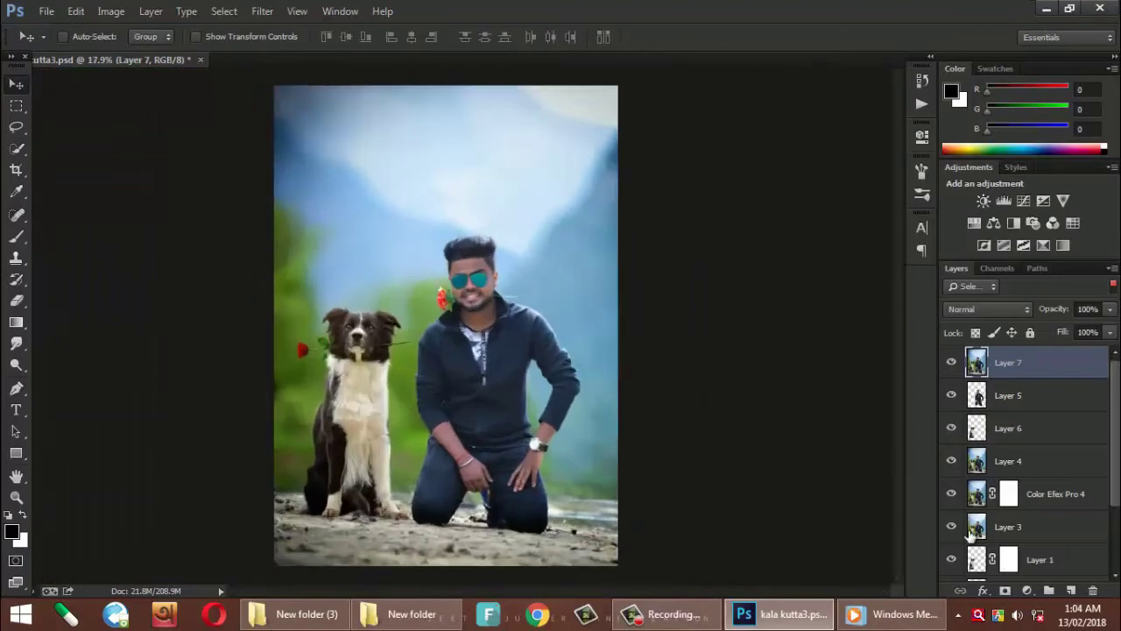
scroll(961, 552, "down", 2)
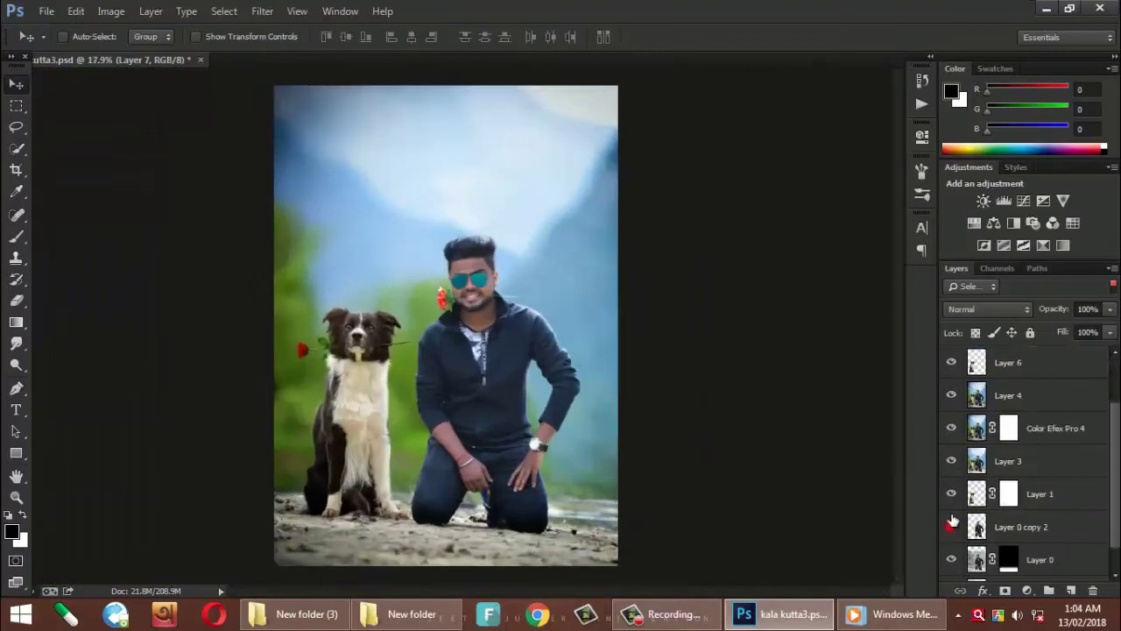
key("shift+ctrl+e")
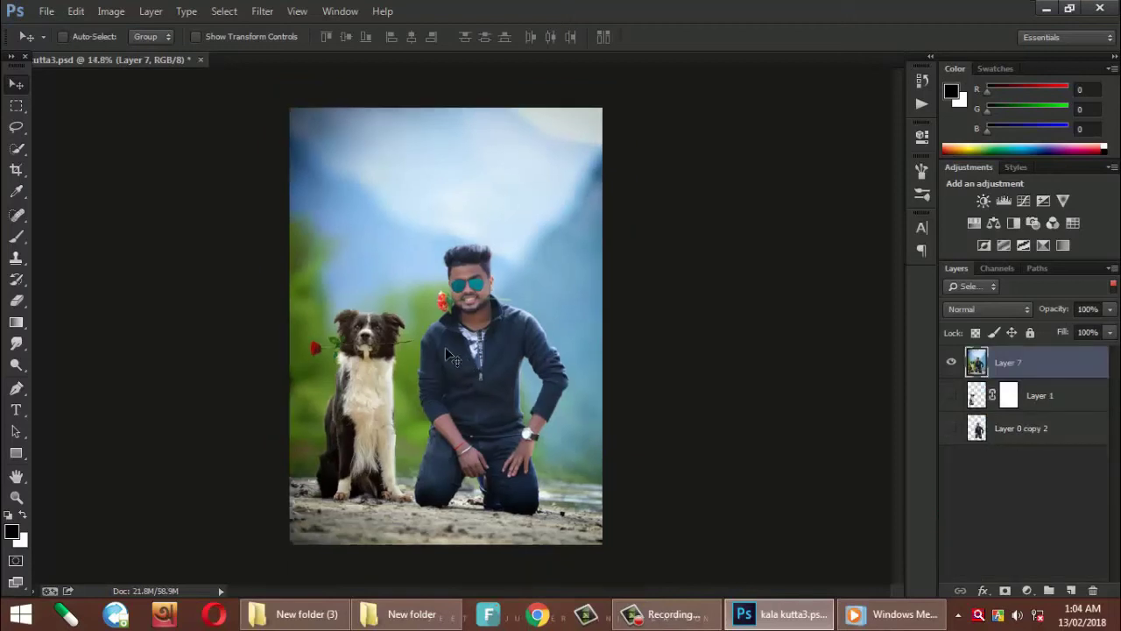
scroll(366, 521, "down", 1)
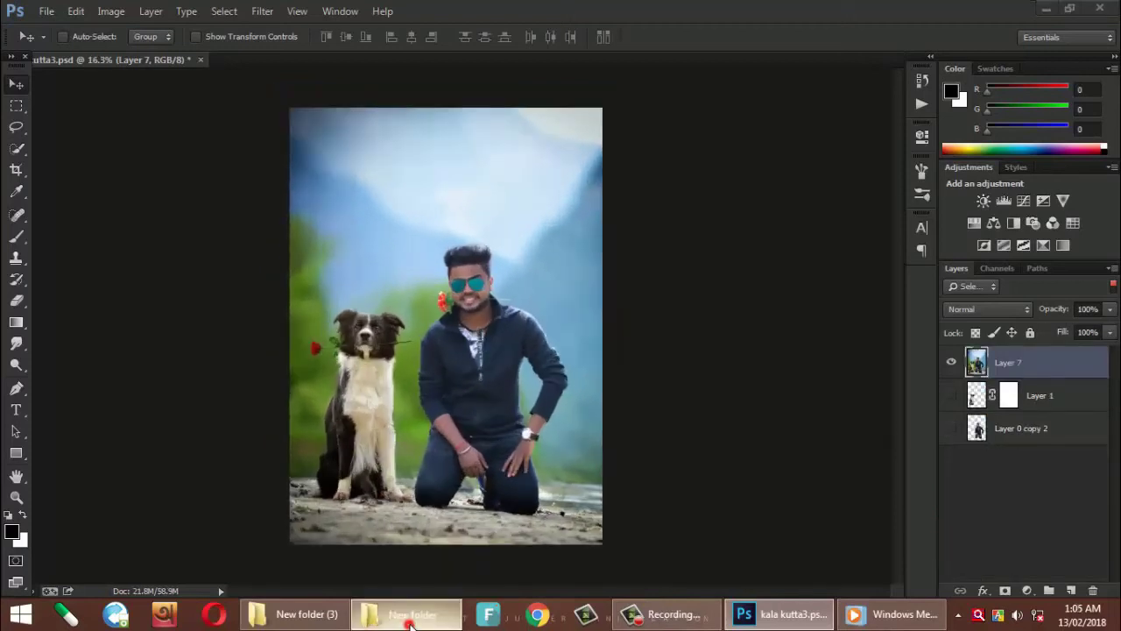
- Place the maxresdefault snow image into the poster, scaled to fill the canvas
left_click(404, 613)
mouse_move(763, 277)
left_mouse_down()
mouse_move(771, 608)
mouse_move(554, 401)
mouse_move(867, 594)
left_mouse_up()
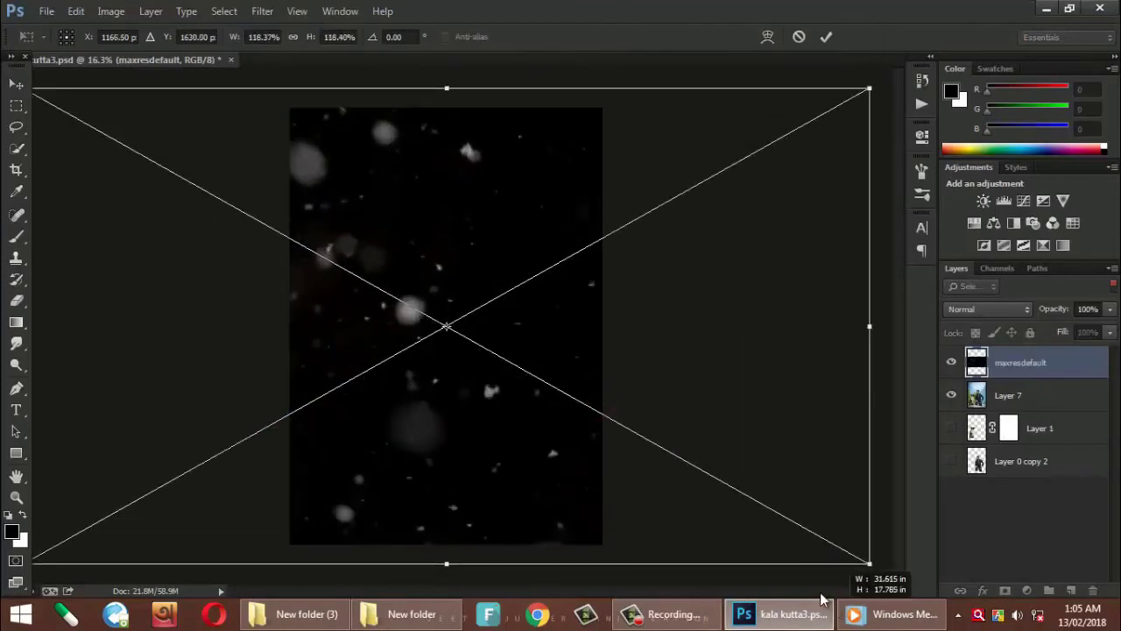
double_click(470, 426)
left_click_drag(528, 414, 453, 419)
- Set the maxresdefault overlay to Screen blending and rasterize the layer
left_click(984, 308)
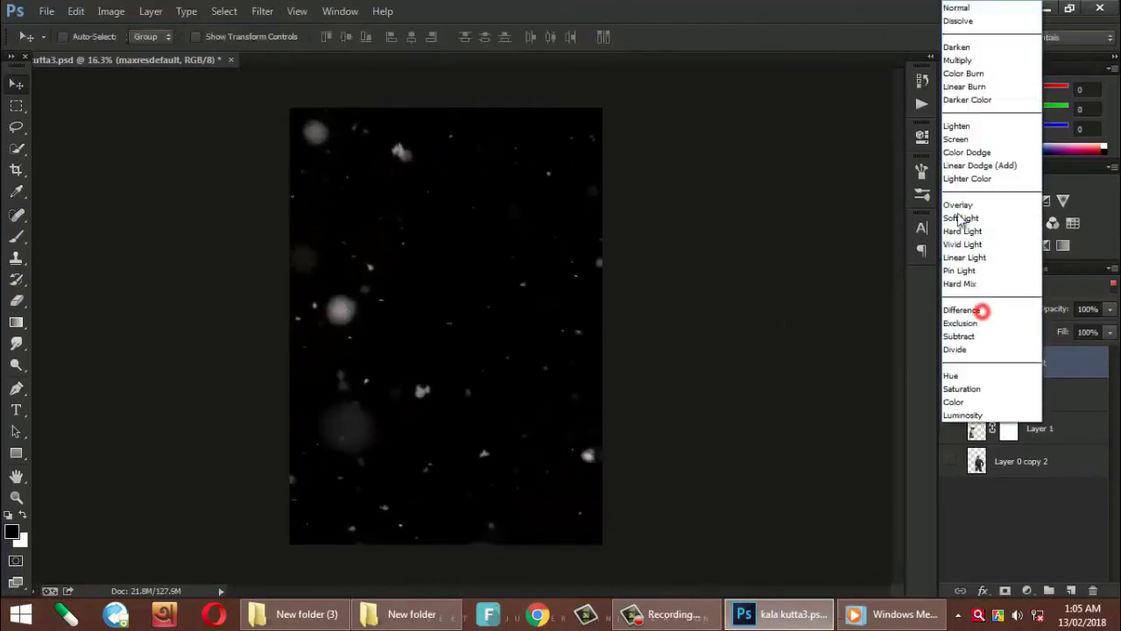
left_click(954, 124)
key("Down")
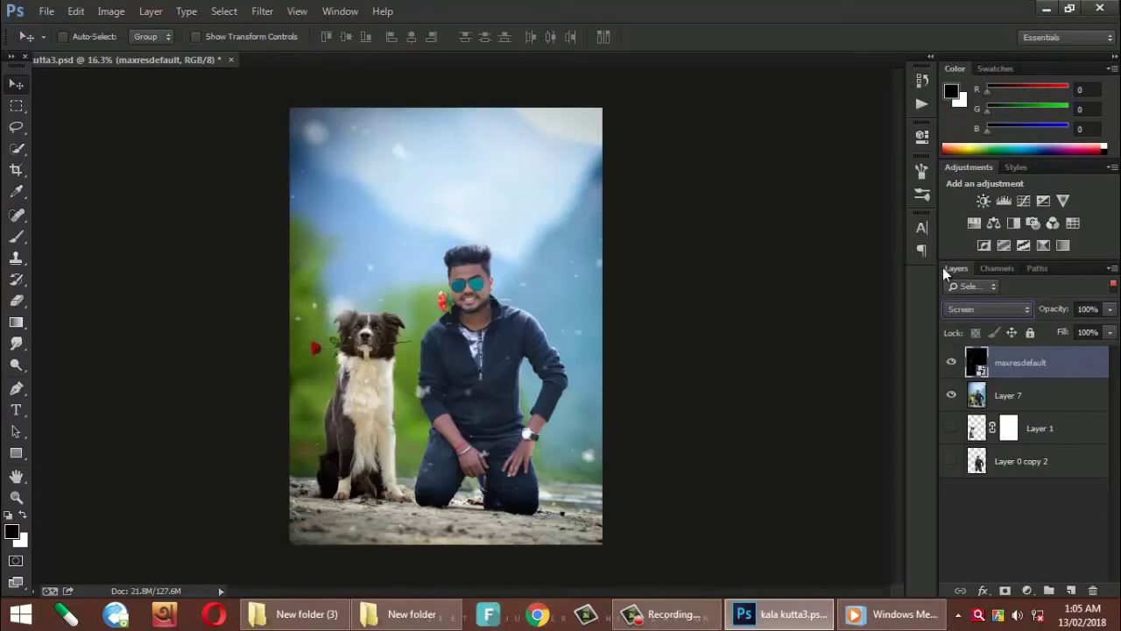
left_click(511, 331)
left_click(561, 327)
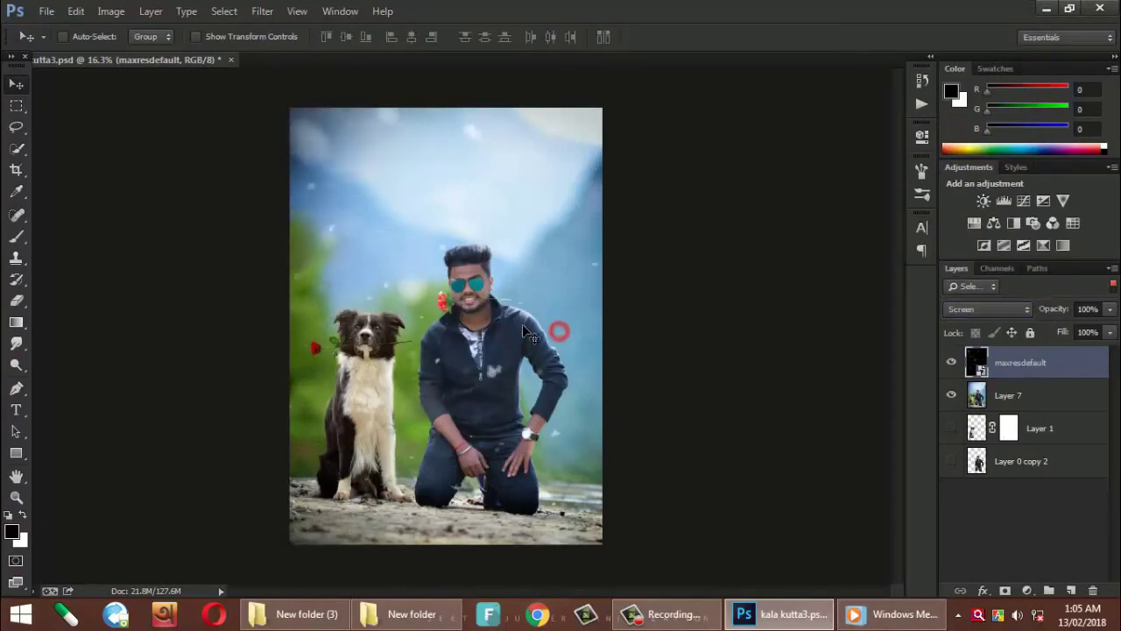
key("ctrl+minus")
key("ctrl+plus")
key("ctrl+minus")
right_click(1021, 364)
left_click(854, 246)
- Commit a crop over the whole image, framing the kneeling man and border collie
key("c")
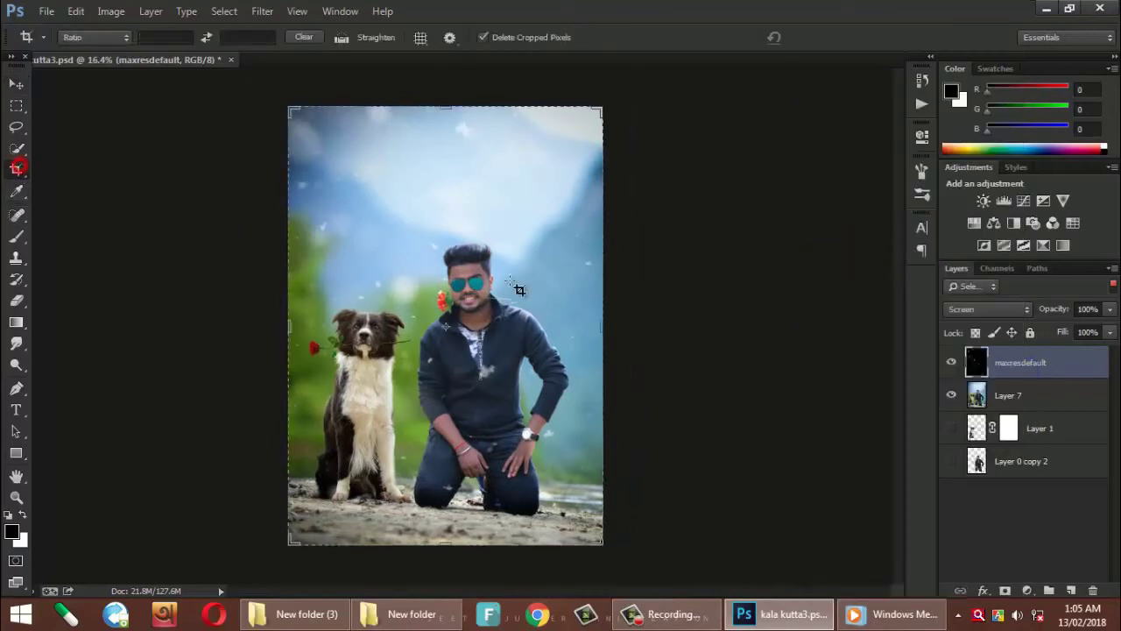
left_click(519, 272)
left_click(830, 37)
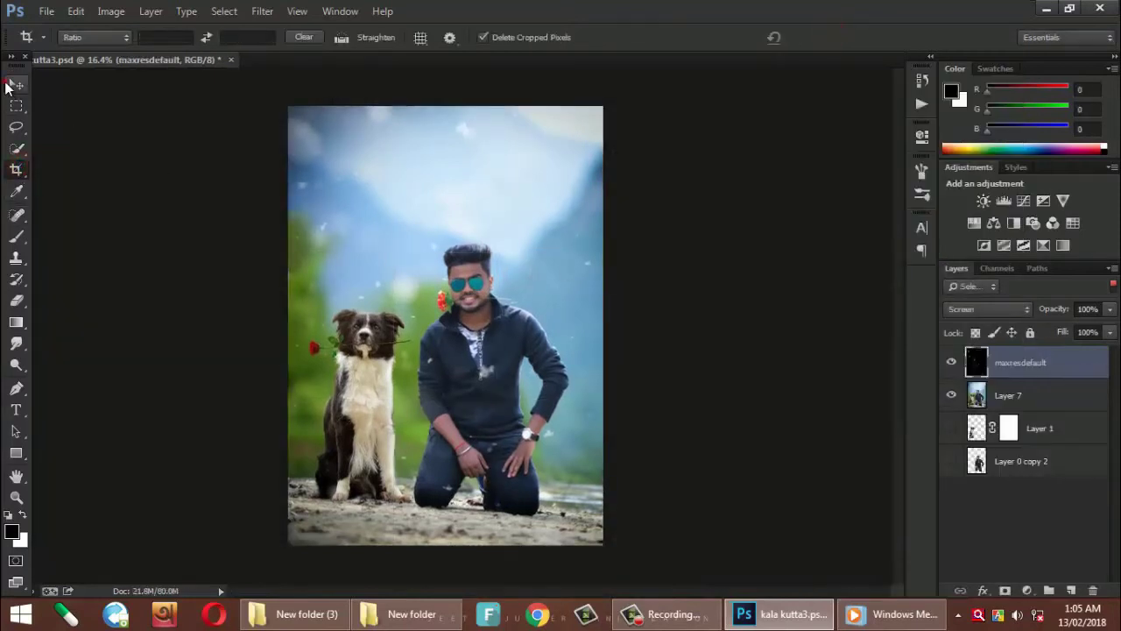
left_click(16, 83)
scroll(348, 329, "up", 5)
scroll(547, 477, "down", 3)
scroll(490, 385, "down", 2)
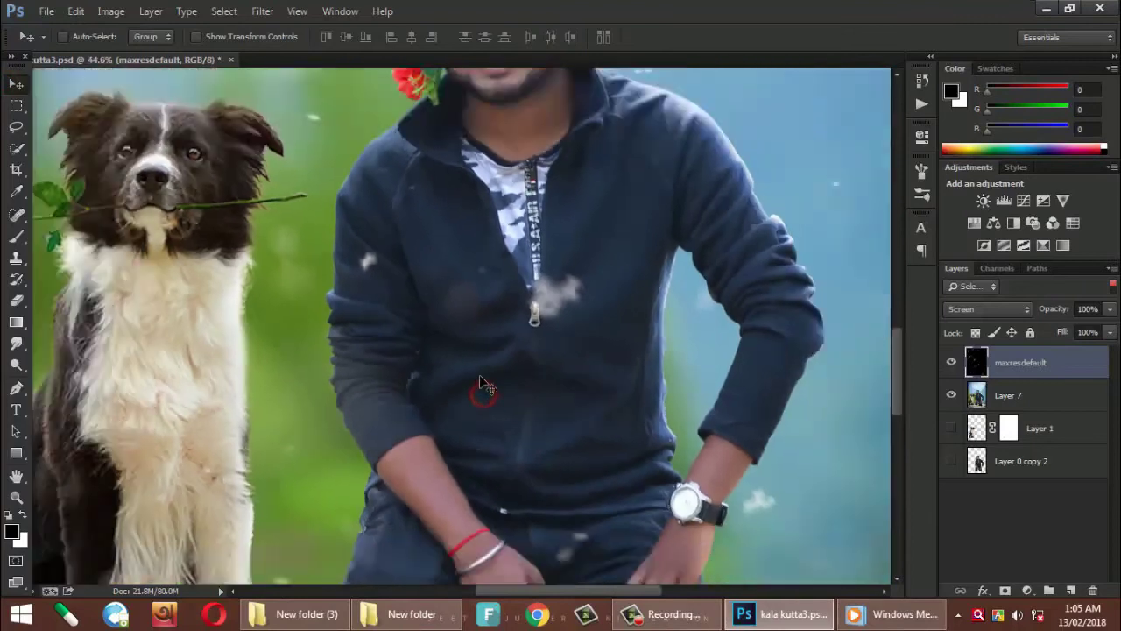
scroll(525, 438, "down", 3)
- Apply a Gaussian Blur of about 17 pixels to the maxresdefault overlay
left_click(262, 12)
mouse_move(271, 193)
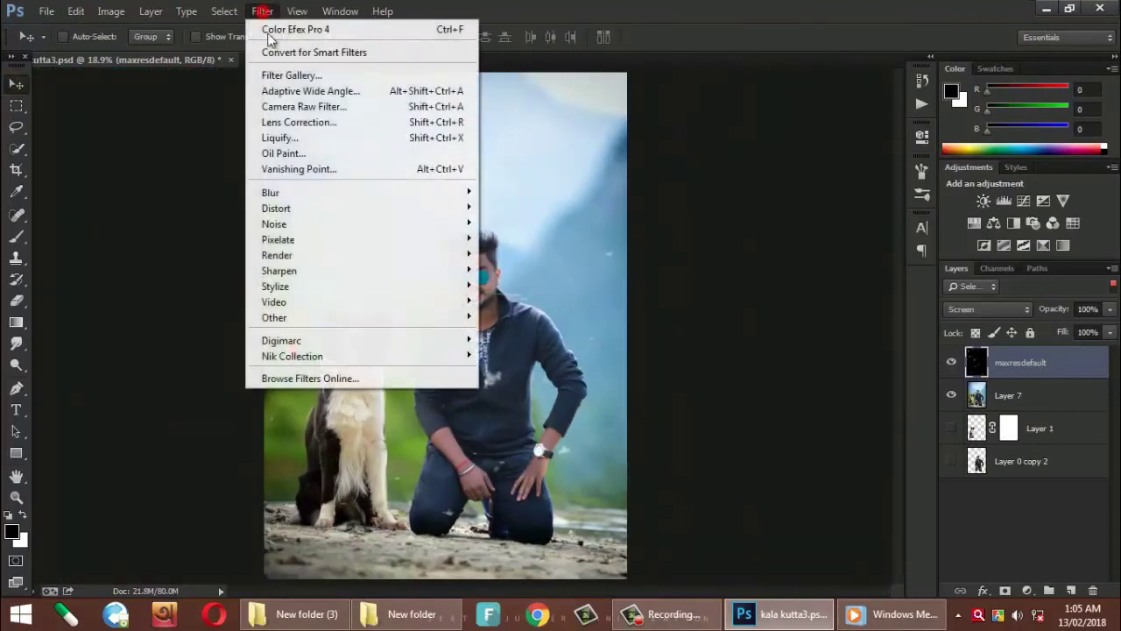
left_click(526, 306)
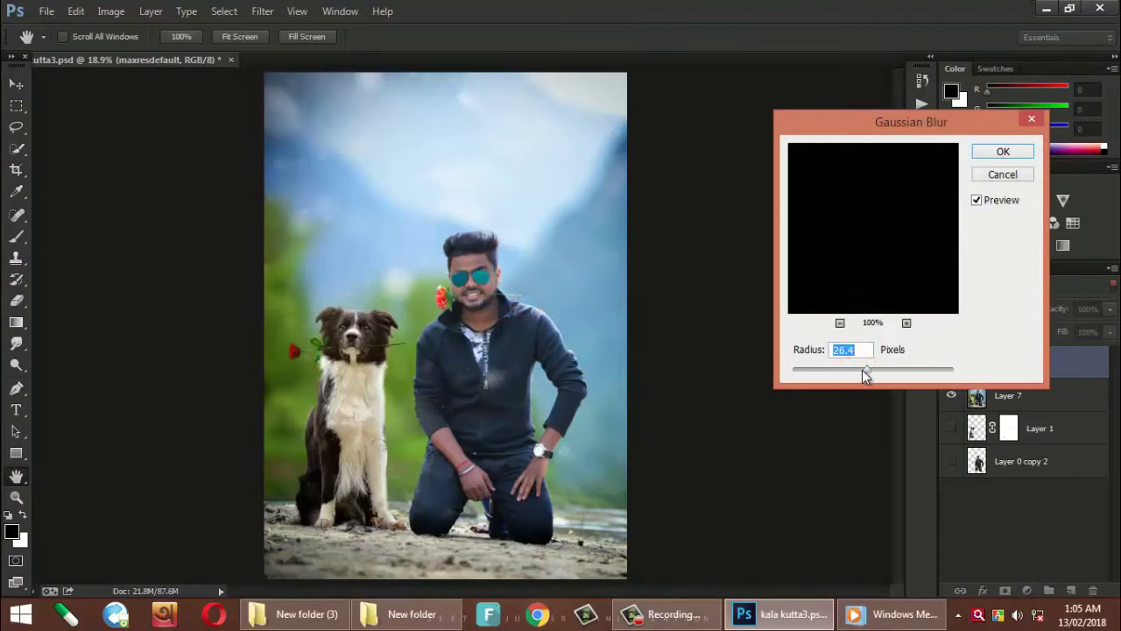
left_click_drag(861, 374, 862, 374)
left_click(978, 200)
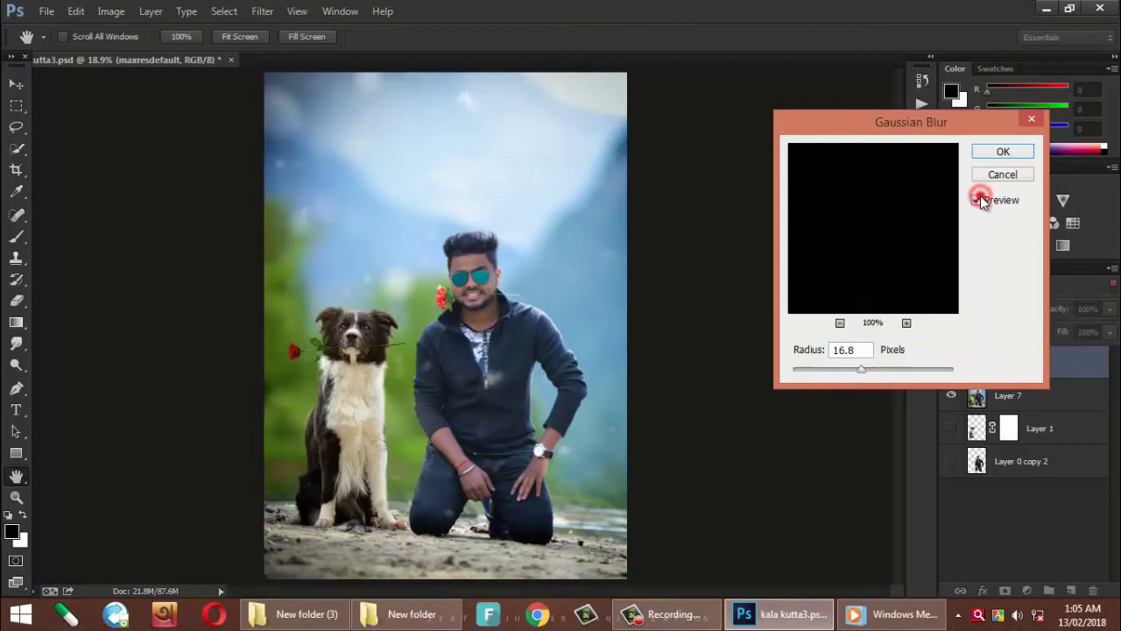
key("Up")
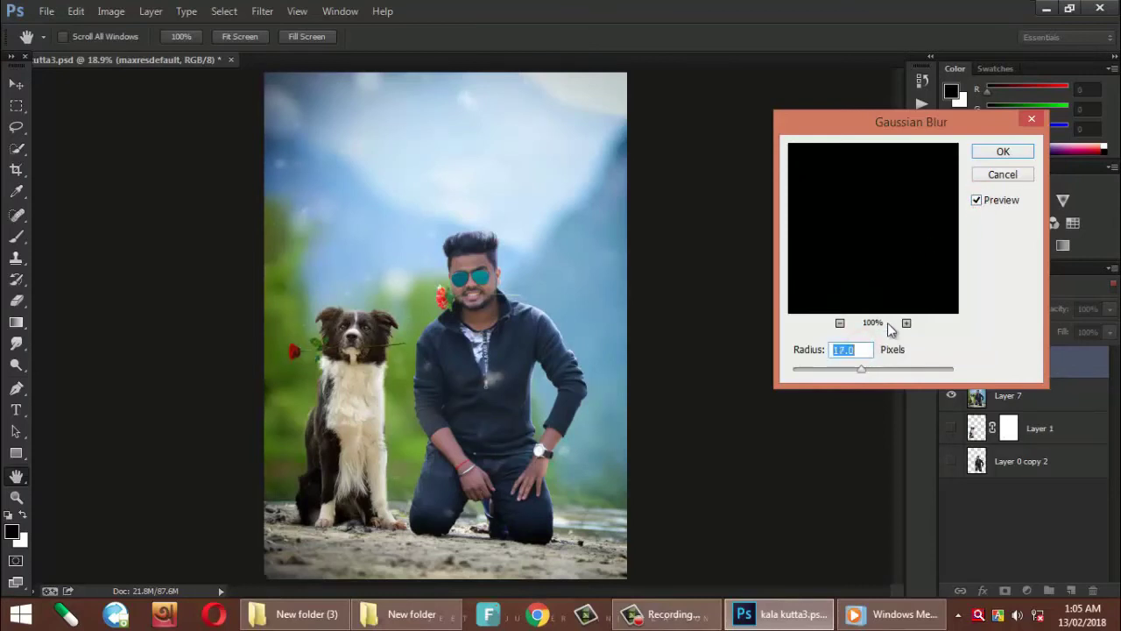
left_click(1003, 152)
- Toggle the maxresdefault layer's visibility to compare the blurred snow
key("v")
scroll(523, 374, "up", 2)
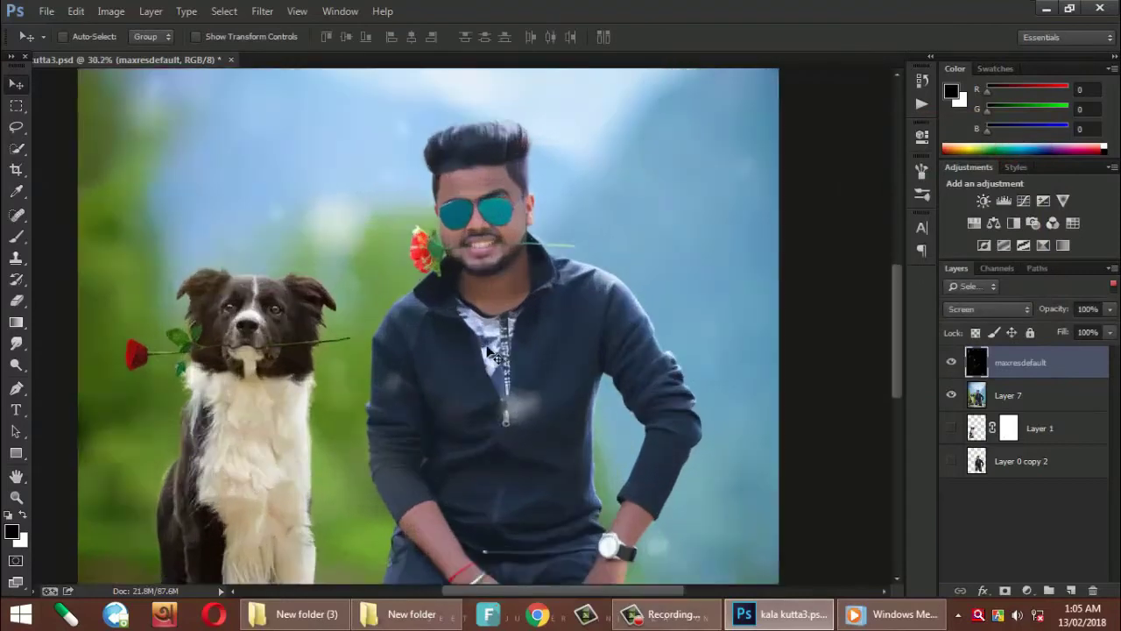
scroll(523, 375, "down", 3)
scroll(523, 375, "up", 1)
left_click(951, 363)
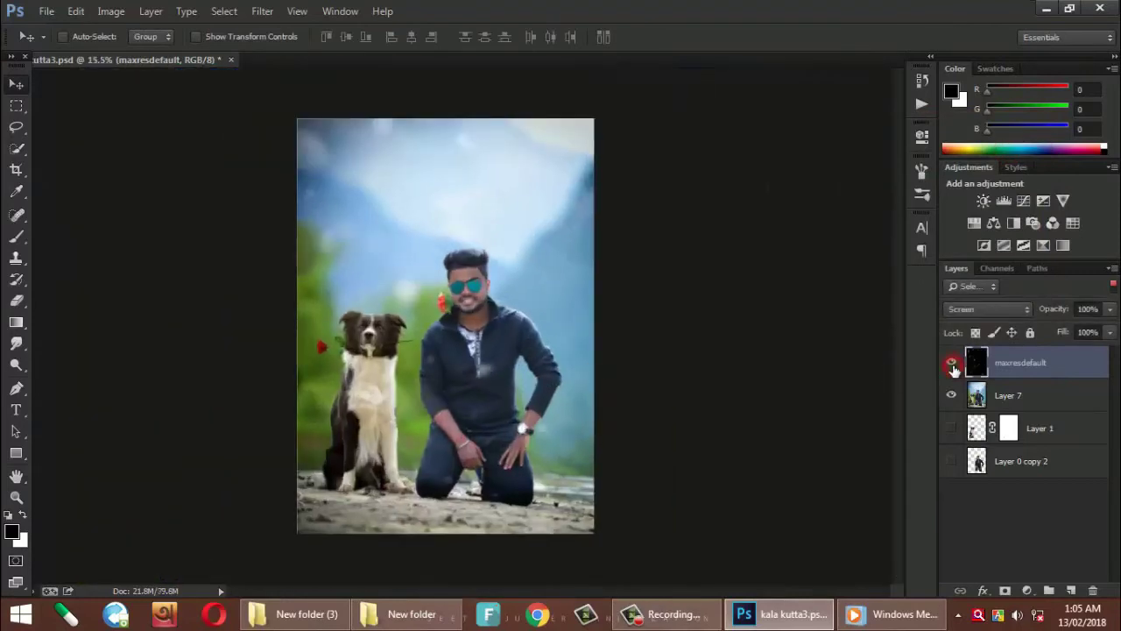
left_click(951, 362)
left_click(951, 362)
left_click(951, 363)
scroll(473, 350, "up", 2)
scroll(490, 350, "up", 1)
scroll(517, 348, "down", 2)
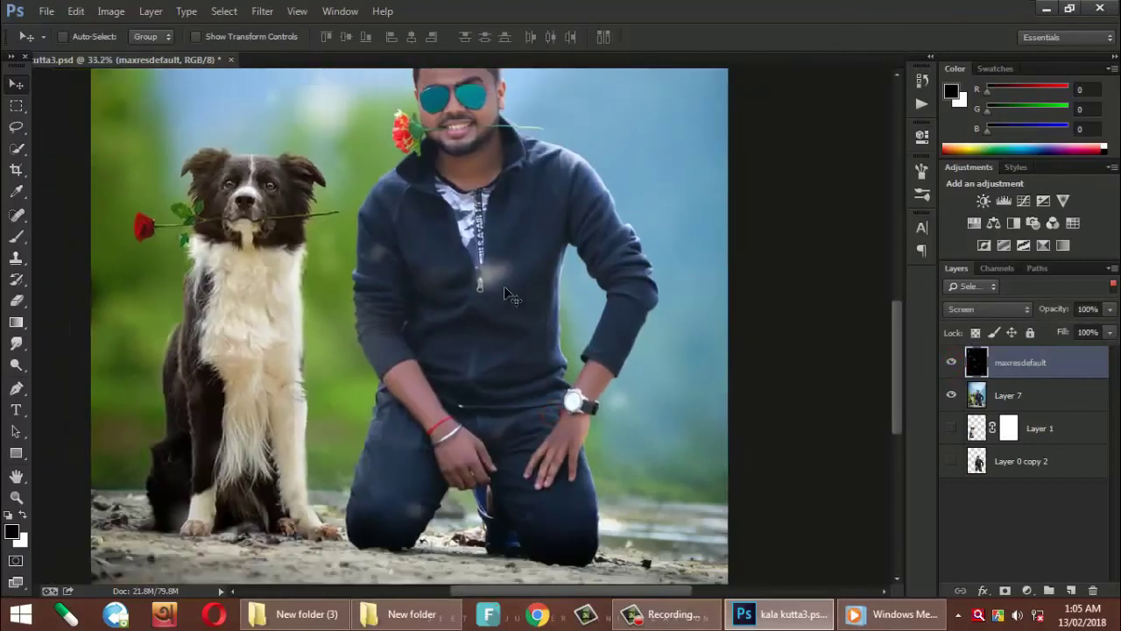
scroll(538, 346, "down", 2)
scroll(539, 346, "up", 1)
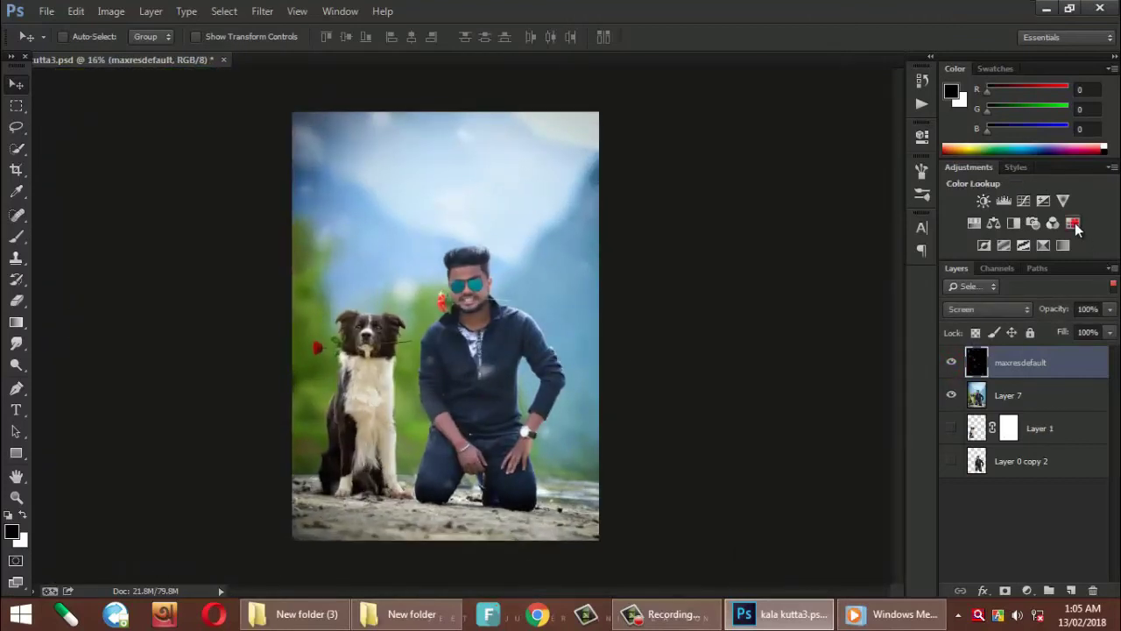
- Mask the maxresdefault overlay, painting black to hide specks over the man's chest
left_click(1073, 223)
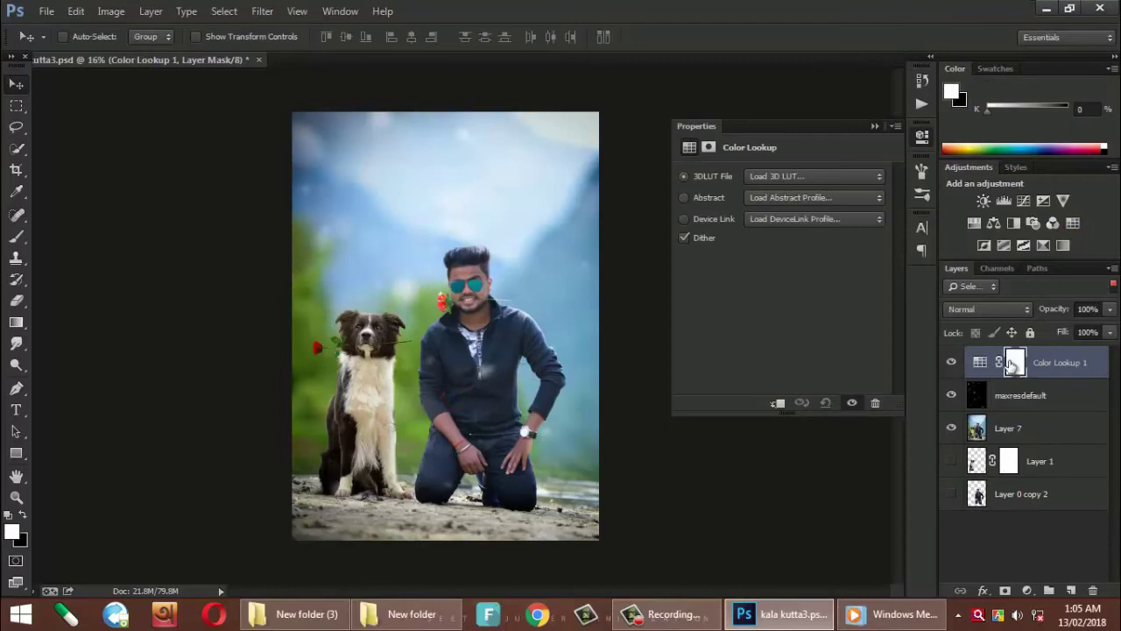
key("b")
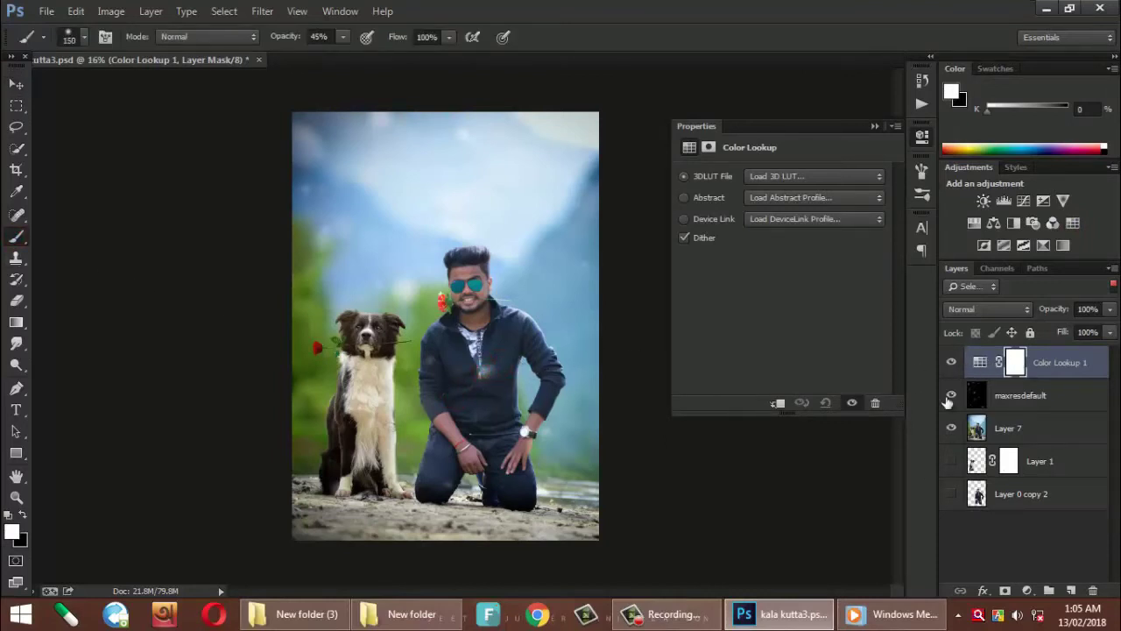
left_click(1014, 398)
left_click(1006, 588)
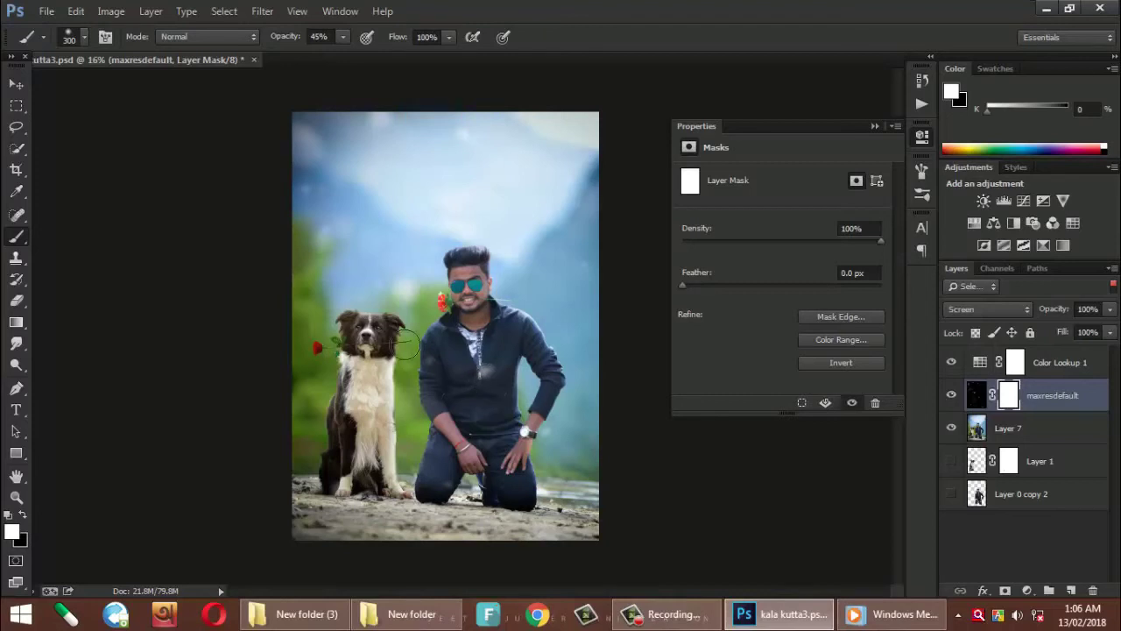
key("x")
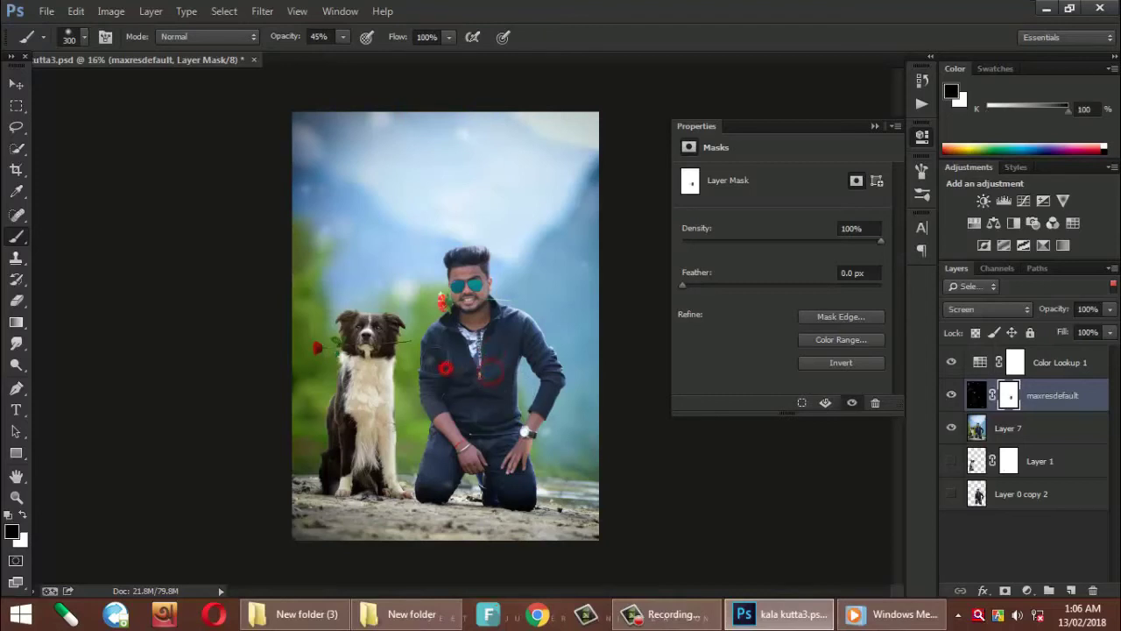
left_click_drag(480, 361, 524, 396)
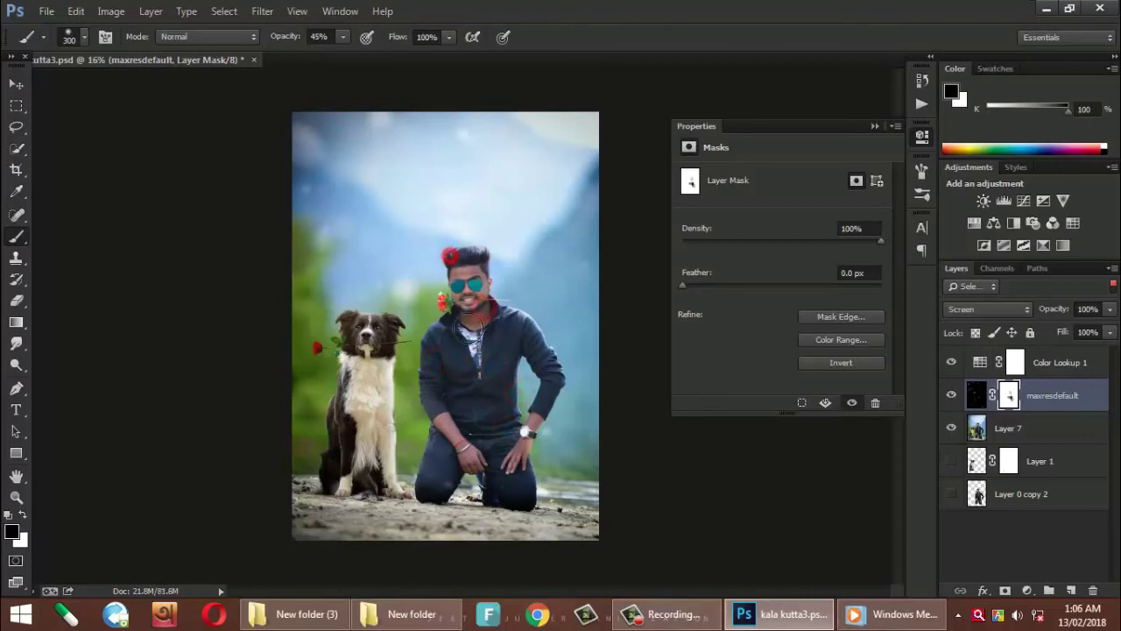
- Delete the trial Color Lookup 1 layer
left_click(16, 83)
scroll(382, 233, "up", 3)
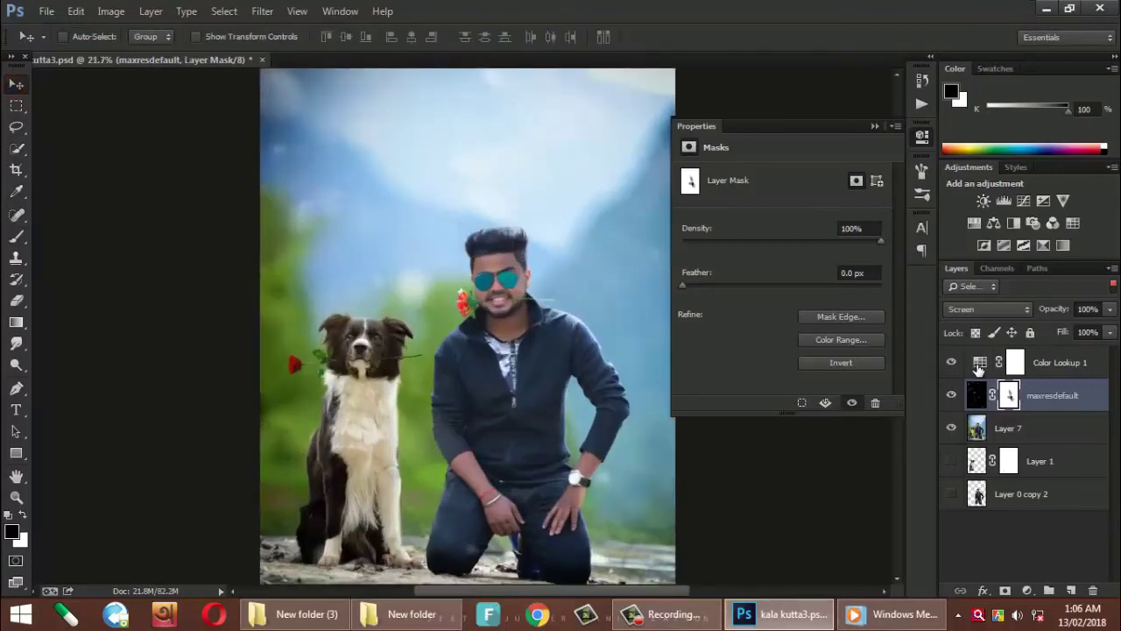
left_click(980, 368)
key("Delete")
scroll(418, 289, "down", 2)
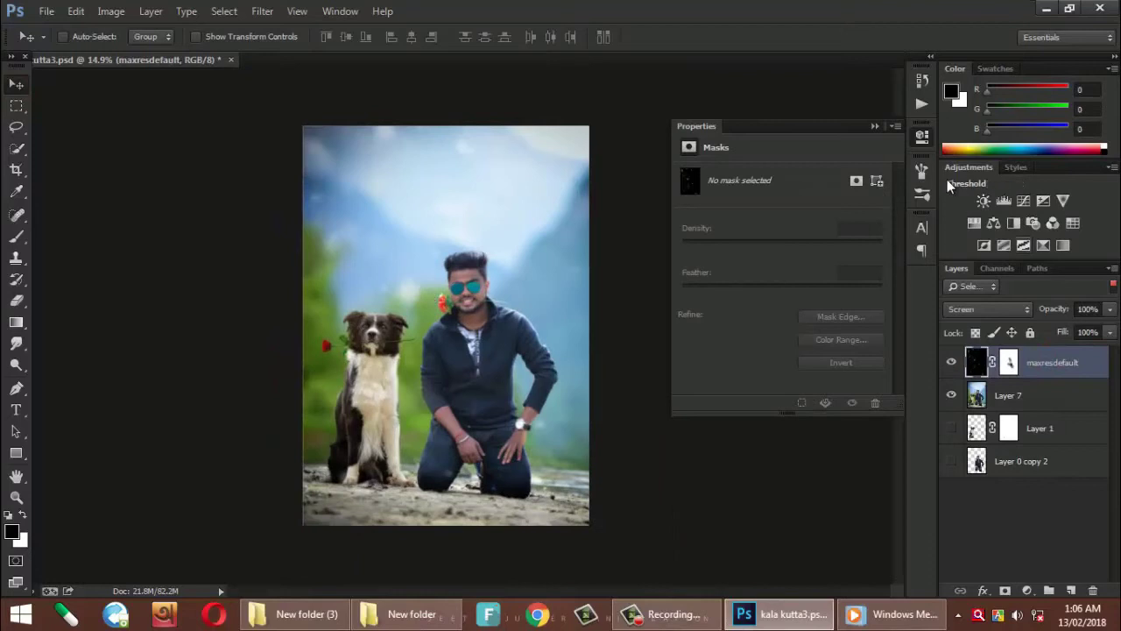
- Add a Color Lookup layer using the 2Strip.look 3D LUT preset
left_click(877, 129)
left_click(1073, 223)
left_click(806, 176)
left_click(776, 248)
scroll(772, 186, "down", 1)
scroll(774, 173, "down", 1)
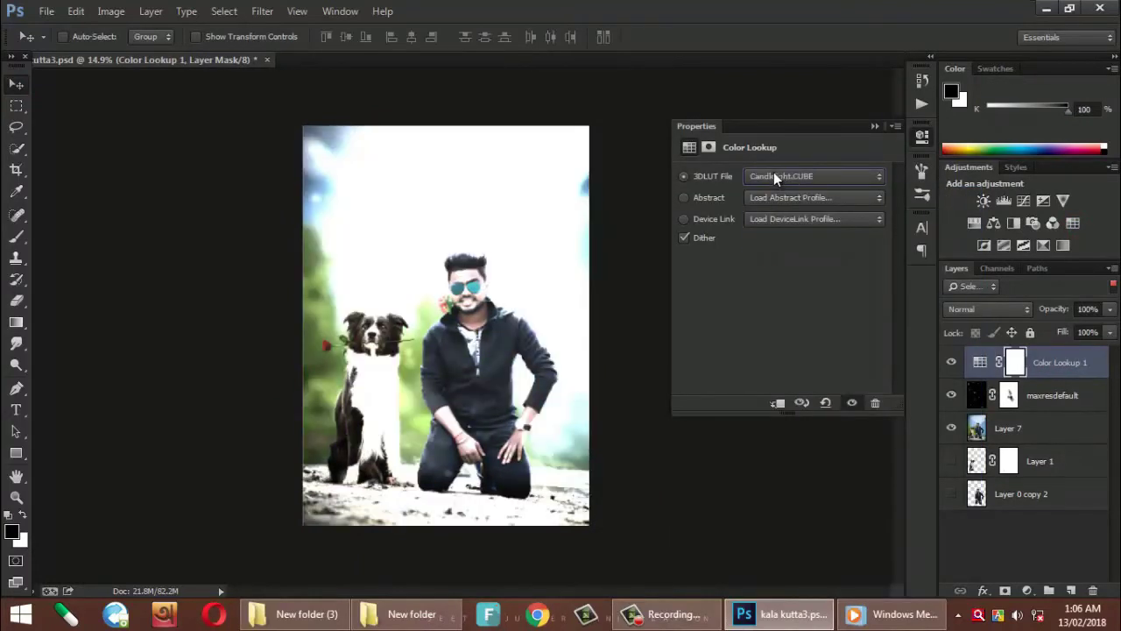
scroll(773, 172, "down", 1)
scroll(773, 171, "down", 1)
scroll(774, 172, "down", 1)
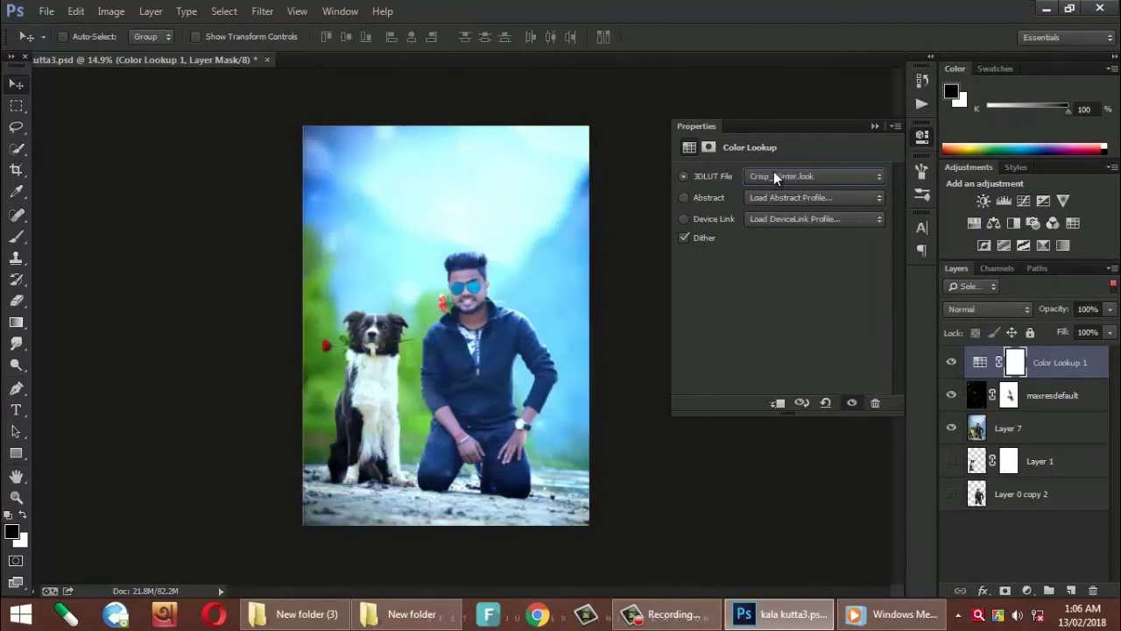
scroll(773, 171, "down", 1)
scroll(774, 171, "down", 1)
scroll(773, 171, "down", 1)
scroll(773, 171, "down", 1)
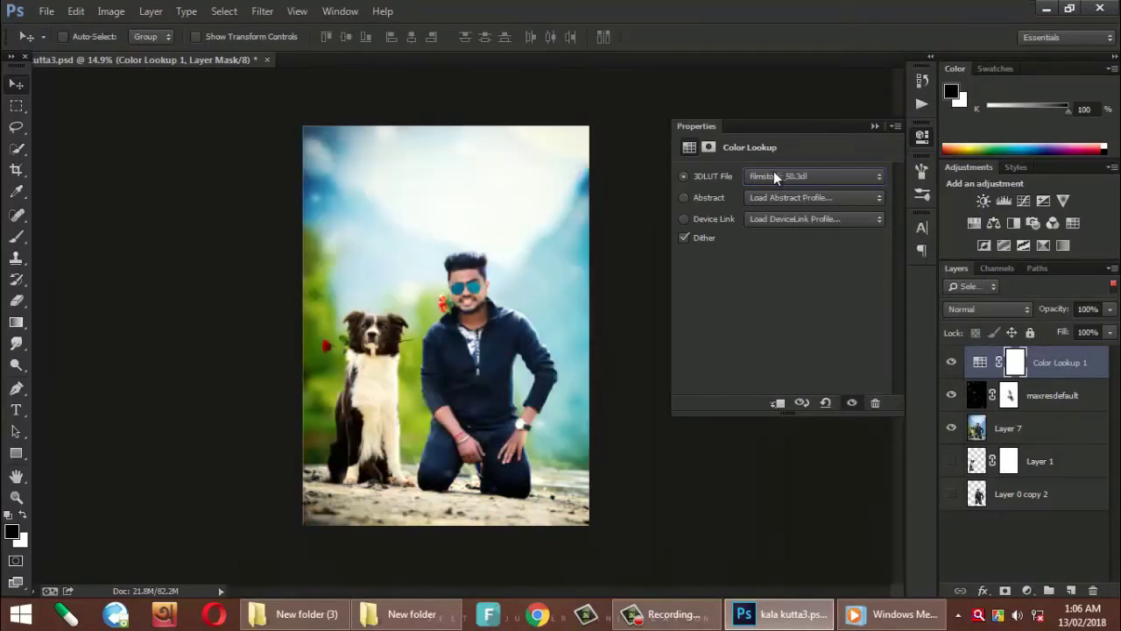
scroll(773, 170, "down", 1)
scroll(774, 171, "down", 1)
scroll(773, 170, "down", 1)
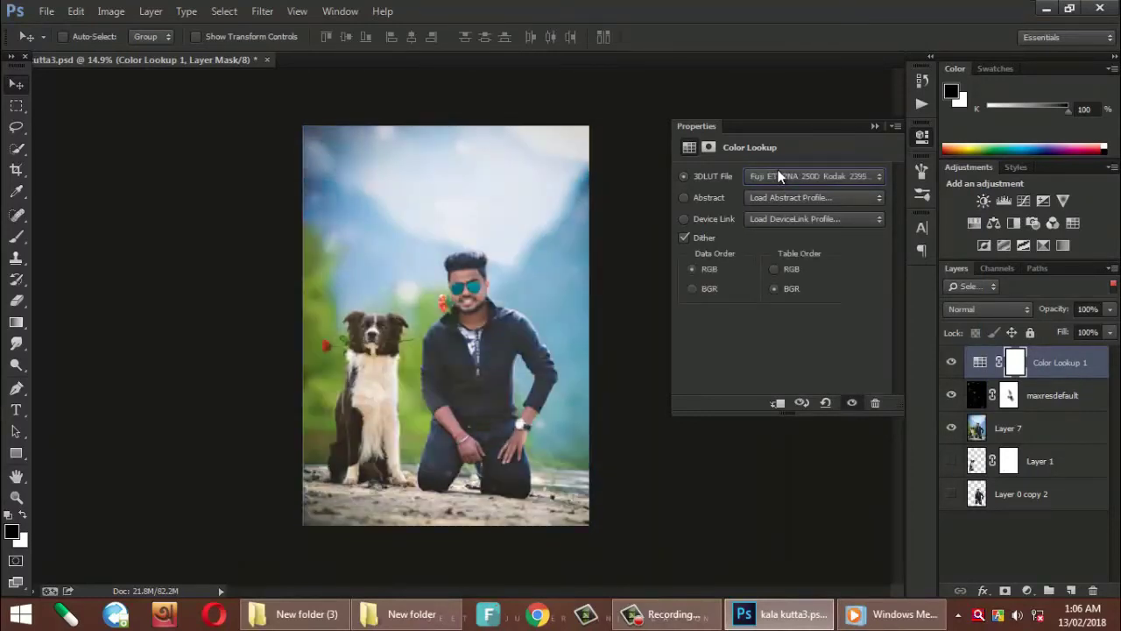
left_click(872, 125)
- Lower Color Lookup 1 opacity to 45%, toggling it to compare
scroll(613, 263, "up", 2)
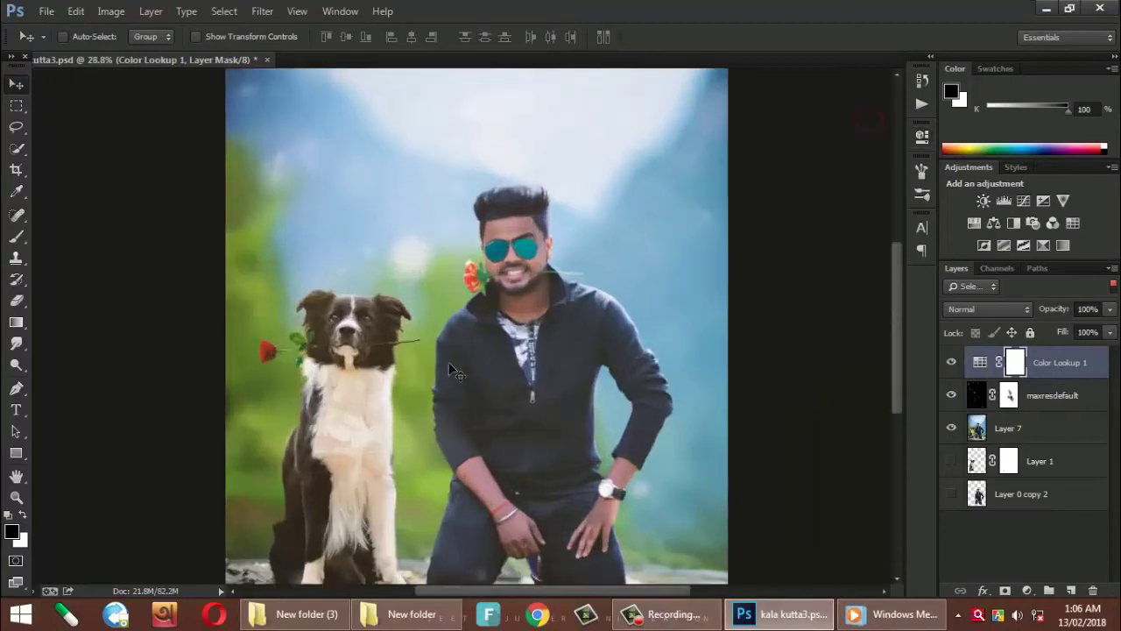
scroll(496, 441, "up", 1)
scroll(500, 235, "down", 2)
scroll(500, 228, "down", 1)
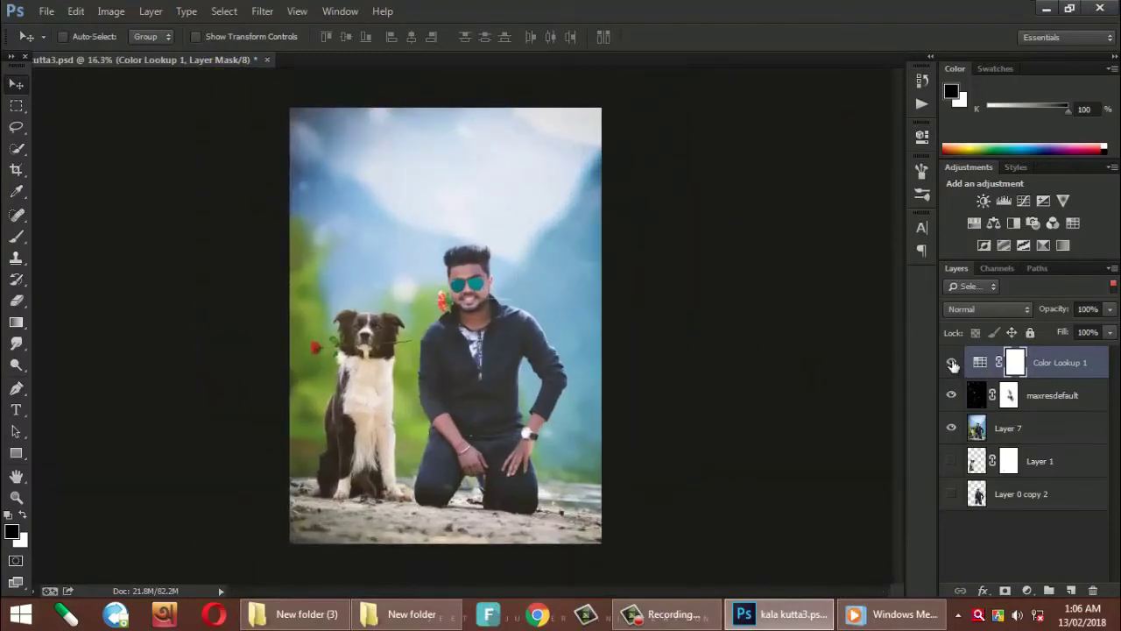
left_click(951, 362)
left_click_drag(1057, 313, 1049, 309)
left_click(951, 362)
left_click(951, 361)
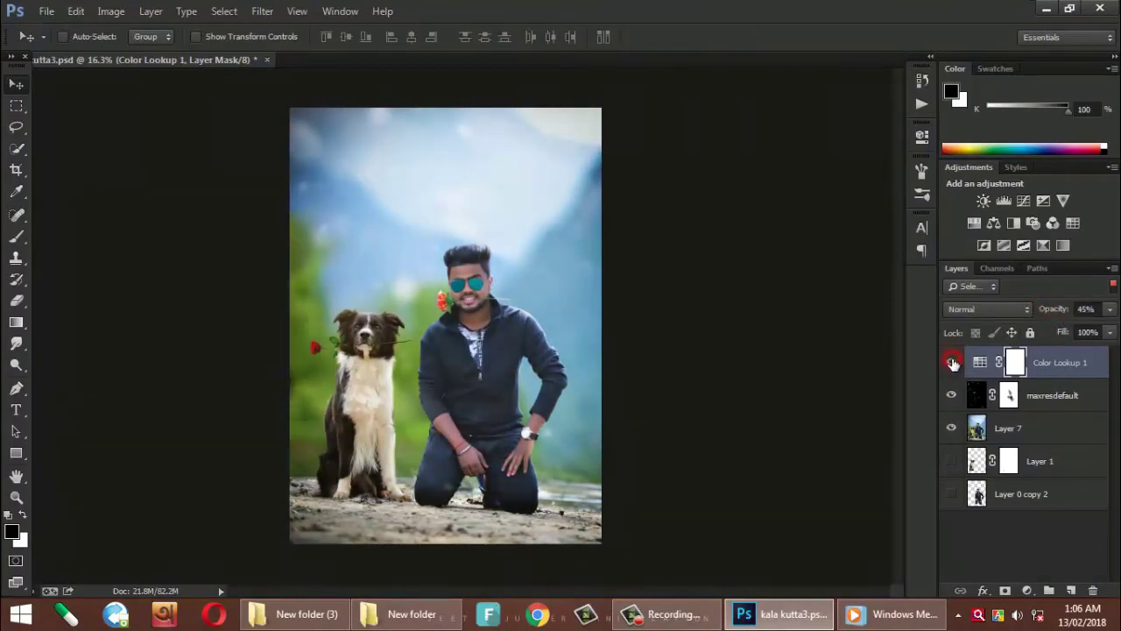
left_click(951, 362)
- Draw a gradient on the Color Lookup 1 mask so it affects only the lower image
left_click(19, 326)
left_click_drag(436, 333, 459, 476)
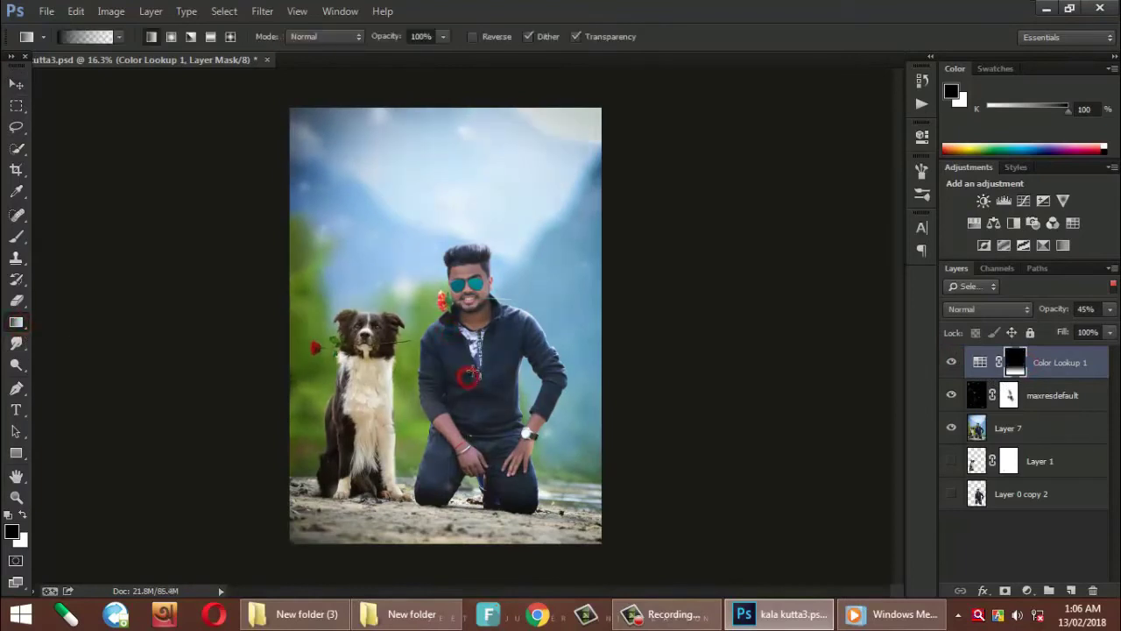
left_click(951, 362)
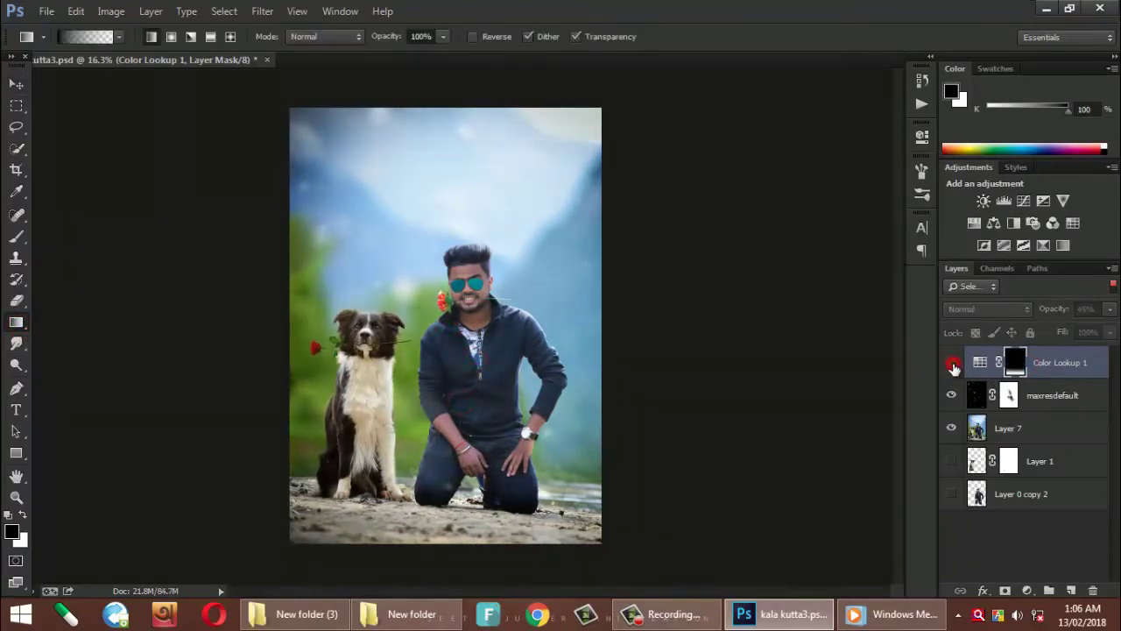
left_click(951, 362)
left_click(15, 85)
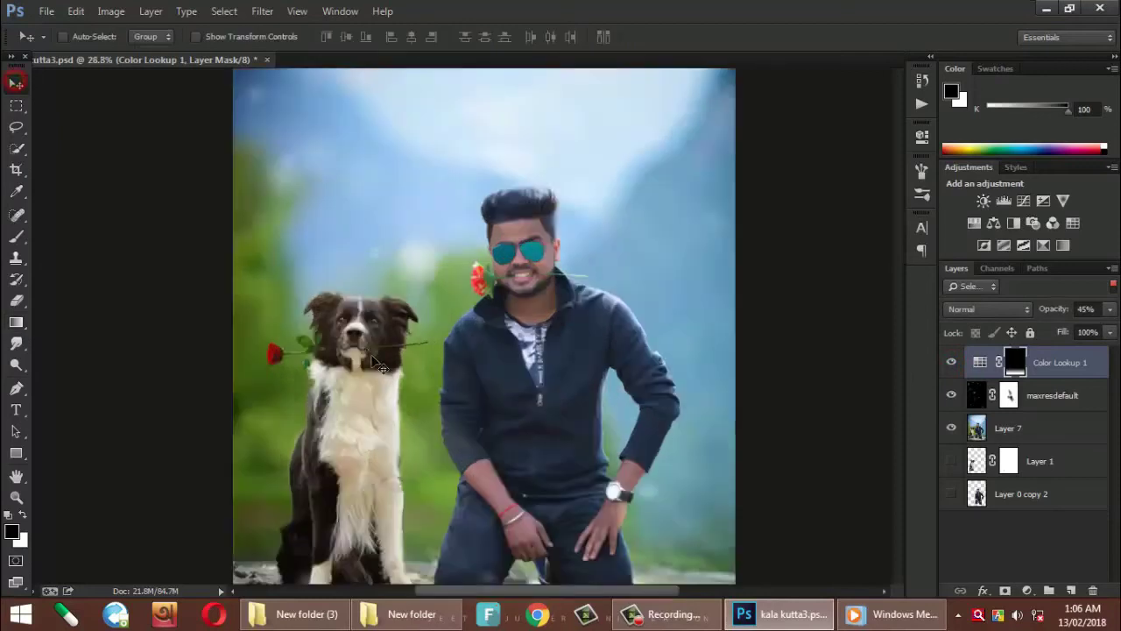
scroll(495, 267, "up", 6, "alt")
scroll(495, 268, "down", 3)
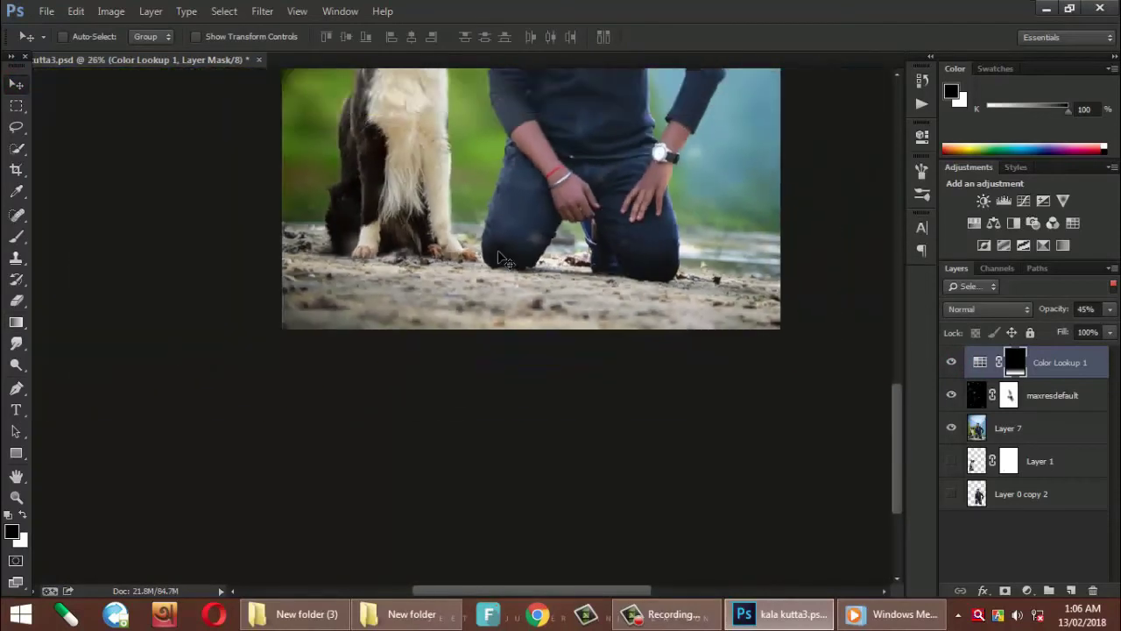
scroll(513, 285, "down", 2)
scroll(518, 289, "up", 2)
scroll(517, 296, "up", 2)
scroll(516, 298, "up", 2)
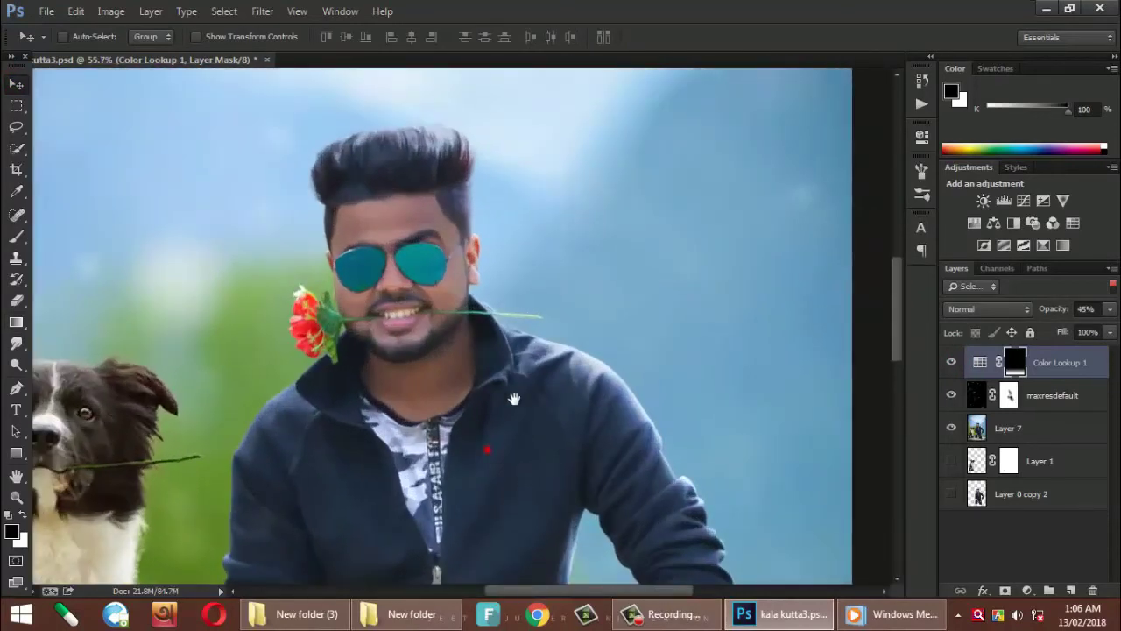
scroll(508, 271, "down", 1)
scroll(500, 245, "down", 1)
scroll(486, 203, "up", 3)
scroll(489, 203, "down", 1)
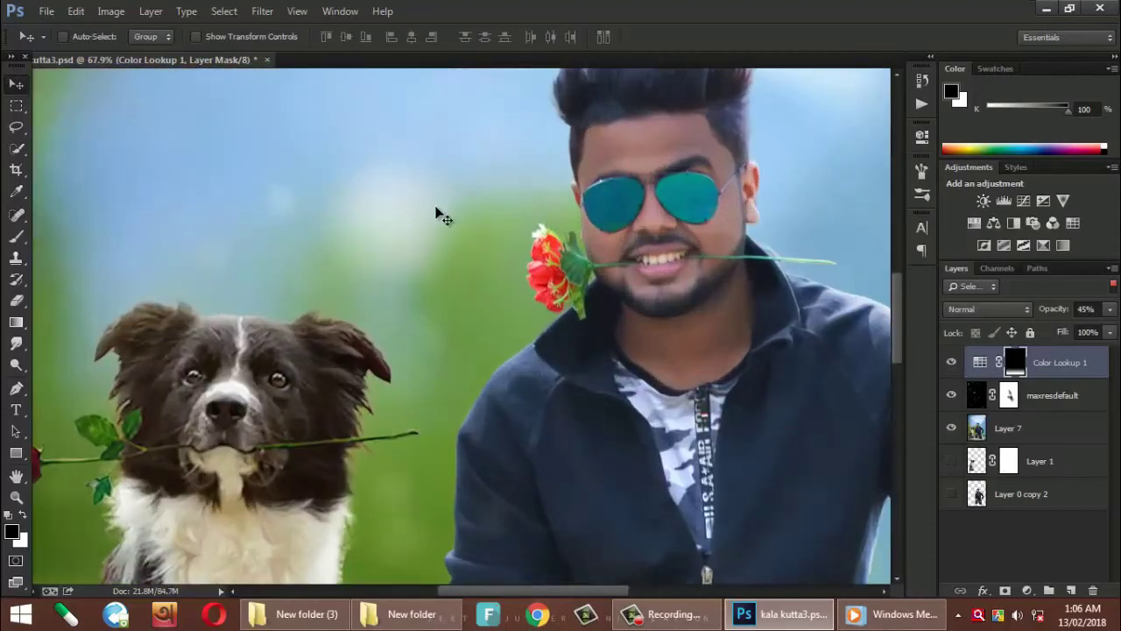
scroll(438, 213, "down", 2)
scroll(526, 254, "down", 2)
scroll(515, 298, "up", 1)
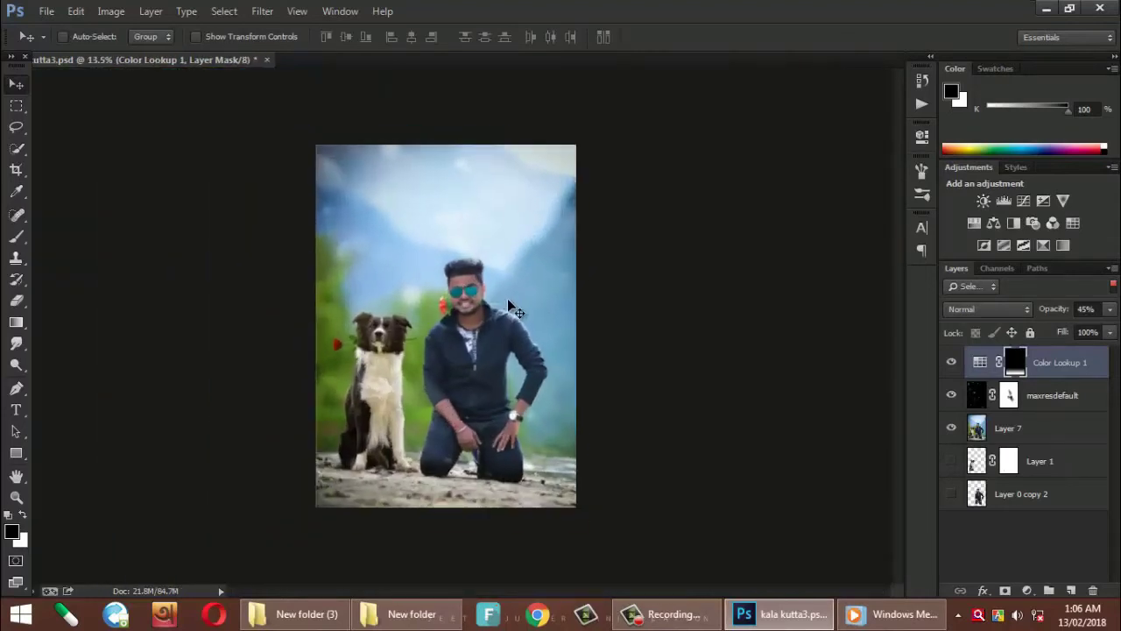
- Add a Curves adjustment layer and lift the shadows on the RGB curve
left_click(1023, 592)
left_click(976, 334)
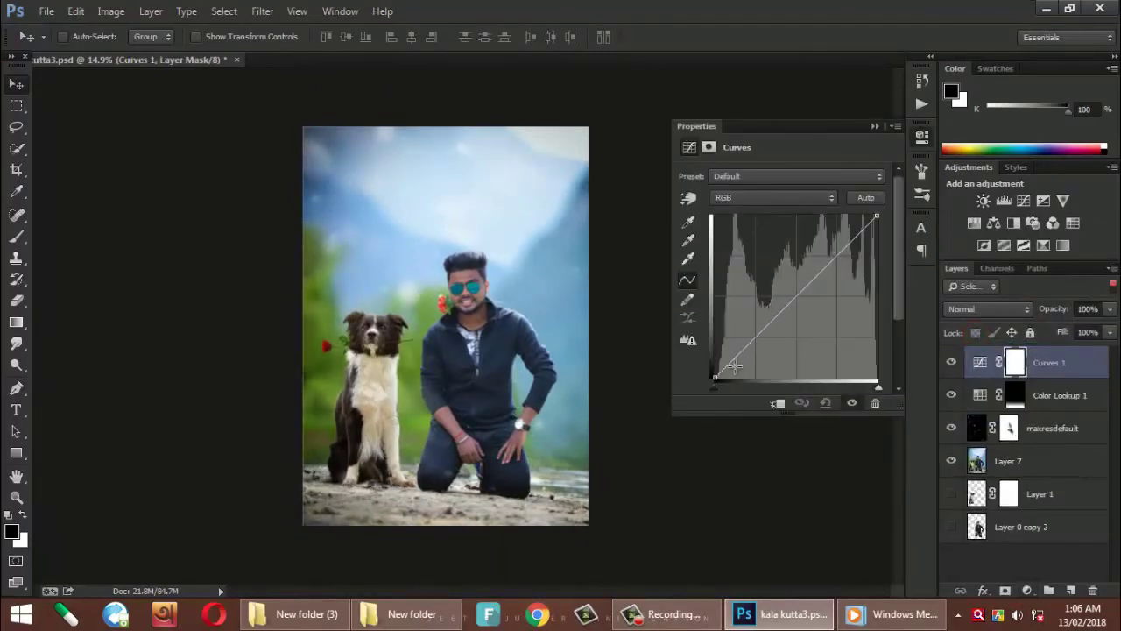
left_click(768, 324)
left_click_drag(715, 375, 714, 369)
left_click_drag(769, 323, 762, 319)
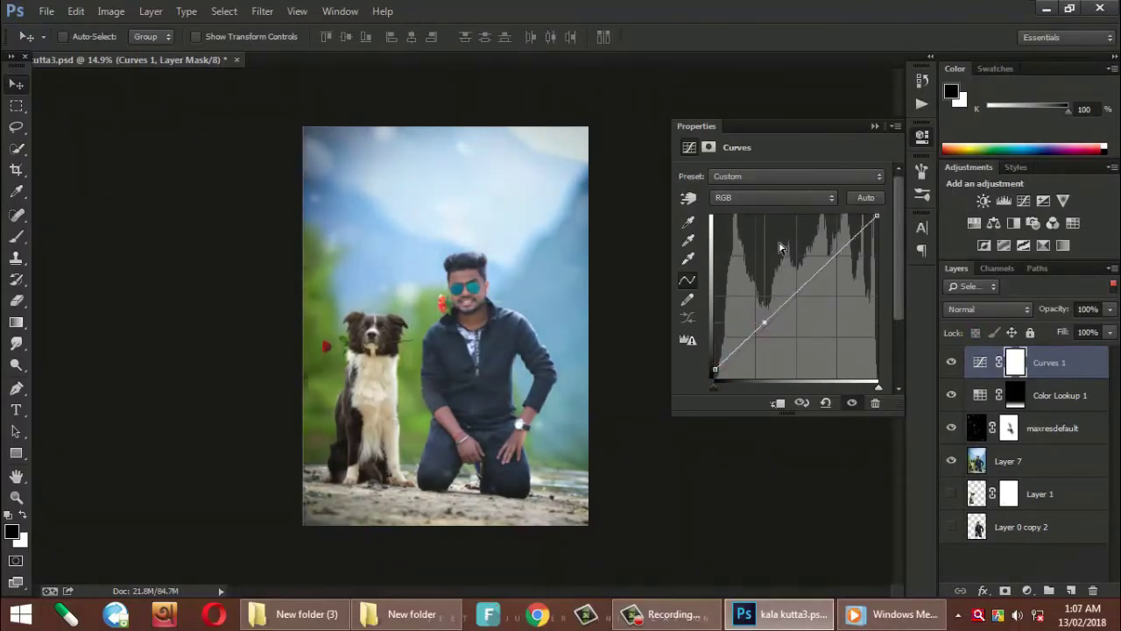
- Bend the Blue and Green channel curves, lifting their shadows
left_click(783, 197)
left_click(741, 257)
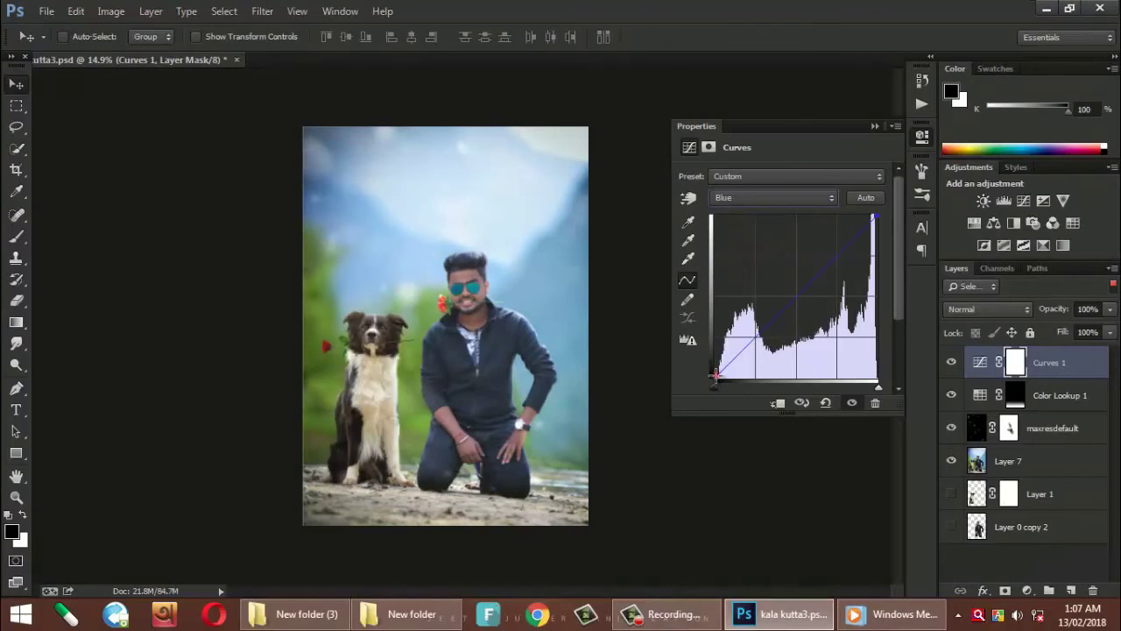
mouse_move(716, 374)
left_mouse_down()
mouse_move(713, 358)
mouse_move(771, 326)
left_mouse_up()
left_click(767, 200)
left_click(758, 238)
left_click_drag(714, 375, 762, 343)
- Reshape the Red channel curve to raise red shadows and reduce the red tint
left_click(778, 200)
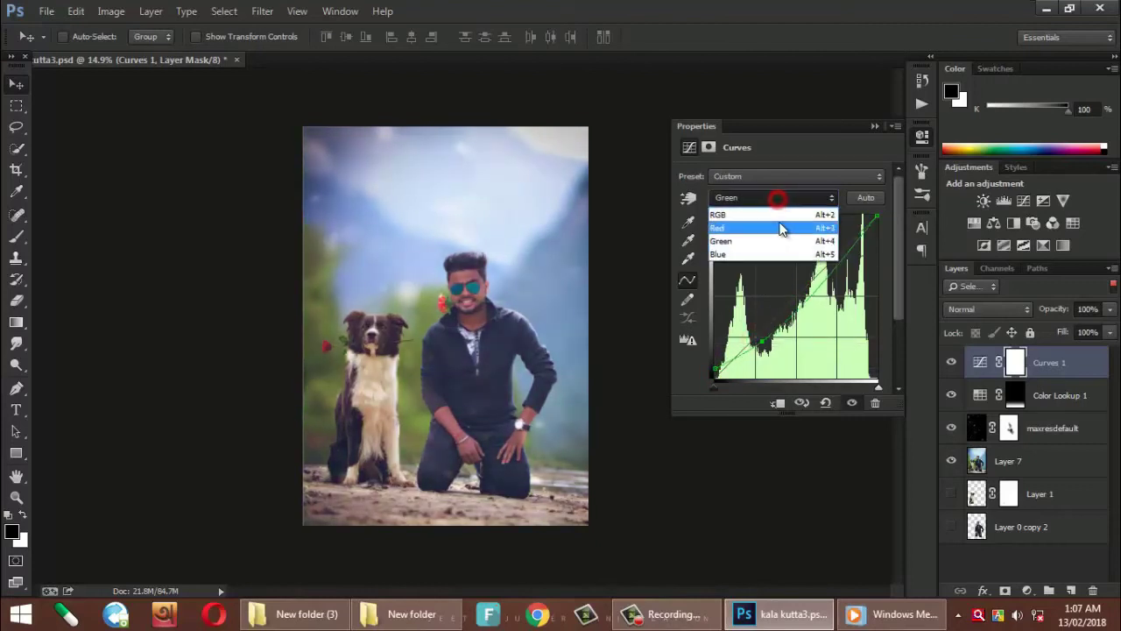
left_click(769, 223)
left_click_drag(715, 375, 715, 369)
left_click_drag(751, 337, 759, 358)
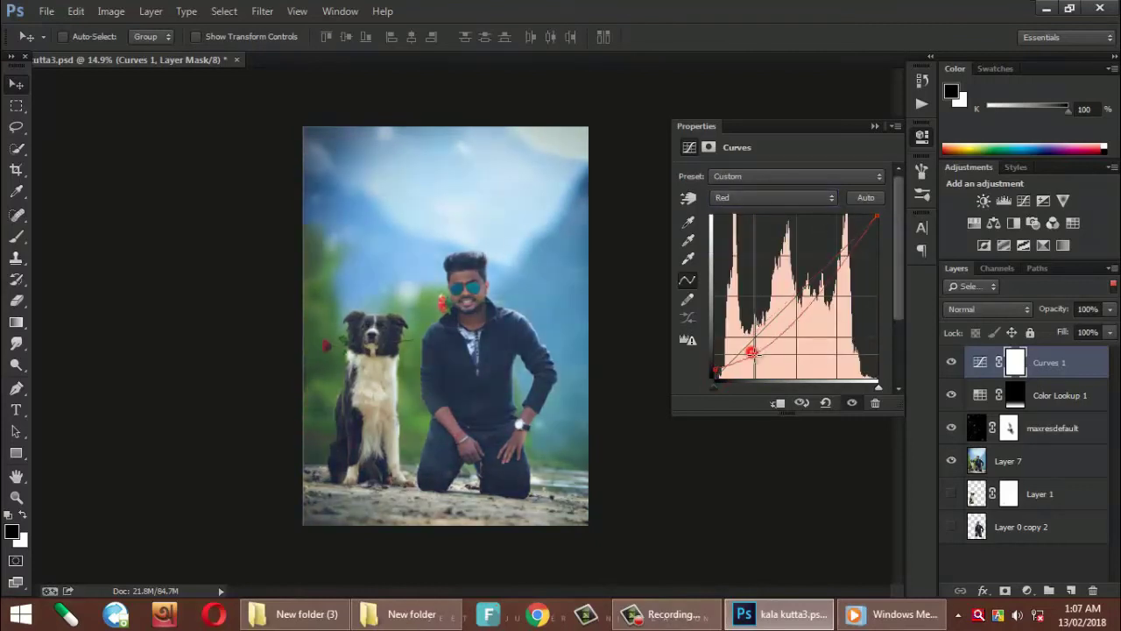
left_click(874, 126)
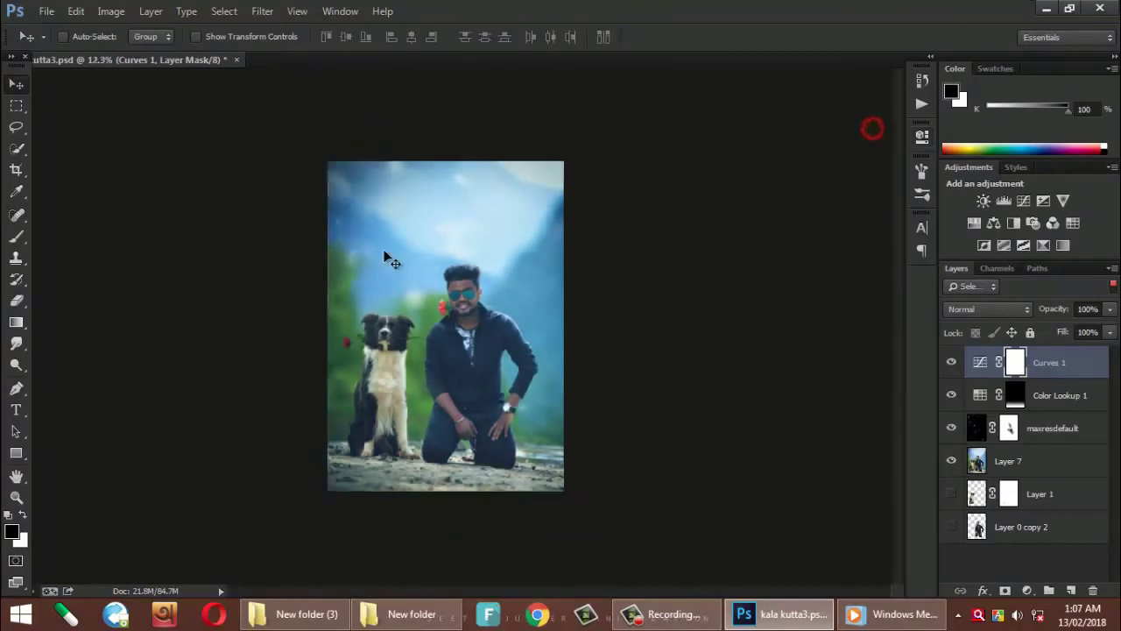
scroll(388, 253, "up", 2)
scroll(456, 250, "up", 2)
scroll(530, 247, "up", 2)
scroll(535, 263, "down", 3)
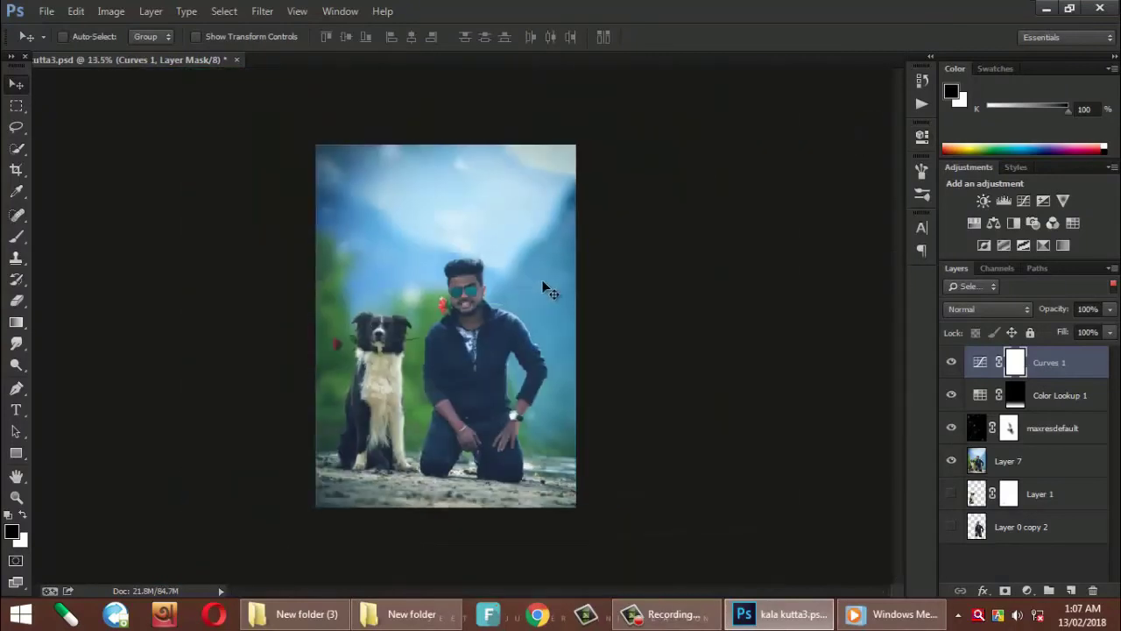
scroll(545, 288, "up", 2)
scroll(547, 290, "up", 1)
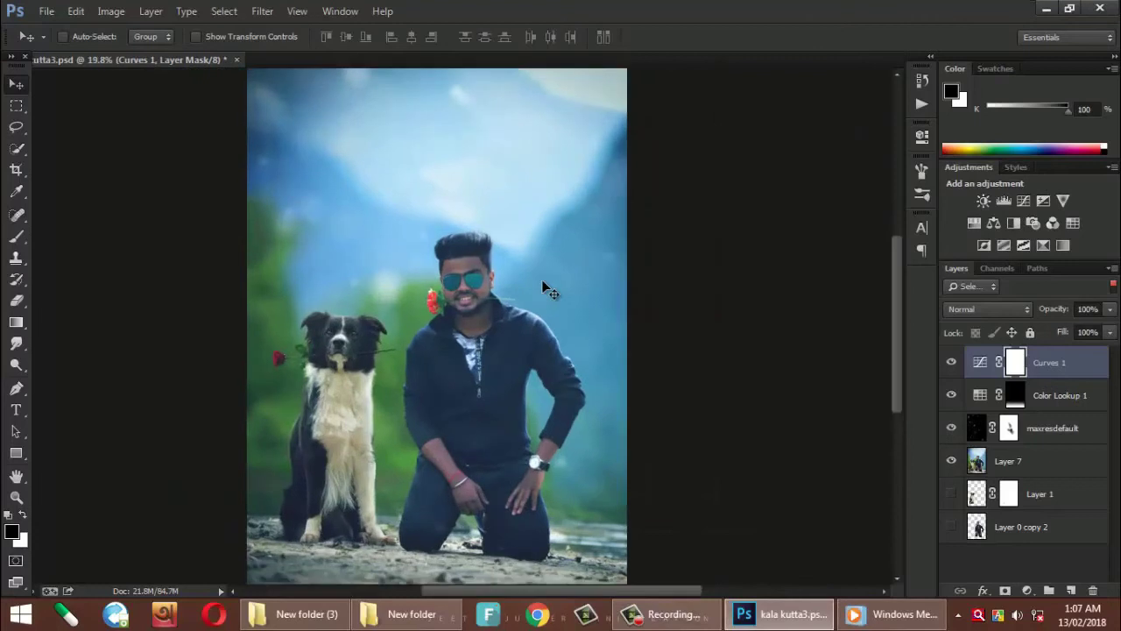
scroll(561, 282, "down", 1)
scroll(561, 284, "down", 2)
scroll(561, 285, "up", 1)
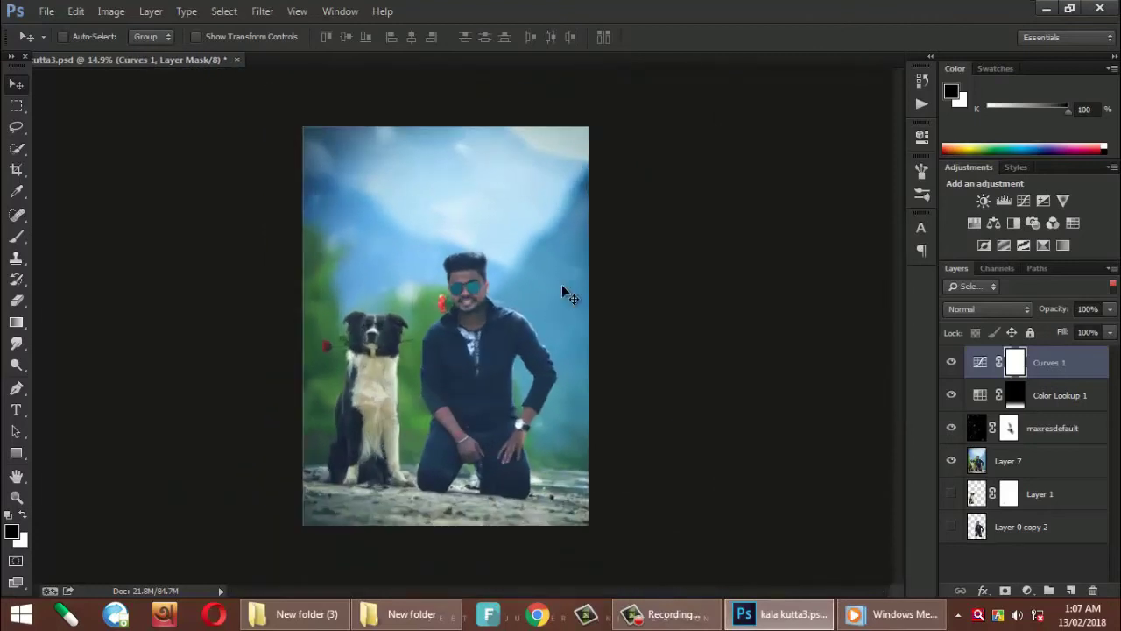
- Set the Curves 1 blend mode to Overlay, toggling the layer to compare
scroll(562, 285, "up", 1)
left_click(988, 308)
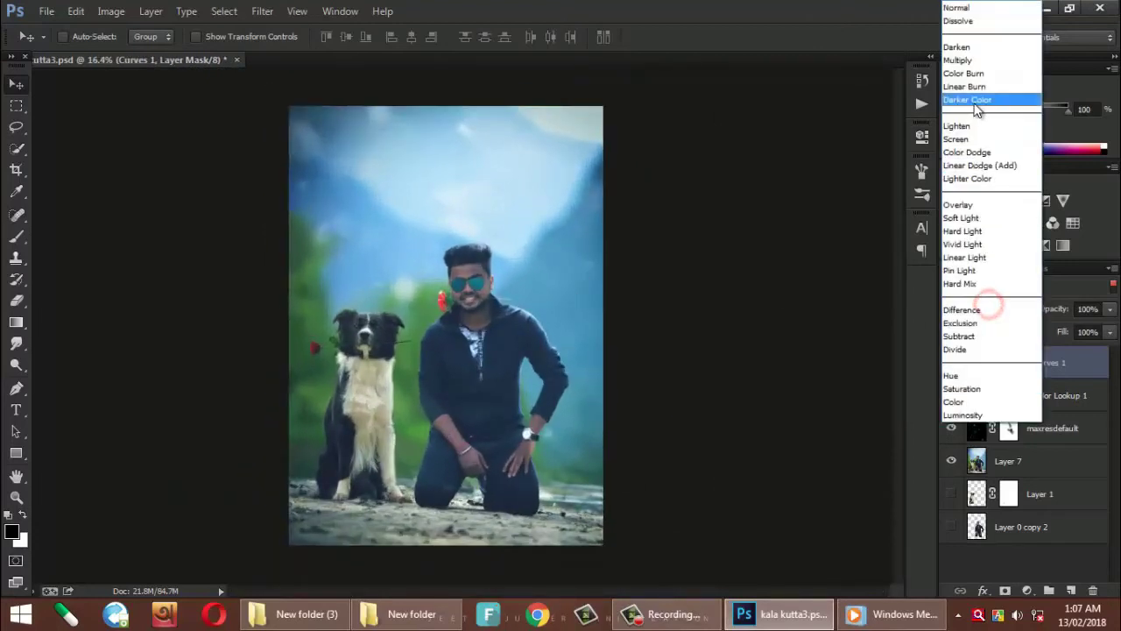
left_click(959, 50)
key("Down")
key("Down")
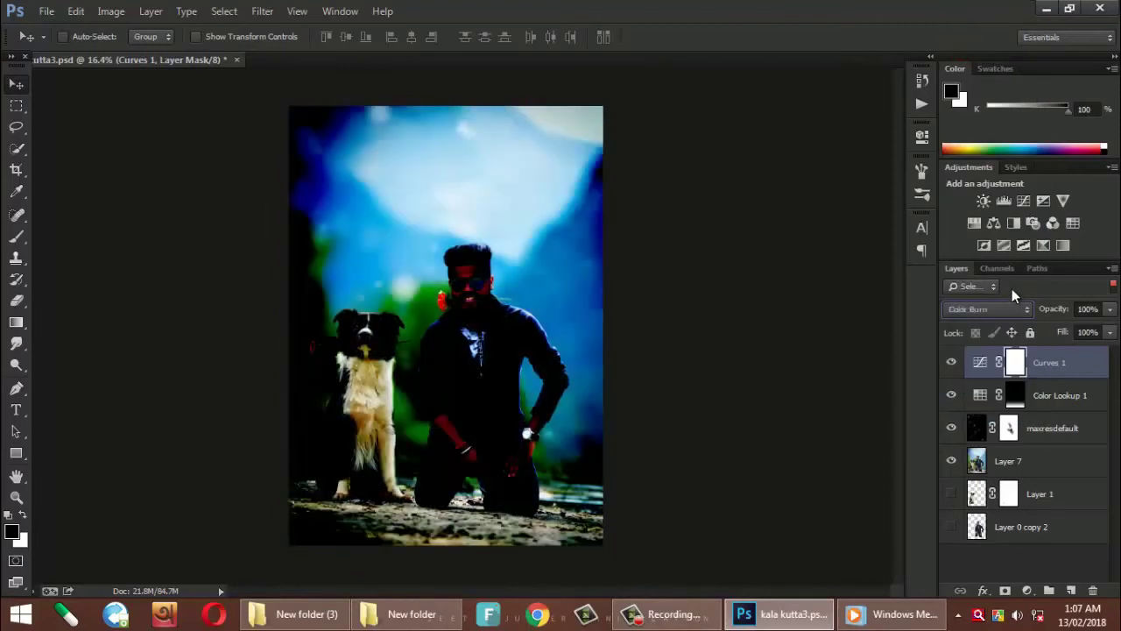
key("Down")
key("Down")
key("Down")
key("Down")
key("Down")
key("Down")
key("Down")
key("Down")
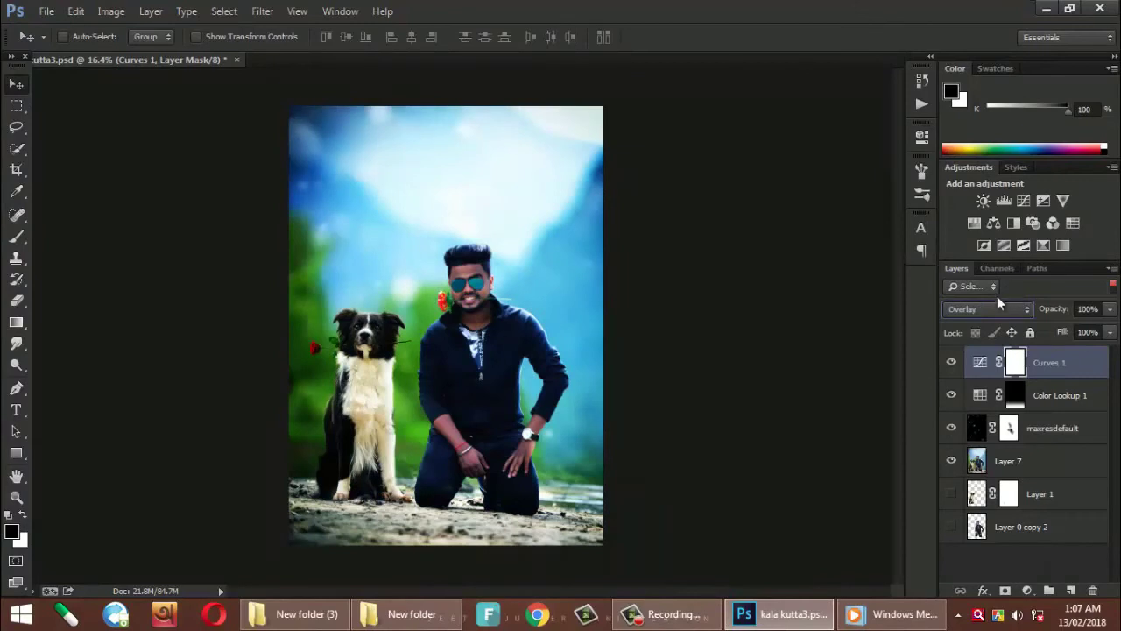
left_click(952, 361)
left_click(952, 362)
left_click(952, 361)
- Lower Curves 1 opacity to 28% and compare the photo with and without it
left_click_drag(1110, 310, 1045, 331)
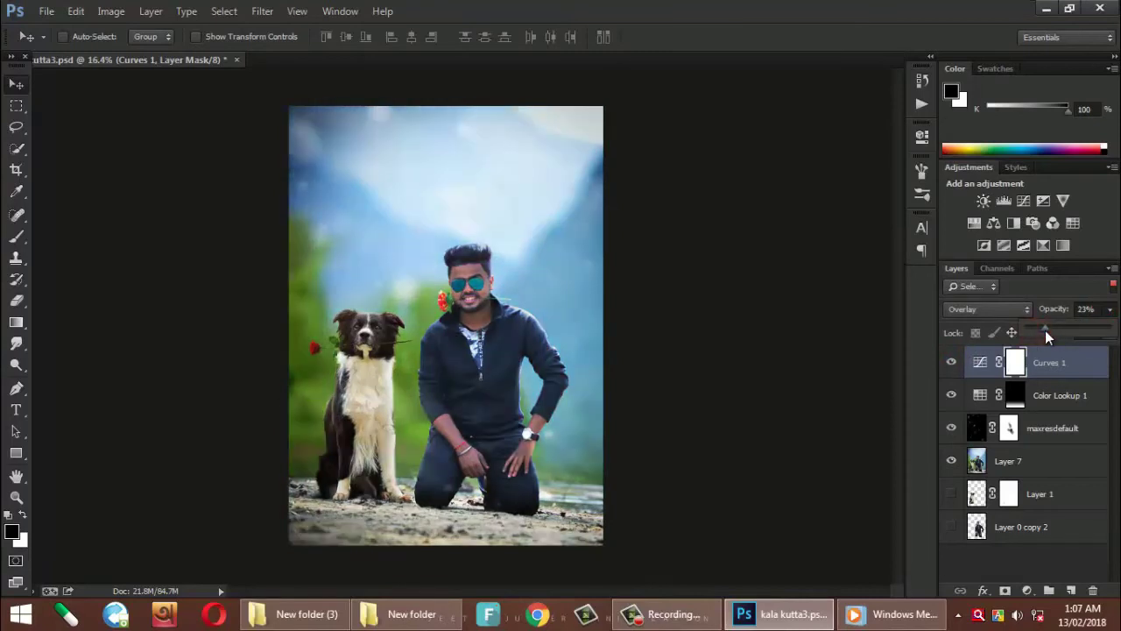
left_click_drag(1043, 327, 1050, 327)
left_click(952, 362)
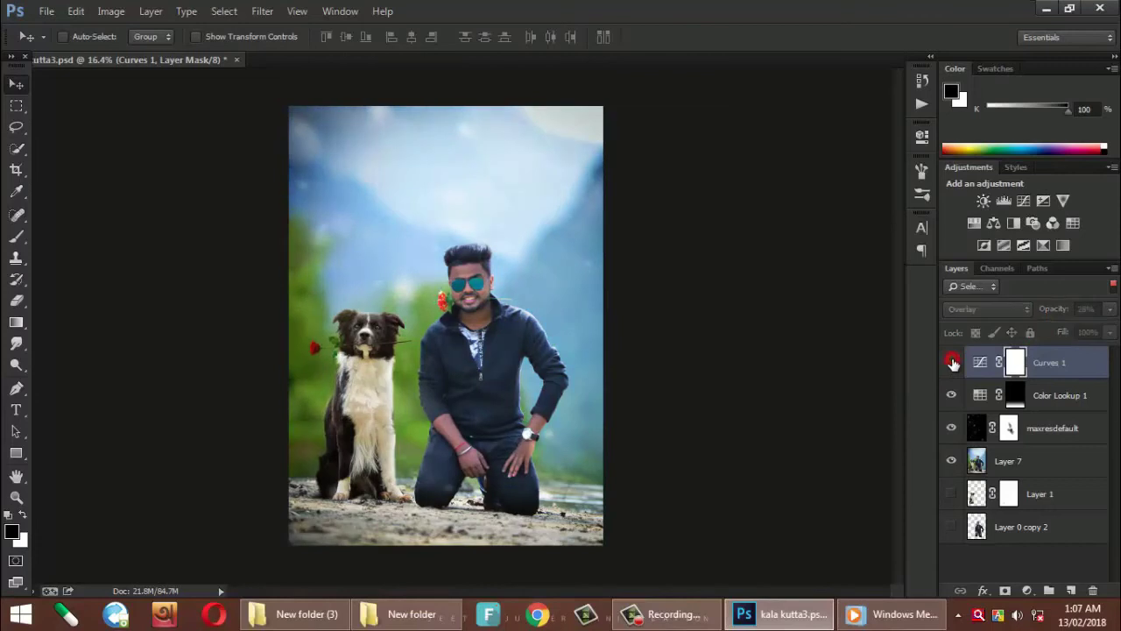
left_click(952, 361)
left_click(953, 363)
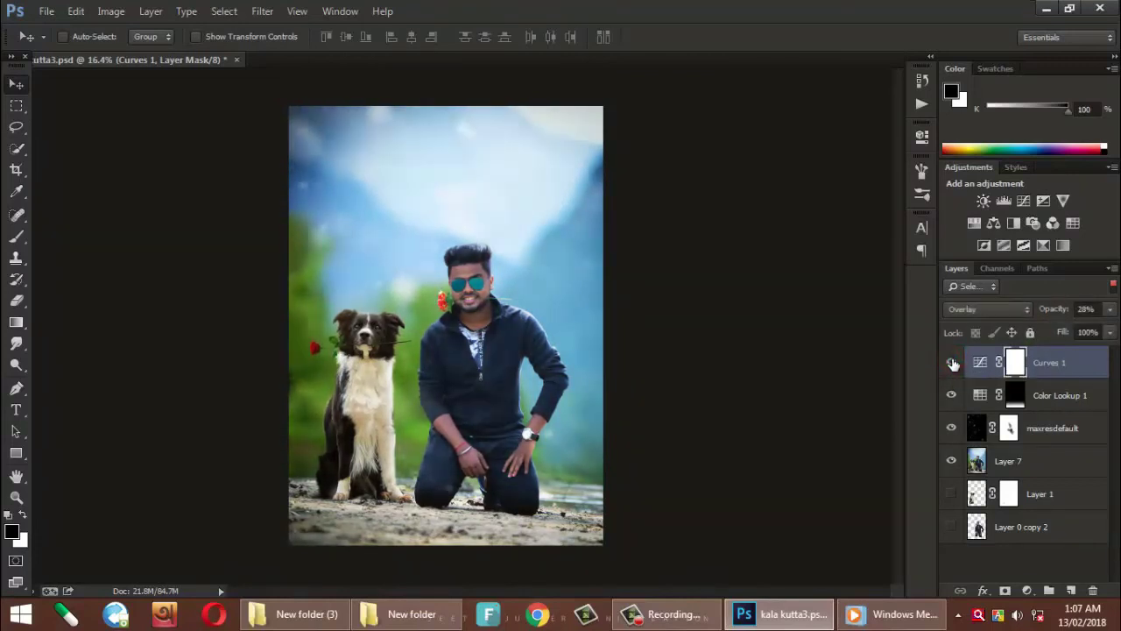
scroll(519, 338, "down", 2)
scroll(519, 337, "up", 1)
scroll(519, 338, "up", 1)
left_click(952, 363)
left_click(951, 362)
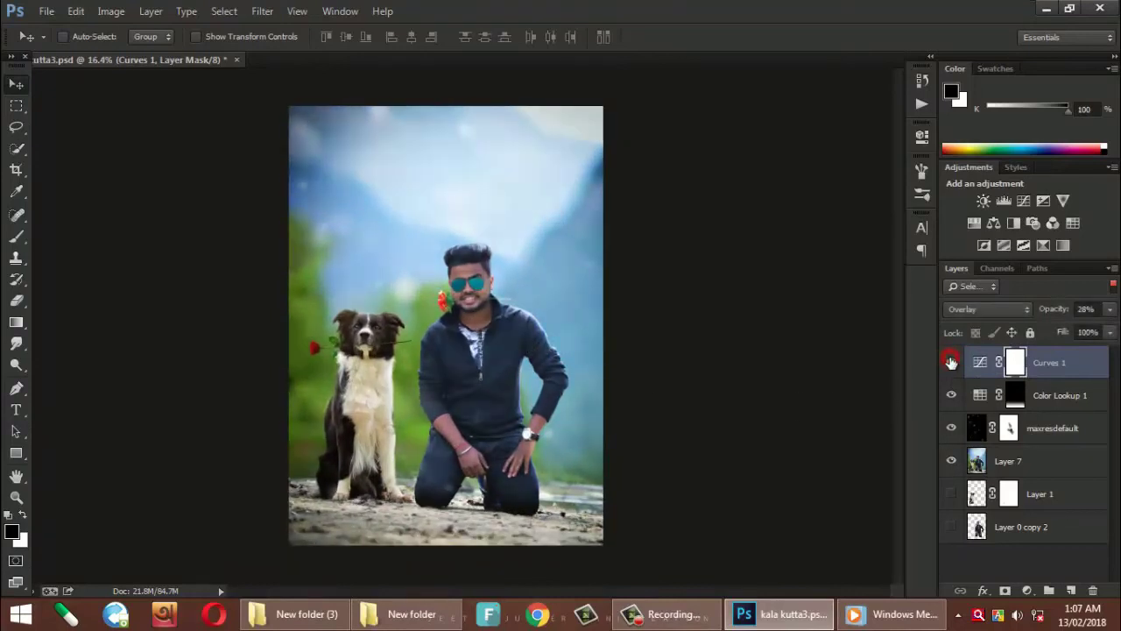
left_click(951, 363)
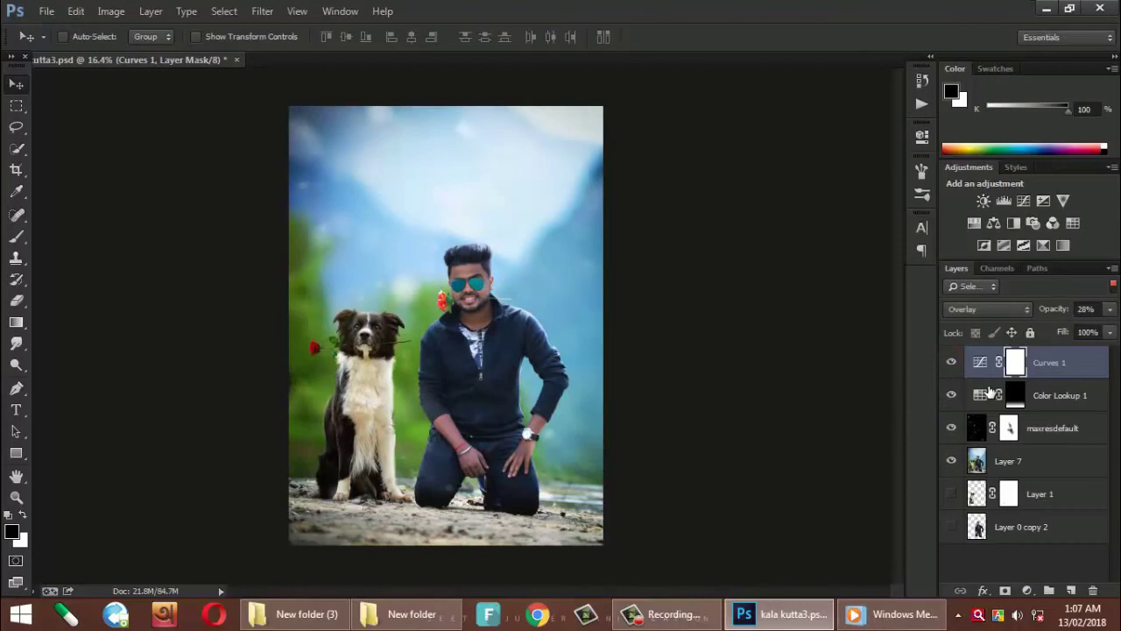
- Load the kneeling man's outline as a selection and paint a gradient into the Curves 1 mask
left_click(978, 526, "ctrl")
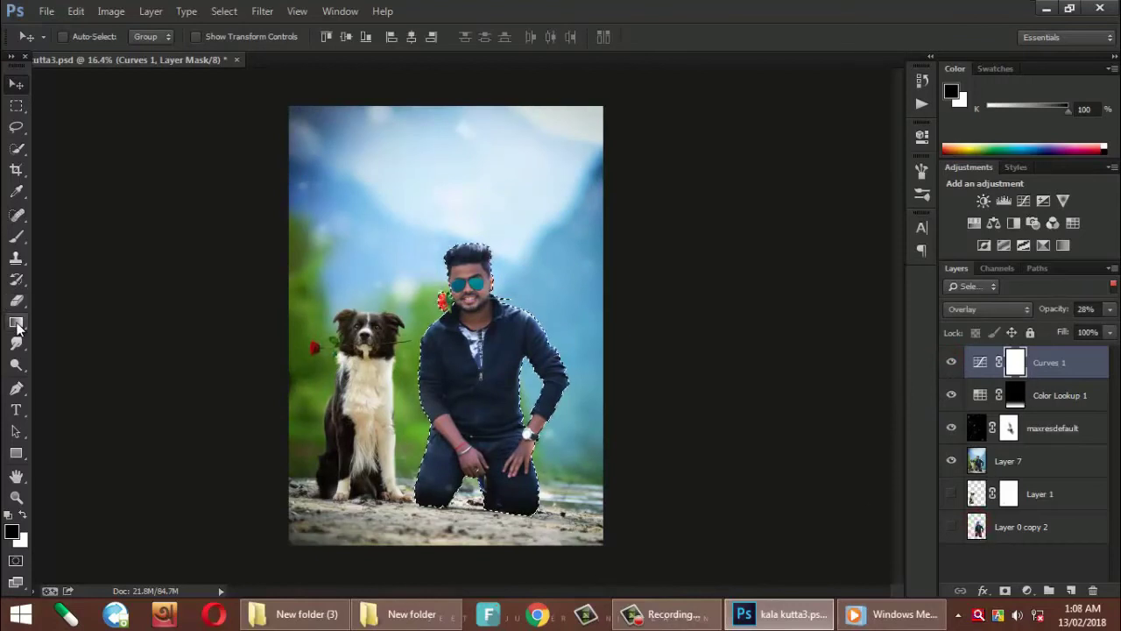
key("g")
left_click_drag(503, 308, 512, 455)
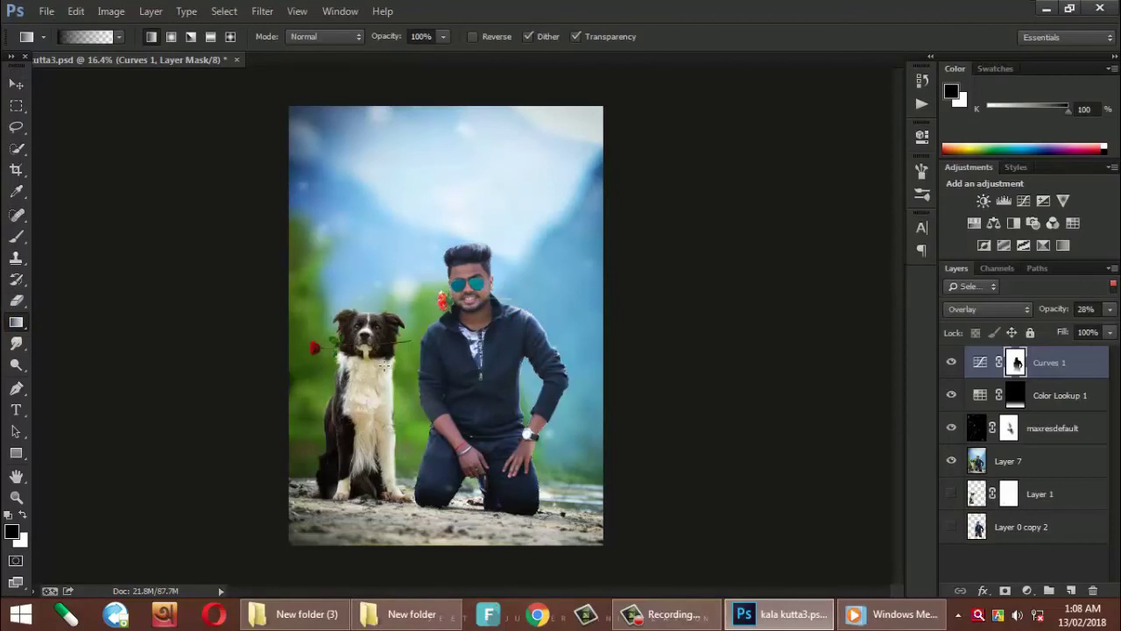
scroll(387, 366, "up", 5)
left_click_drag(567, 445, 579, 302)
- Toggle Curves 1 off and on to compare the masked toning, leaving it visible
left_click(951, 362)
key("ctrl+0")
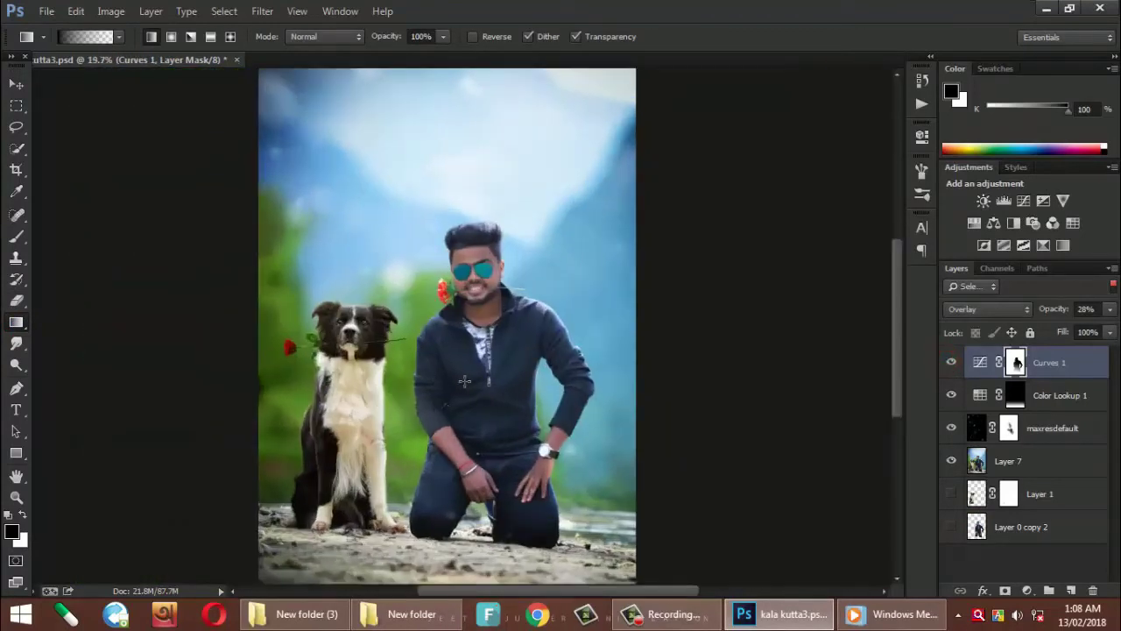
key("ctrl+minus")
scroll(422, 523, "up", 3)
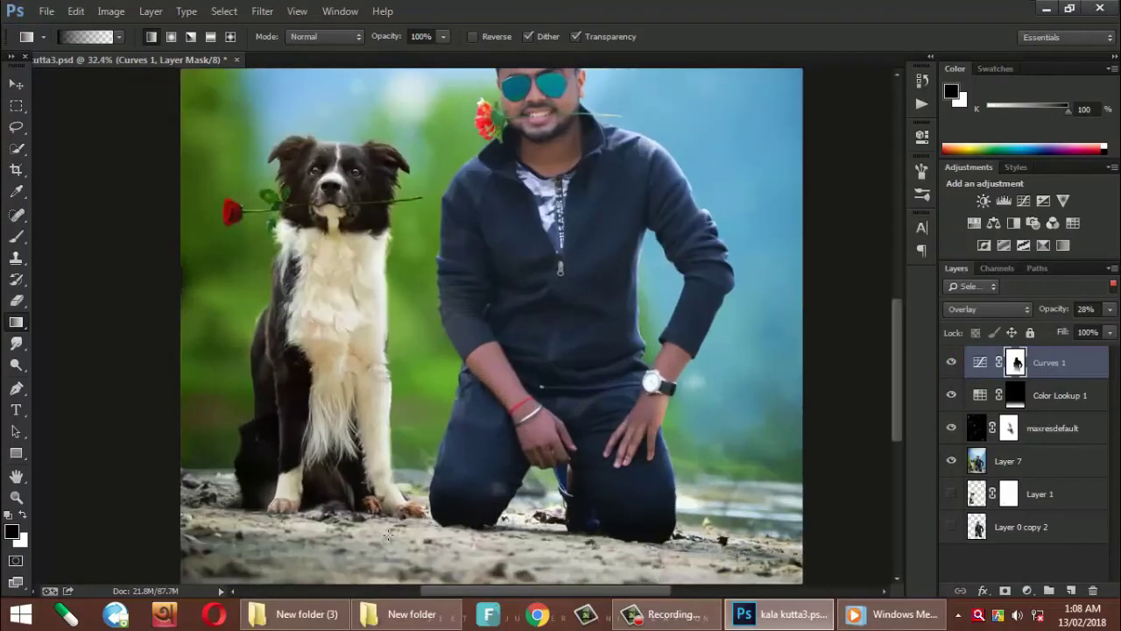
scroll(433, 382, "down", 3)
left_click(951, 362)
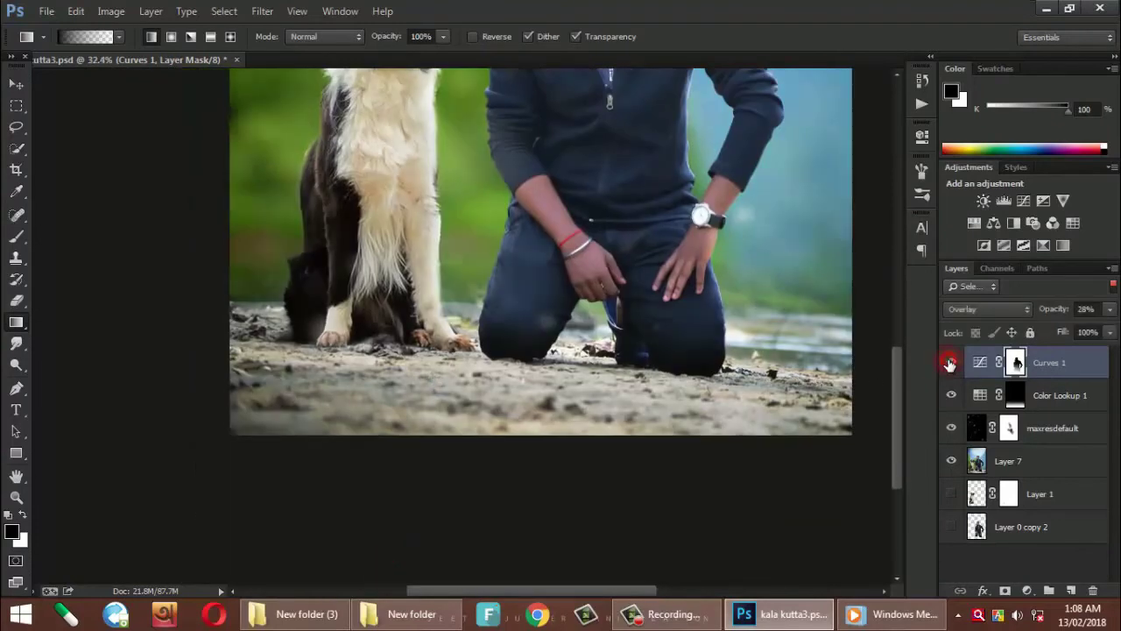
left_click(950, 361)
left_click(950, 362)
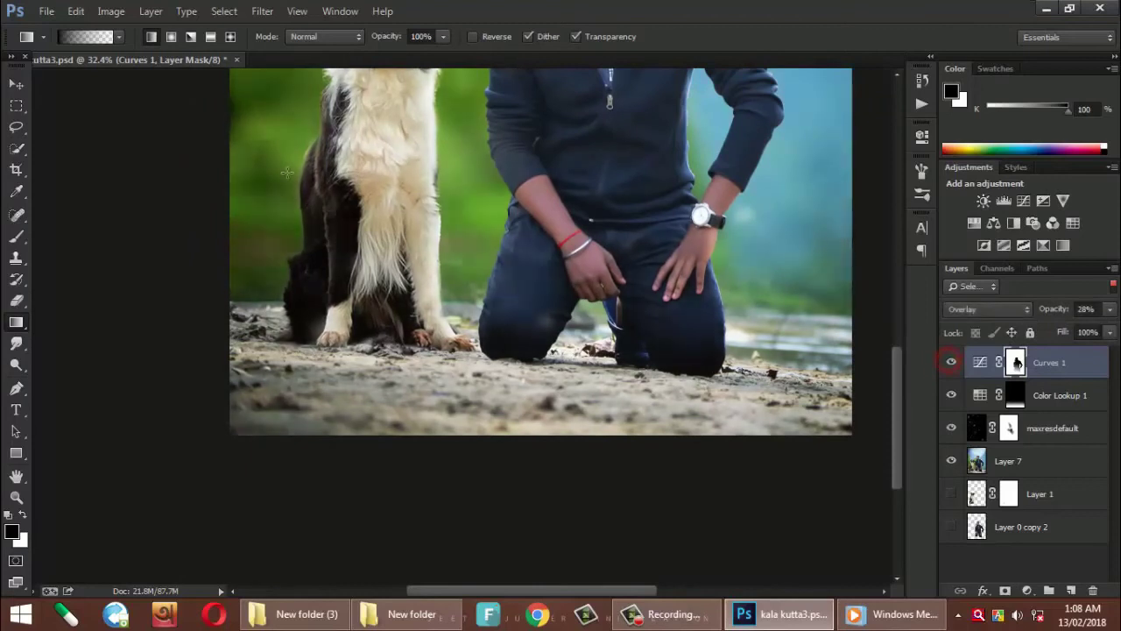
left_click(17, 84)
scroll(385, 293, "down", 3)
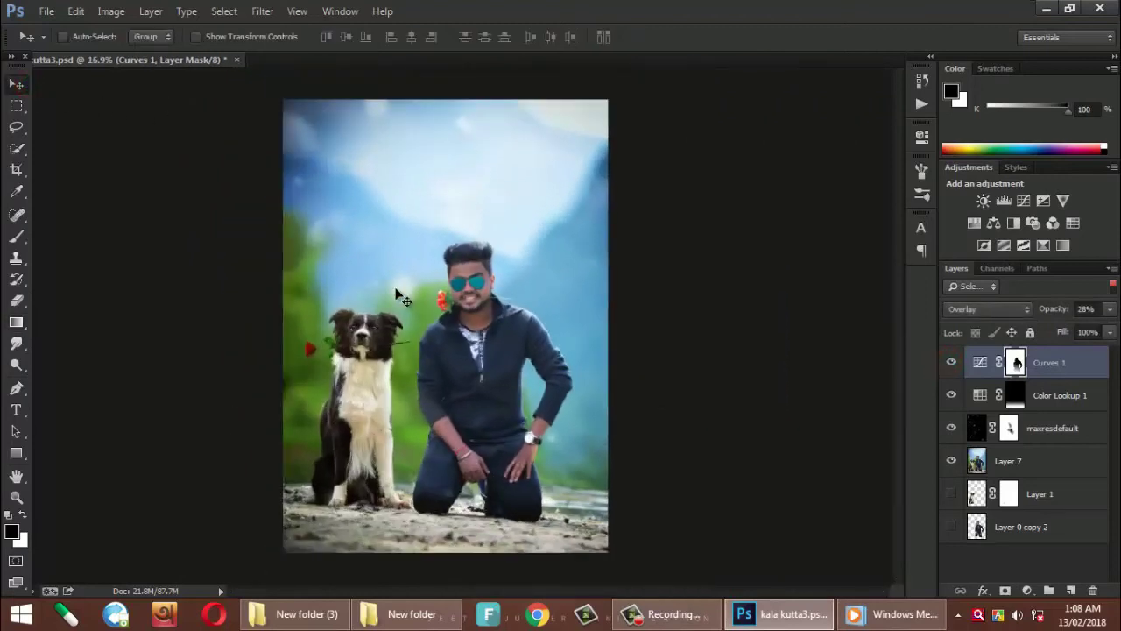
left_click(950, 363)
left_click(950, 363)
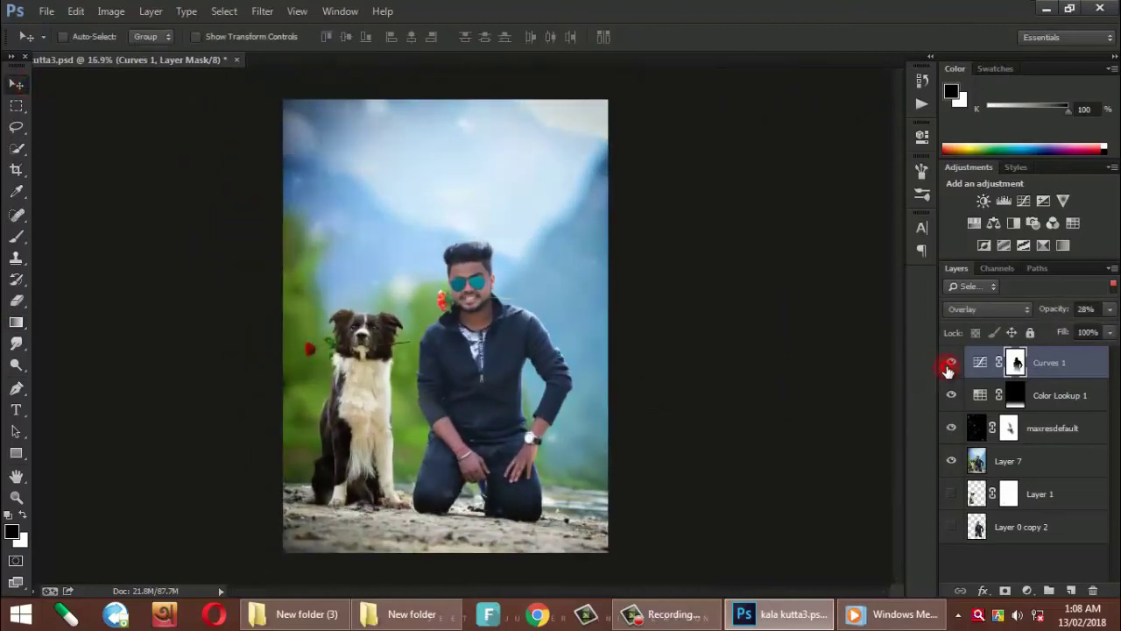
left_click(950, 362)
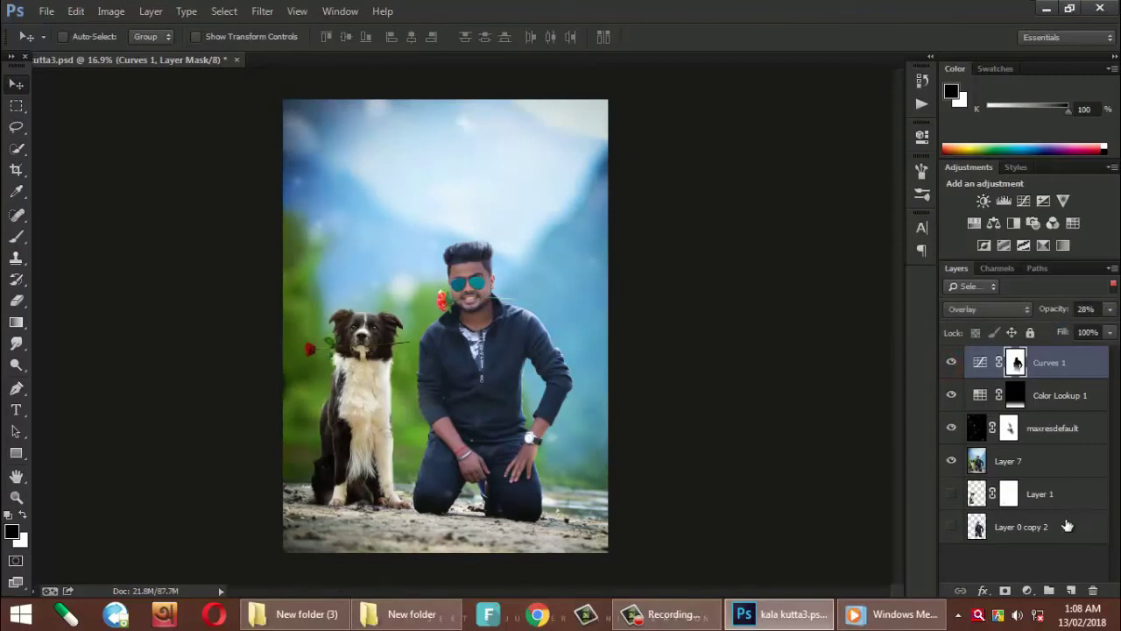
- Add an Exposure adjustment layer with offset +0.0124 at 45% opacity
left_click(1035, 592)
left_click(989, 343)
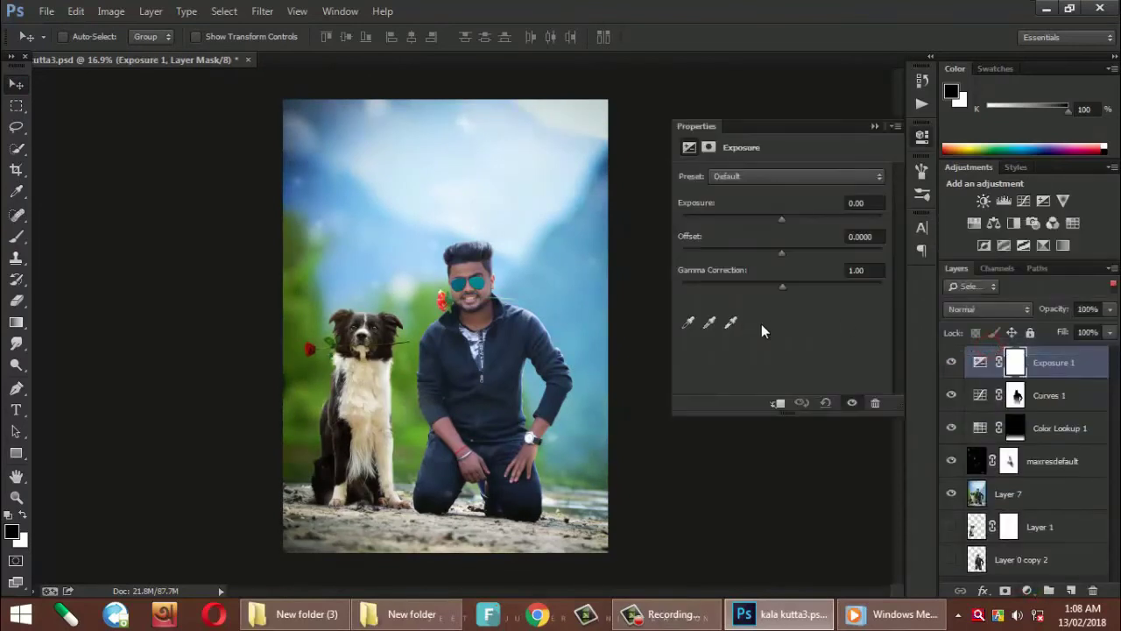
left_click_drag(783, 252, 784, 251)
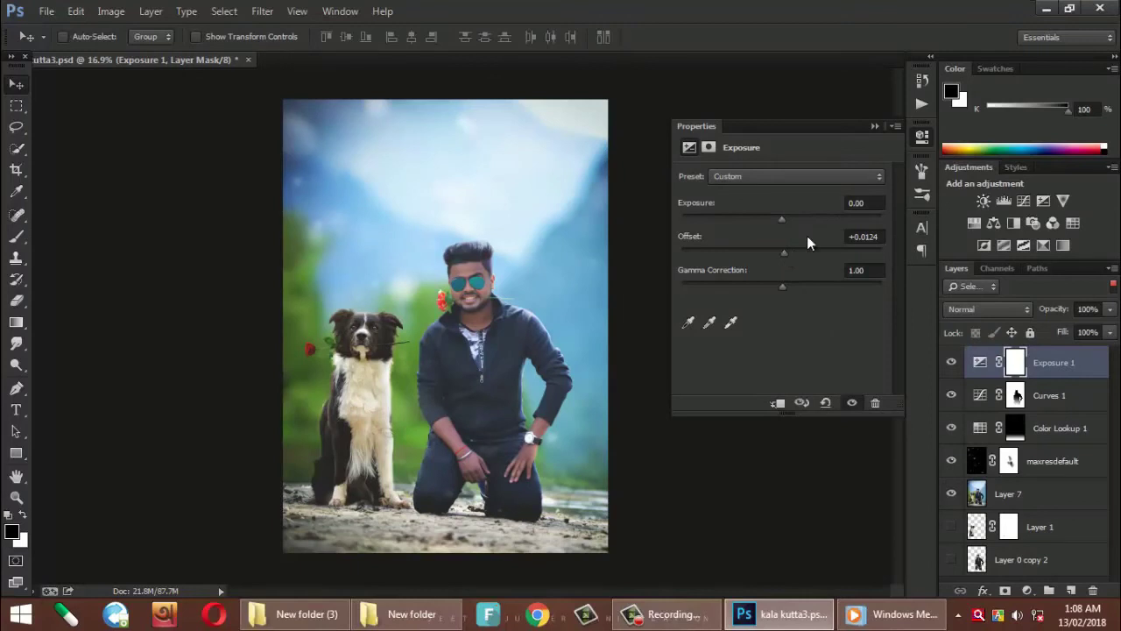
left_click(872, 126)
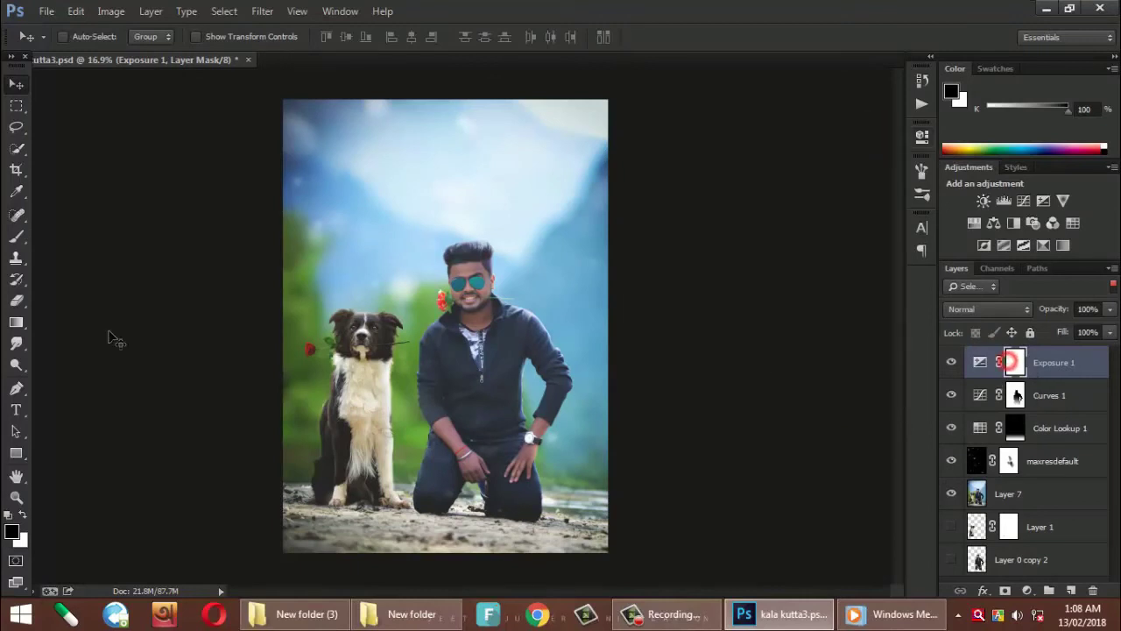
left_click(951, 362)
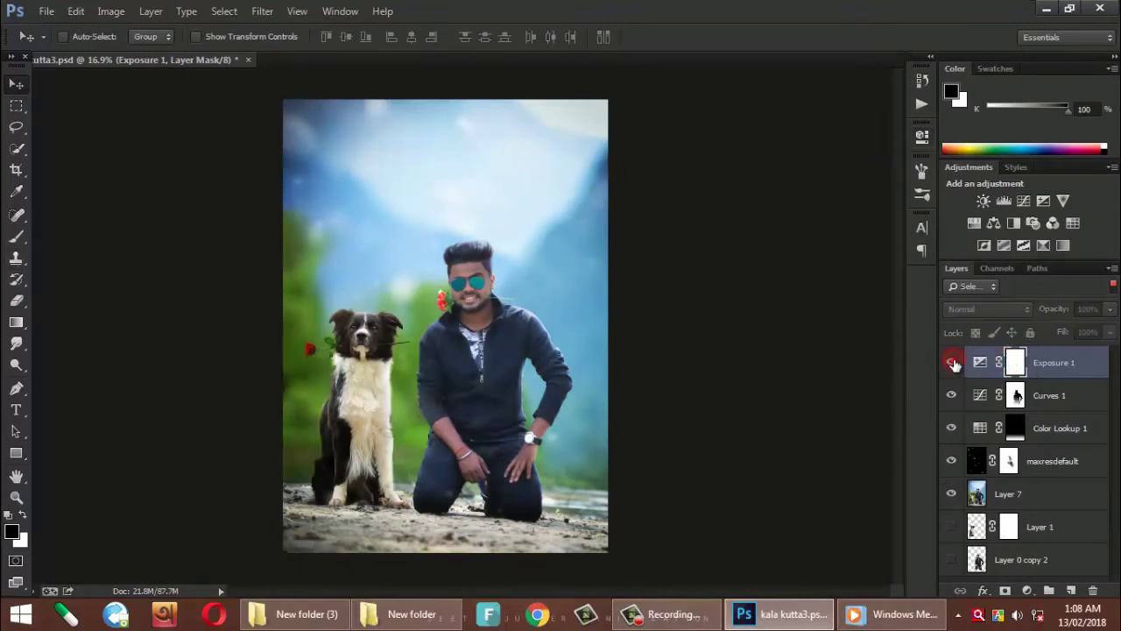
left_click_drag(1067, 315, 1019, 316)
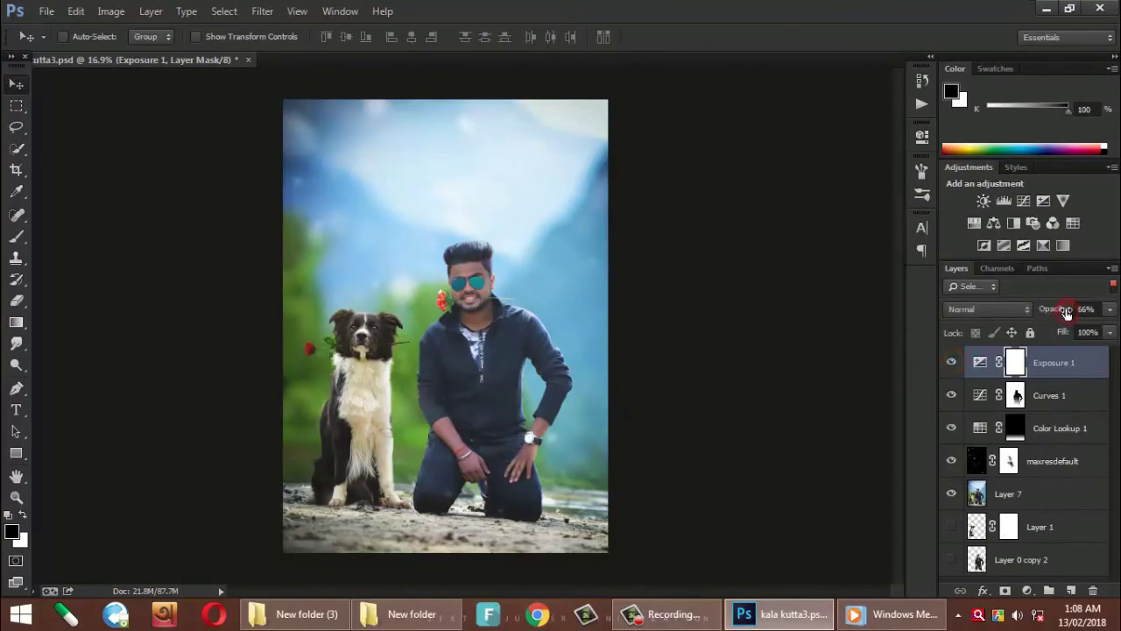
left_click(951, 361)
left_click(951, 362)
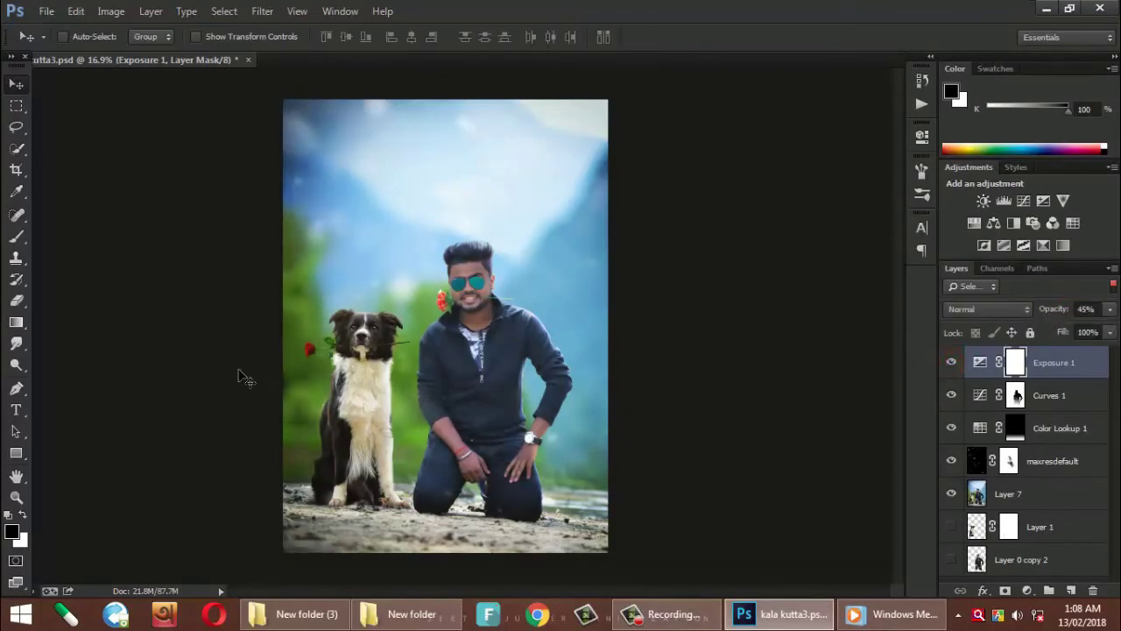
- Draw a top-down gradient on the Exposure 1 mask to fade the darkening, checking it on and off
left_click(17, 323)
left_click_drag(420, 335, 446, 403)
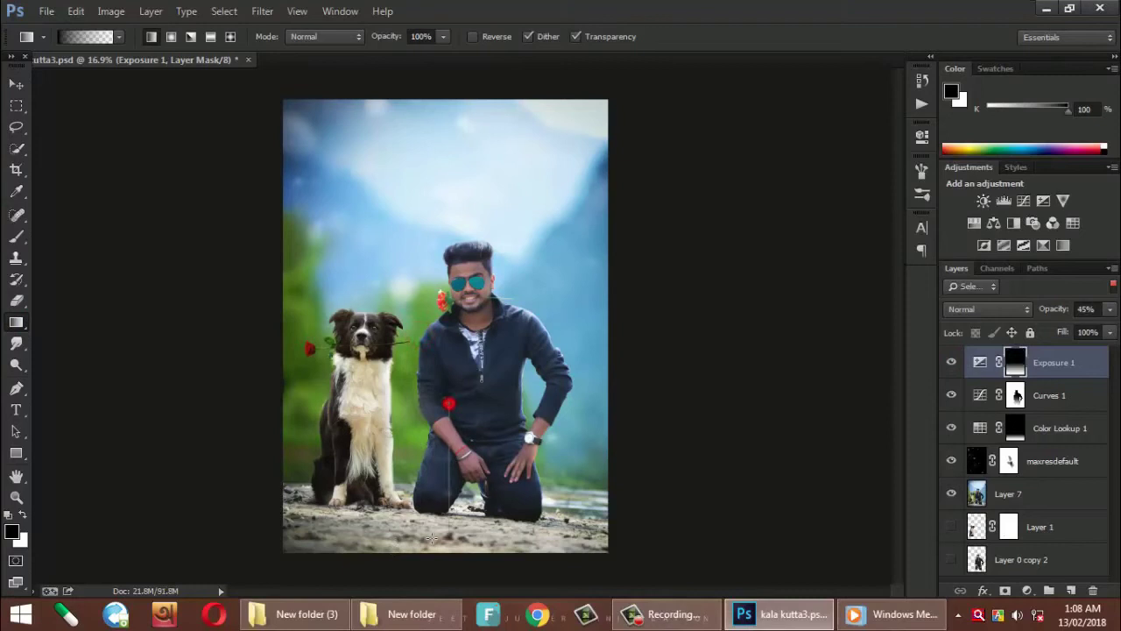
left_click(952, 362)
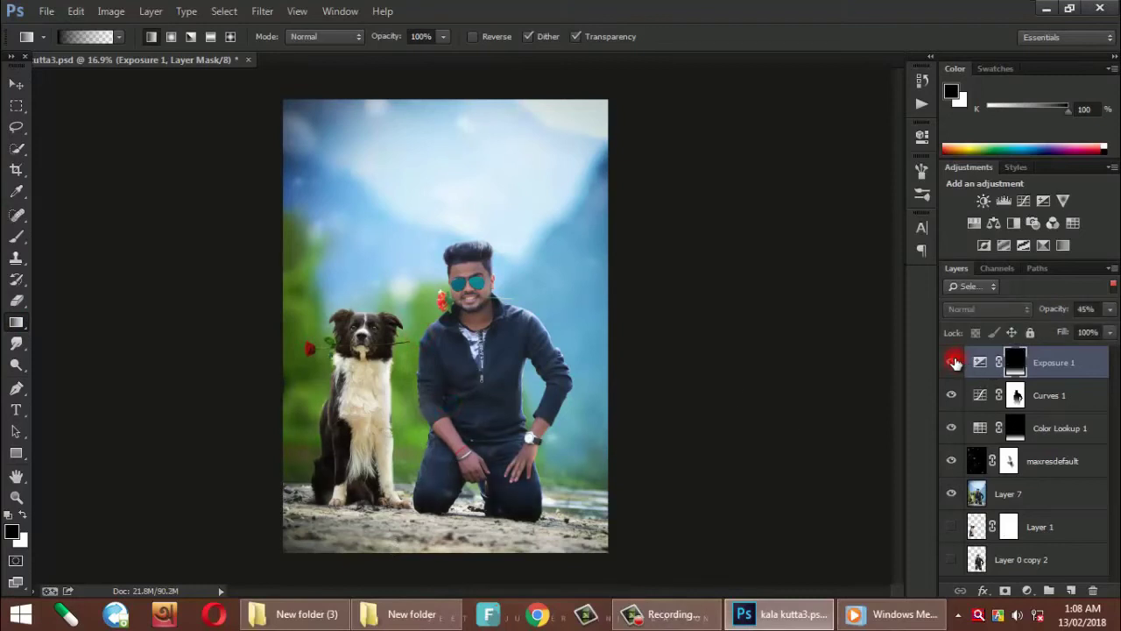
left_click_drag(480, 386, 480, 455)
left_click(952, 361)
left_click(952, 364)
key("v")
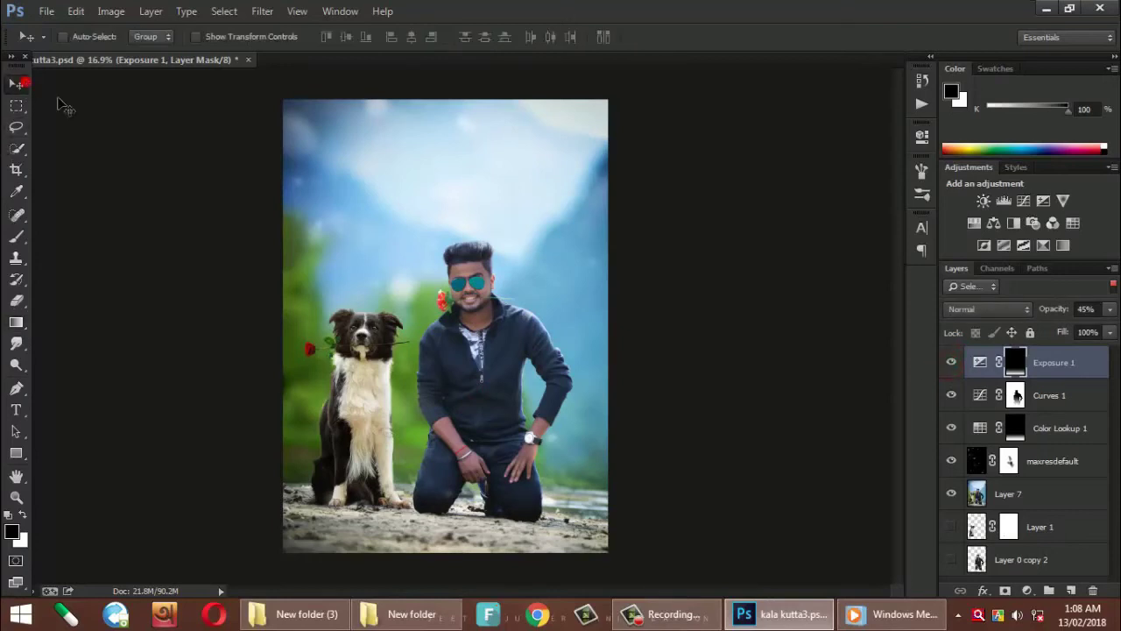
- Switch to the 2.jpg petal image and convert its locked Background into Layer 0
scroll(508, 380, "down", 1)
scroll(508, 381, "up", 2)
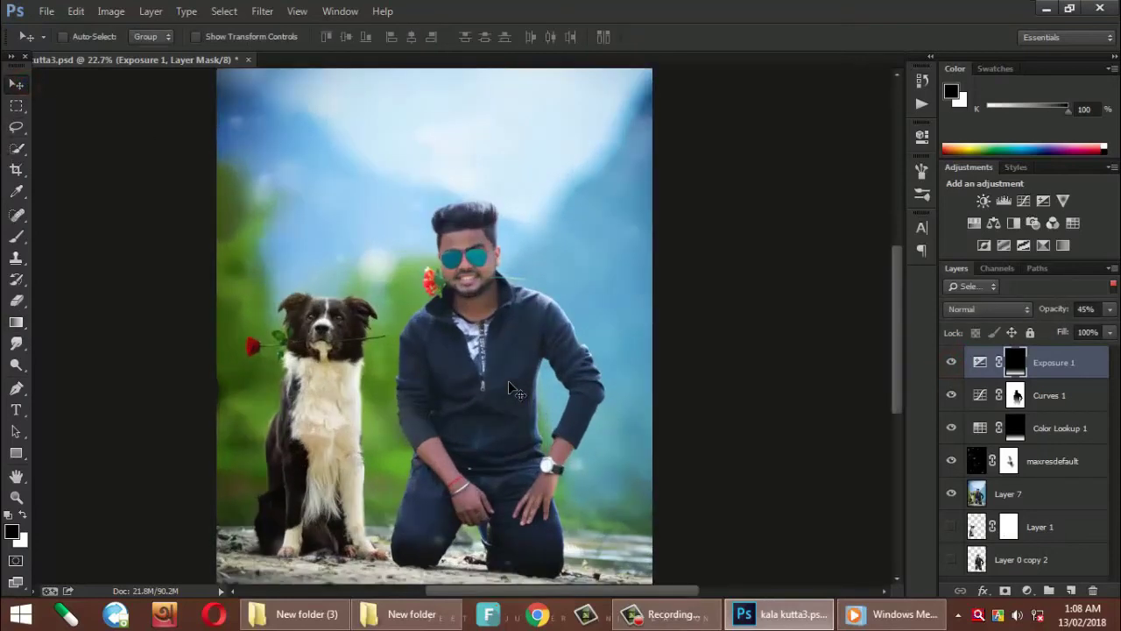
scroll(508, 380, "down", 2)
scroll(508, 380, "up", 1)
scroll(508, 380, "up", 1)
scroll(504, 392, "down", 1)
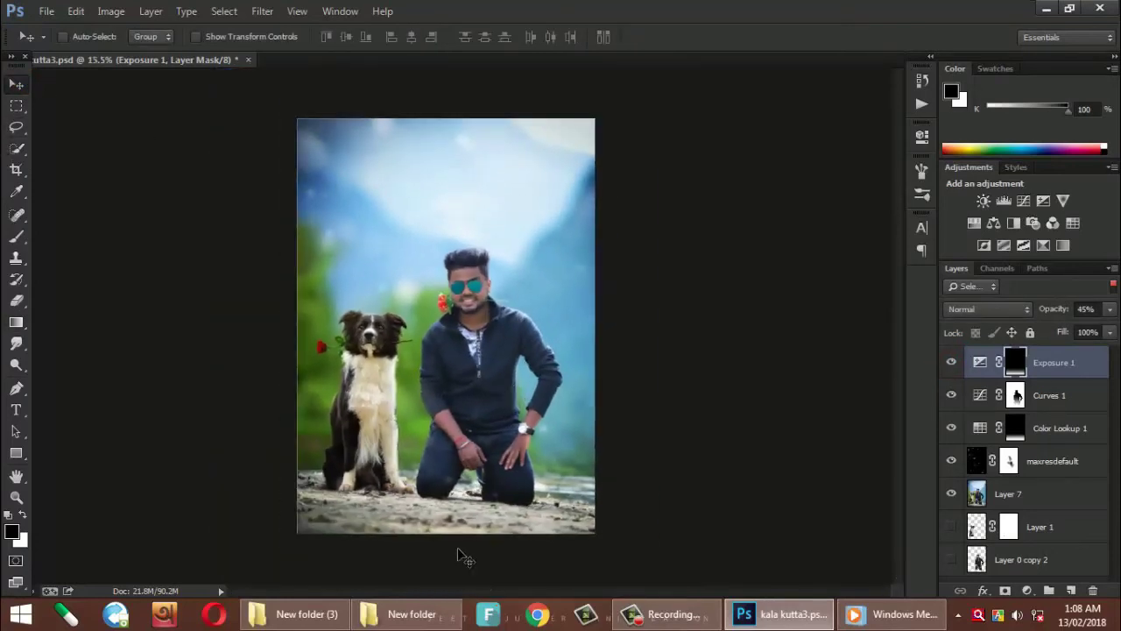
left_click(666, 613)
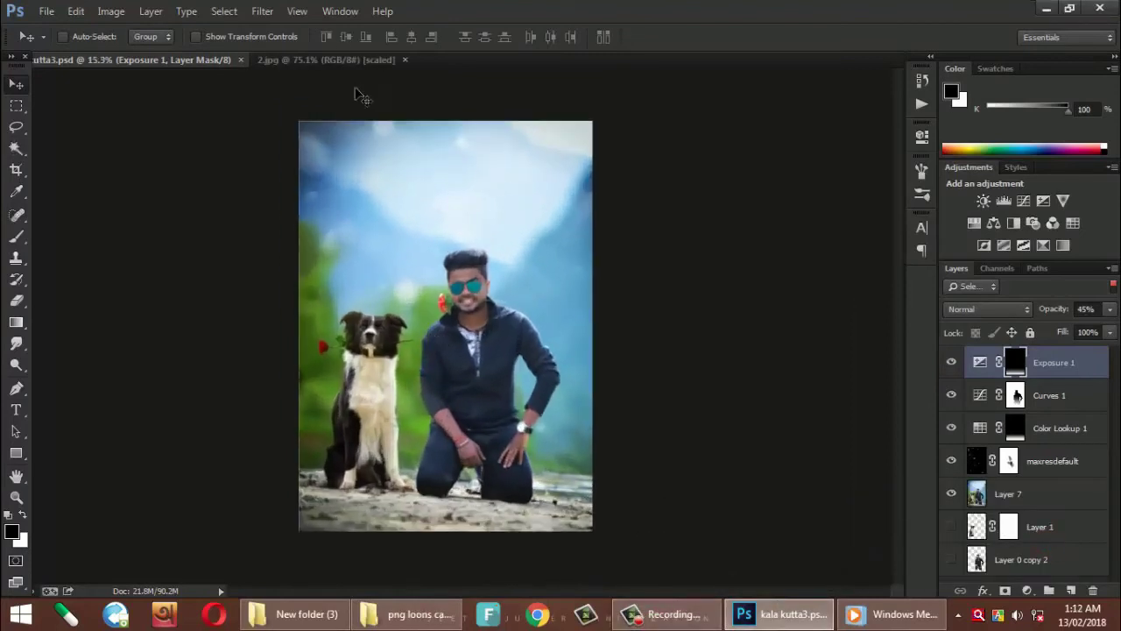
left_click(348, 59)
scroll(438, 237, "down", 1)
scroll(438, 237, "up", 1)
double_click(1045, 366)
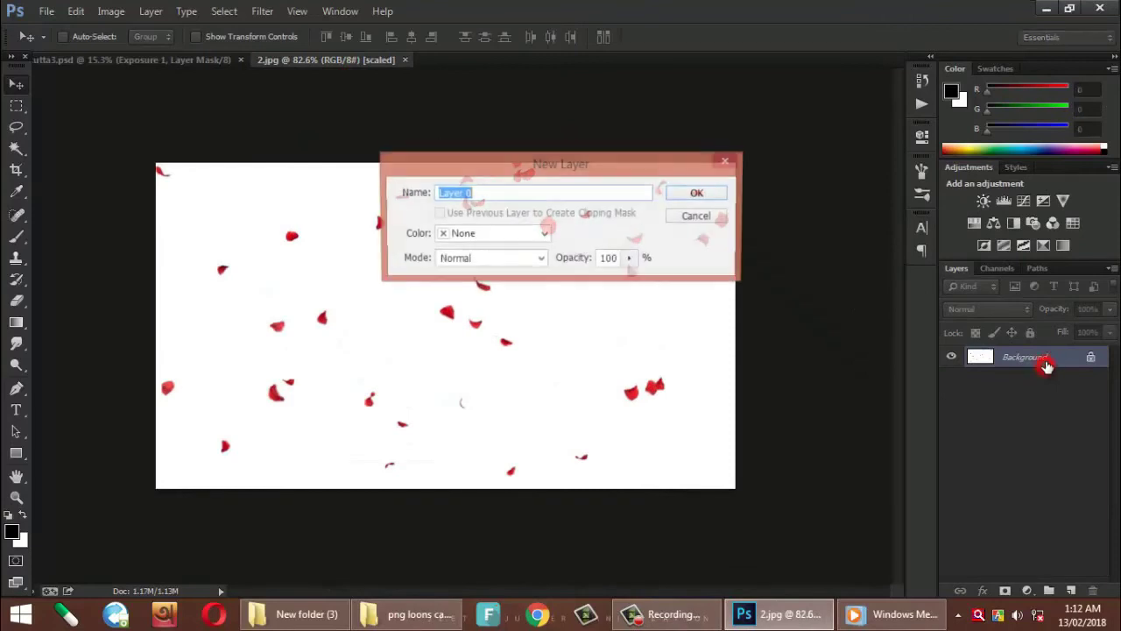
left_click(691, 192)
- Magic Wand the white background of 2.jpg and delete it, leaving transparent petals
left_click(16, 148)
left_click(378, 225)
left_click(405, 263)
key("Delete")
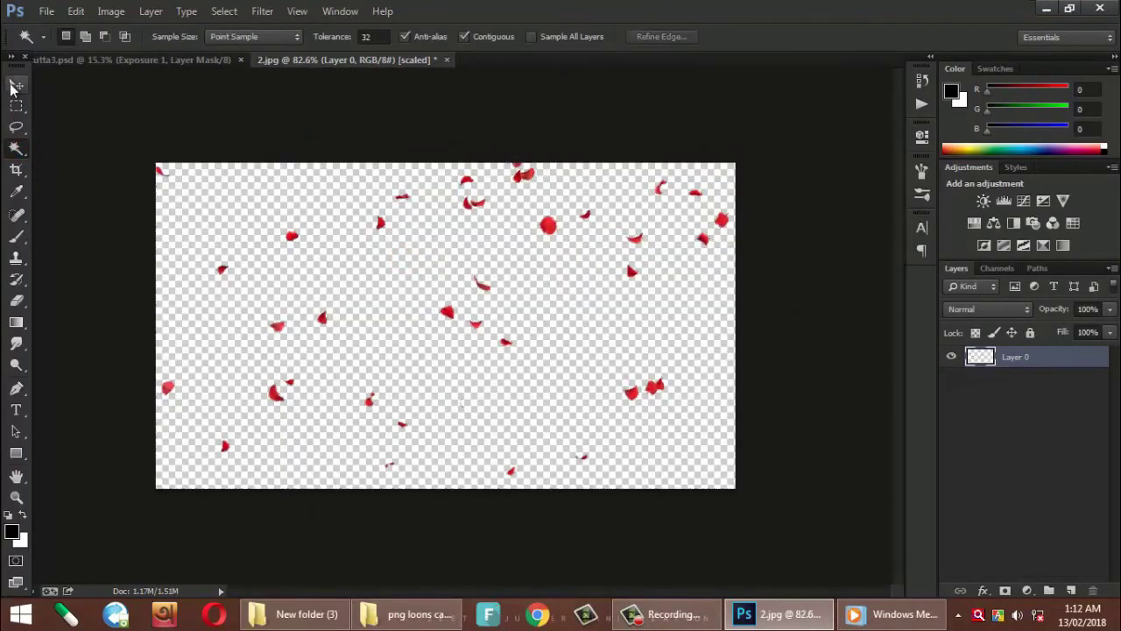
left_click(14, 86)
- Bring the petal layer into kutta3.psd, undoing a first enlargement that duplicated it
left_click_drag(458, 262, 423, 251)
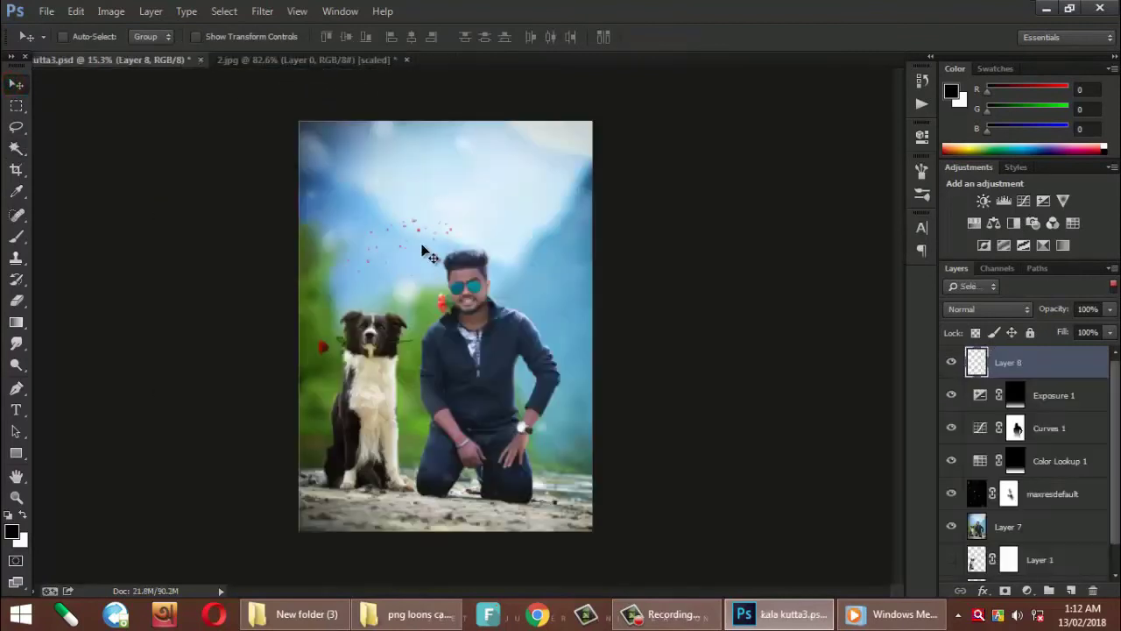
key("ctrl+t")
mouse_move(476, 216)
left_mouse_down()
mouse_move(557, 212)
mouse_move(578, 455)
left_mouse_up()
key("Return")
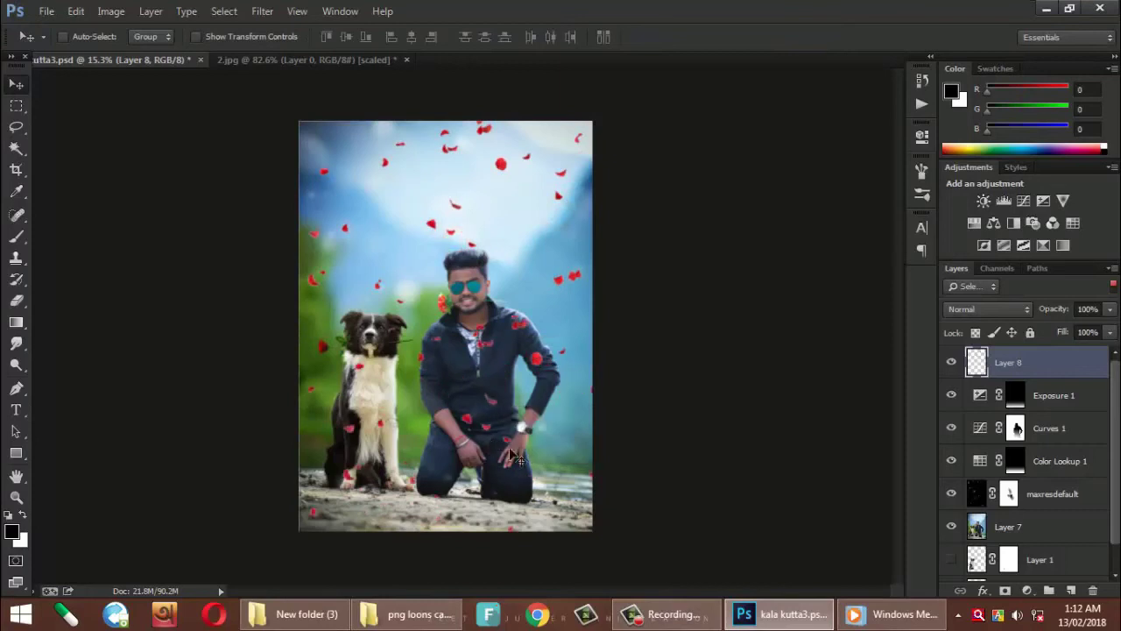
key("ctrl+z")
- Scale and position the petals so they spread across the scene
key("ctrl+t")
mouse_move(623, 350)
left_mouse_down()
mouse_move(679, 431)
mouse_move(875, 561)
left_mouse_up()
mouse_move(595, 376)
left_mouse_down()
mouse_move(706, 424)
mouse_move(762, 417)
mouse_move(673, 424)
left_mouse_up()
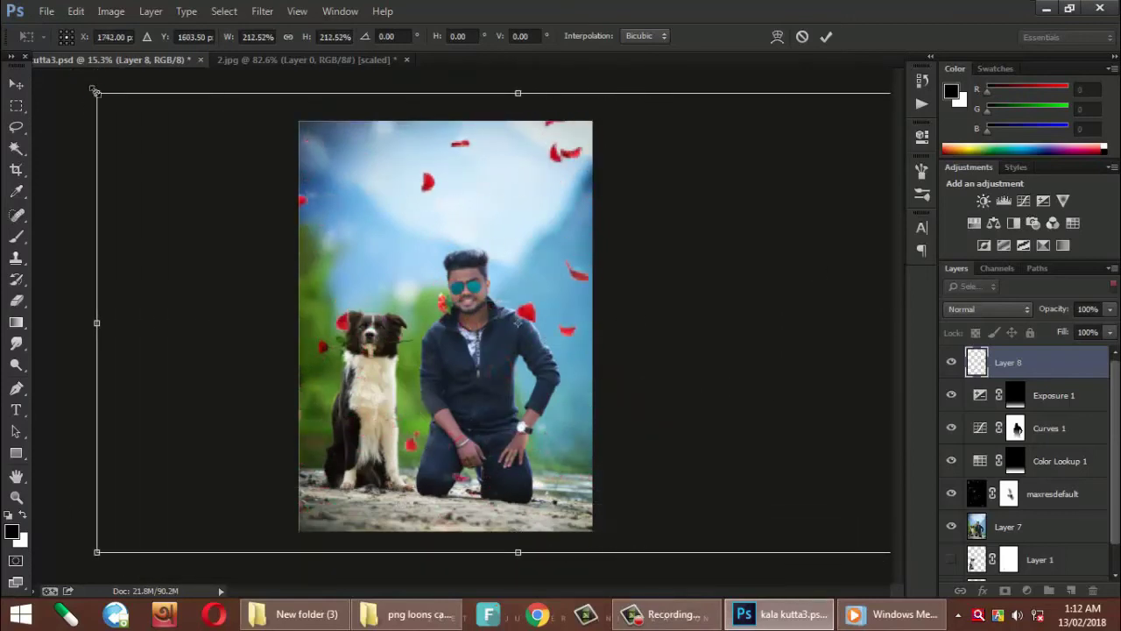
left_click_drag(96, 91, 126, 107)
mouse_move(425, 256)
left_mouse_down()
mouse_move(274, 262)
mouse_move(364, 257)
mouse_move(395, 288)
mouse_move(346, 291)
mouse_move(408, 295)
mouse_move(463, 290)
mouse_move(478, 261)
mouse_move(490, 265)
mouse_move(488, 287)
mouse_move(456, 303)
left_mouse_up()
key("Return")
- Rotate the petals about -26° and nudge them slightly left
scroll(467, 304, "down", 1)
key("ctrl+t")
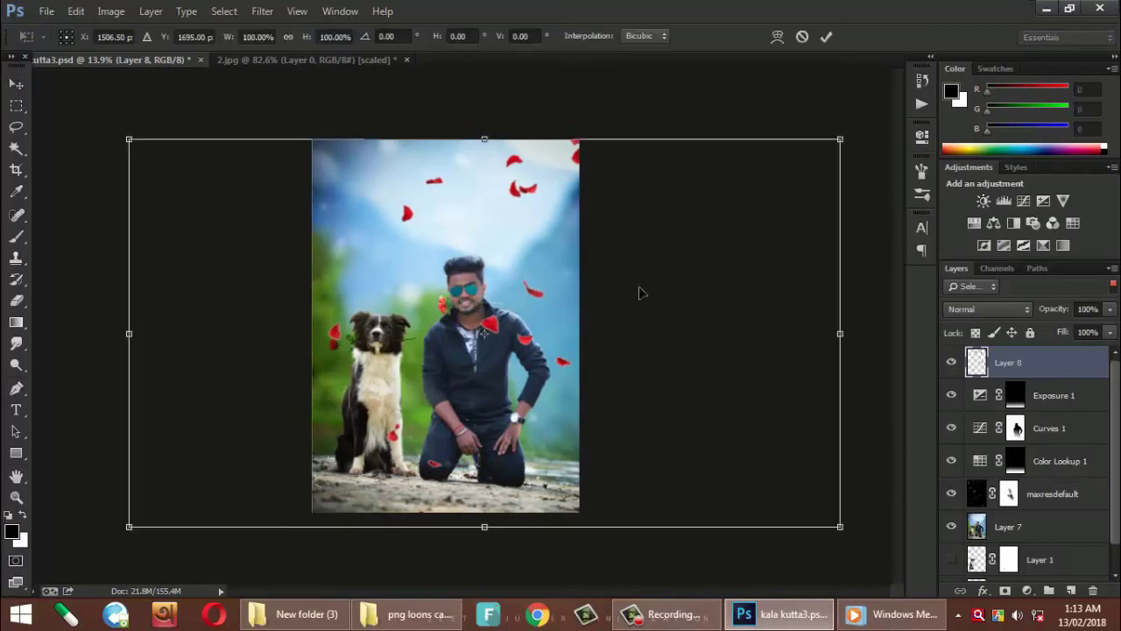
mouse_move(761, 116)
left_mouse_down()
mouse_move(605, 126)
mouse_move(601, 195)
mouse_move(577, 207)
mouse_move(578, 228)
left_mouse_up()
key("Return")
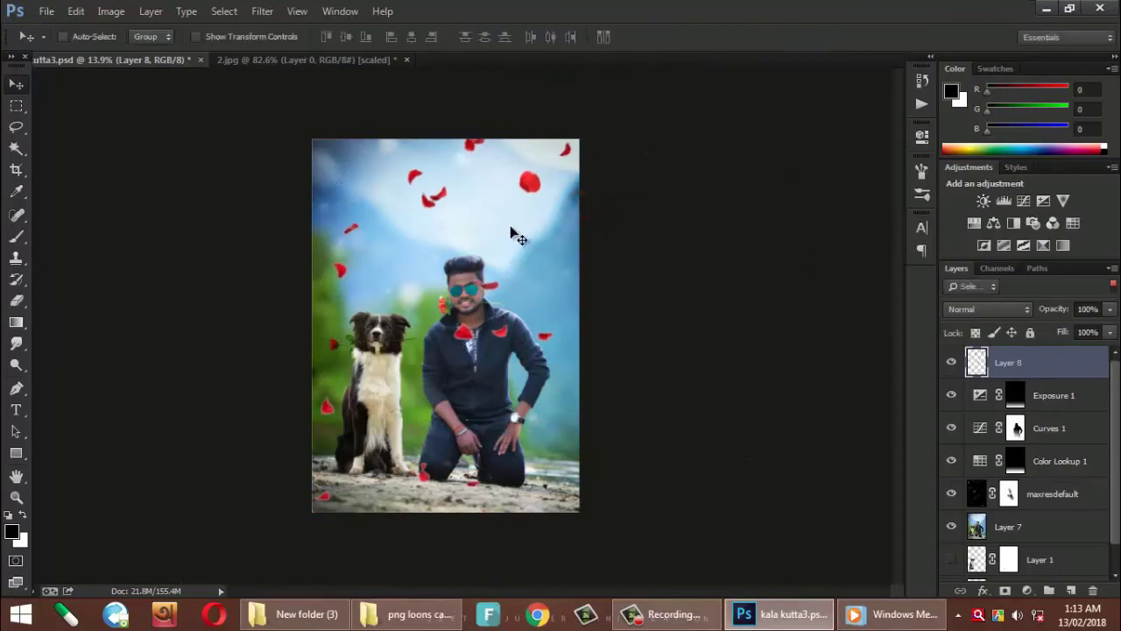
mouse_move(497, 281)
left_mouse_down()
mouse_move(484, 278)
mouse_move(536, 208)
left_mouse_up()
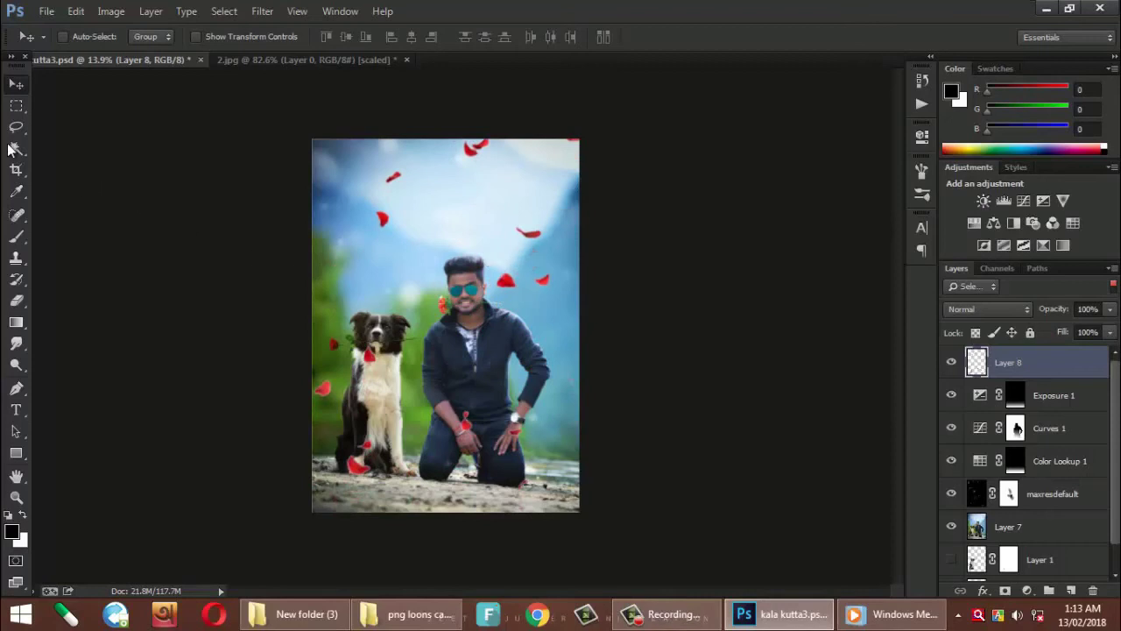
- Crop to the canvas to trim overhanging petals and add a mask to Layer 8
left_click(16, 169)
left_click(819, 37)
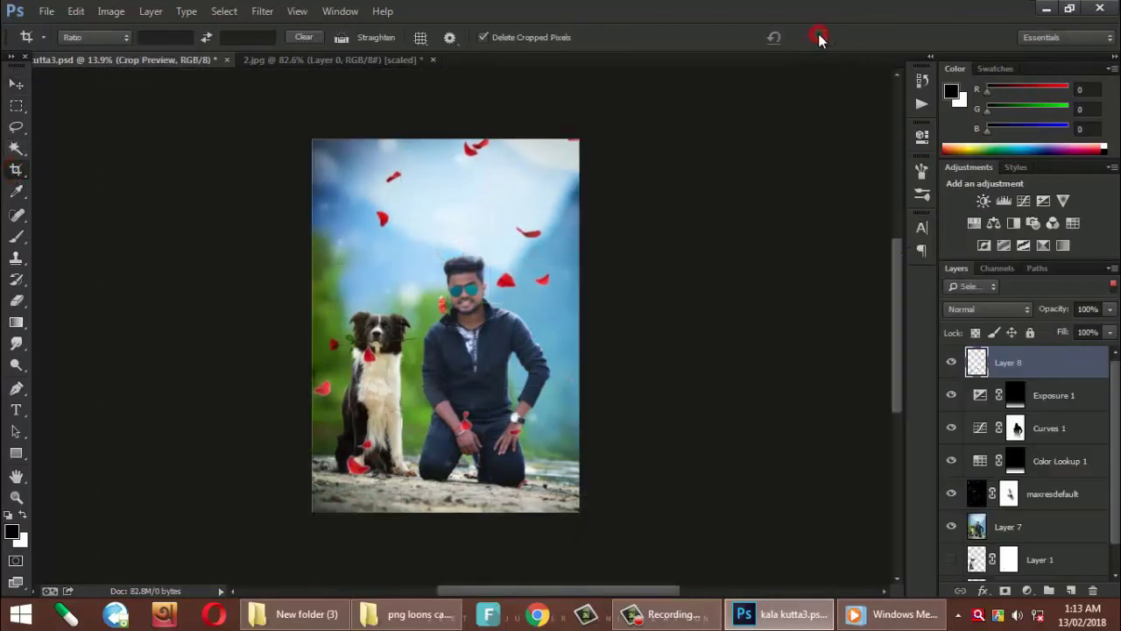
key("v")
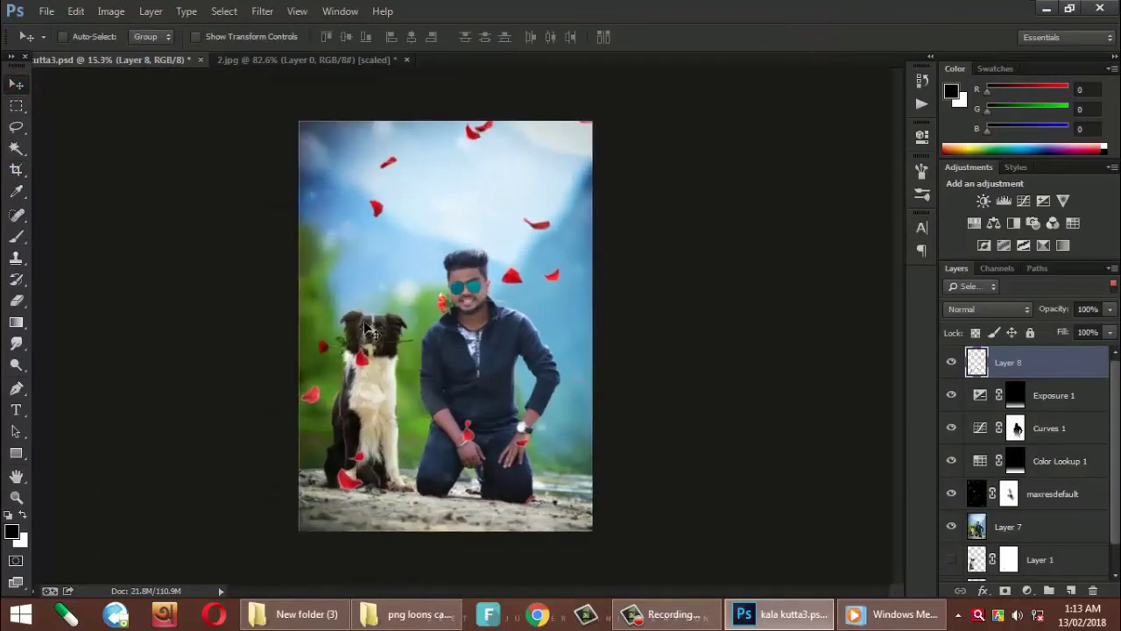
left_click(1005, 591)
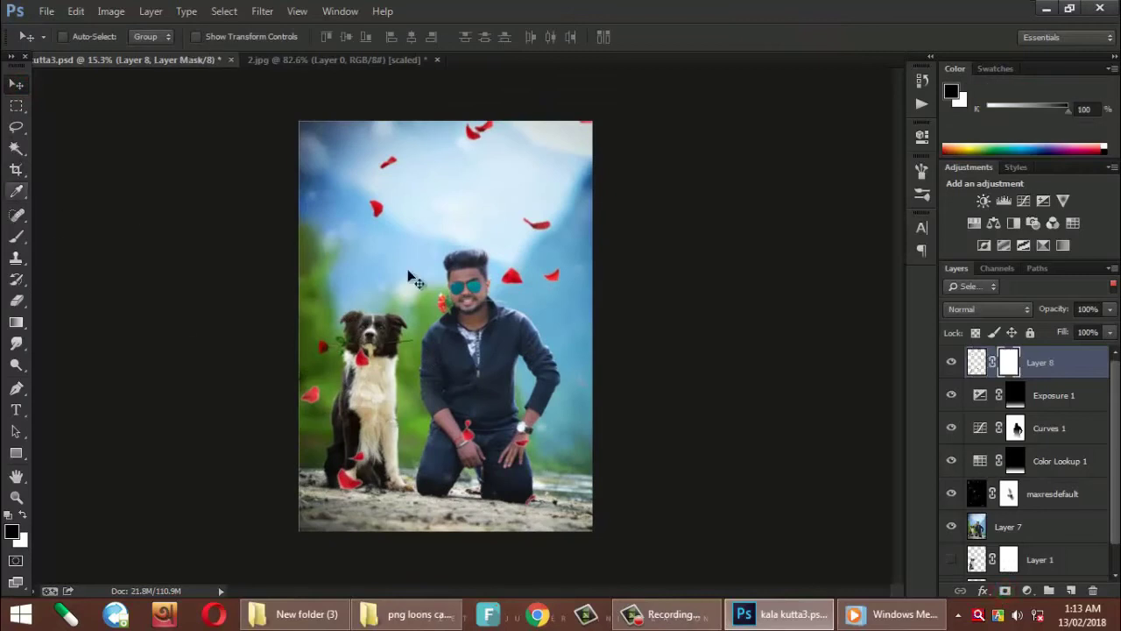
scroll(466, 286, "up", 3)
scroll(452, 342, "down", 3)
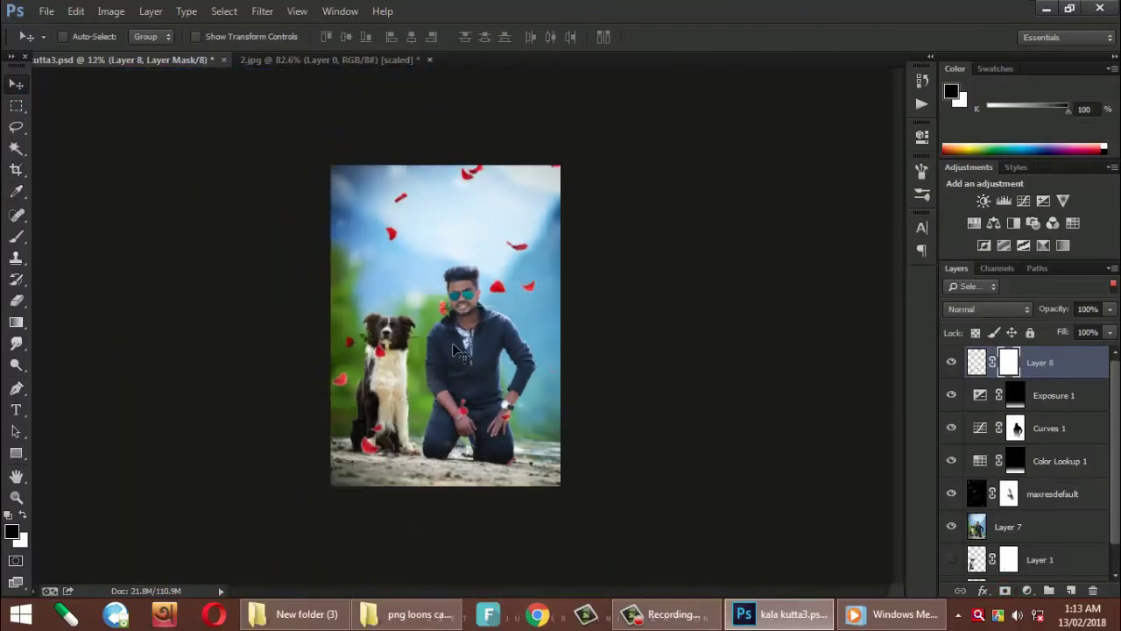
- Try brushing petals off the dog's face on the mask, then undo it
left_click(17, 235)
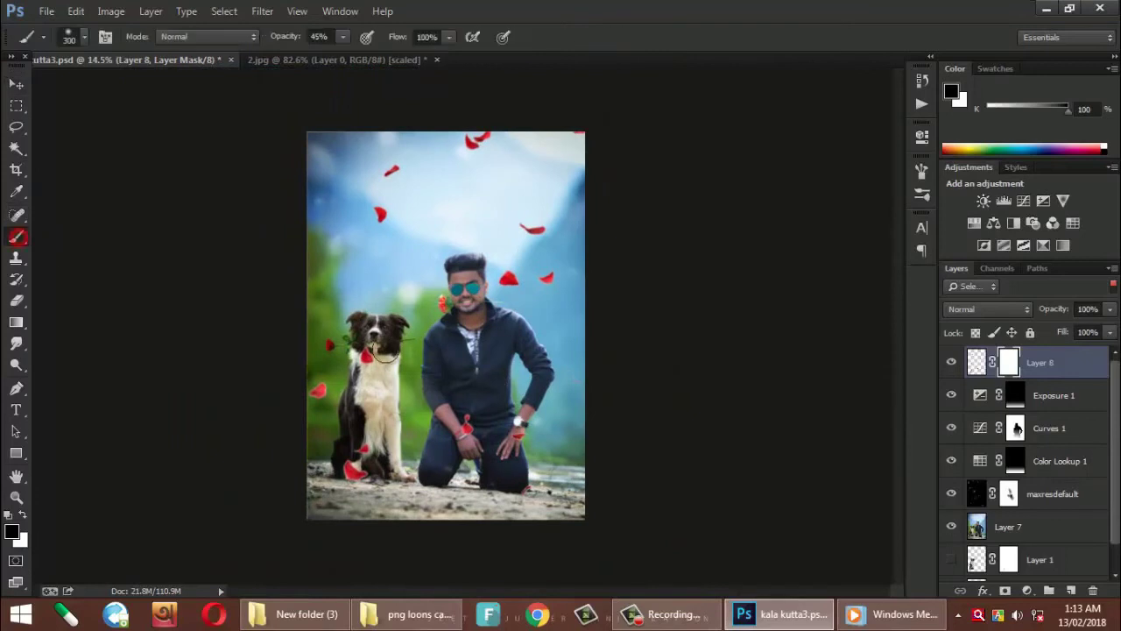
left_click_drag(357, 347, 374, 361)
key("ctrl+z")
key("v")
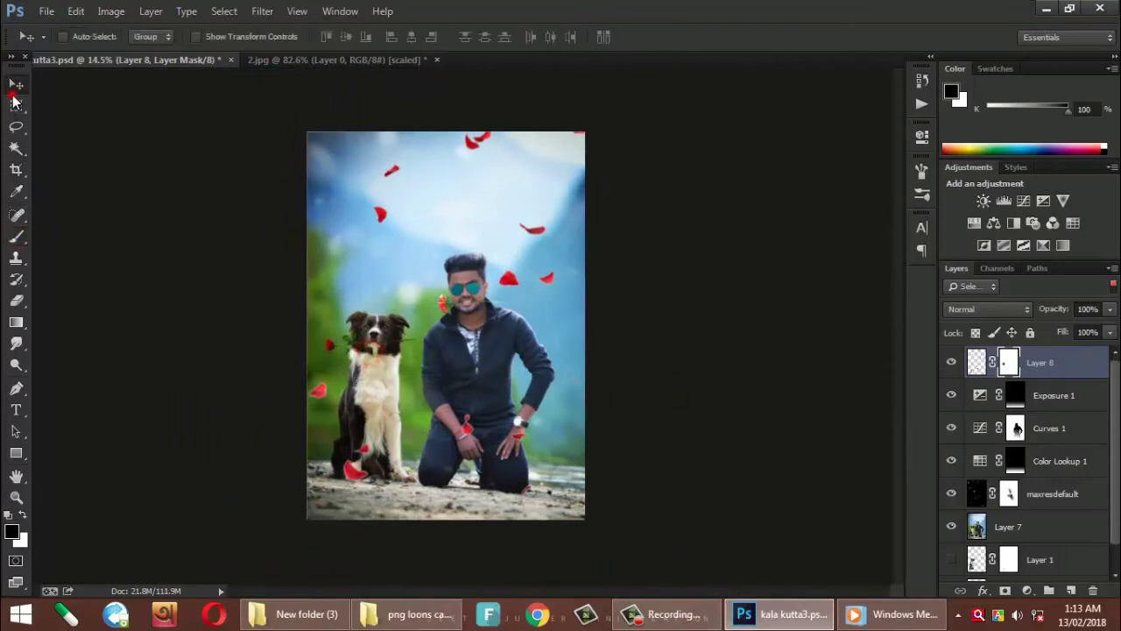
scroll(360, 230, "down", 1)
- Apply an 11.4-pixel Gaussian Blur to the petal pixels
left_click(977, 362)
left_click(262, 10)
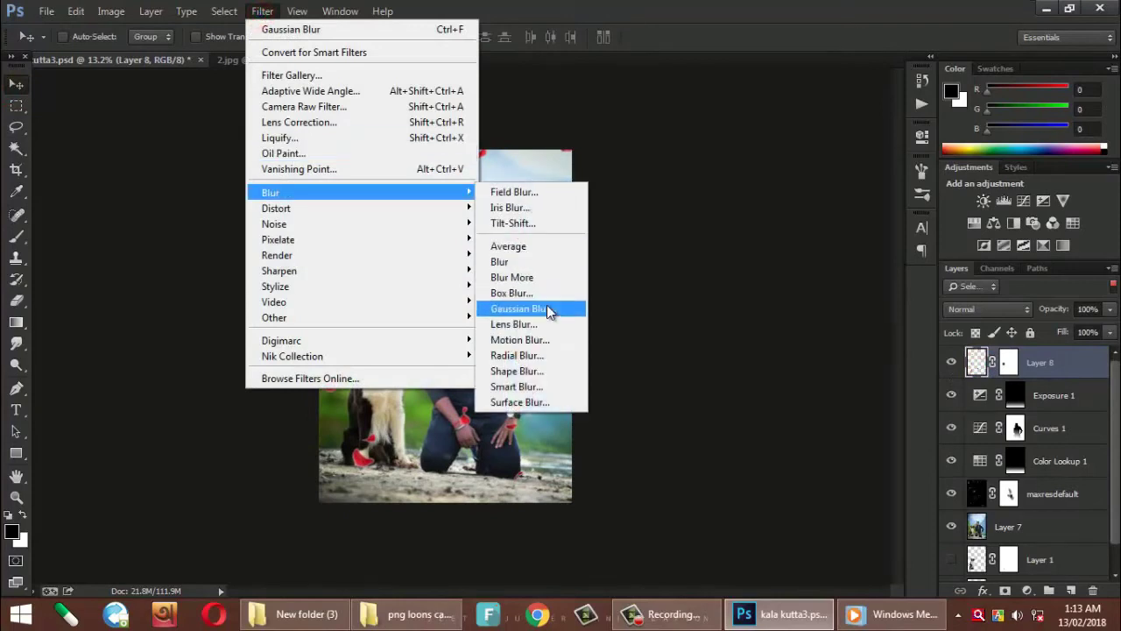
left_click(523, 309)
left_click_drag(863, 374, 859, 375)
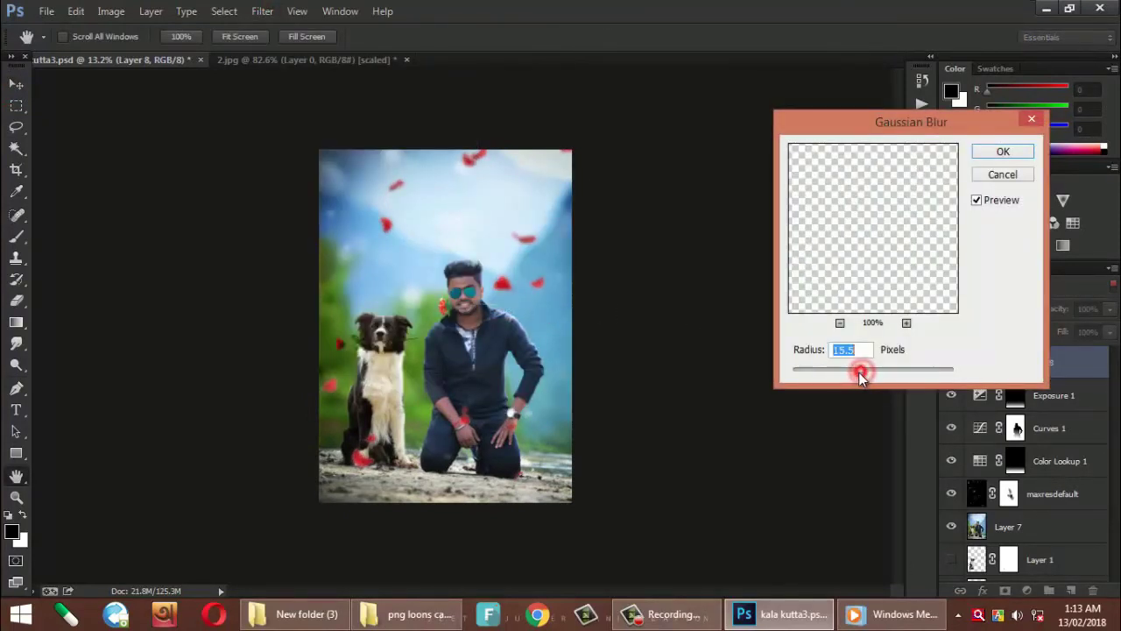
left_click(998, 156)
key("v")
- Merge all visible layers into one Layer 8 with Ctrl+Shift+E
scroll(467, 337, "up", 3)
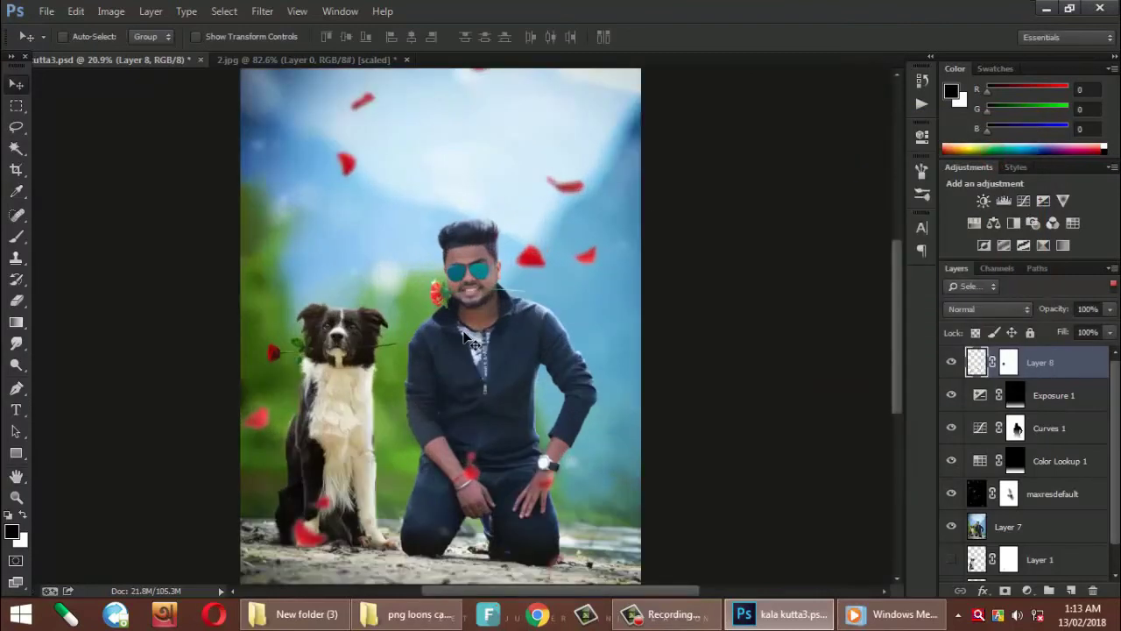
scroll(467, 337, "up", 3)
scroll(550, 205, "up", 2)
scroll(550, 205, "down", 6)
scroll(549, 281, "up", 2)
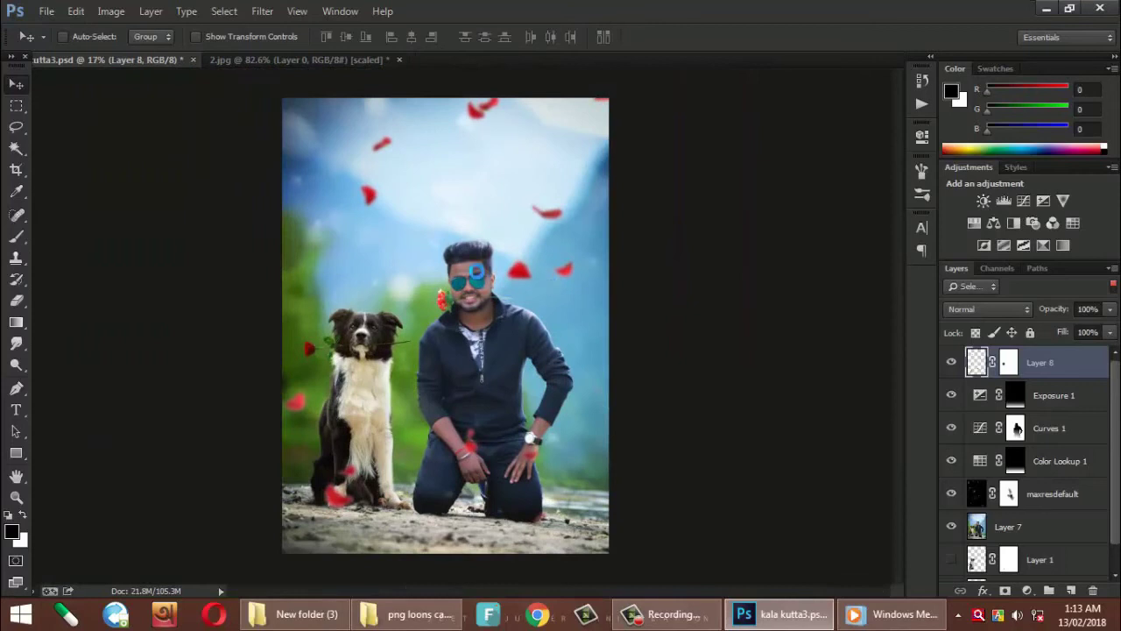
key("ctrl+shift+e")
scroll(429, 298, "down", 2)
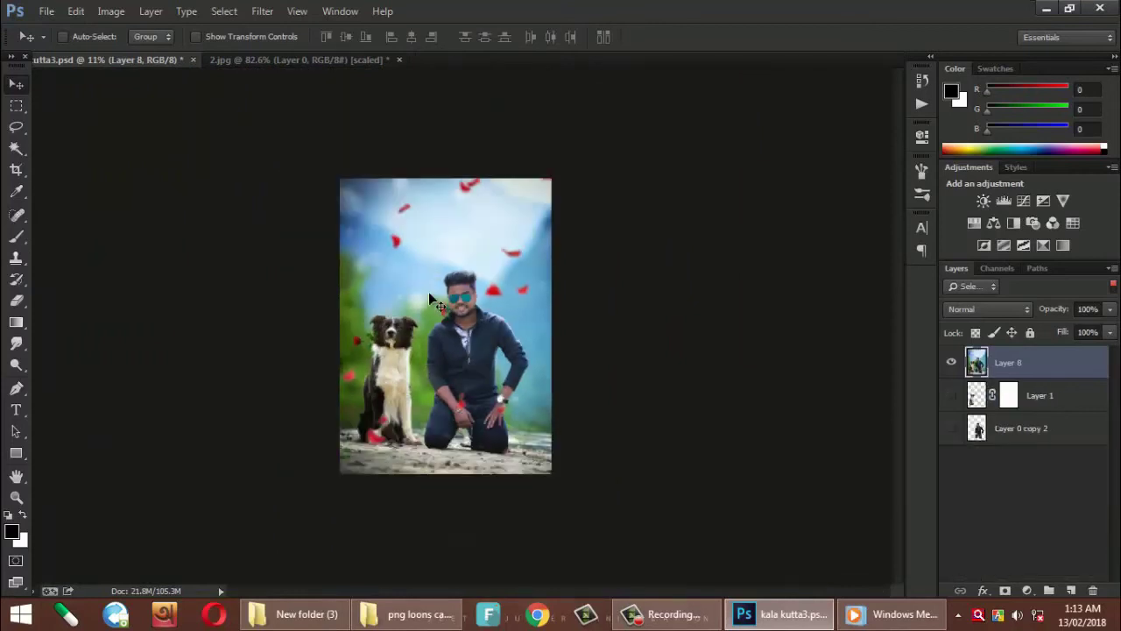
- Zoom in and out to inspect the merged poster with its blurred petals
scroll(429, 298, "up", 2)
scroll(429, 297, "down", 1)
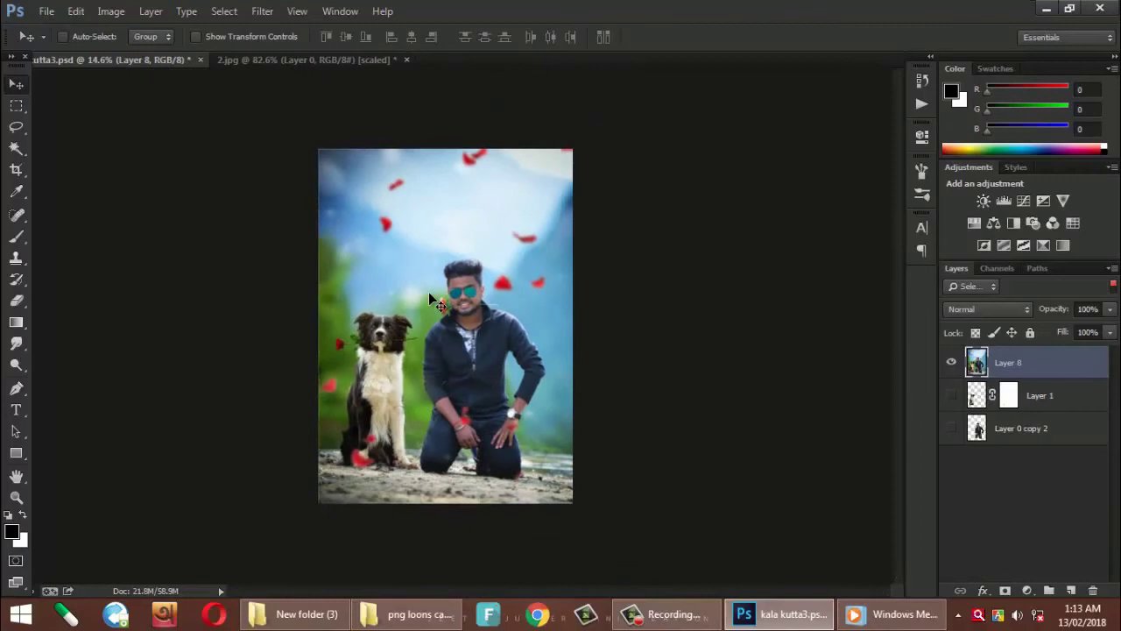
scroll(429, 298, "up", 2)
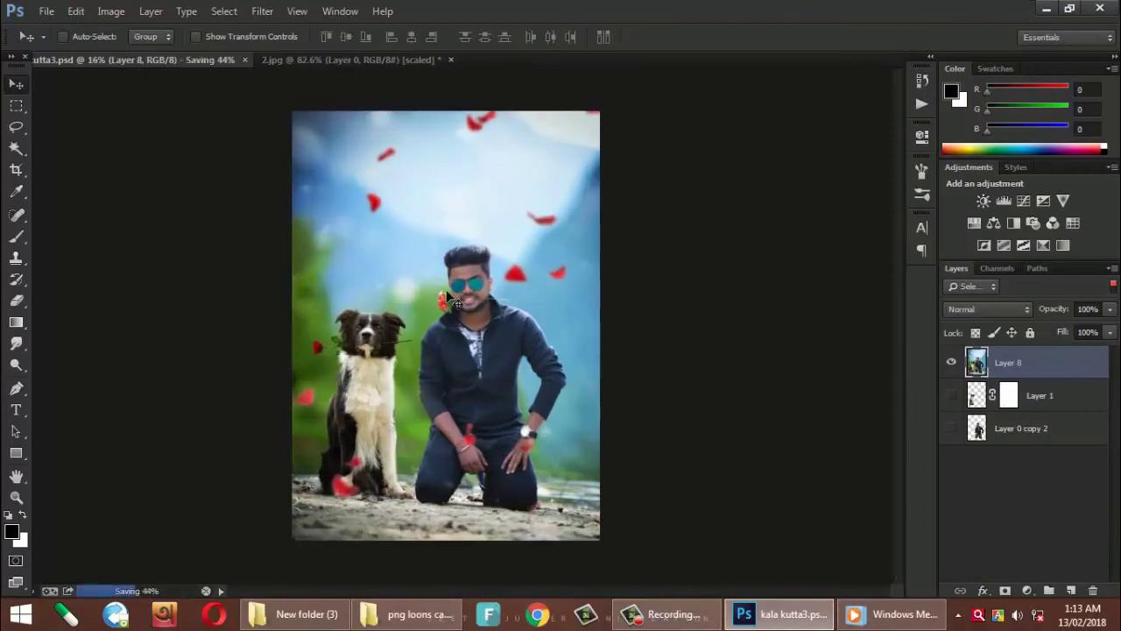
scroll(442, 291, "down", 1)
scroll(442, 291, "up", 2)
scroll(447, 296, "up", 1)
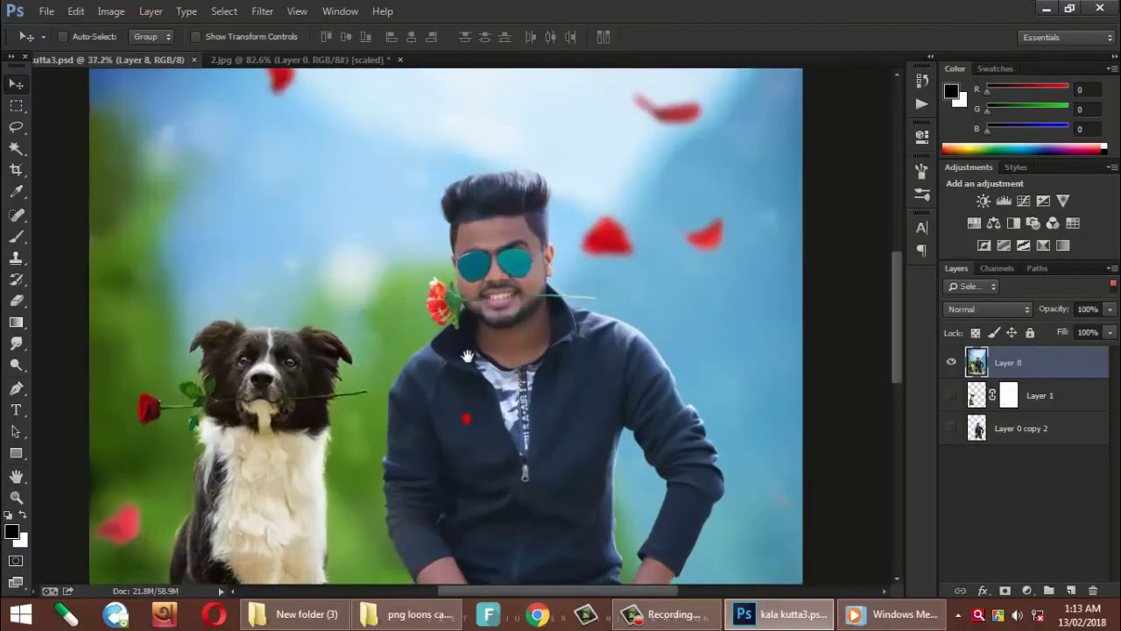
scroll(460, 306, "down", 1)
scroll(470, 317, "down", 2)
scroll(471, 317, "up", 2)
scroll(470, 317, "down", 1)
scroll(471, 318, "up", 1)
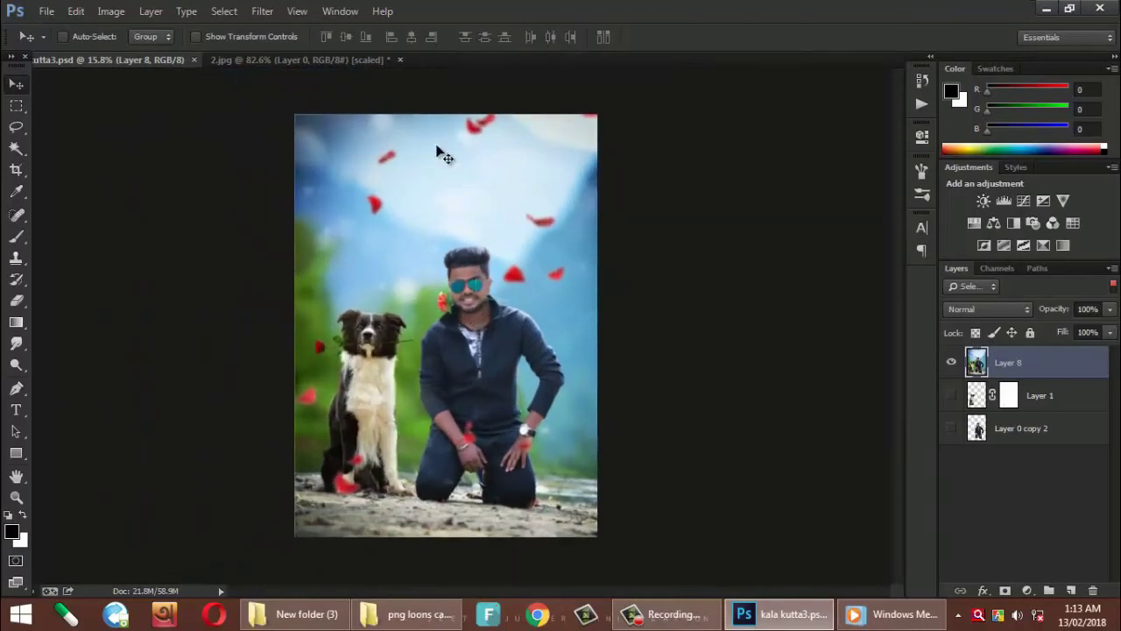
- Close 2.jpg without saving and pick the Horizontal Type tool
left_click(380, 59)
left_click(565, 242)
scroll(415, 223, "up", 1)
scroll(417, 210, "down", 2)
scroll(417, 210, "up", 1)
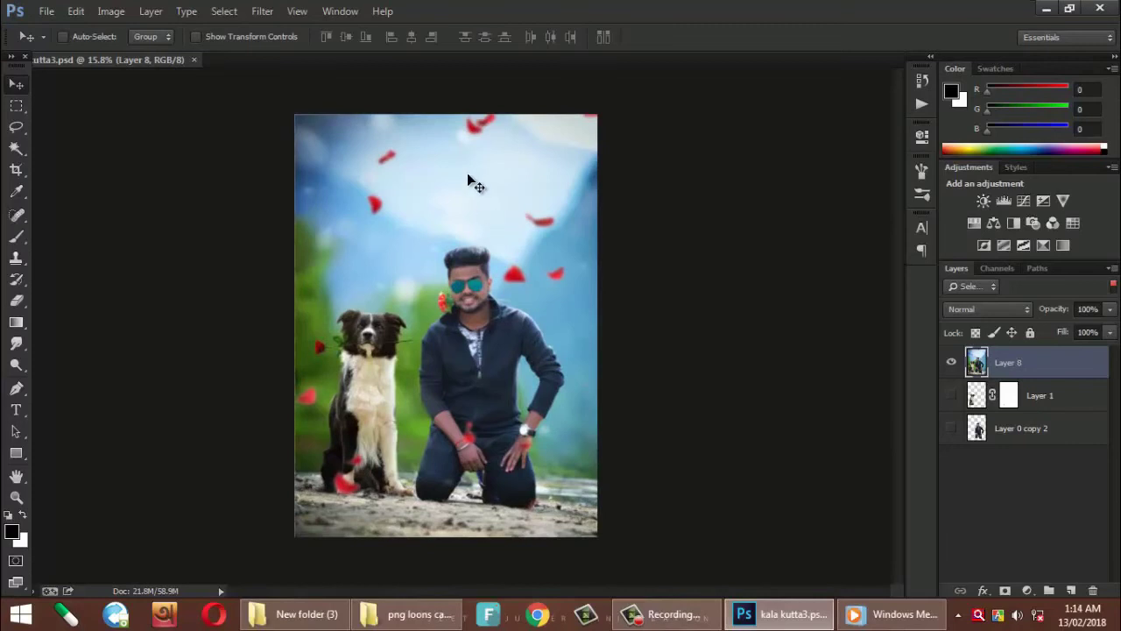
scroll(449, 321, "up", 1)
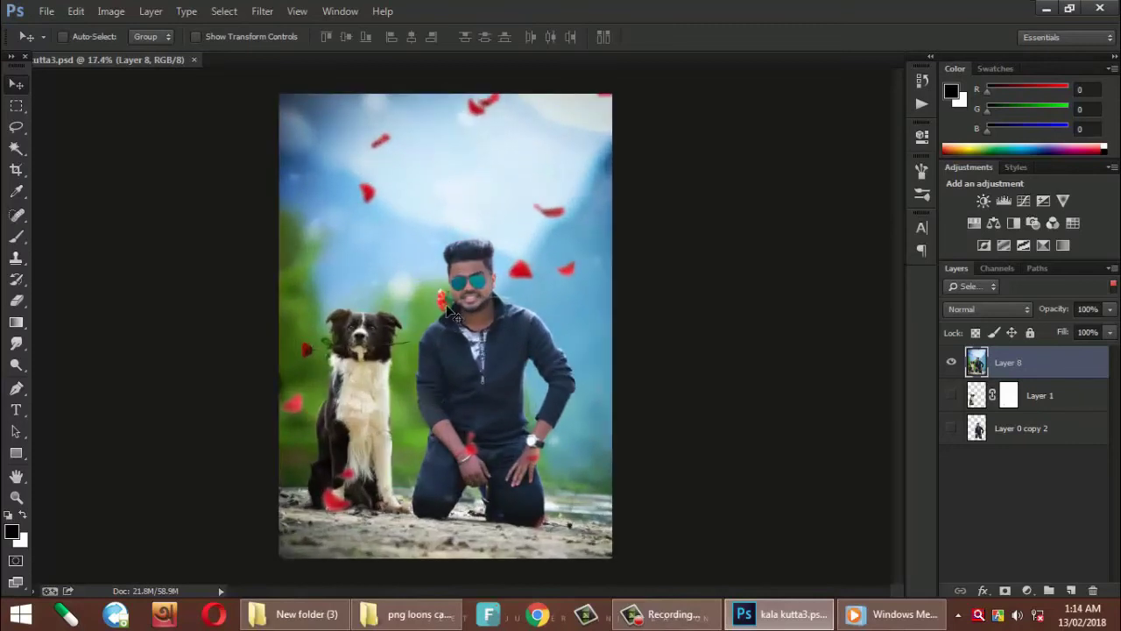
left_click(16, 409)
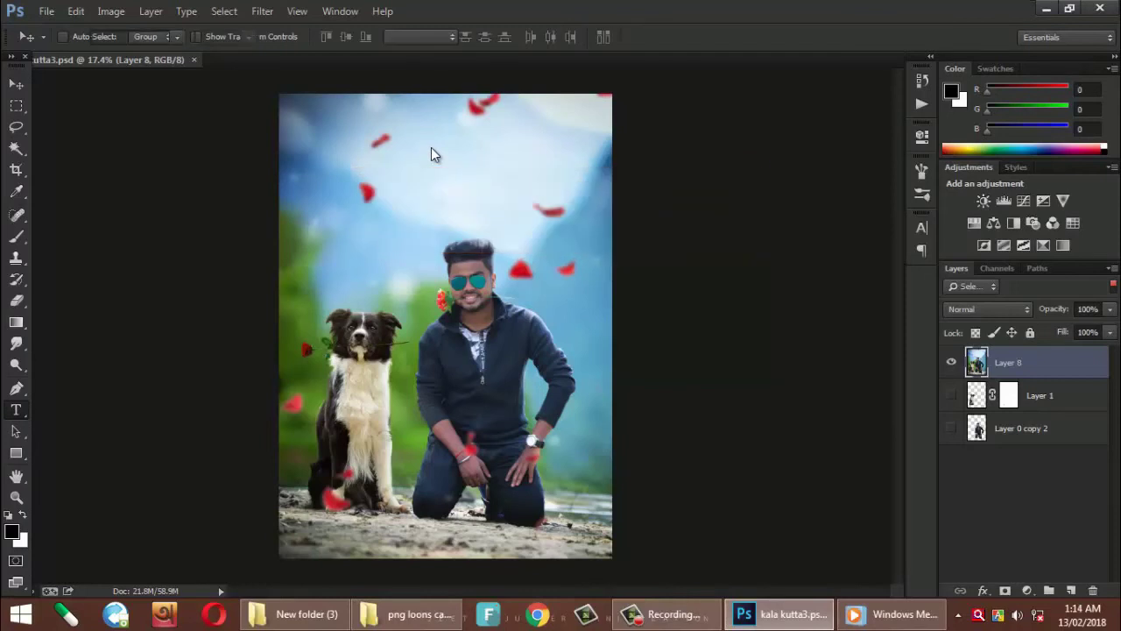
- Start a text layer near the top and set the text colour to black (000000)
left_click(427, 183)
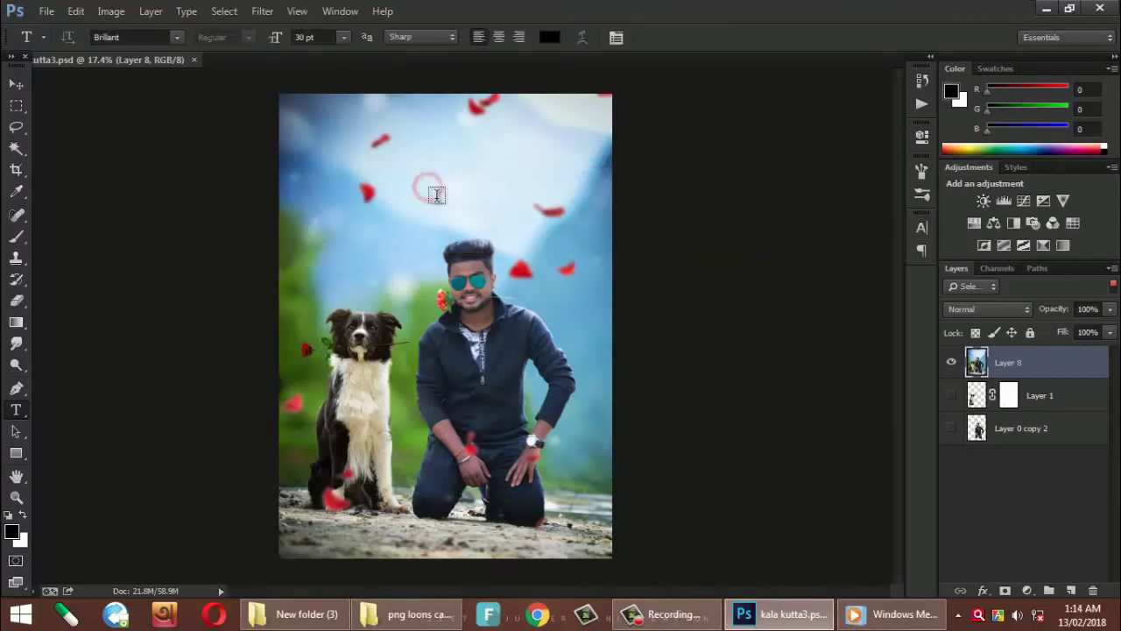
left_click(552, 38)
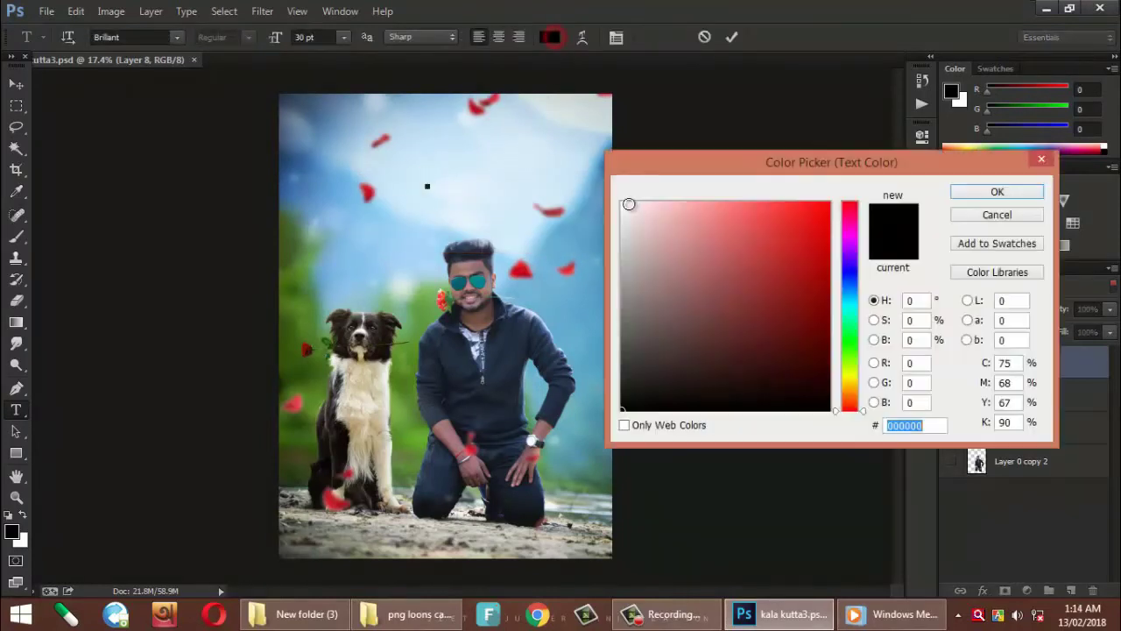
left_click_drag(661, 228, 624, 202)
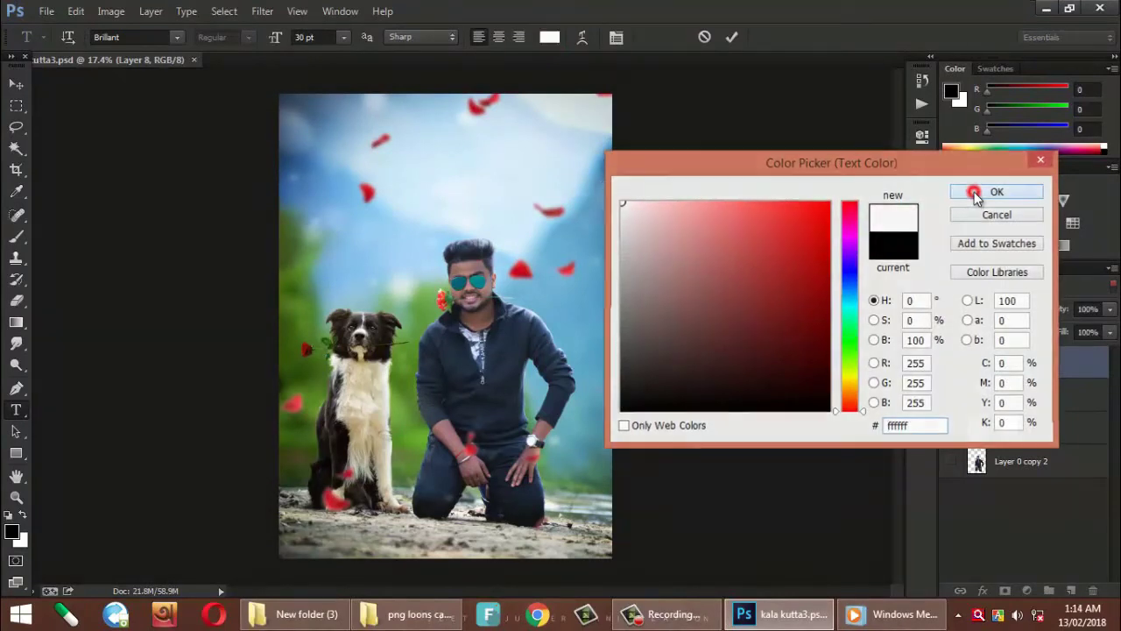
left_click(974, 192)
left_click(550, 36)
type("000000")
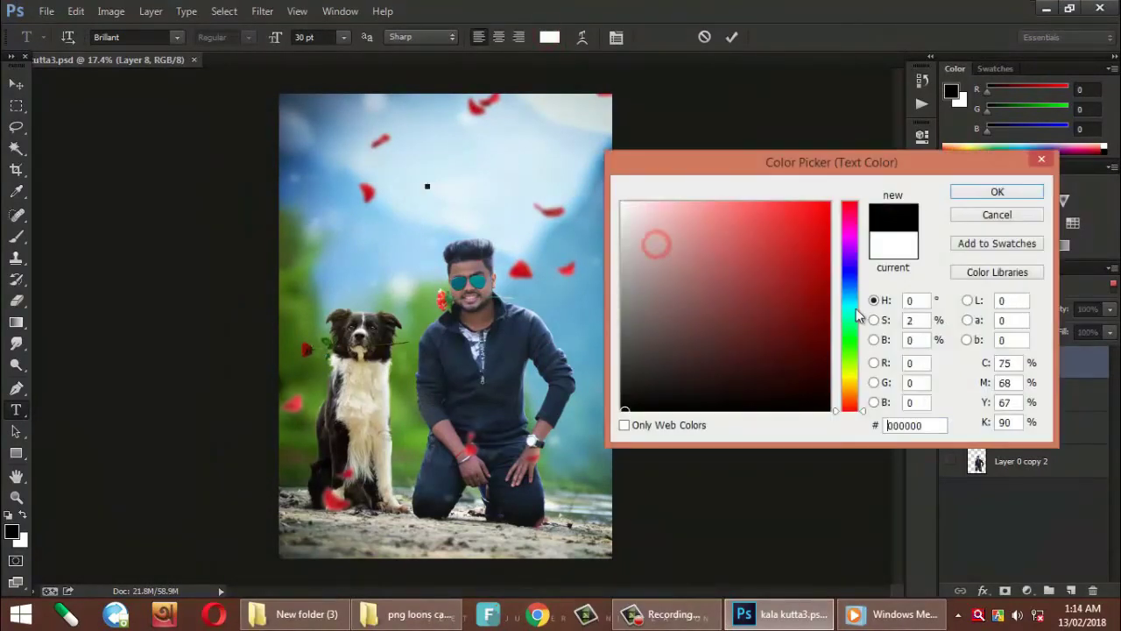
left_click(994, 191)
- Try 73 pt and 14 pt sizes on a first HAPPY text, then discard it
left_click_drag(273, 37, 328, 132)
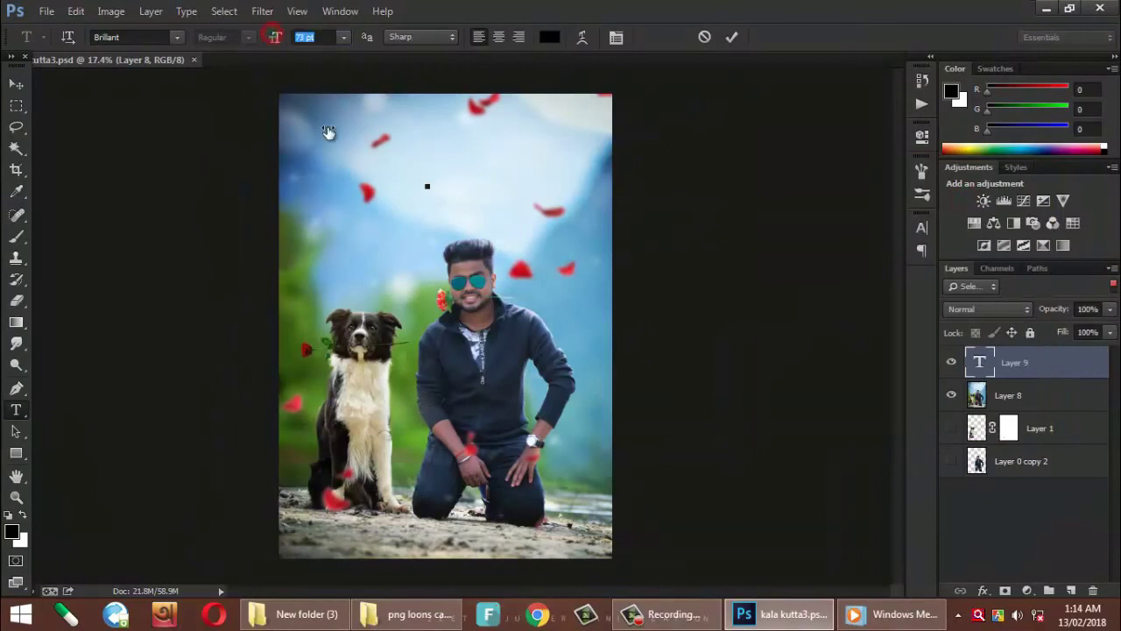
left_click_drag(427, 218, 411, 209)
type("H A P P Y")
left_click_drag(411, 208, 320, 199)
left_click(344, 38)
left_click(331, 189)
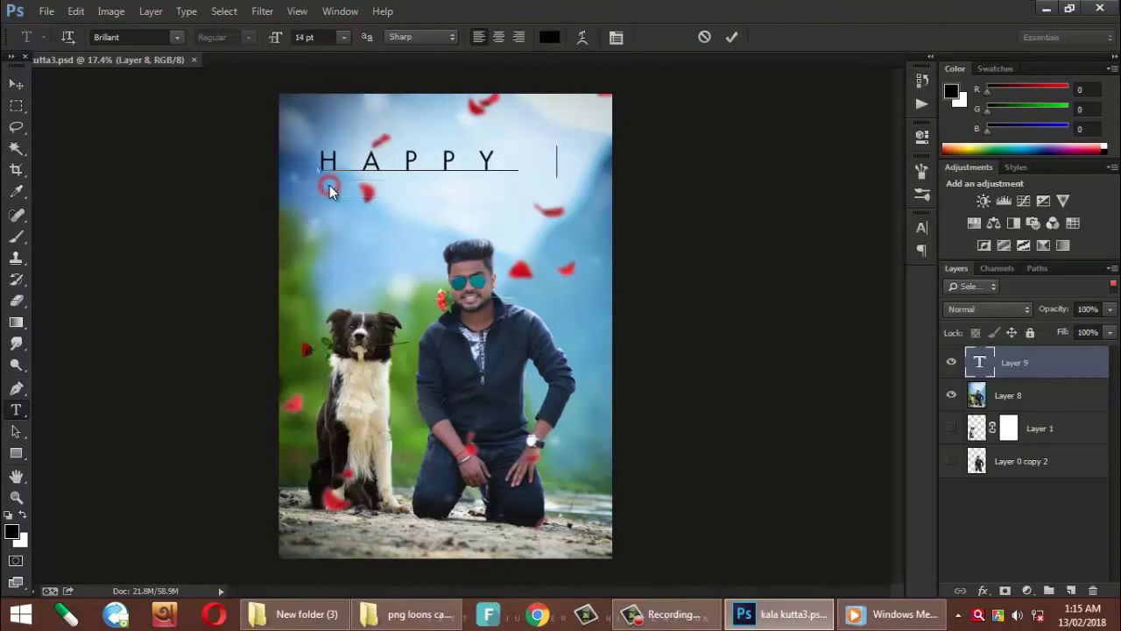
left_click(705, 40)
- Place an 18 pt HAPPY VALENTINE line near the image top and commit it
left_click(344, 37)
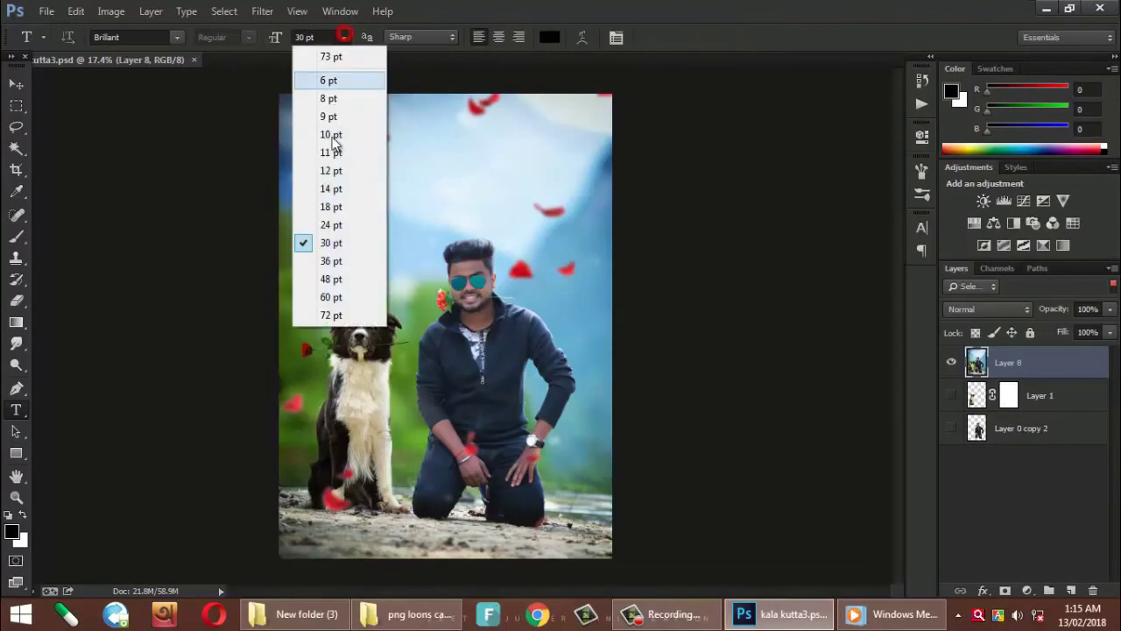
left_click(328, 208)
left_click(333, 176)
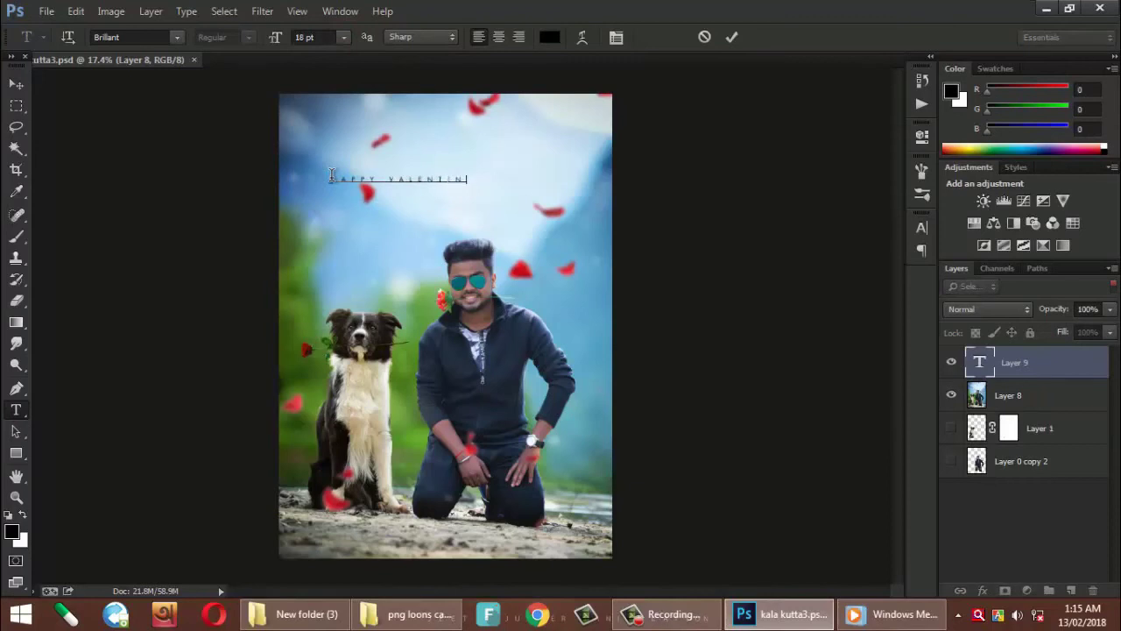
left_click_drag(386, 194, 430, 134)
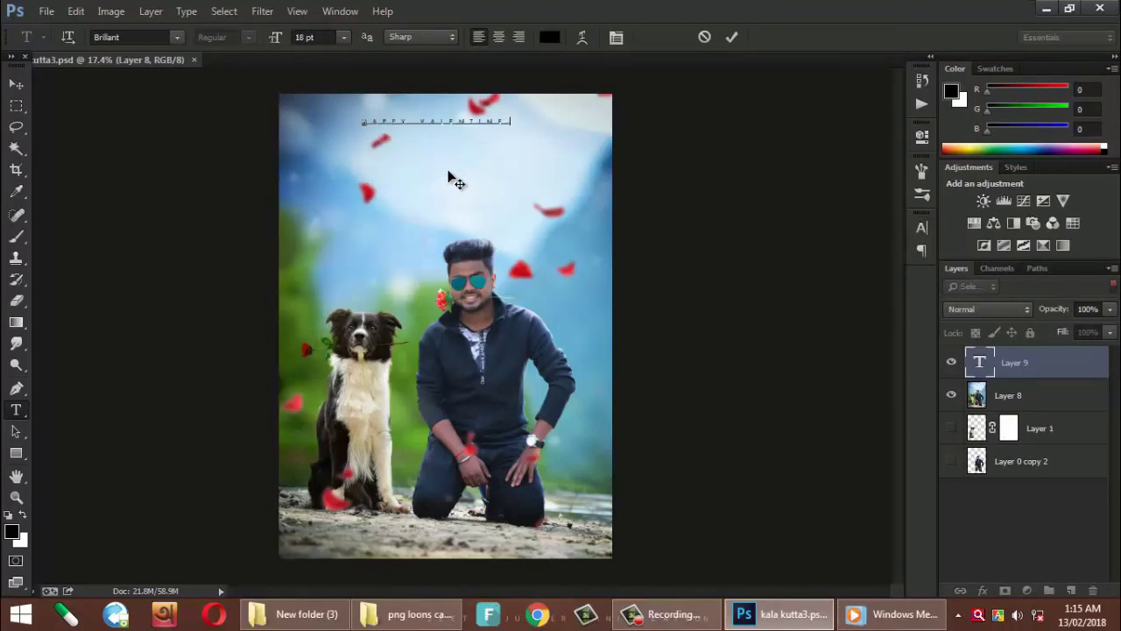
left_click(730, 38)
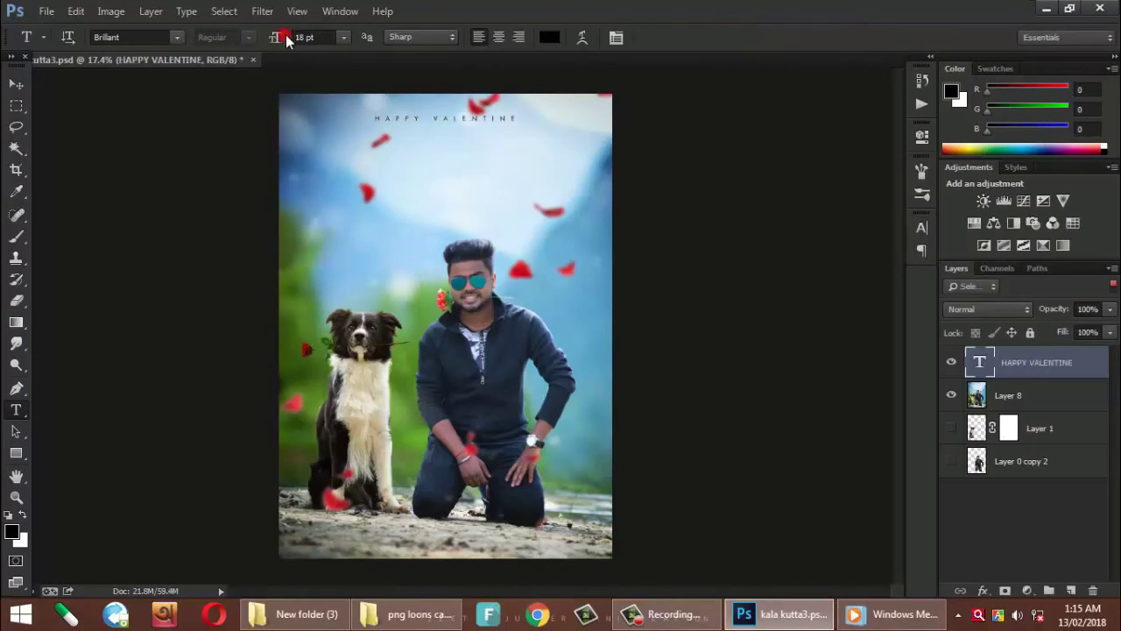
- Enlarge the HAPPY VALENTINE title to 31 pt and reposition it slightly higher
left_click_drag(276, 39, 302, 37)
left_click_drag(480, 146, 445, 165)
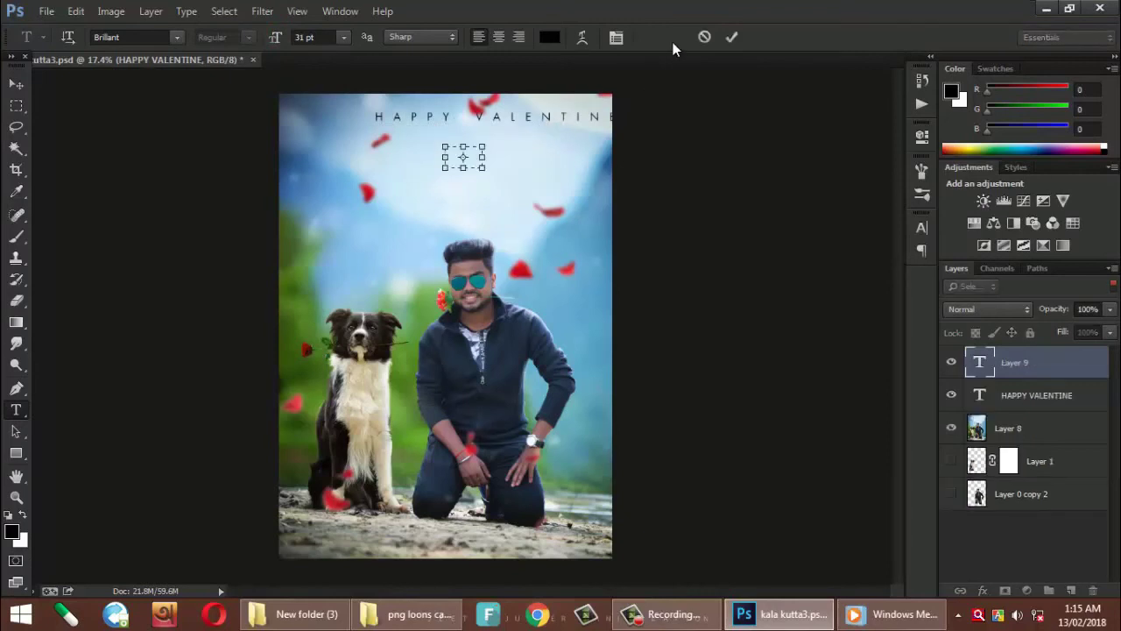
left_click(543, 118)
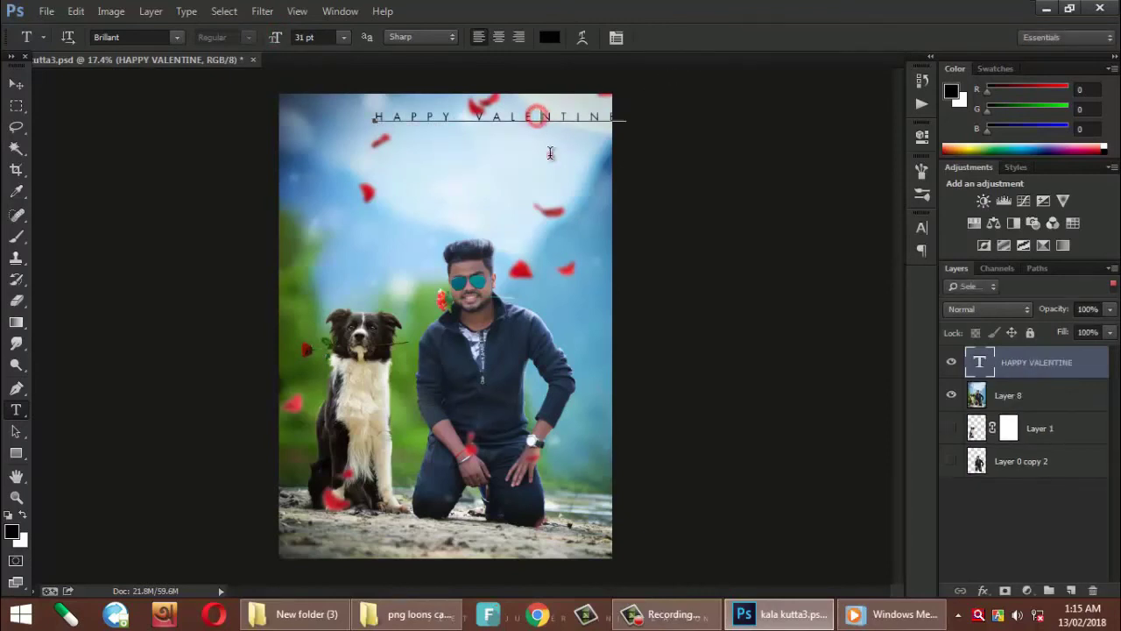
left_click_drag(538, 155, 513, 183)
key("ctrl+shift+Up")
key("ctrl+shift+Up")
key("ctrl+shift+Up")
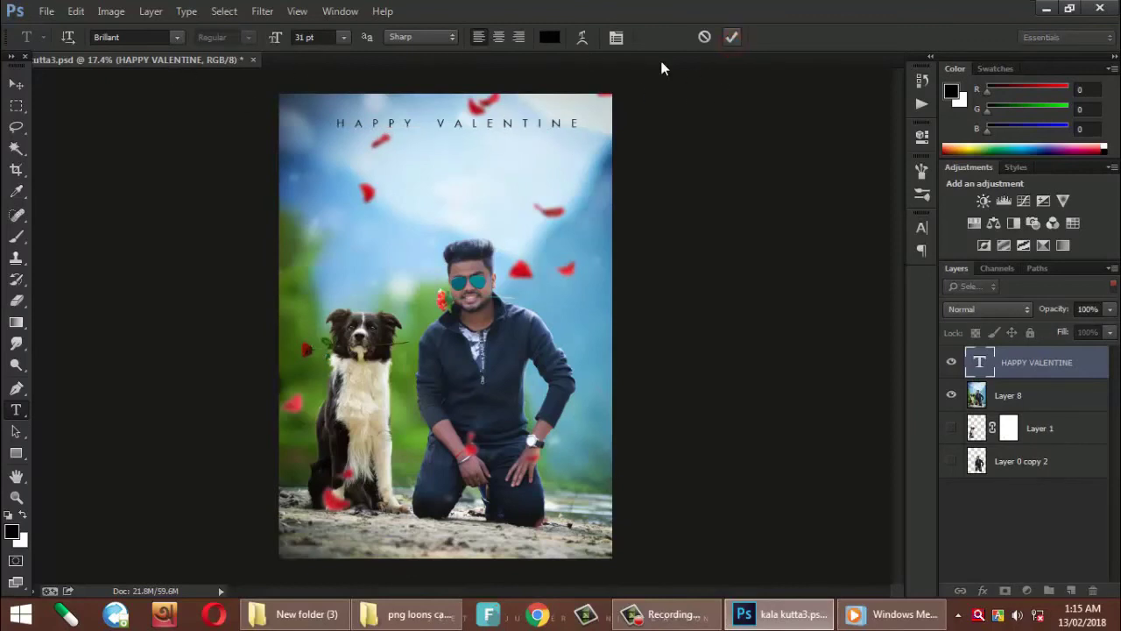
left_click(616, 37)
- Tighten the title's letter spacing and preview fonts from Brisbane through Brunhild on it
left_click_drag(830, 282, 824, 280)
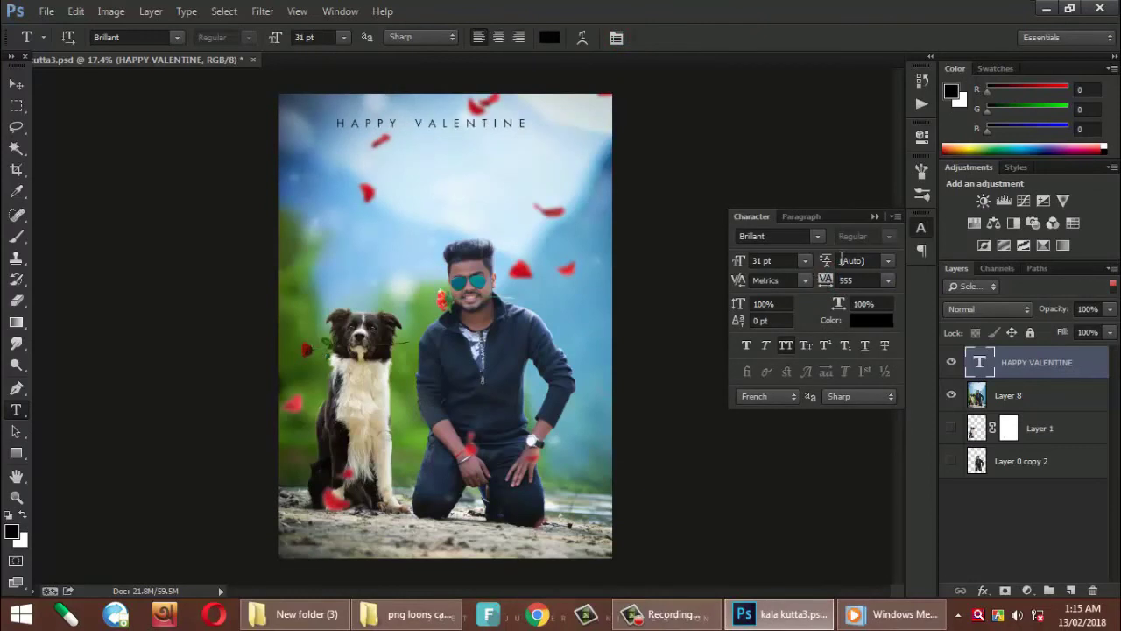
left_click(873, 216)
left_click(142, 37)
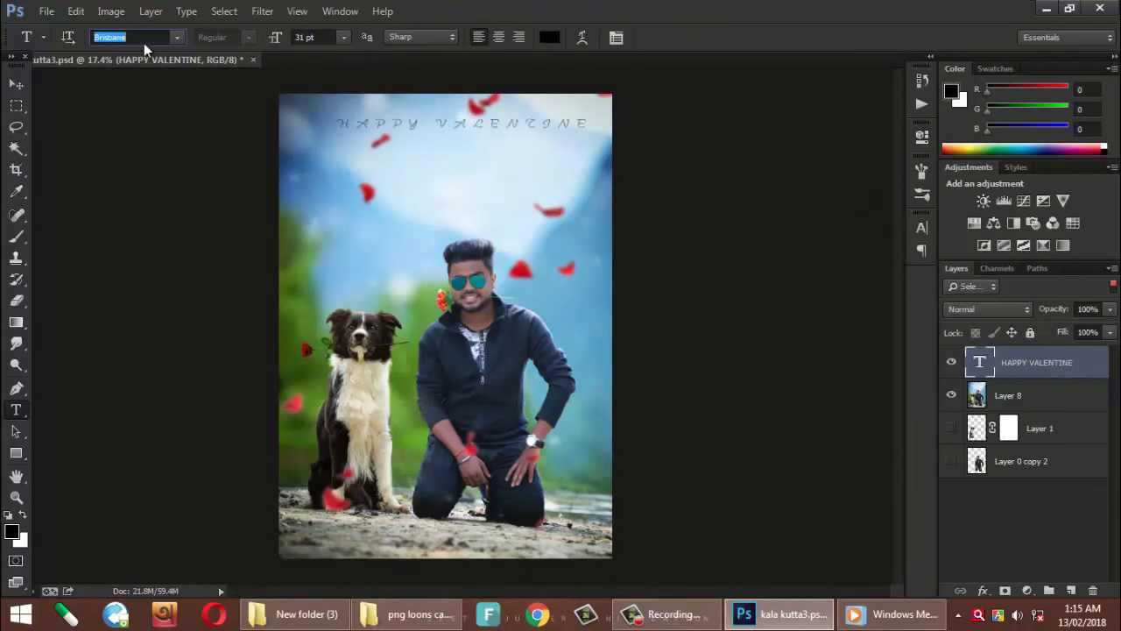
key("Down")
key("Down")
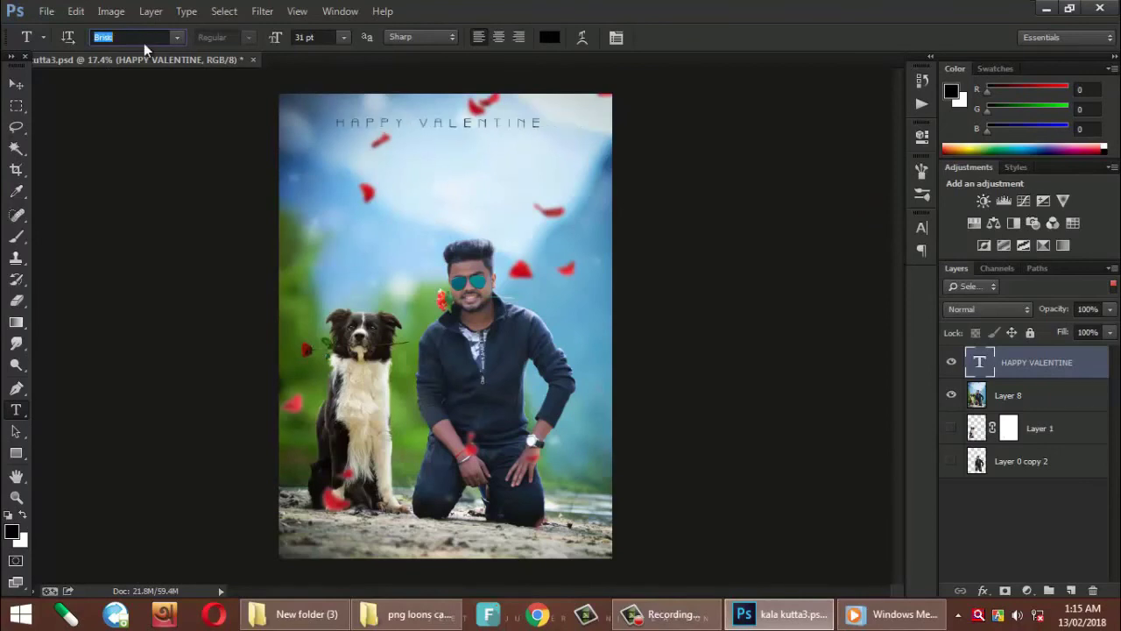
key("Down")
key("Down")
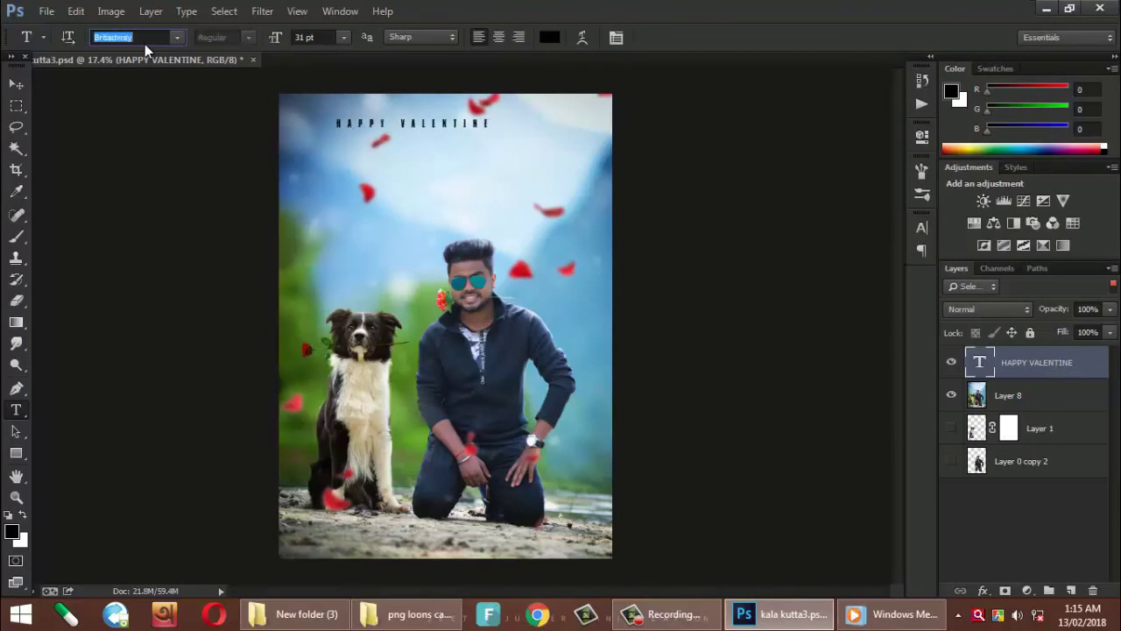
key("Down")
key("Down")
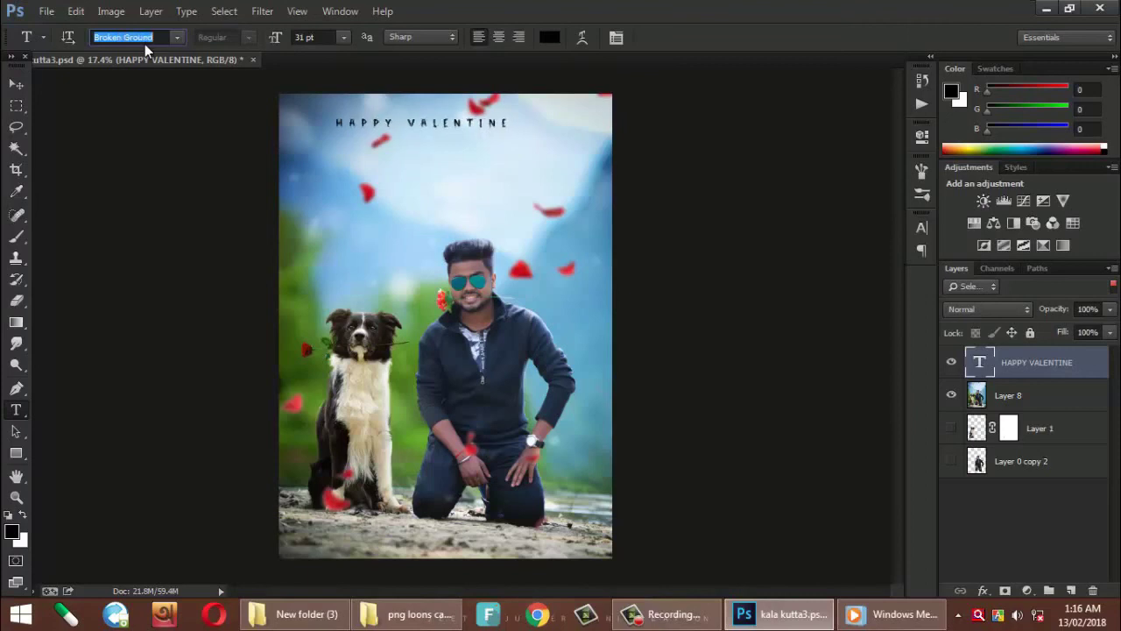
key("Down")
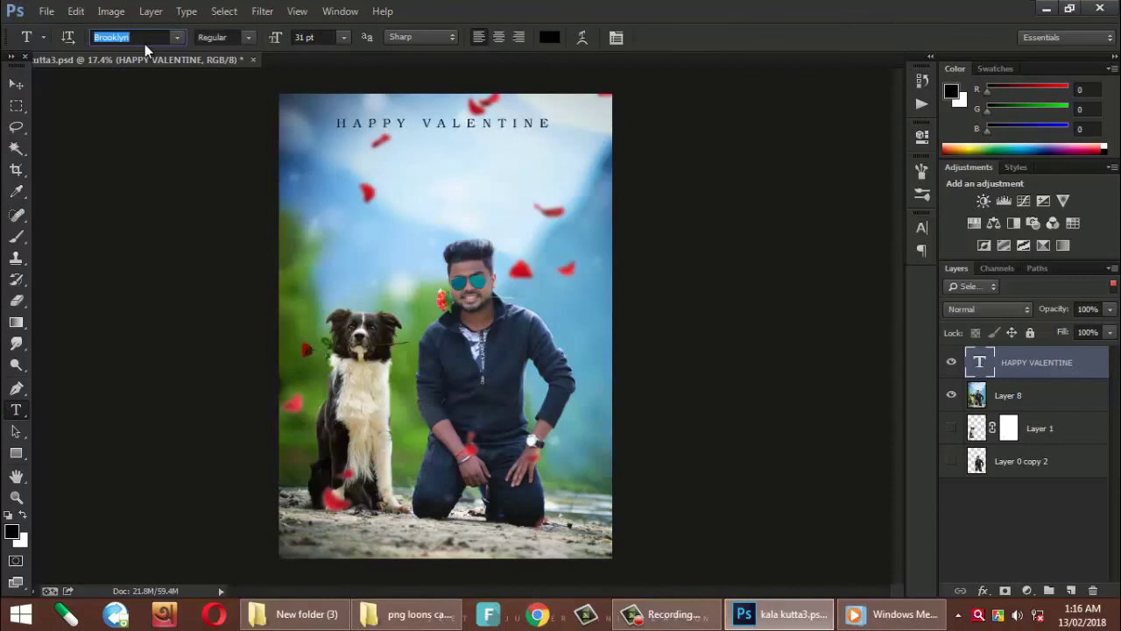
key("Down")
key("Down")
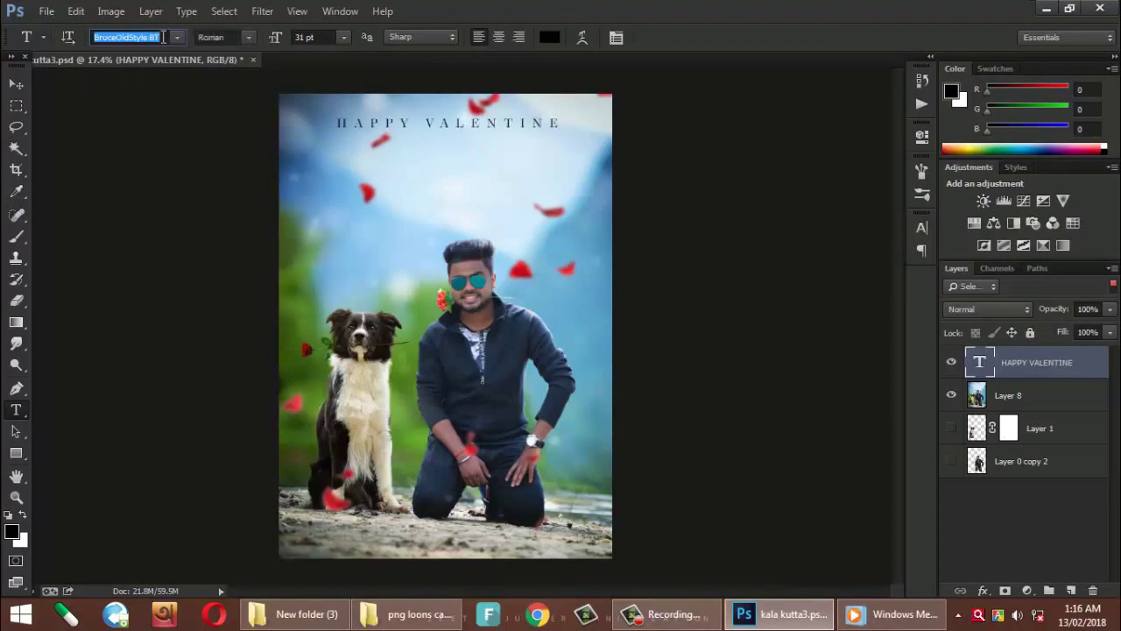
key("Down")
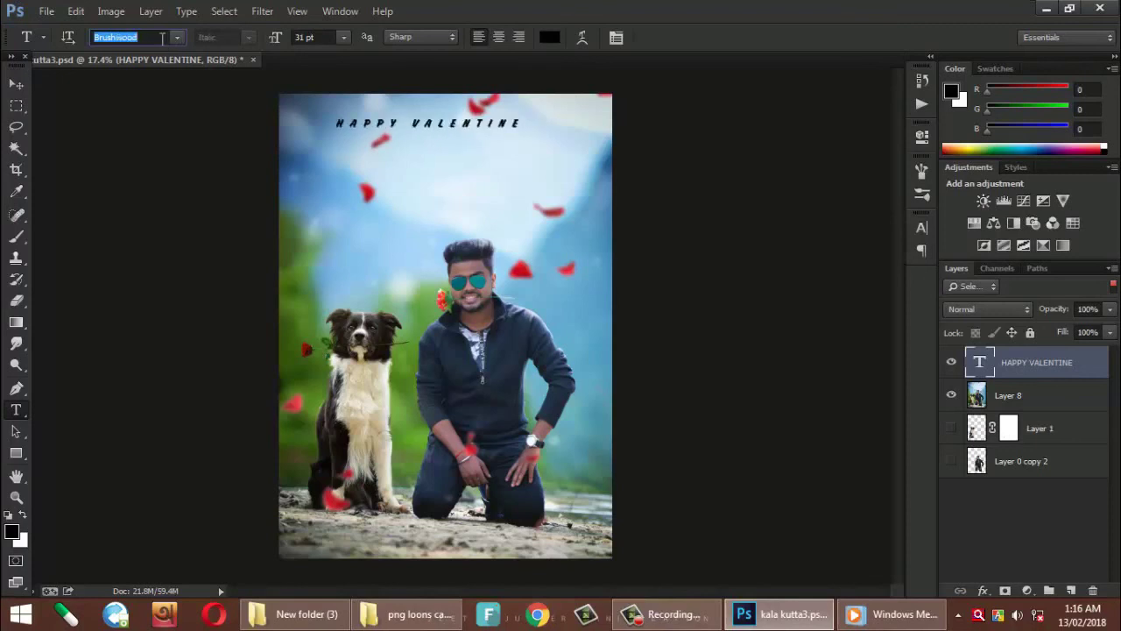
- Shift the HAPPY VALENTINE title slightly to the right
key("v")
left_click_drag(381, 131, 400, 130)
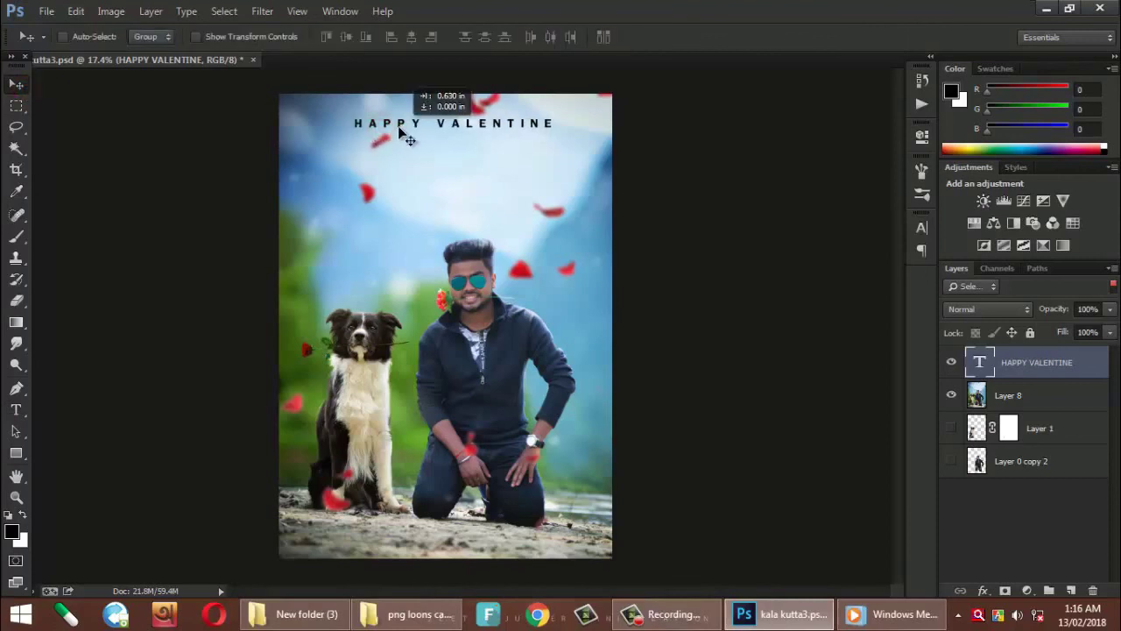
scroll(525, 96, "up", 3)
scroll(443, 160, "down", 1)
scroll(450, 175, "down", 3)
scroll(473, 197, "up", 1)
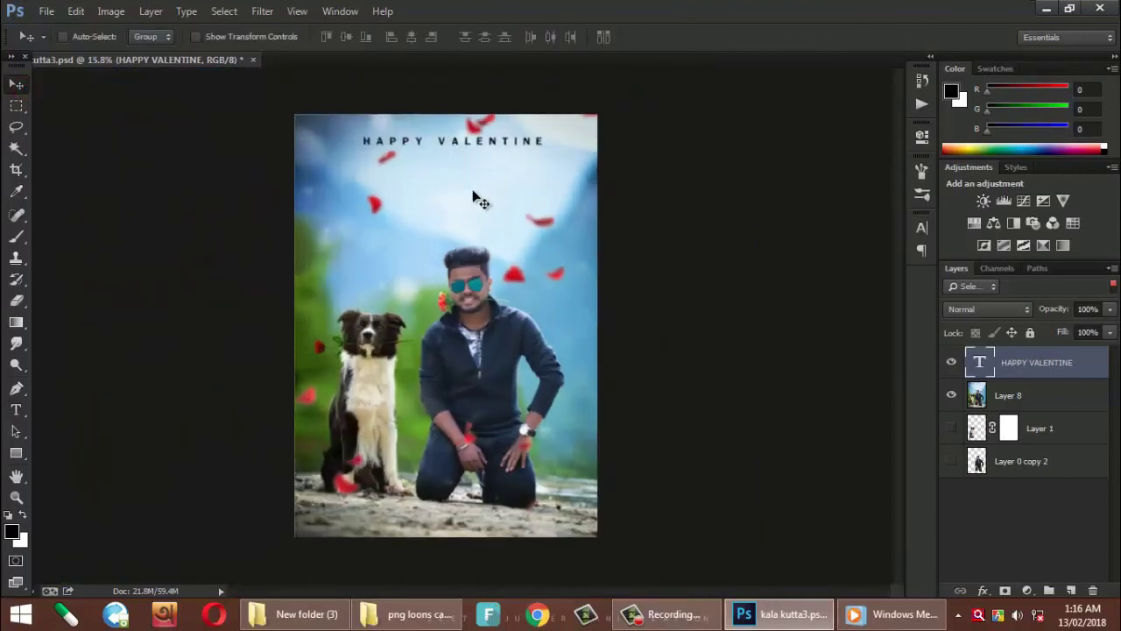
- Scale the HAPPY VALENTINE title up to about 108%
key("ctrl+t")
mouse_move(551, 132)
left_mouse_down()
mouse_move(565, 125)
mouse_move(531, 147)
left_mouse_up()
key("Return")
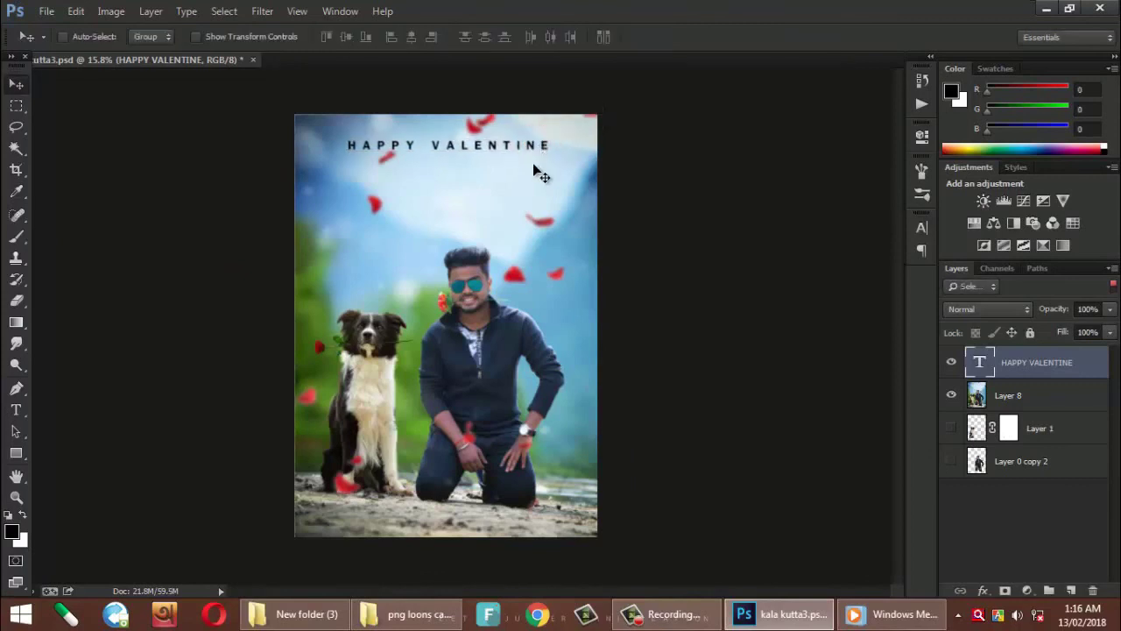
scroll(526, 167, "up", 1)
scroll(518, 170, "up", 1)
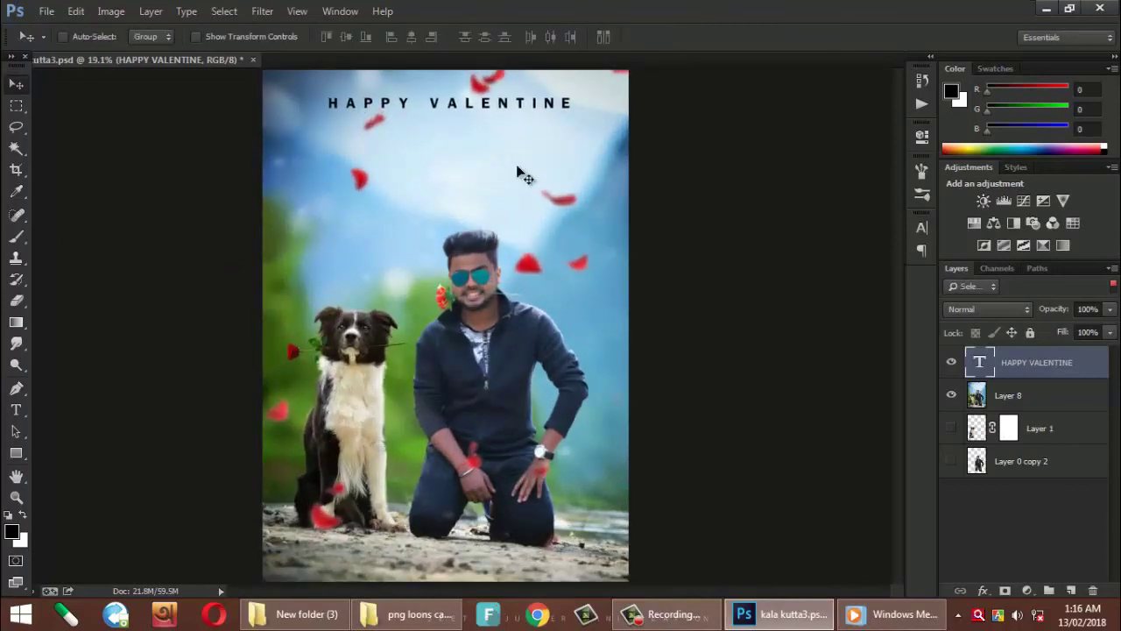
scroll(518, 170, "down", 2)
scroll(507, 179, "up", 2)
- Nudge the title slightly left and up into its final position
key("shift+Left")
key("shift+Left")
key("shift+Up")
scroll(506, 173, "down", 2)
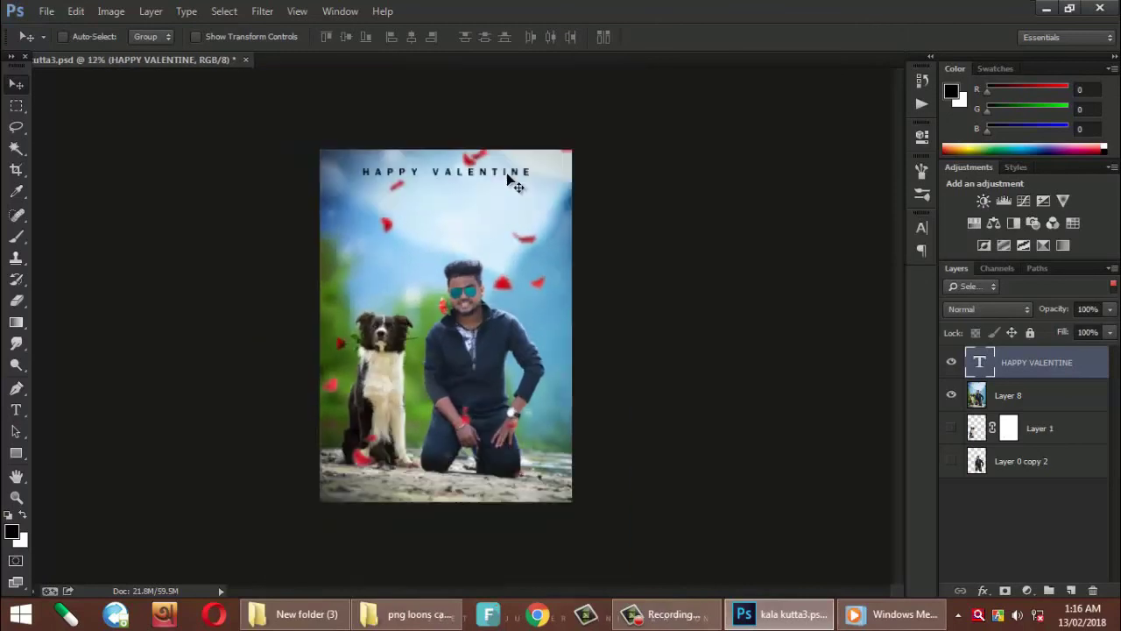
scroll(506, 173, "up", 1)
scroll(506, 173, "up", 1)
scroll(507, 174, "up", 1)
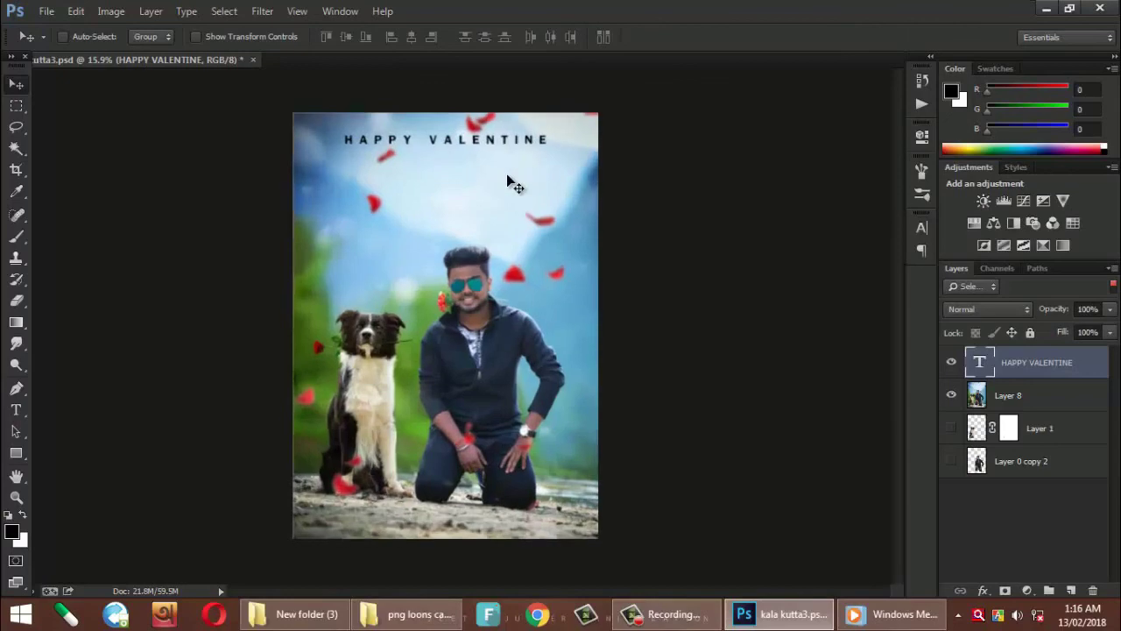
scroll(506, 173, "up", 1)
left_click(47, 11)
- Open the my logo.psd file
left_click(50, 42)
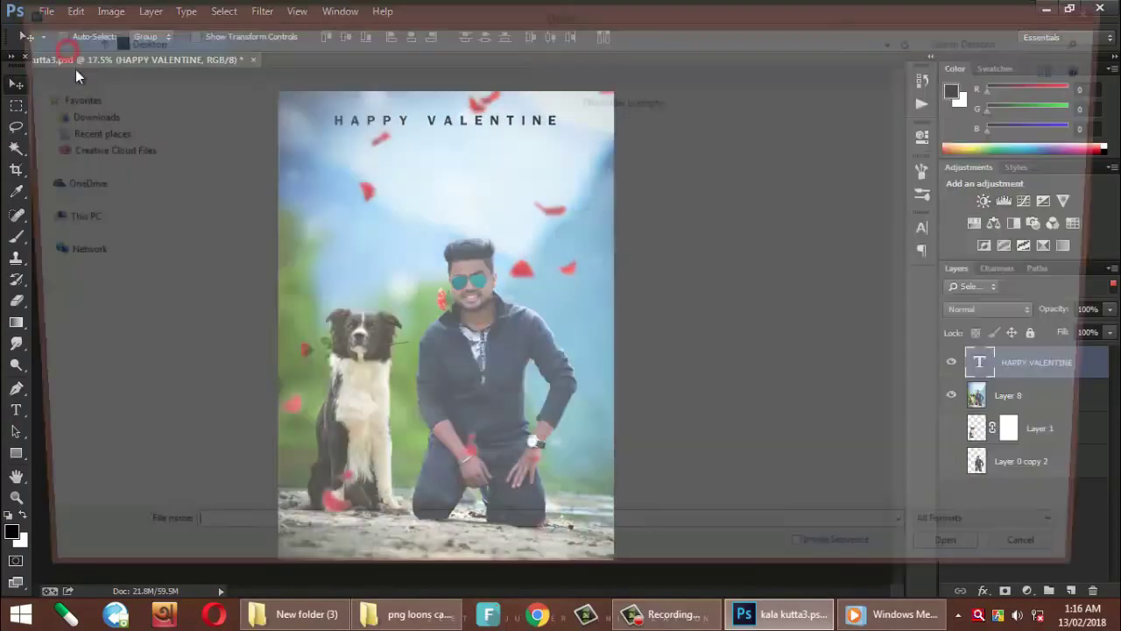
left_click(417, 492)
scroll(417, 493, "down", 2)
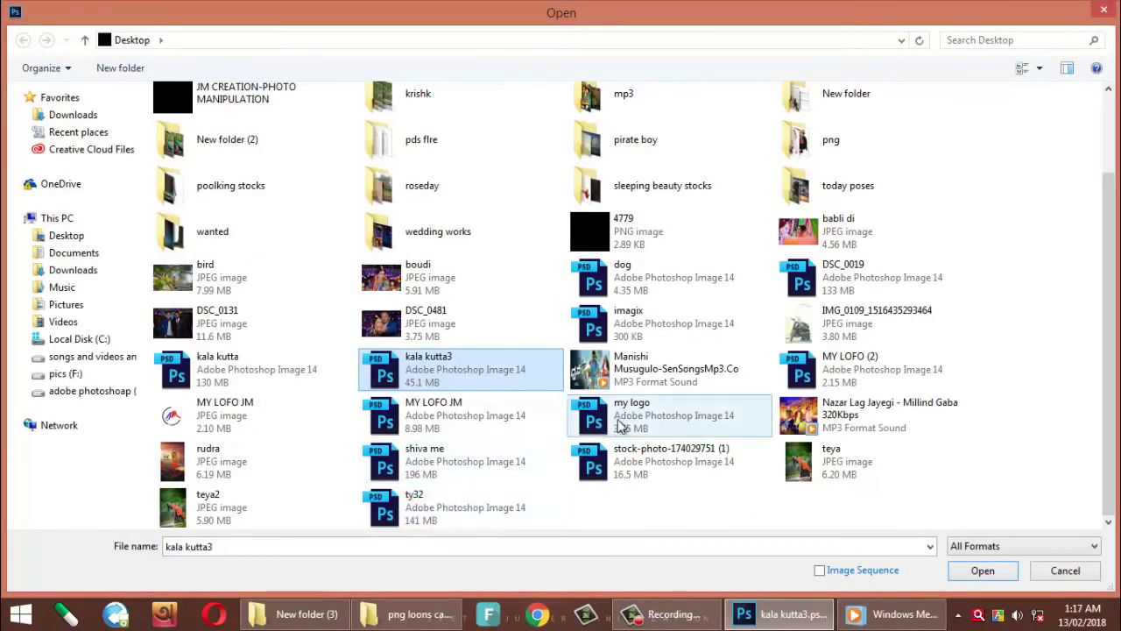
double_click(613, 412)
scroll(318, 293, "down", 3)
scroll(350, 288, "up", 2)
- Bring the two credit text layers into the poster and shrink them to about 16%
mouse_move(350, 286)
left_mouse_down()
mouse_move(196, 60)
mouse_move(490, 213)
mouse_move(336, 379)
left_mouse_up()
key("ctrl+t")
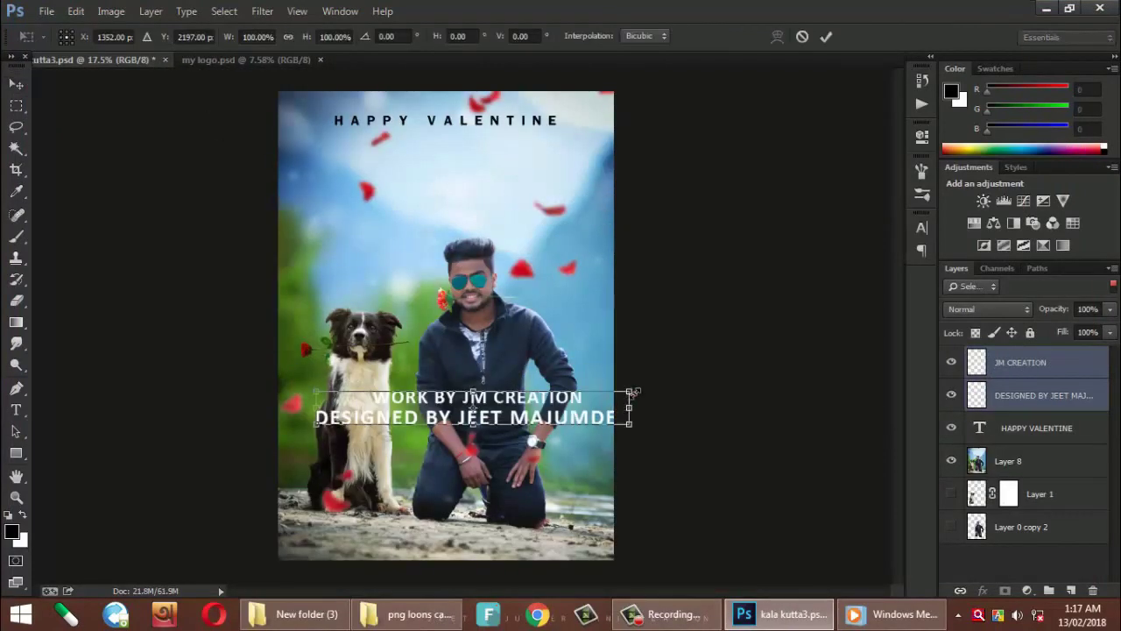
left_click_drag(630, 392, 501, 404)
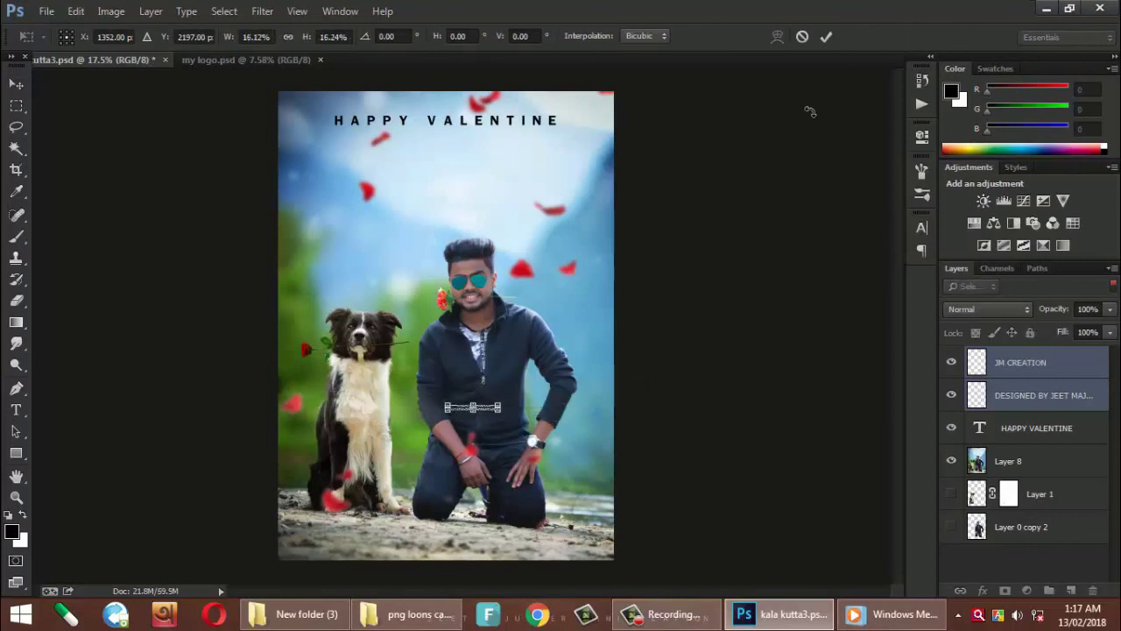
left_click(826, 37)
- Place the credits in the poster's bottom-left corner and return to my logo.psd
mouse_move(481, 429)
left_mouse_down()
mouse_move(342, 300)
mouse_move(332, 307)
mouse_move(328, 517)
mouse_move(348, 447)
mouse_move(342, 457)
left_mouse_up()
scroll(320, 532, "up", 1)
scroll(342, 457, "up", 4)
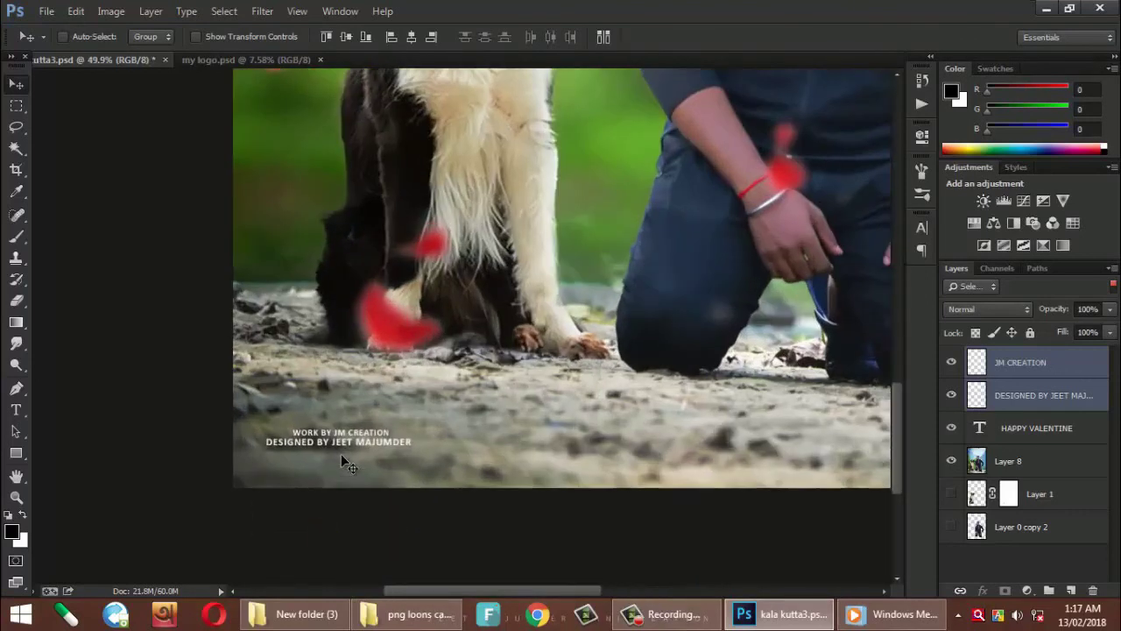
left_click_drag(372, 415, 377, 412)
scroll(433, 454, "down", 4)
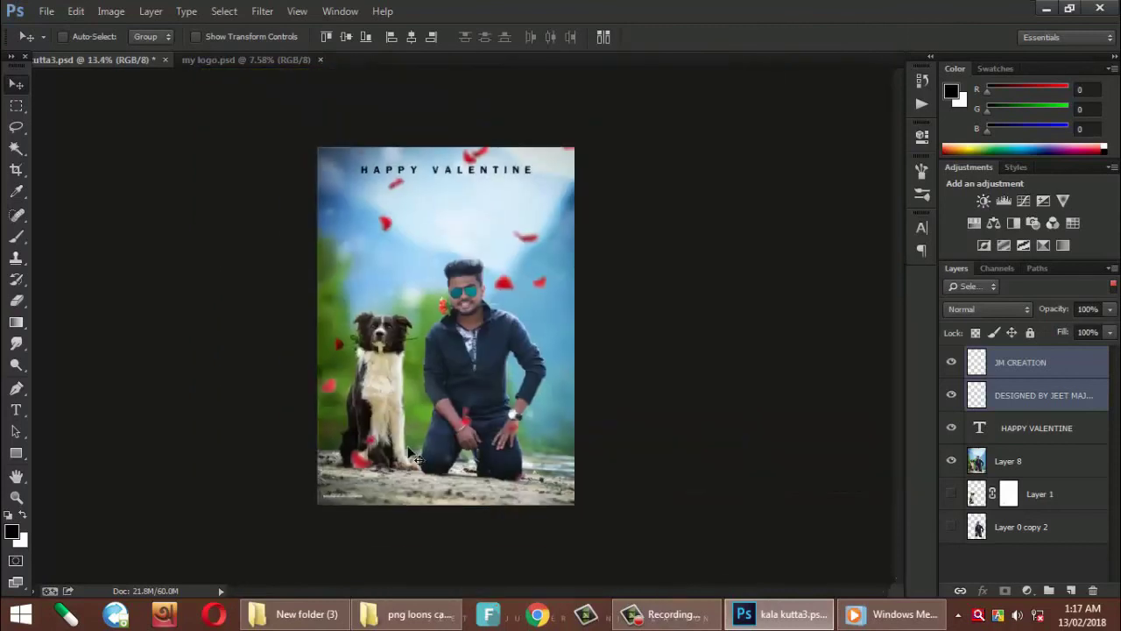
left_click(289, 59)
left_click(426, 326)
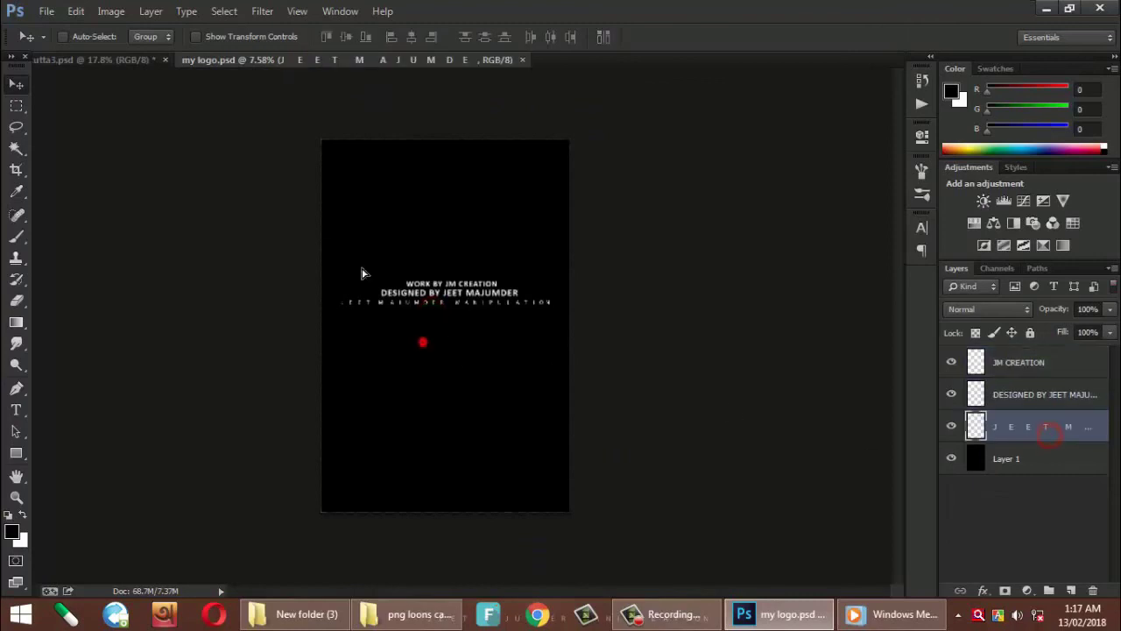
- Bring the spaced-letter signature line into the poster, narrow it, and place it under the title
mouse_move(112, 59)
left_mouse_down()
mouse_move(466, 102)
mouse_move(465, 159)
left_mouse_up()
key("ctrl+t")
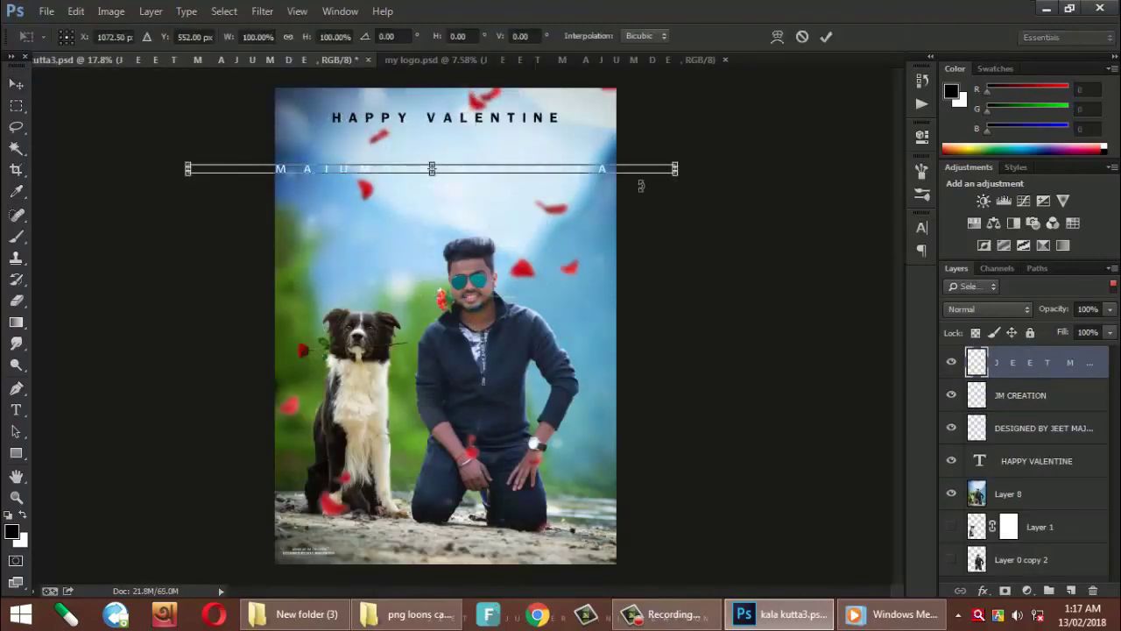
left_click_drag(681, 165, 513, 166)
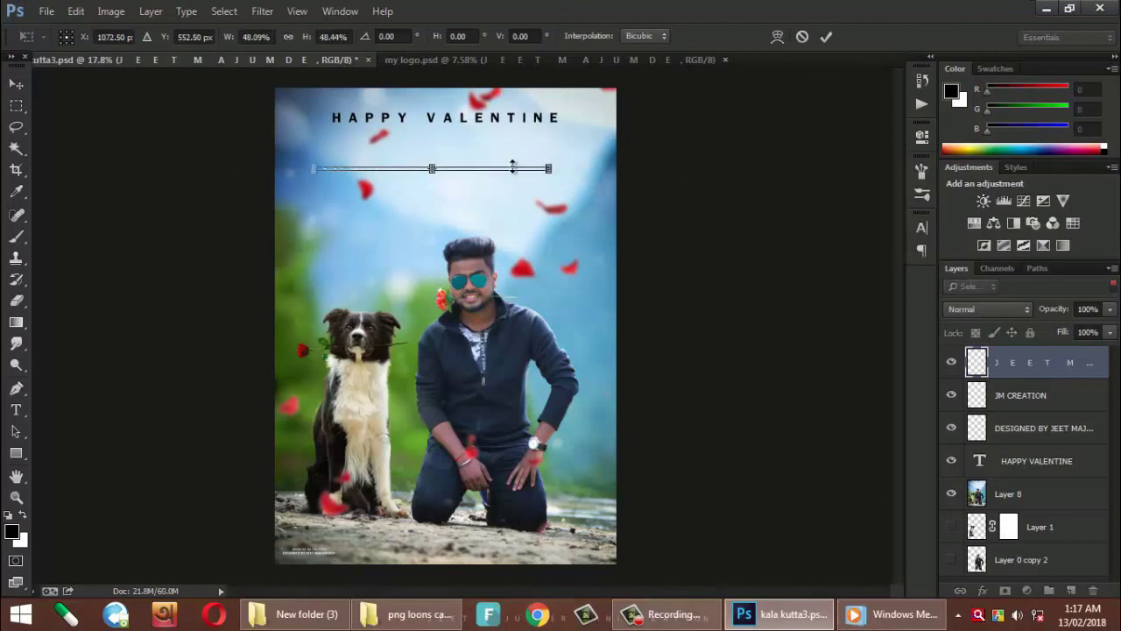
key("Return")
scroll(512, 168, "up", 3)
left_click_drag(550, 302, 561, 224)
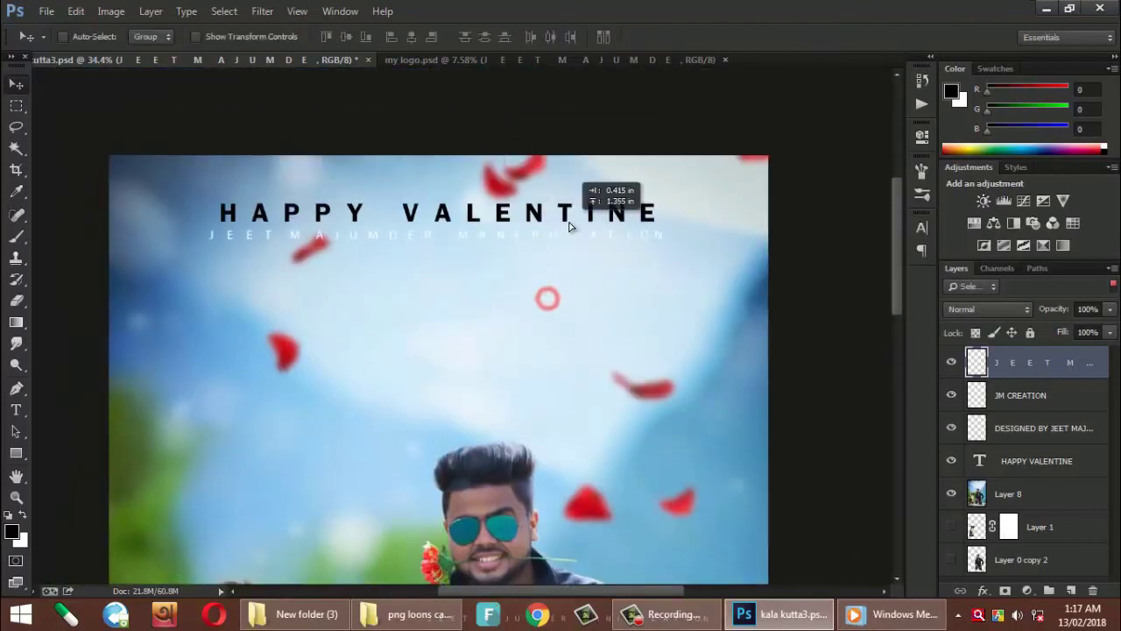
- Scale the signature line down twice more so it fits within the title's width
key("ctrl+t")
left_click_drag(665, 235, 640, 229)
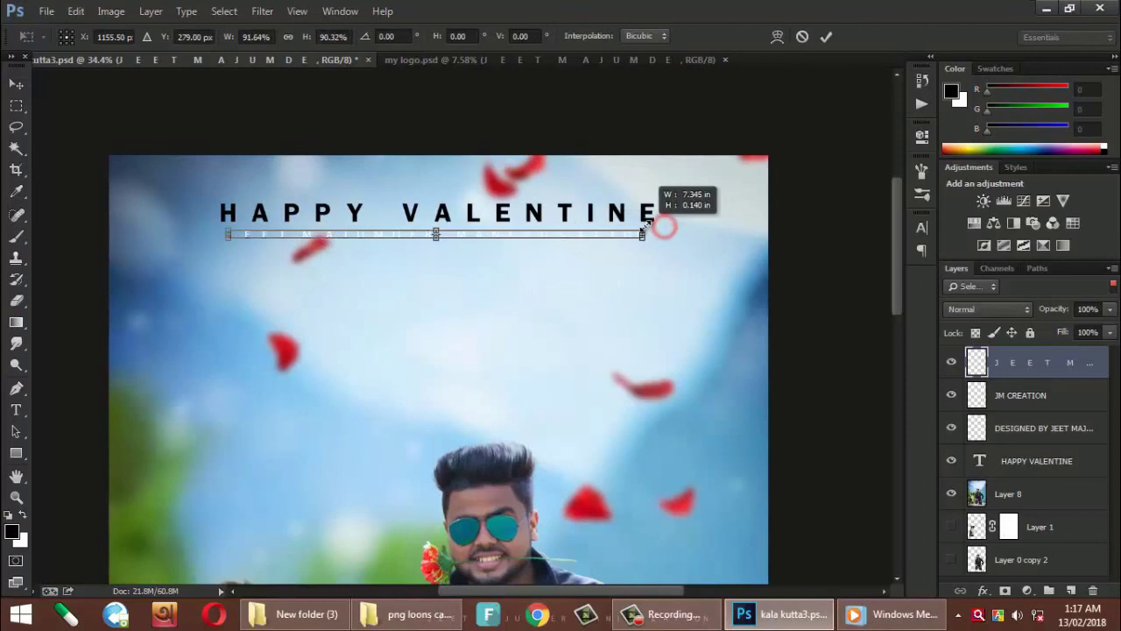
key("Return")
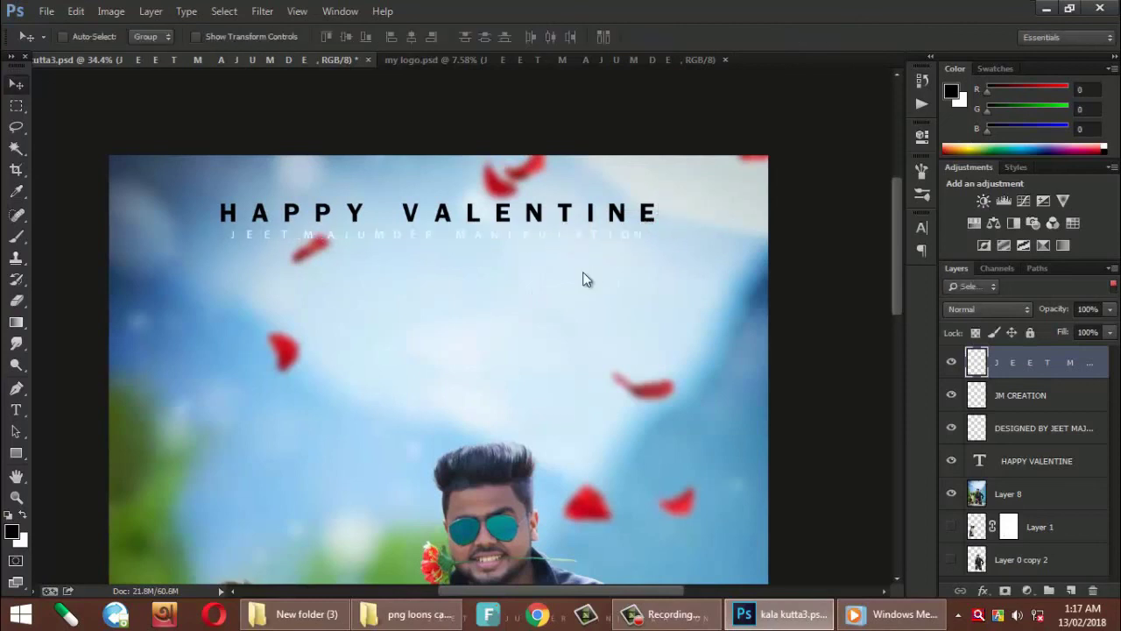
key("ctrl+t")
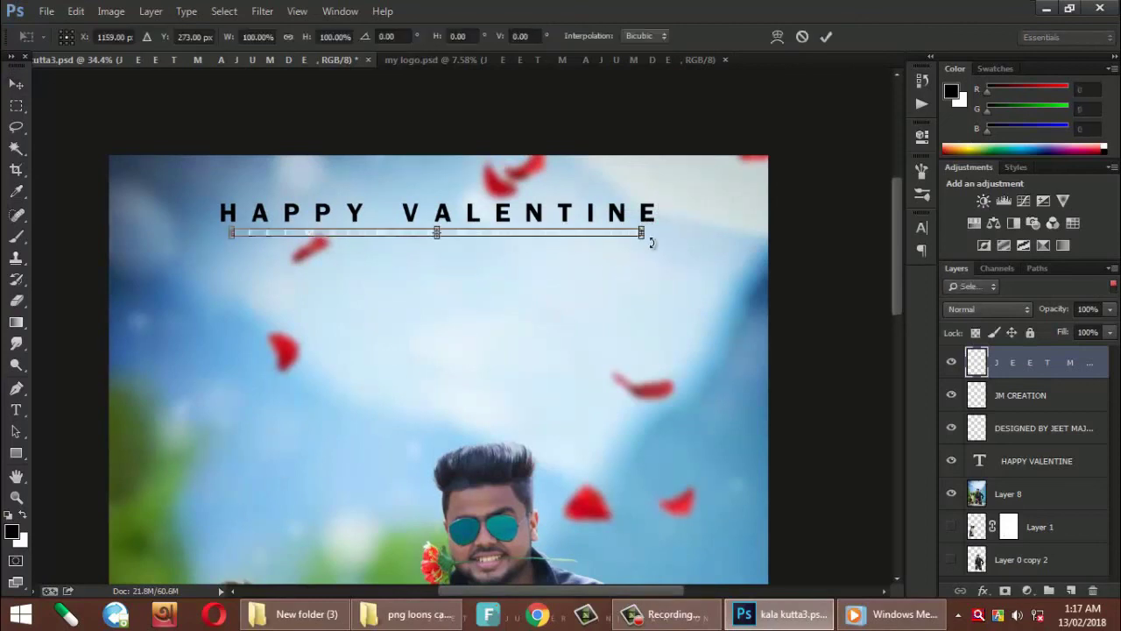
left_click_drag(643, 229, 589, 231)
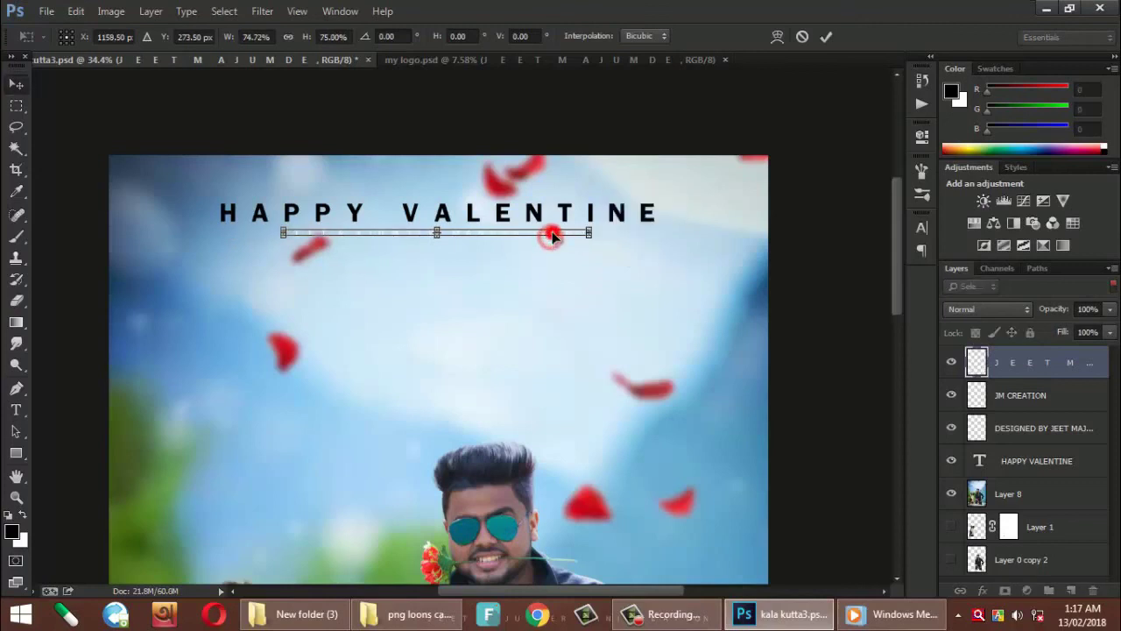
key("Return")
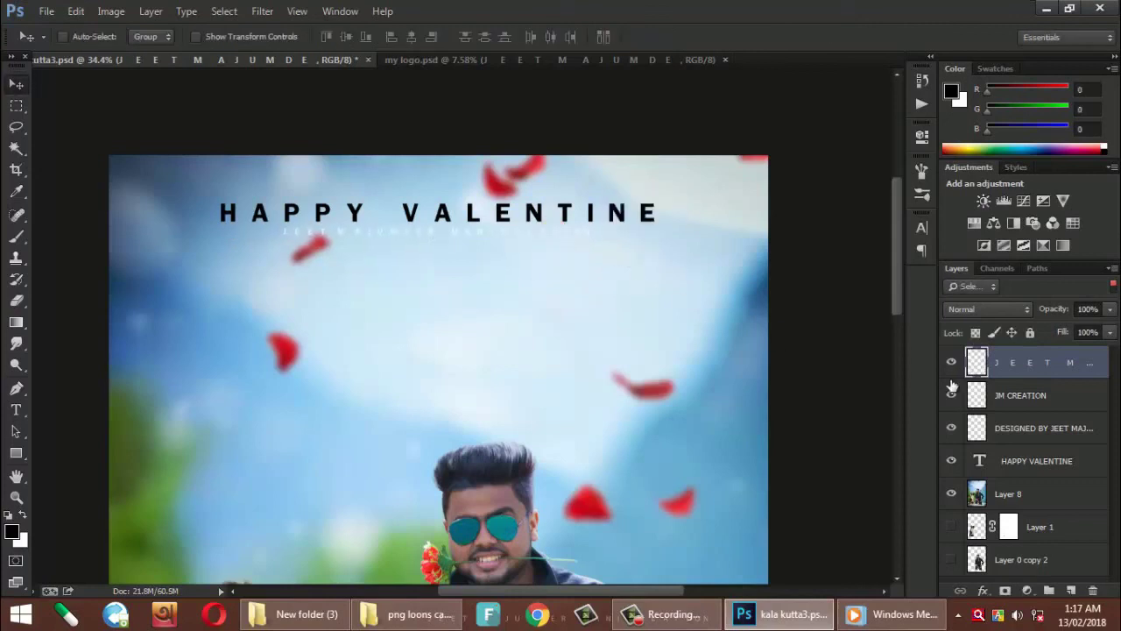
left_click(983, 368, "ctrl")
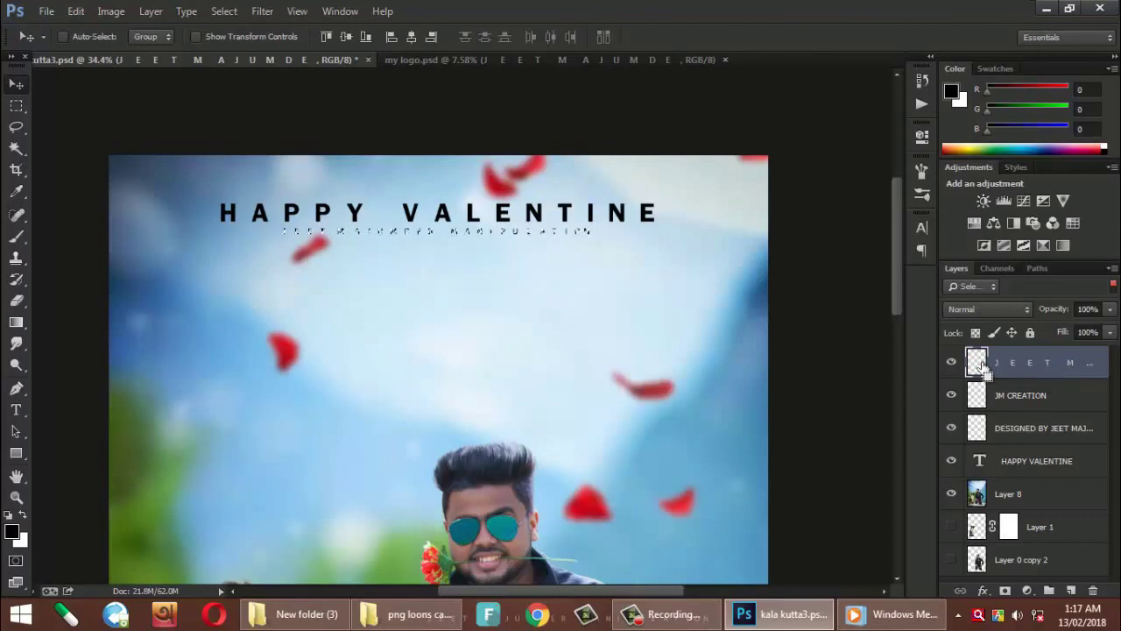
scroll(583, 279, "down", 3)
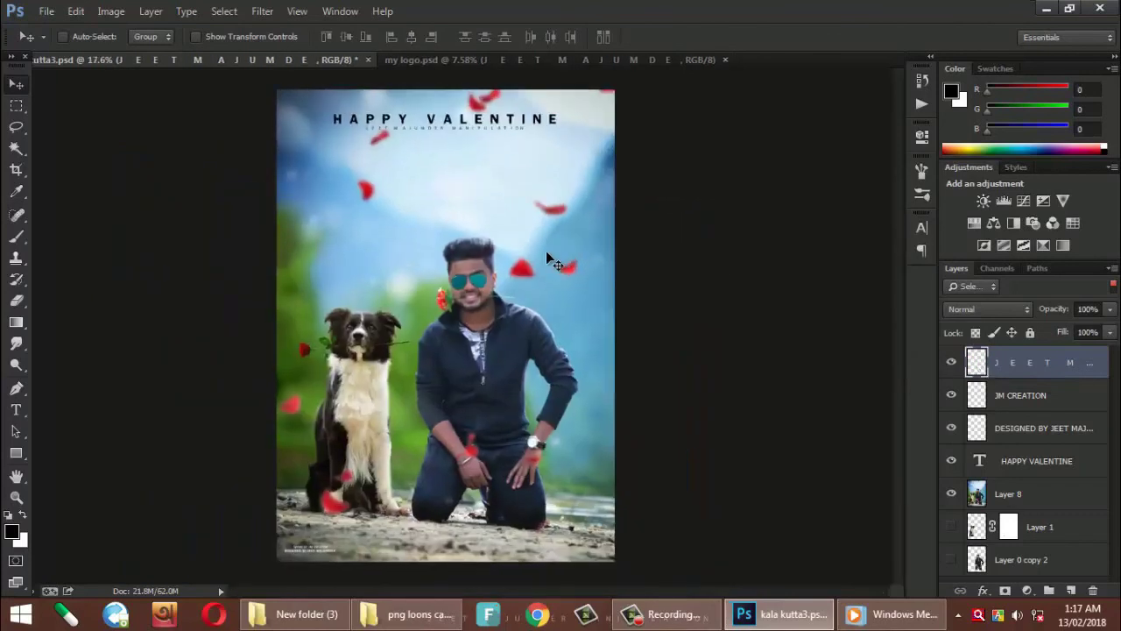
- Nudge the title and signature line layers up together, leaving the credits in place
scroll(540, 247, "down", 1)
scroll(540, 247, "down", 1)
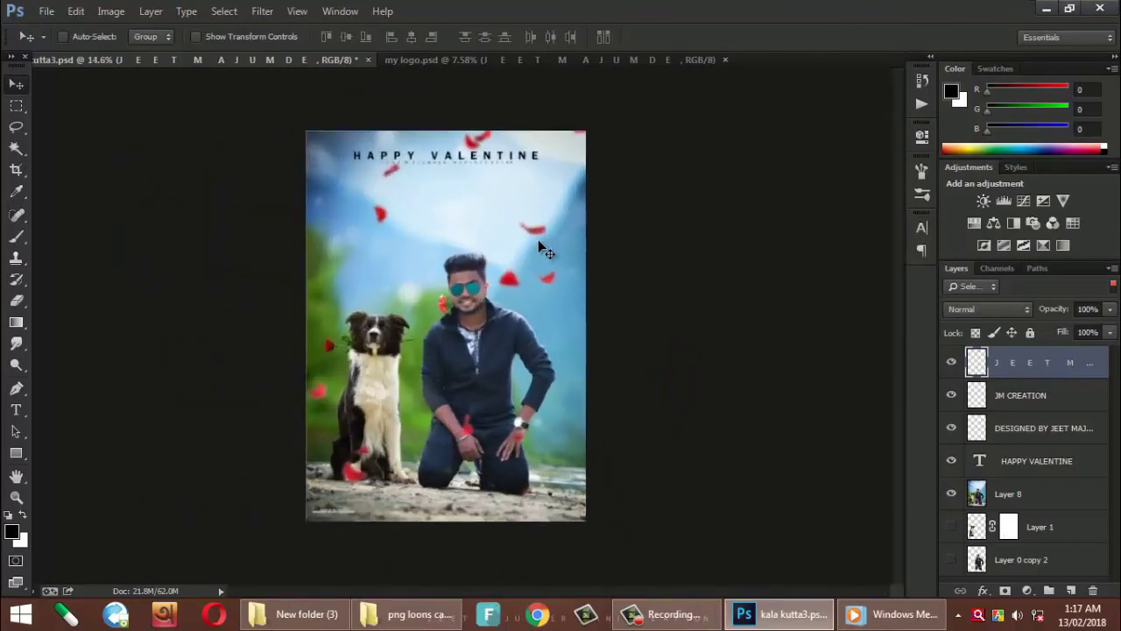
left_click(1019, 470, "shift")
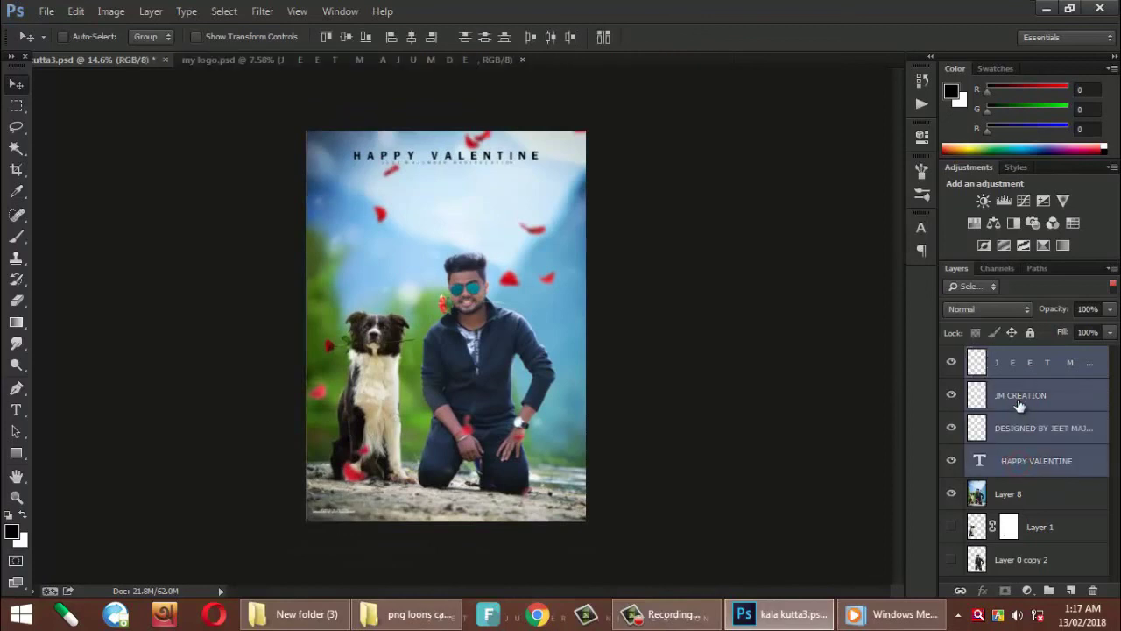
left_click(1018, 398, "ctrl")
left_click(1018, 429, "ctrl")
key("shift+Up")
key("shift+Up")
key("shift+Up")
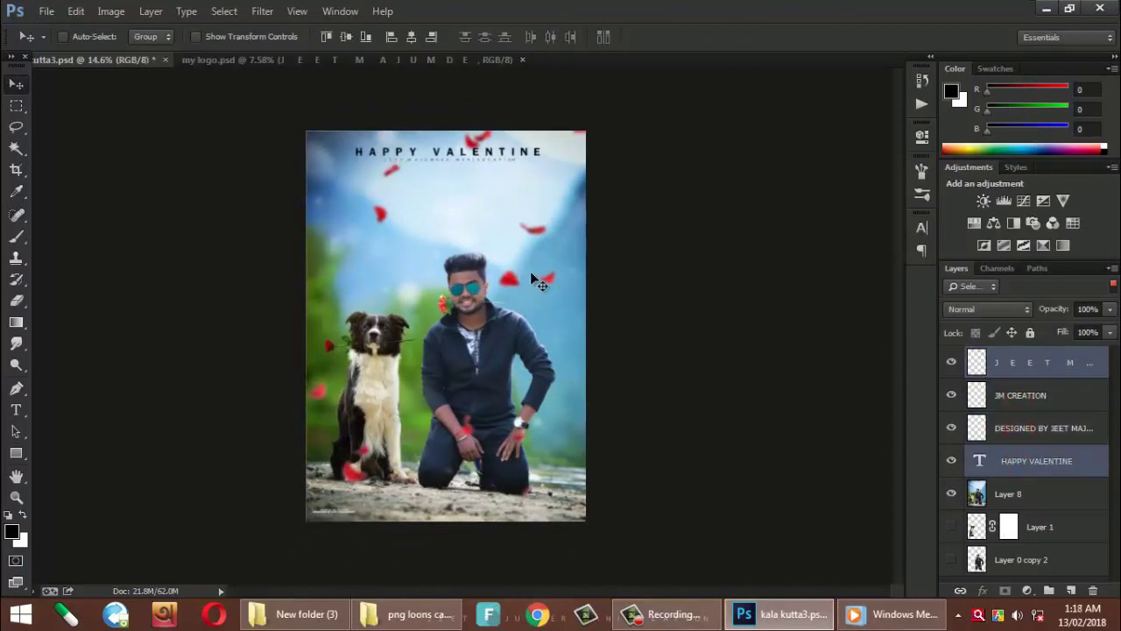
left_click(1017, 375)
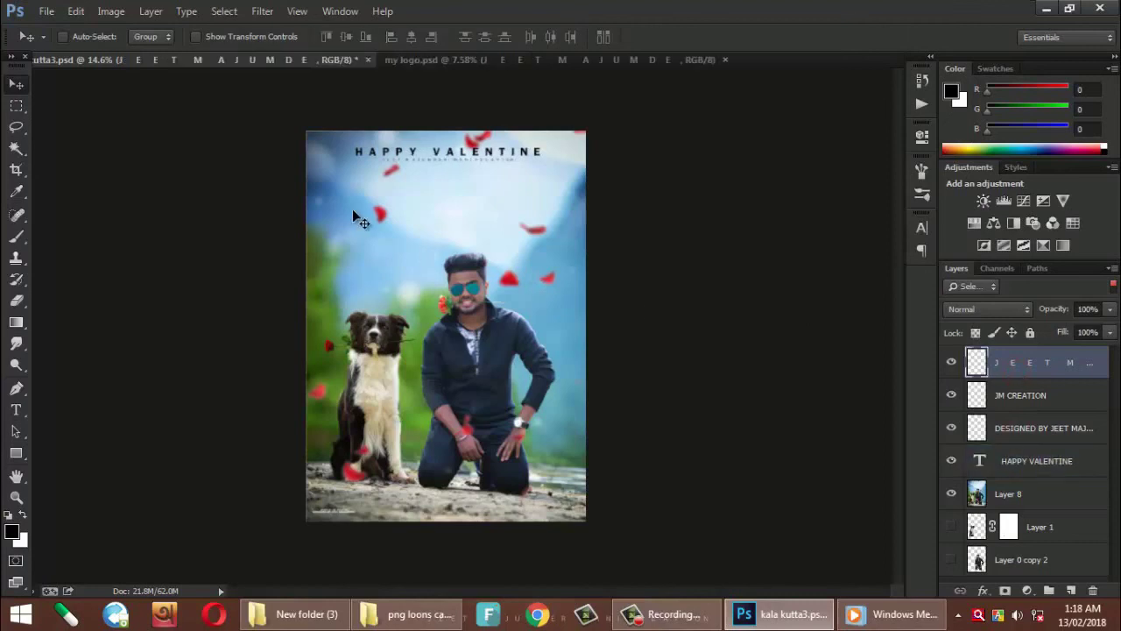
scroll(353, 215, "down", 1)
scroll(397, 226, "up", 2)
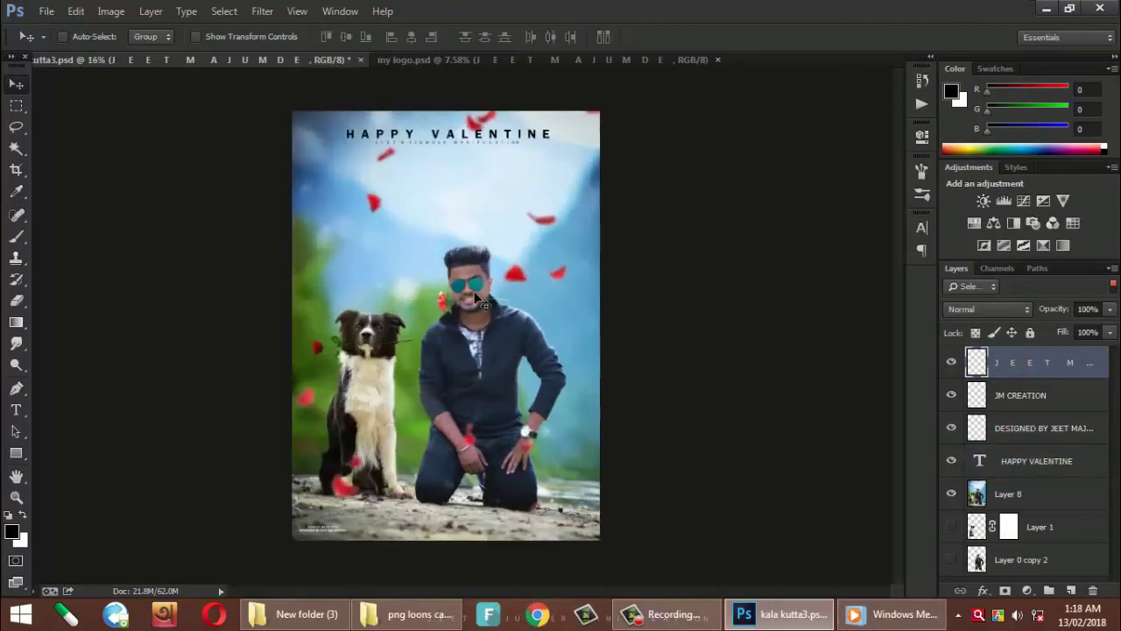
- Merge all visible layers into one with Ctrl+Shift+E
key("ctrl+shift+e")
scroll(477, 301, "down", 1)
scroll(477, 301, "up", 1)
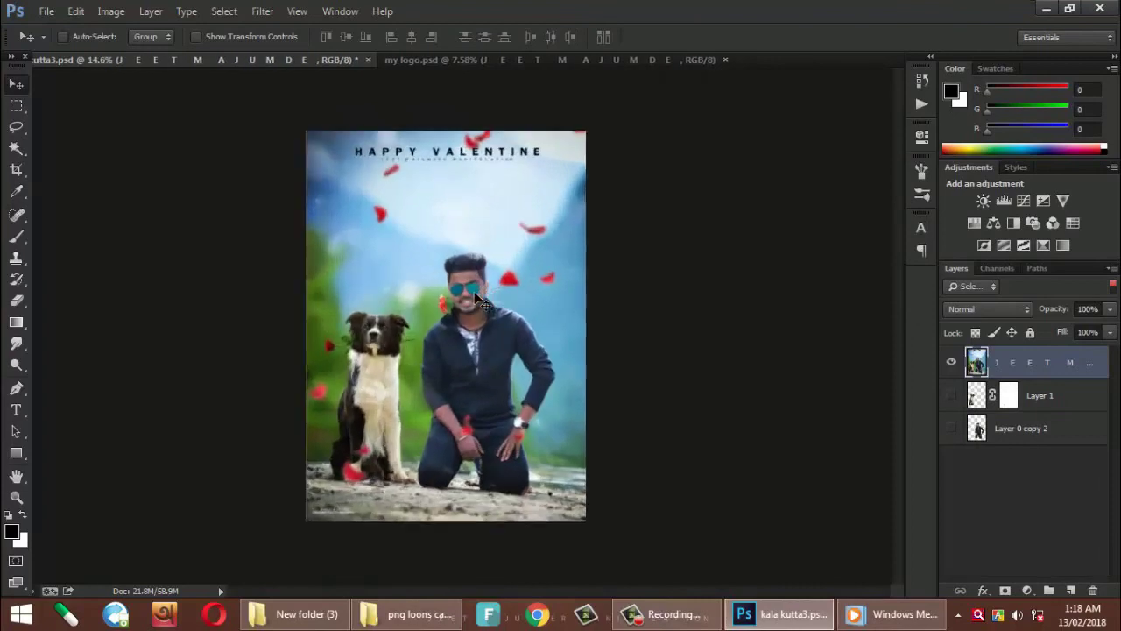
scroll(455, 155, "up", 1)
scroll(458, 215, "up", 1)
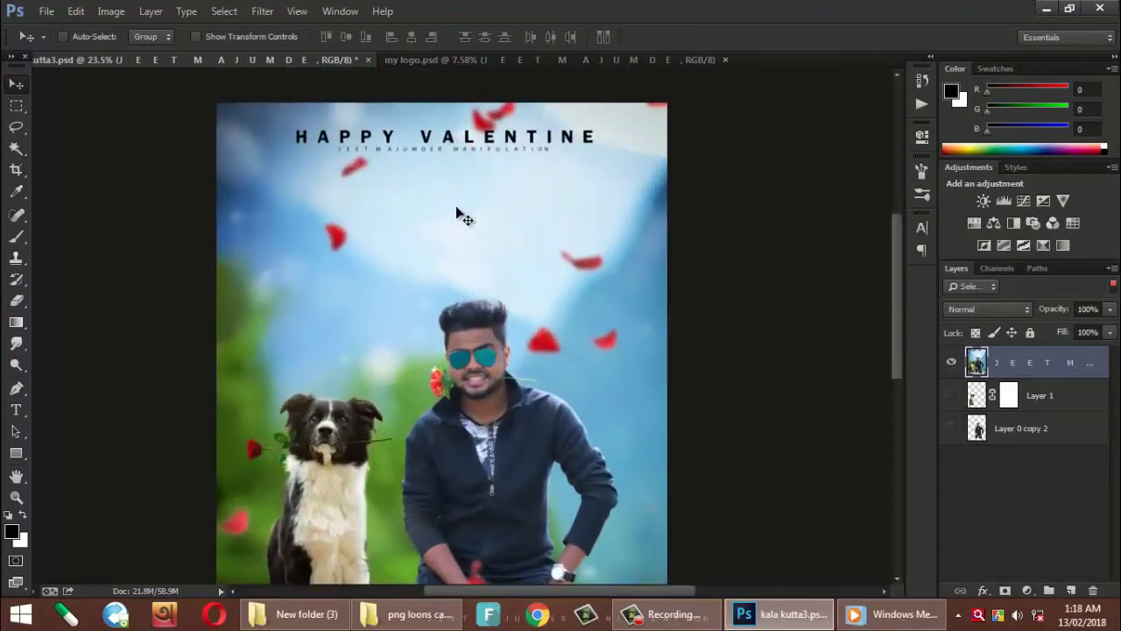
scroll(465, 221, "down", 2)
- Undo and redo the merge, then save the poster
key("ctrl+z")
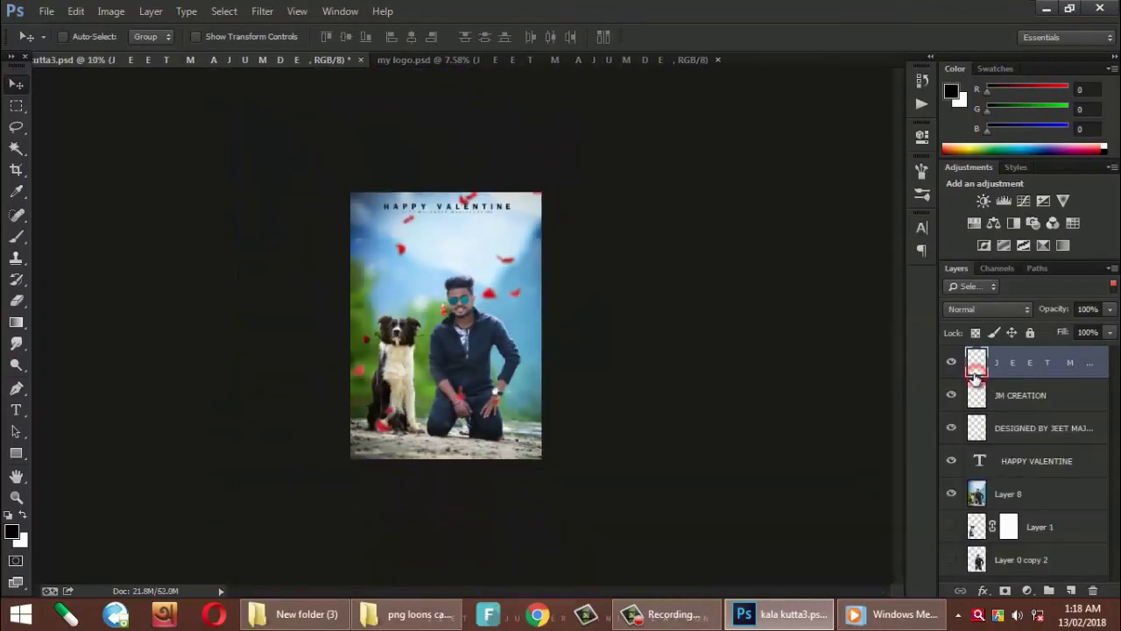
scroll(486, 272, "down", 1)
scroll(479, 268, "up", 2)
scroll(479, 267, "up", 1)
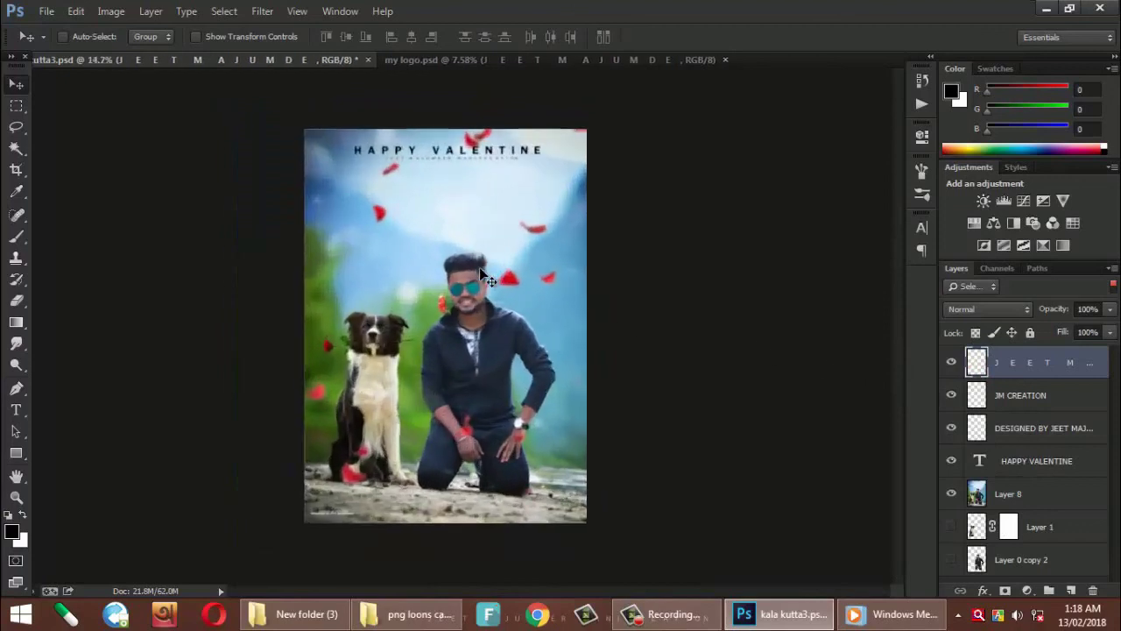
key("ctrl+z")
scroll(479, 267, "down", 2)
scroll(479, 268, "up", 2)
left_click(46, 10)
left_click(55, 144)
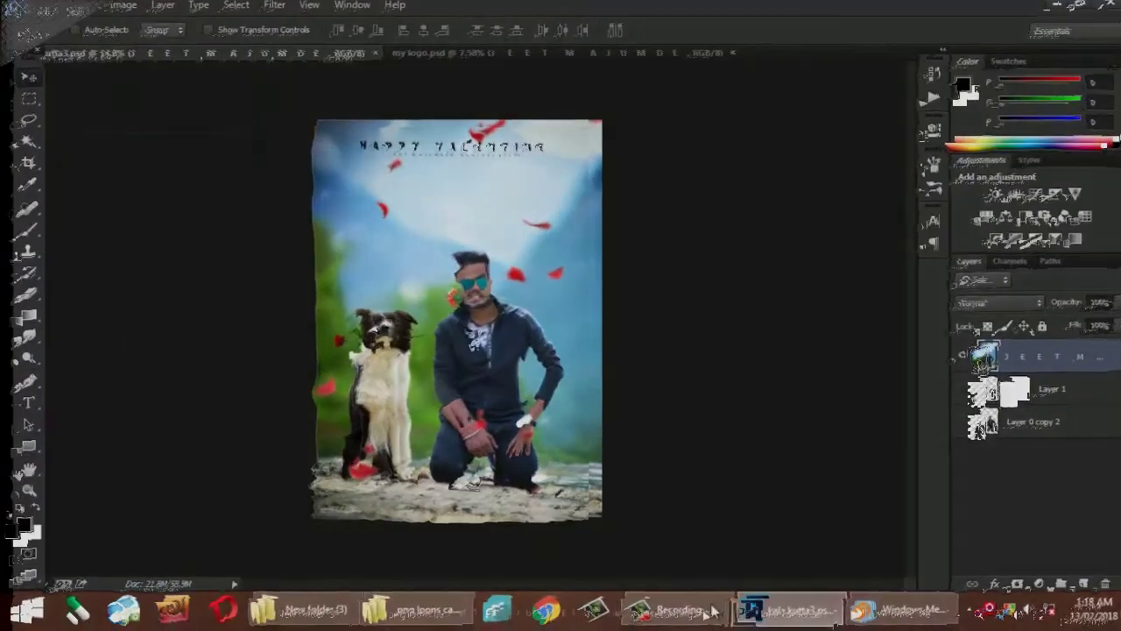